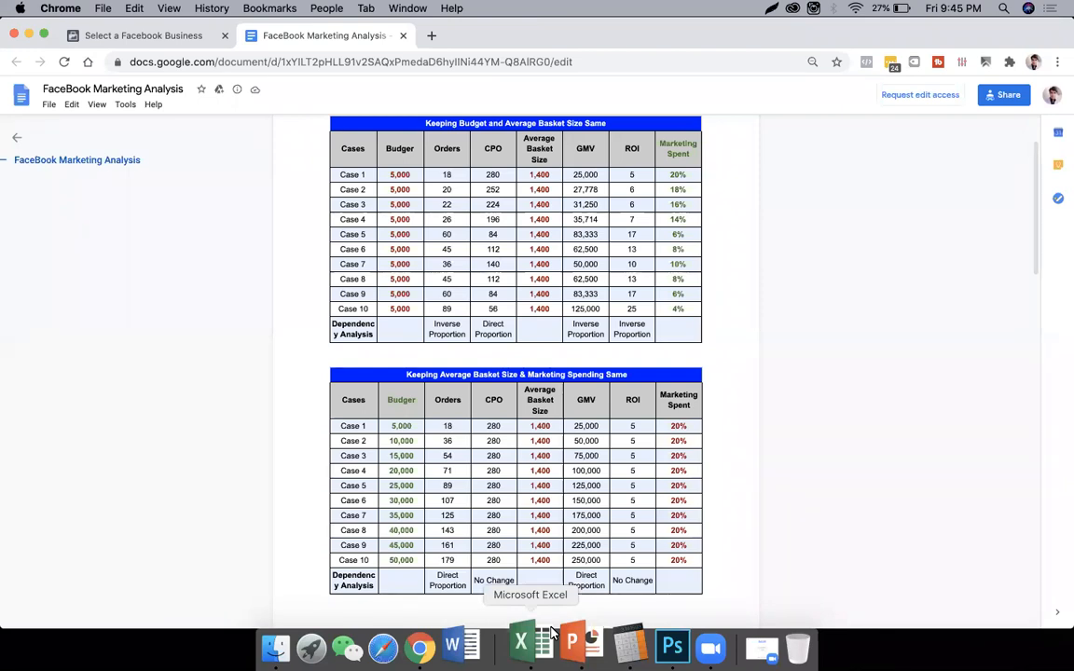
- Examine the case tables on budget, average basket size and marketing spending in the FaceBook Marketing Analysis document
scroll(587, 405, down, 1)
scroll(587, 406, down, 10)
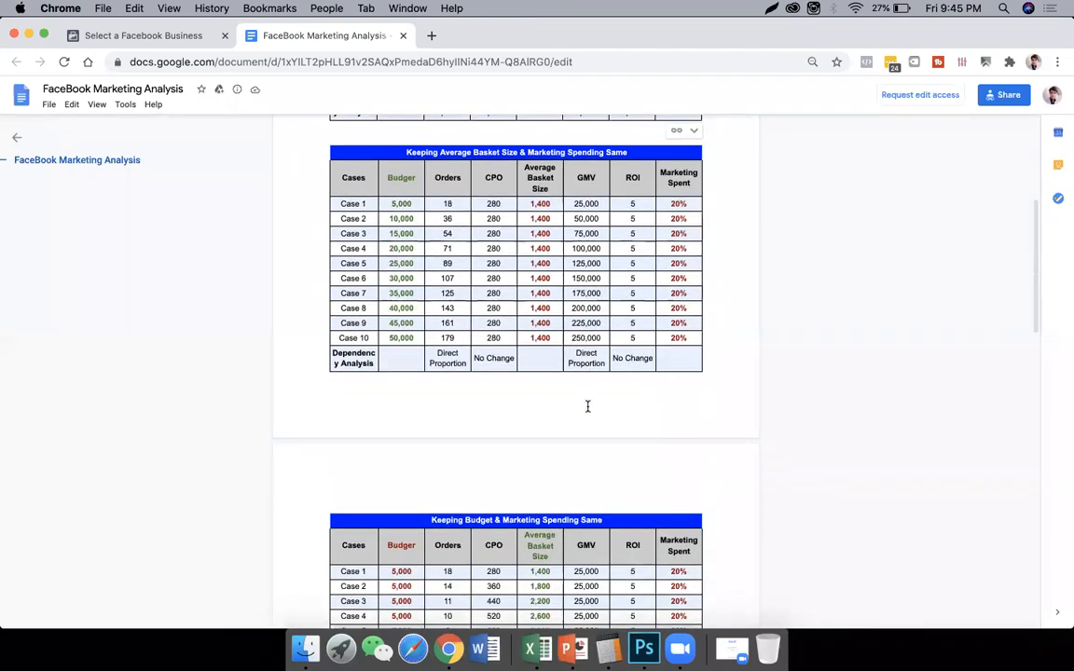
scroll(587, 406, down, 1)
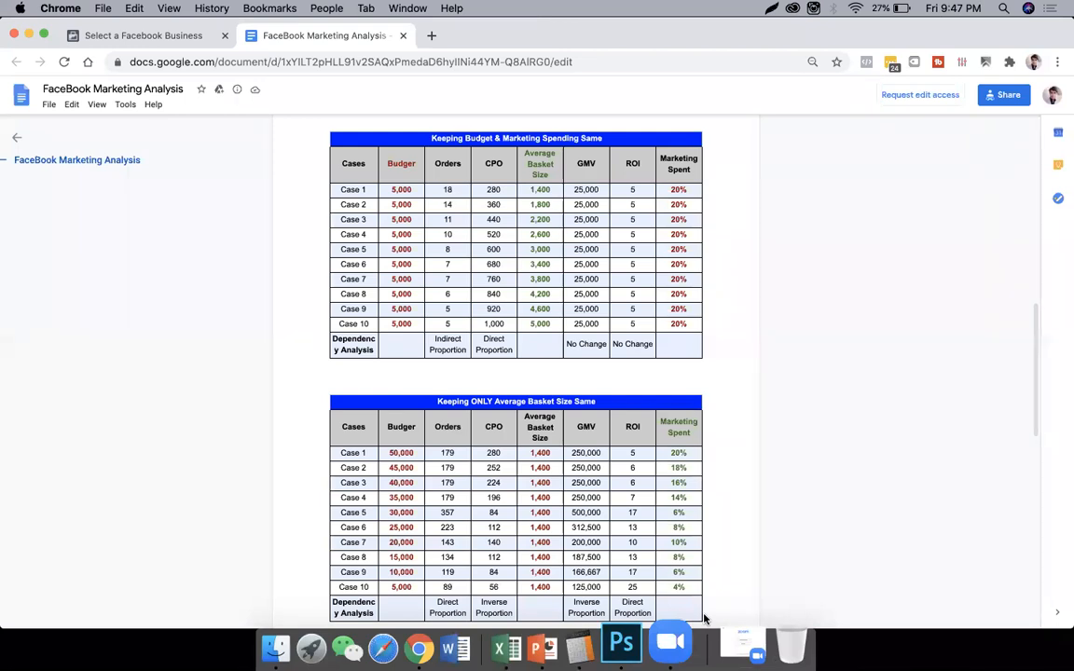
key(F11)
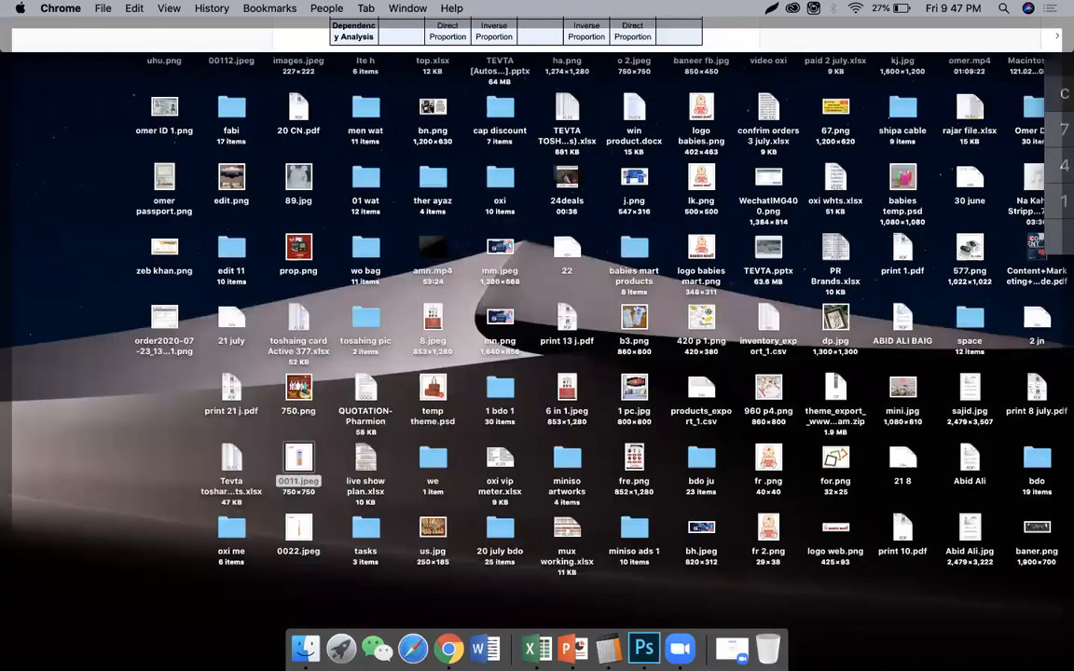
click(757, 578)
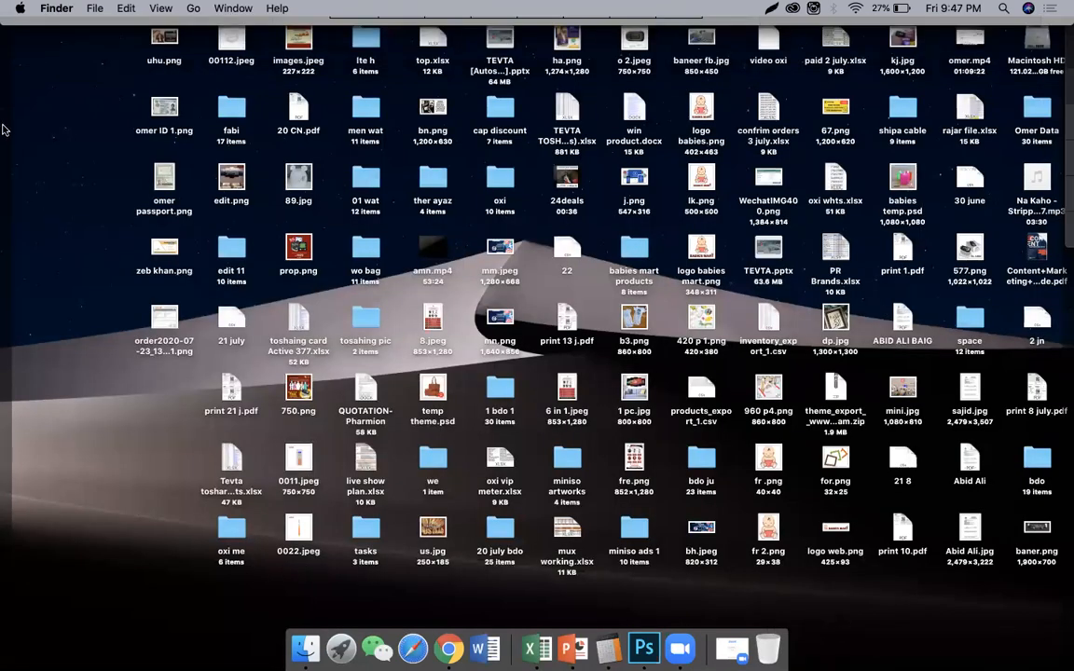
key(F11)
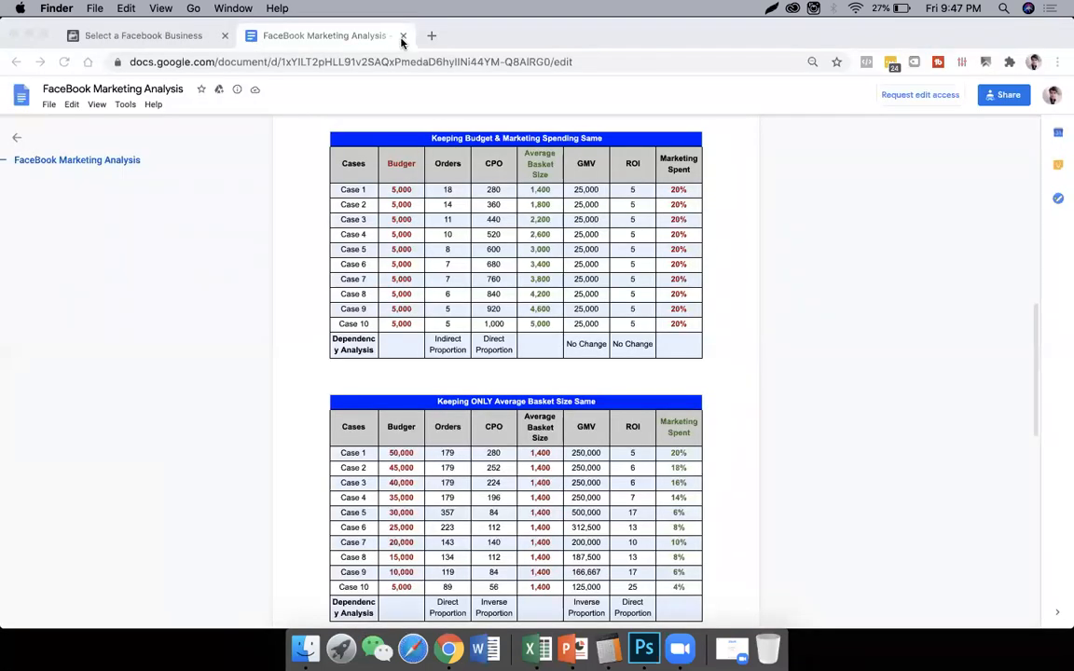
- Close the FaceBook Marketing Analysis document and open the Elegancy Store Add Account business
click(403, 38)
click(403, 38)
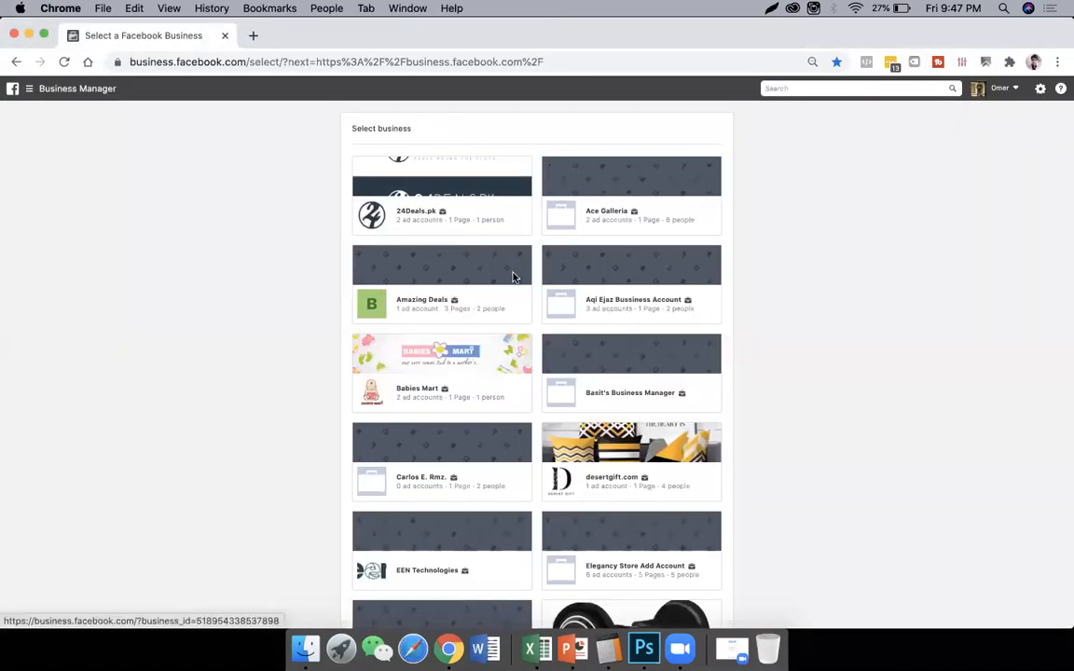
scroll(513, 279, down, 3)
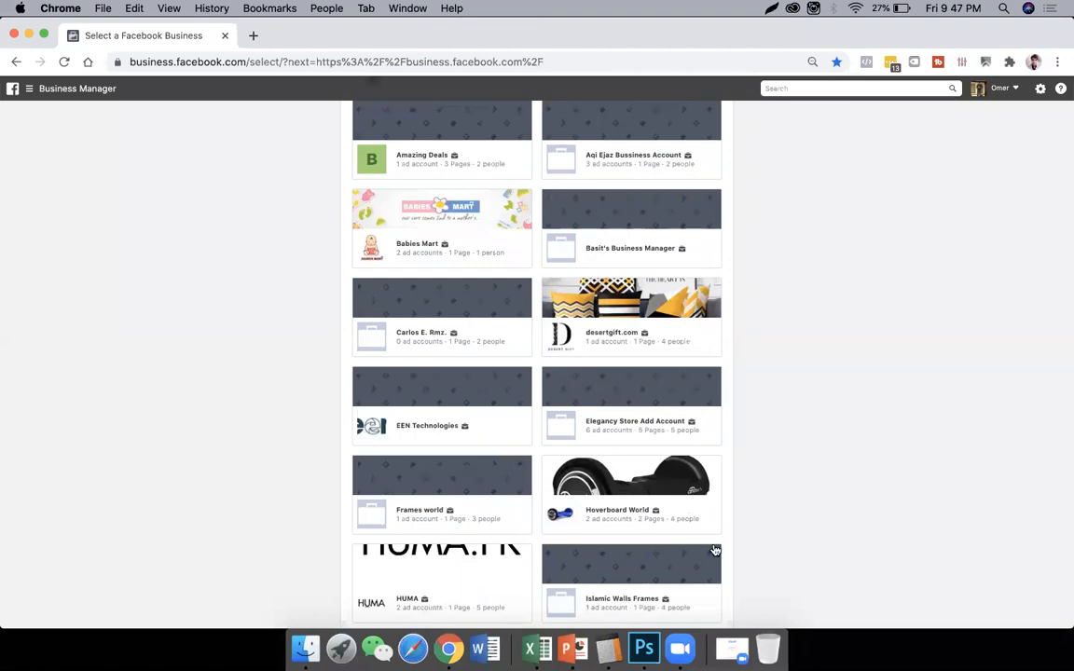
click(608, 563)
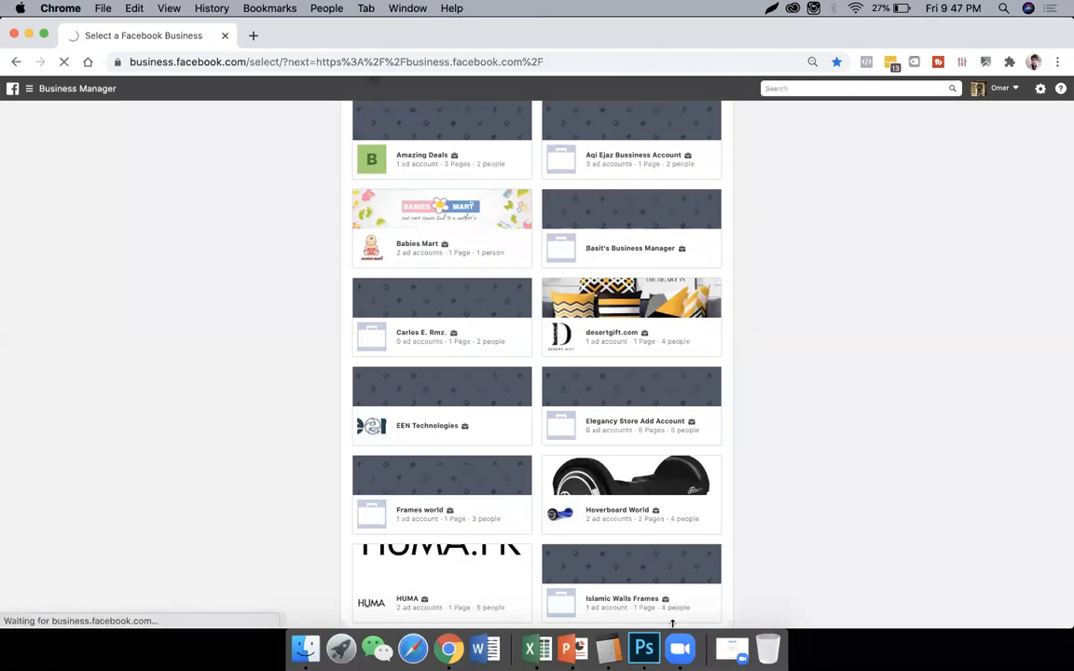
- Look at the live show plan.xlsx workbook in Excel and the TEVTA course outline slide in PowerPoint, and return to Chrome
click(531, 644)
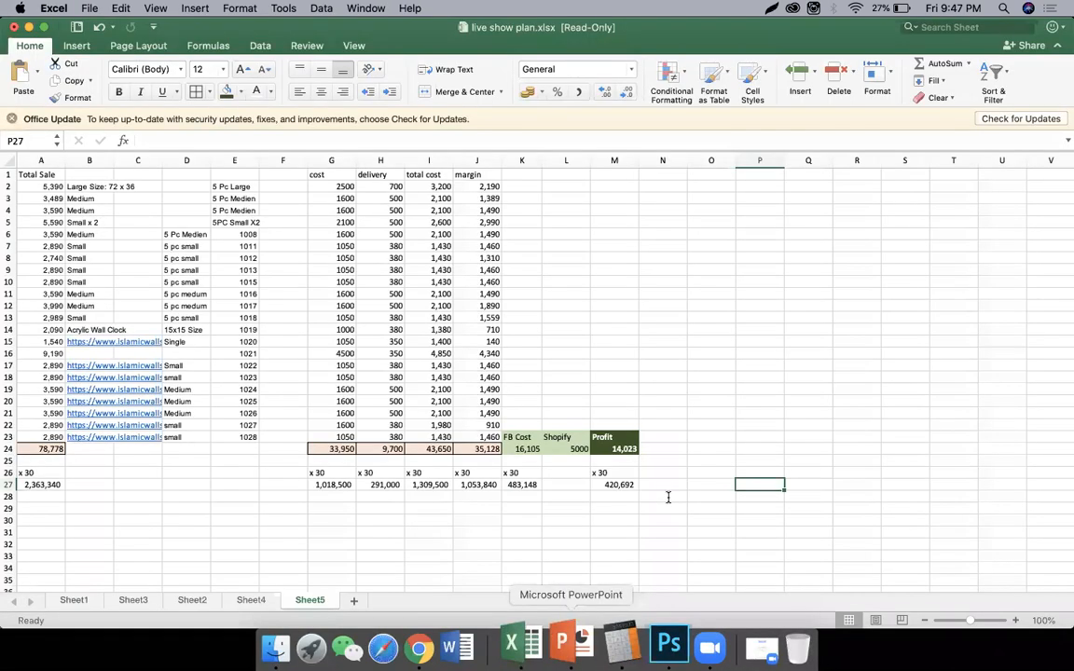
click(571, 644)
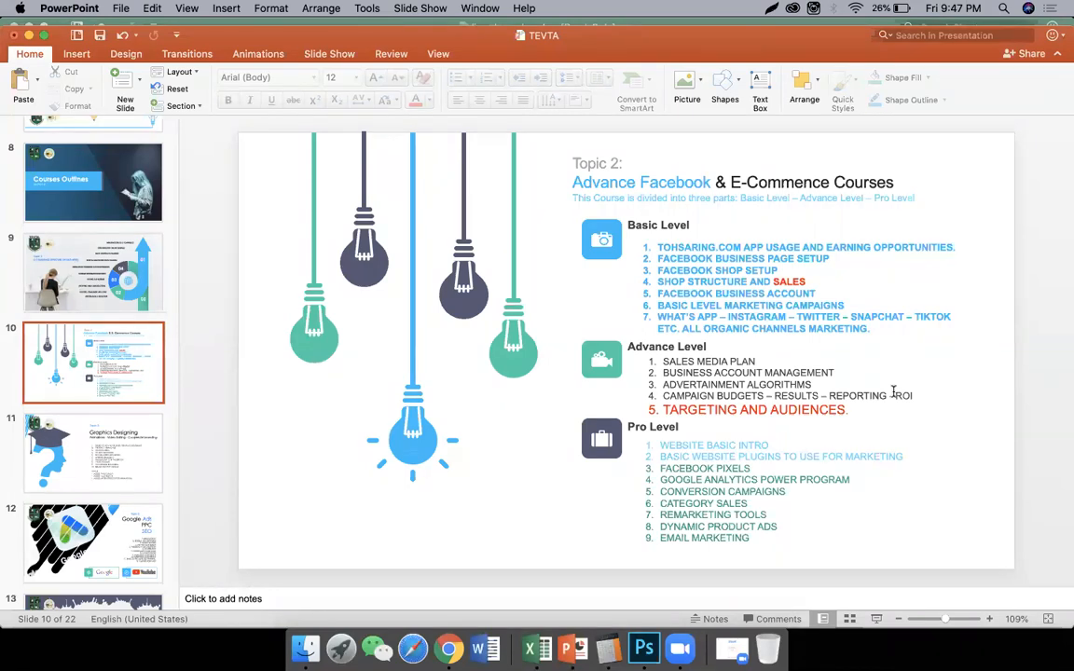
key(super+Tab)
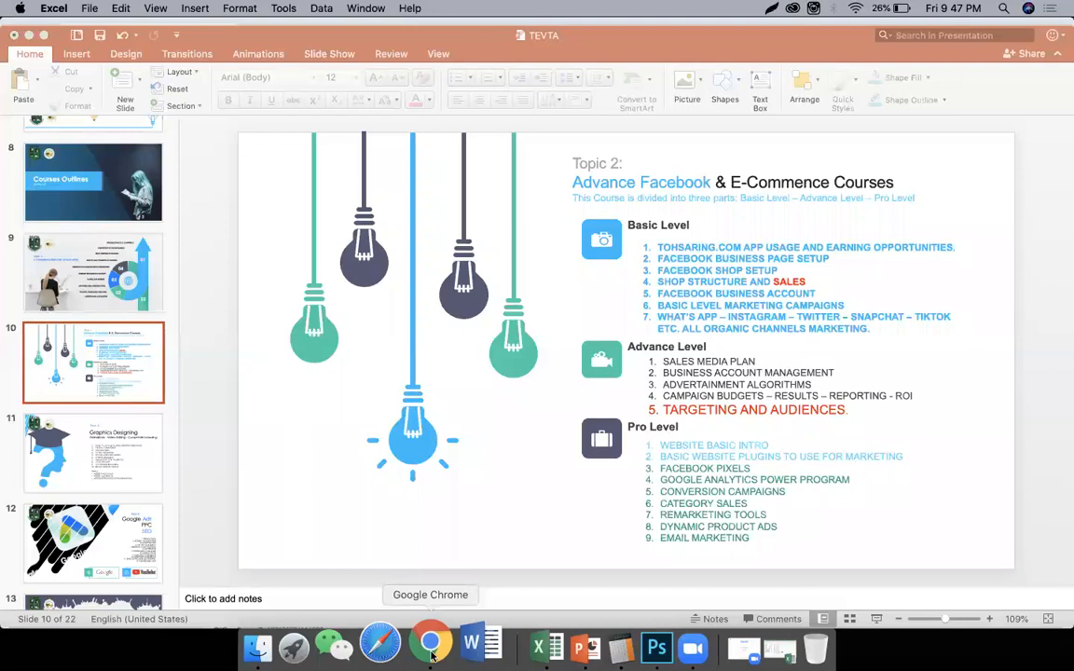
click(431, 651)
- Go to the business.facebook.com page for selecting a business
click(234, 62)
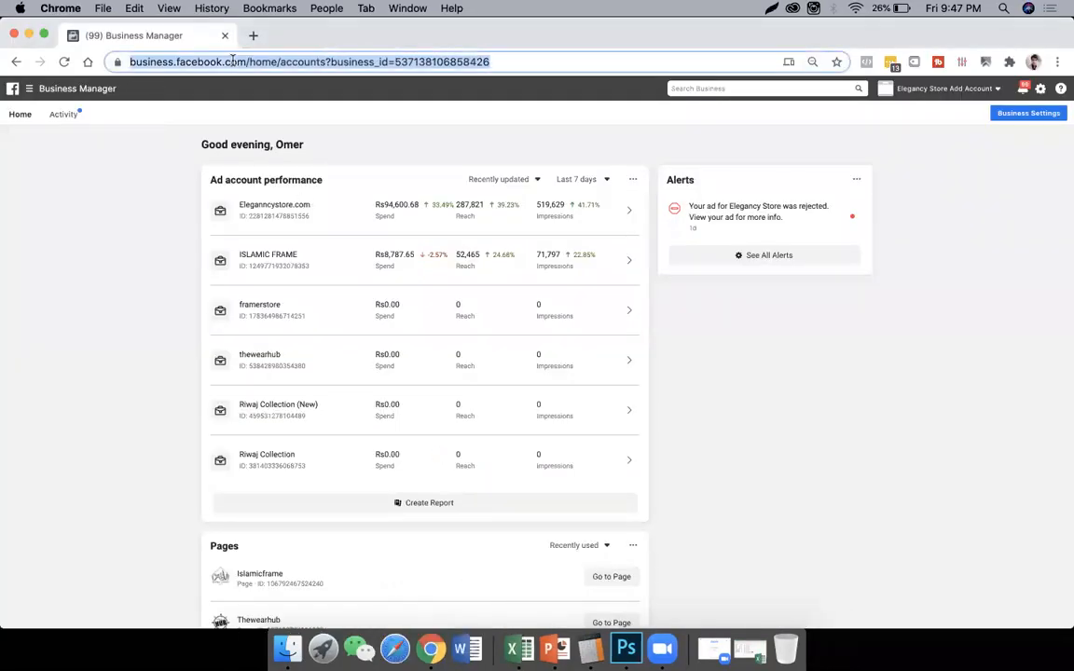
text(bu)
key(Right)
key(Return)
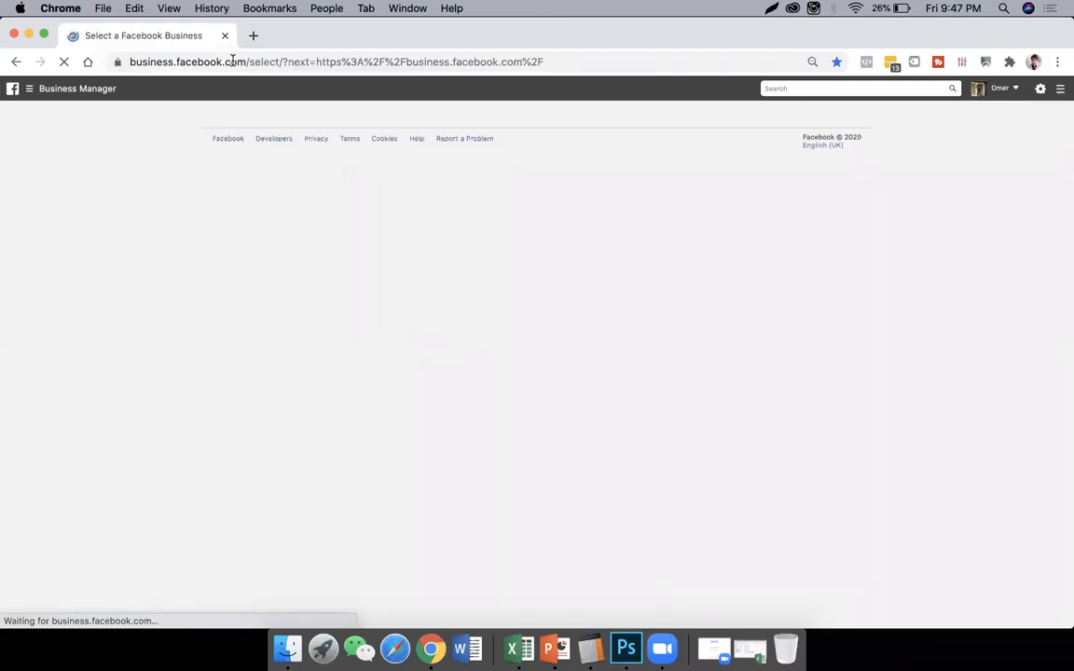
- Look through the list of businesses and choose Elegancy Store Add Account
scroll(384, 319, down, 10)
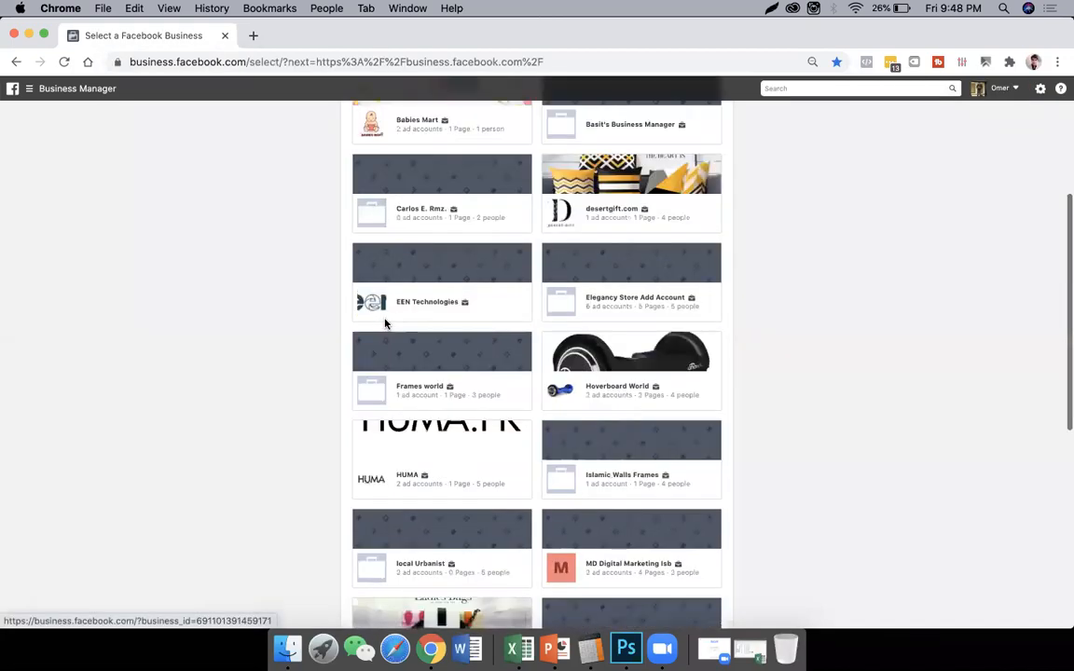
scroll(443, 378, up, 10)
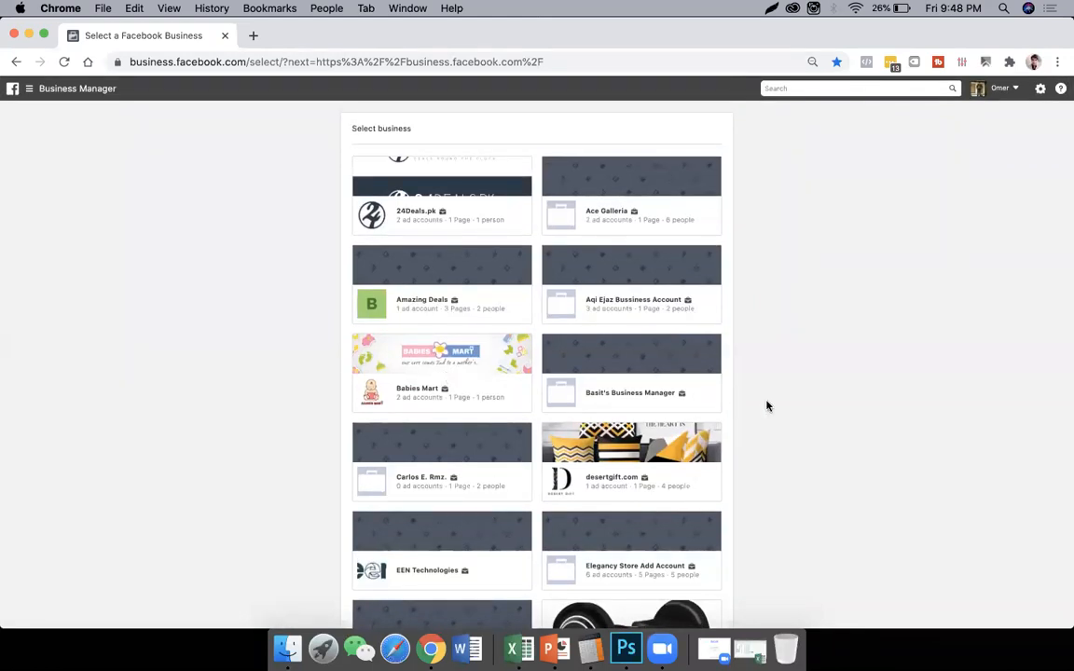
scroll(766, 406, down, 1)
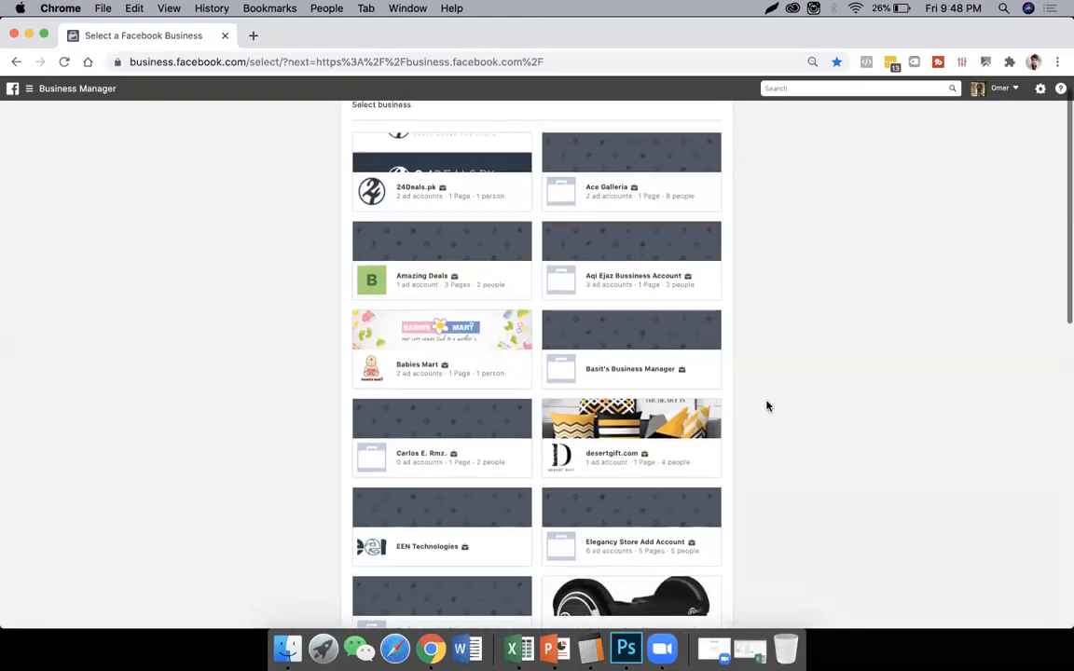
click(631, 505)
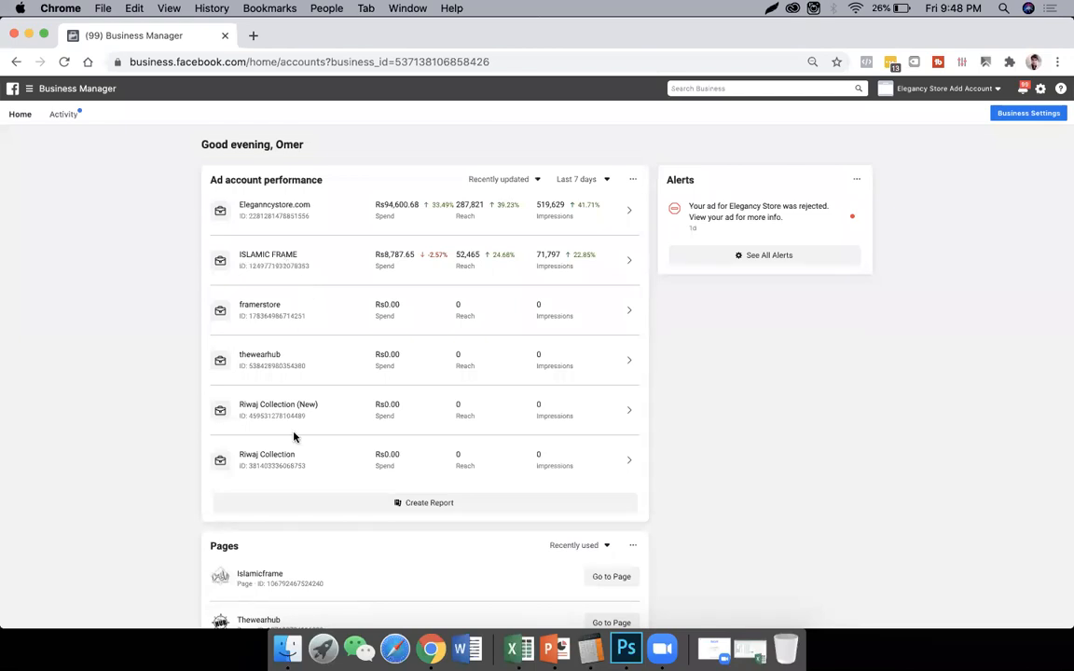
- Review the business's ad accounts and pages, and open the Eleganncystore.com ad account in Ads Manager
scroll(361, 432, down, 5)
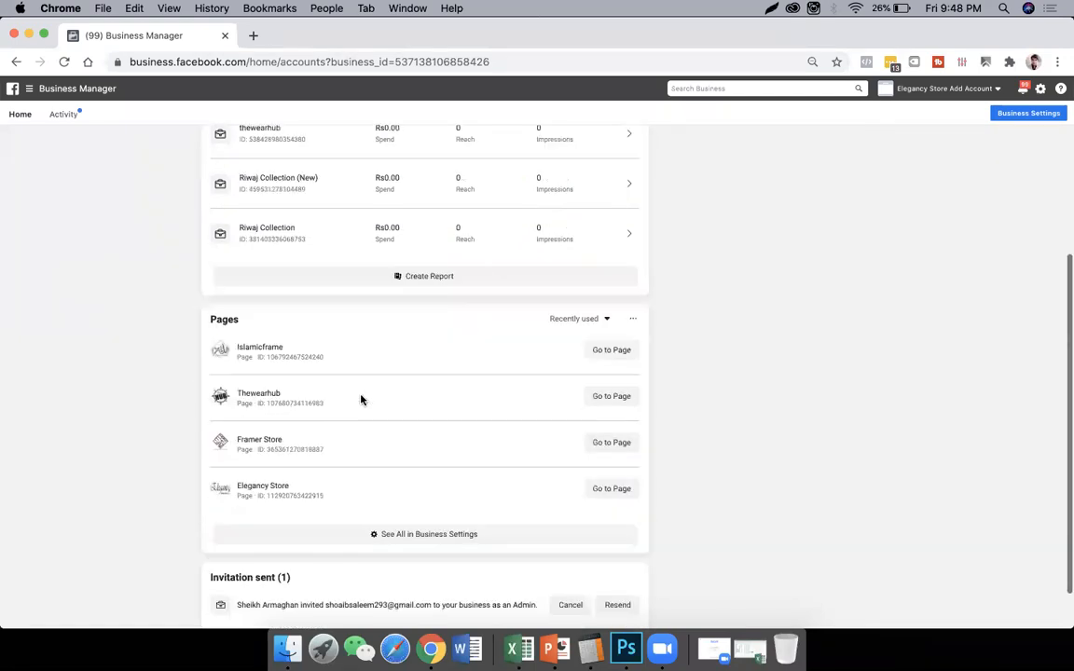
scroll(391, 504, down, 2)
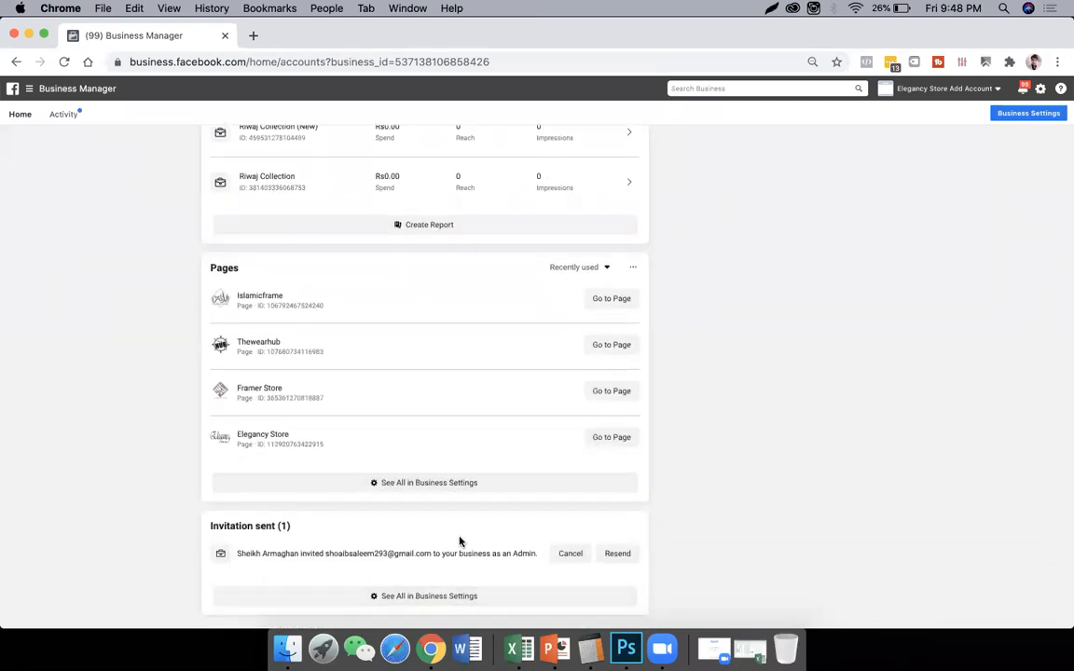
scroll(532, 416, up, 7)
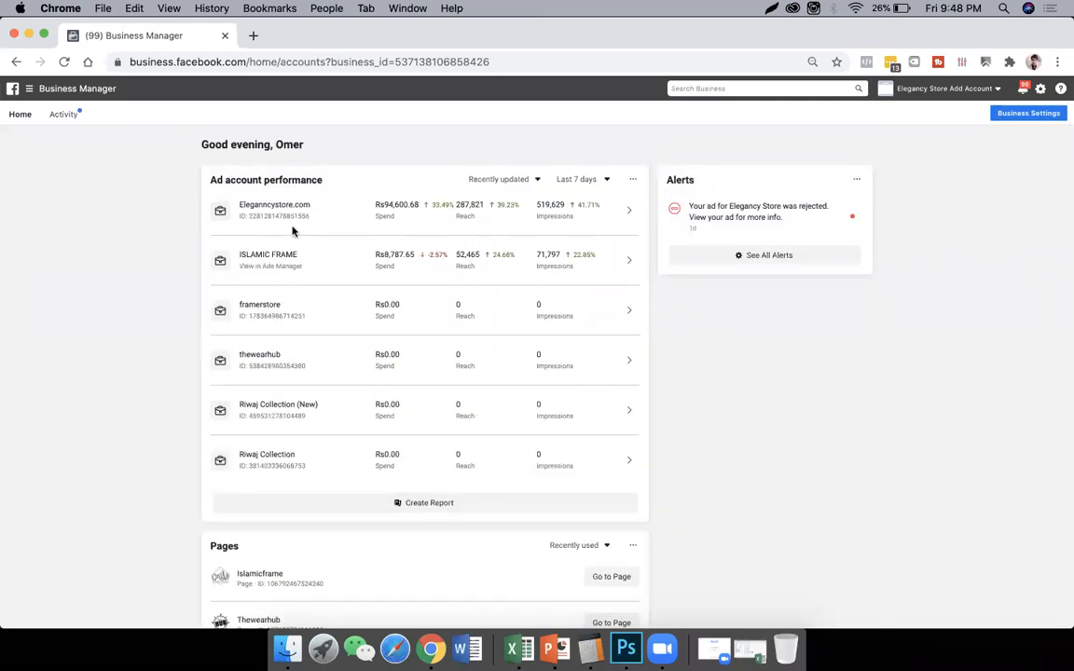
click(276, 209)
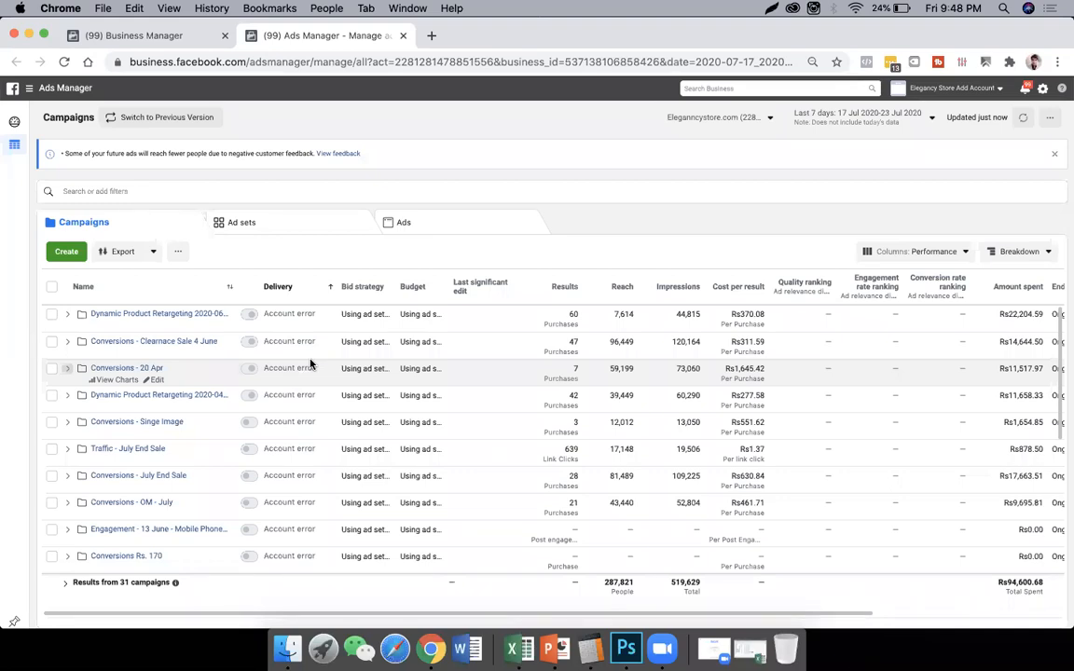
- Look through the campaign list and its performance columns, and dismiss the negative customer feedback notice
scroll(419, 366, right, 2)
scroll(415, 370, left, 2)
scroll(148, 429, down, 10)
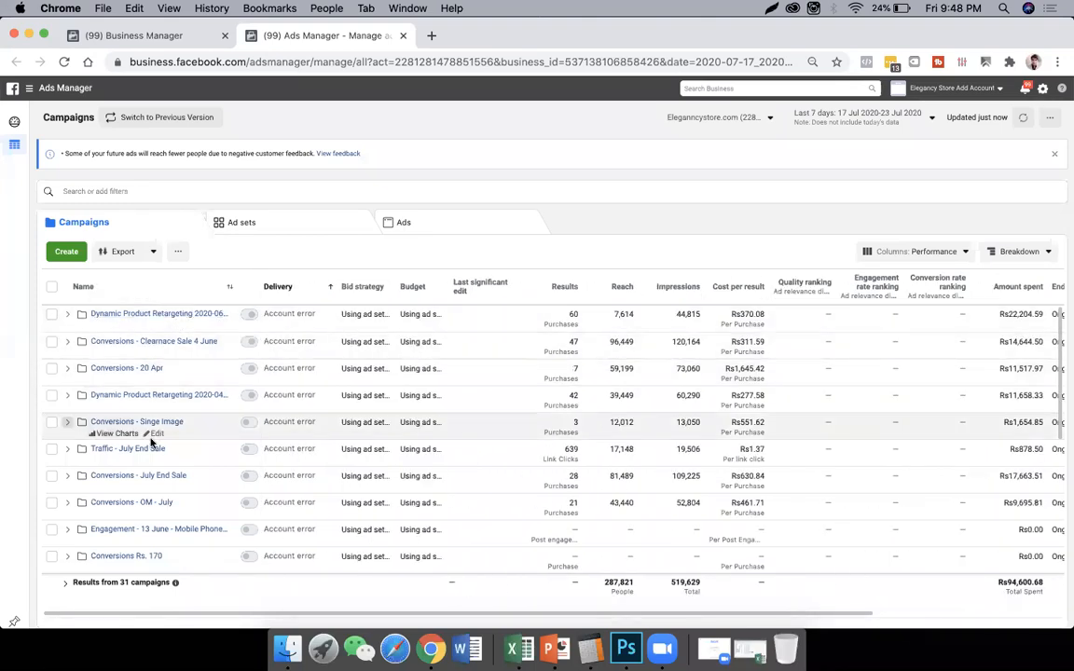
scroll(150, 444, down, 5)
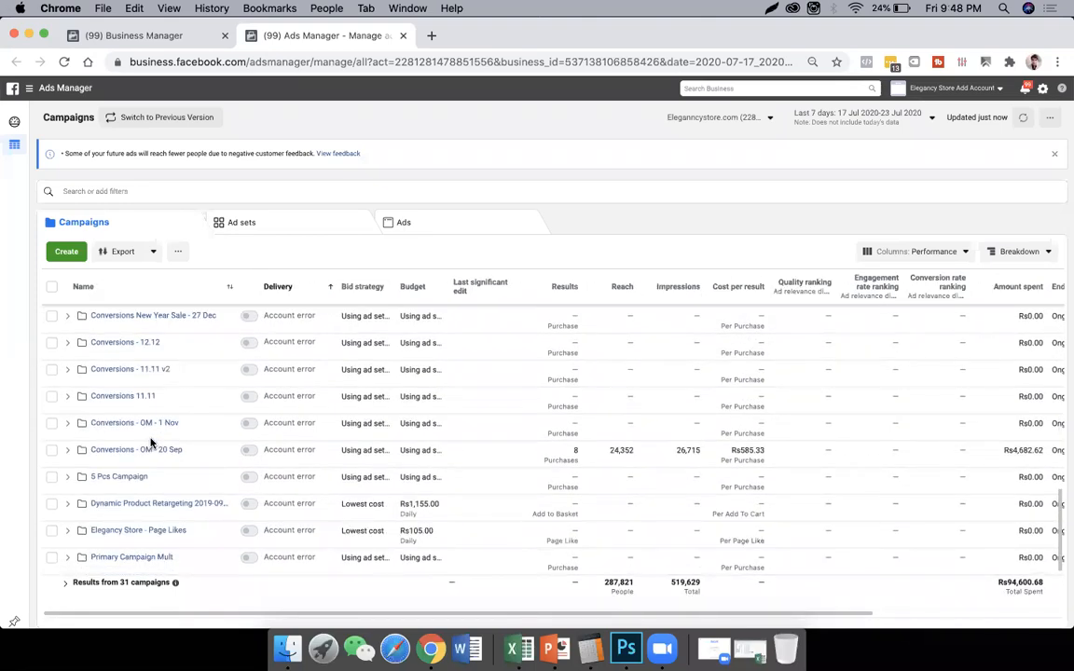
scroll(150, 444, up, 10)
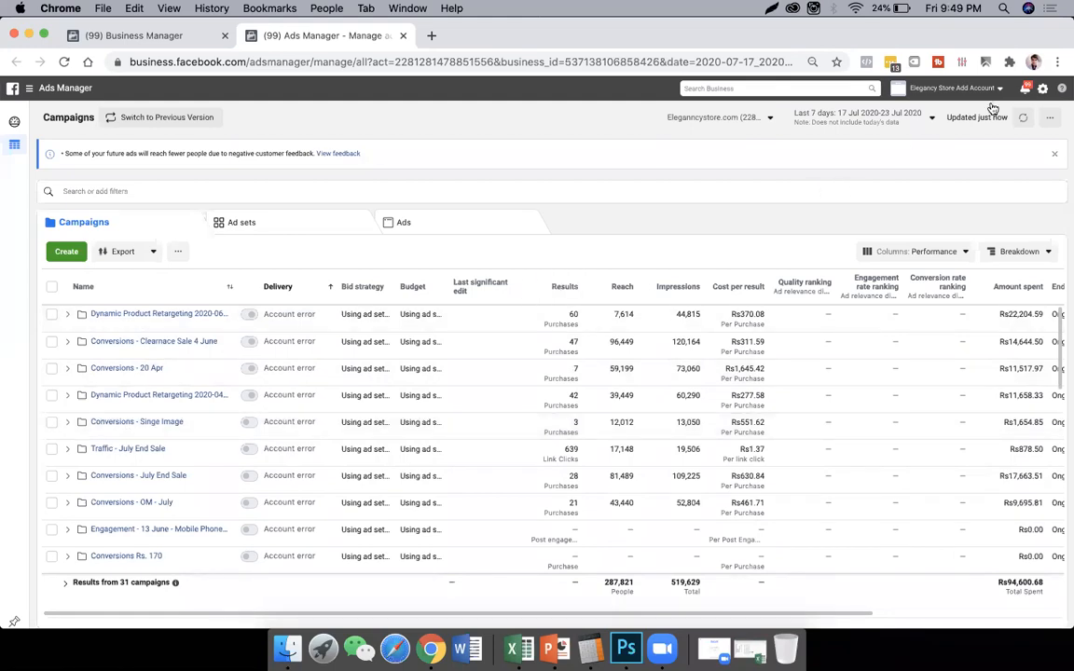
click(1054, 153)
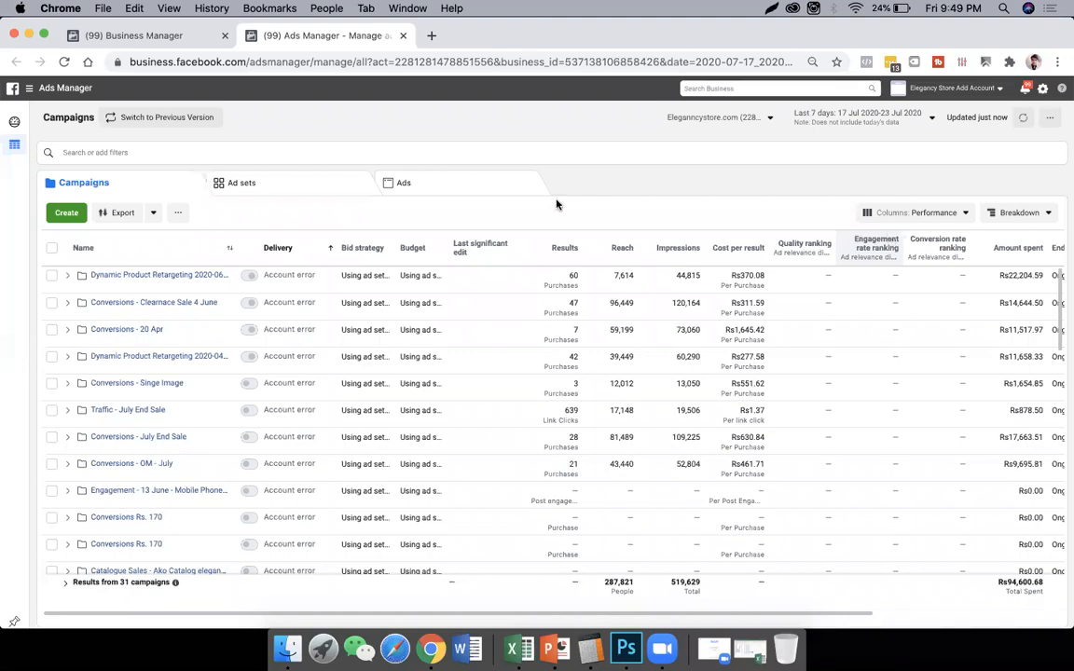
- Show the account overview for the Lifetime date range and highlight the website purchases total
mouse_move(31, 127)
click(67, 122)
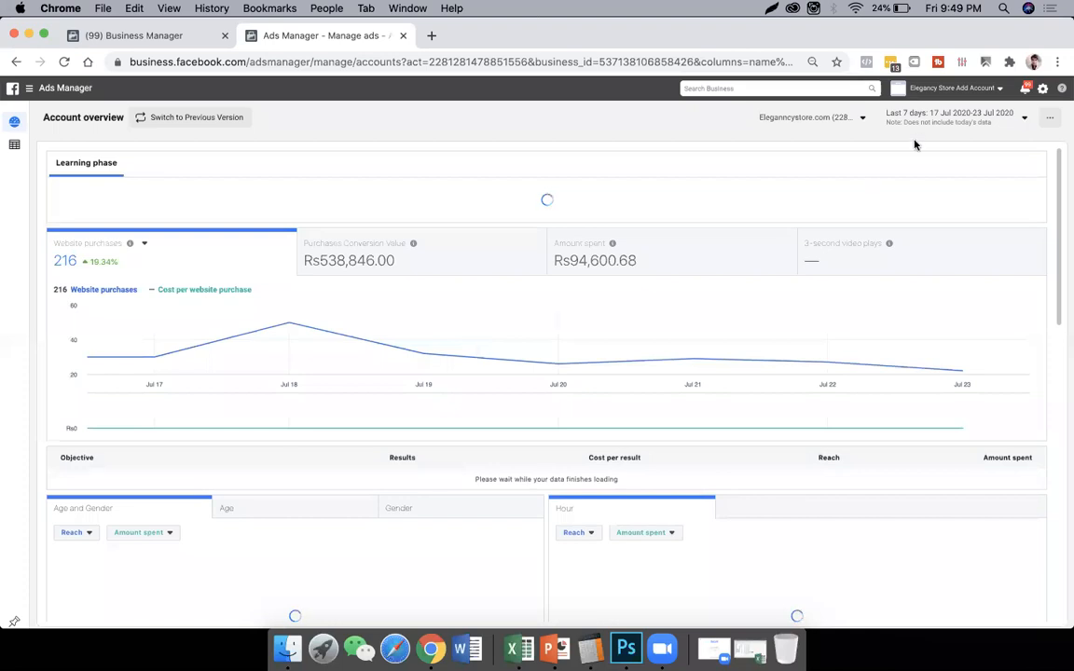
click(936, 119)
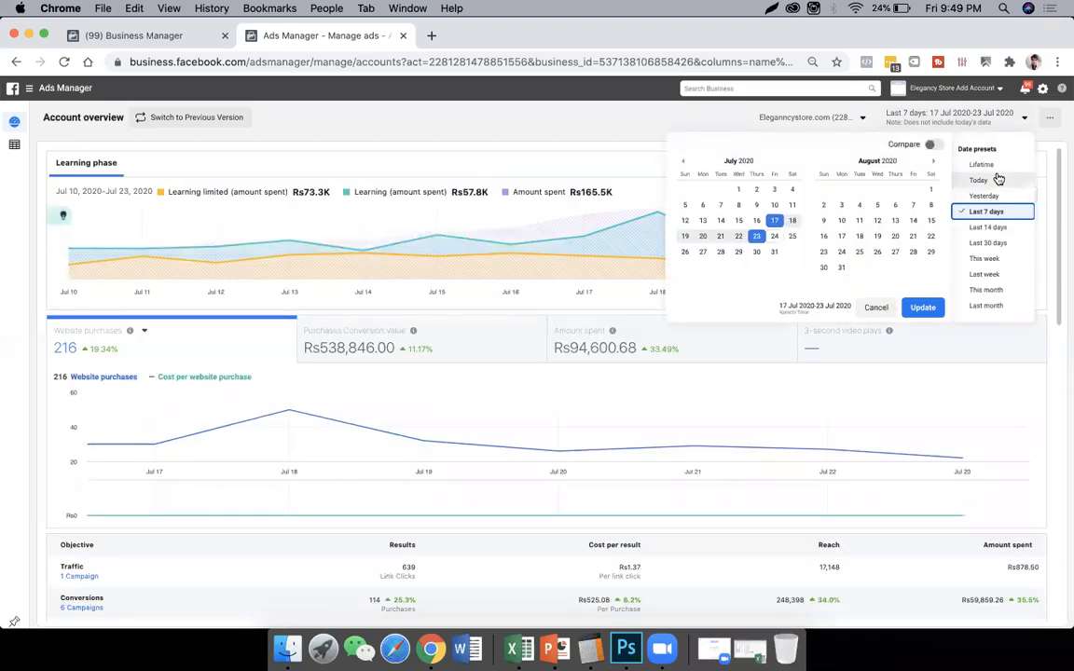
click(994, 168)
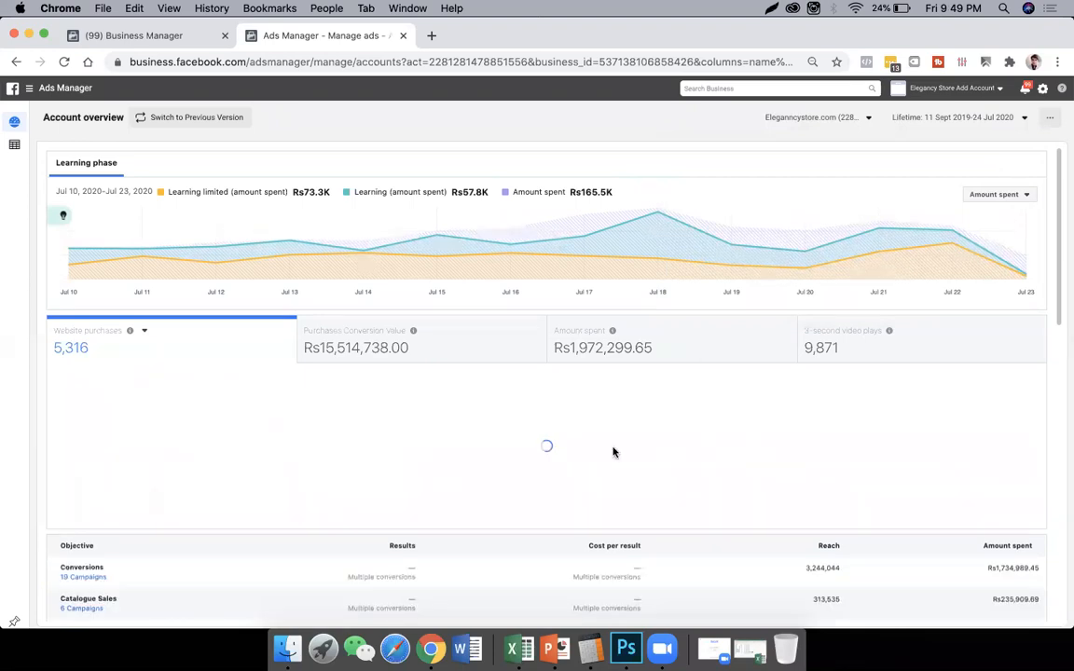
mouse_move(589, 461)
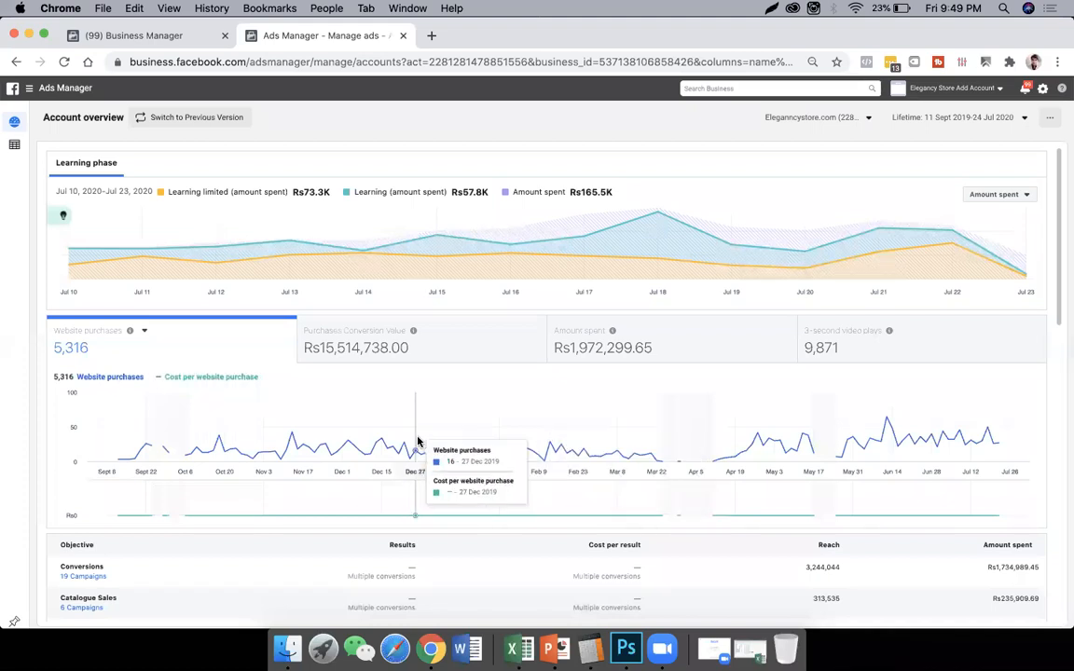
double_click(81, 350)
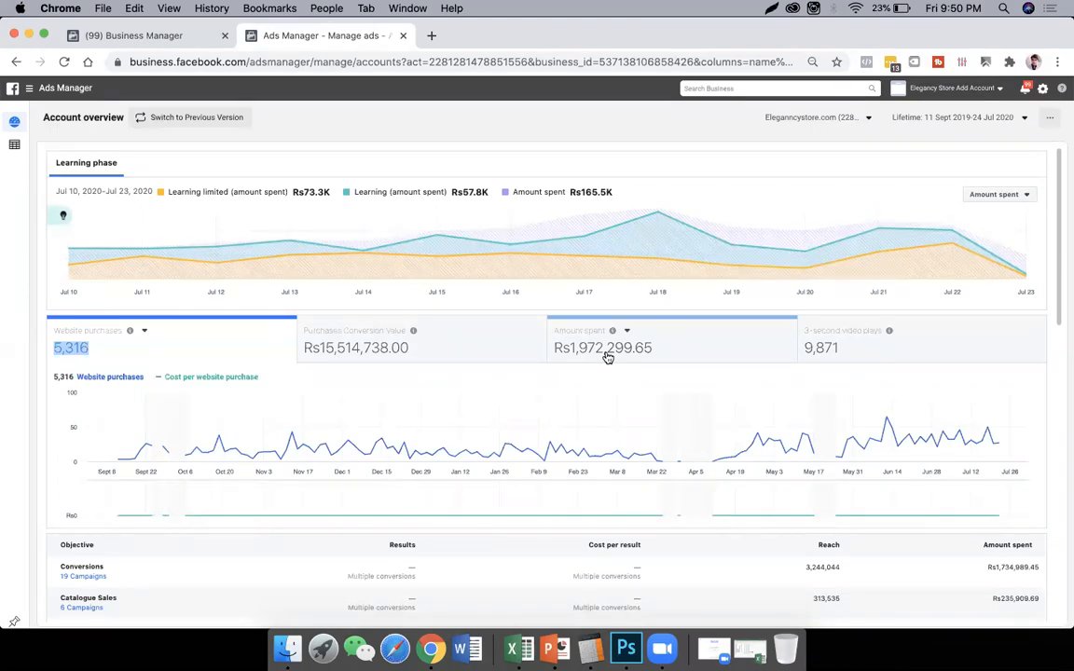
- Switch the fourth overview metric from 3-second video plays through Impressions, Link clicks and Mobile app installs to Reach
click(901, 333)
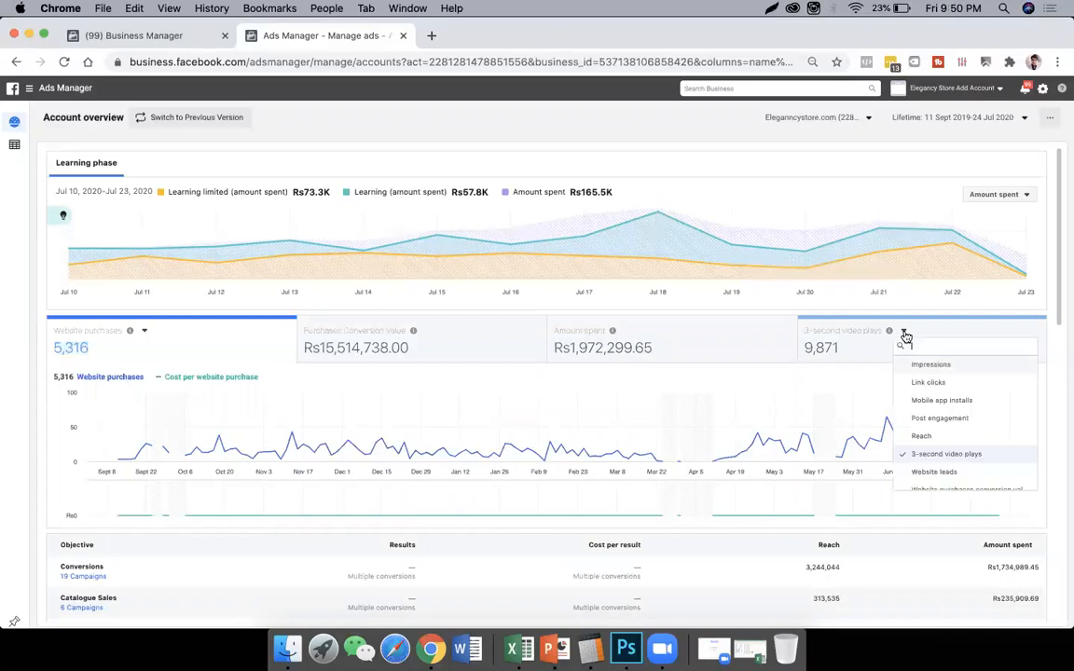
click(953, 367)
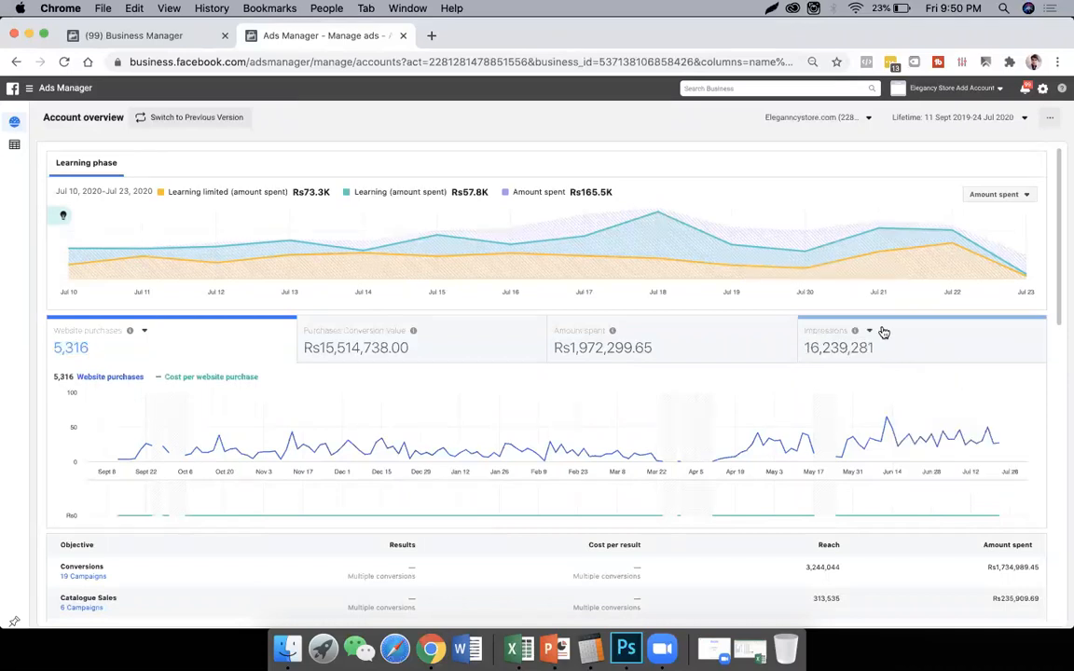
click(873, 333)
click(914, 386)
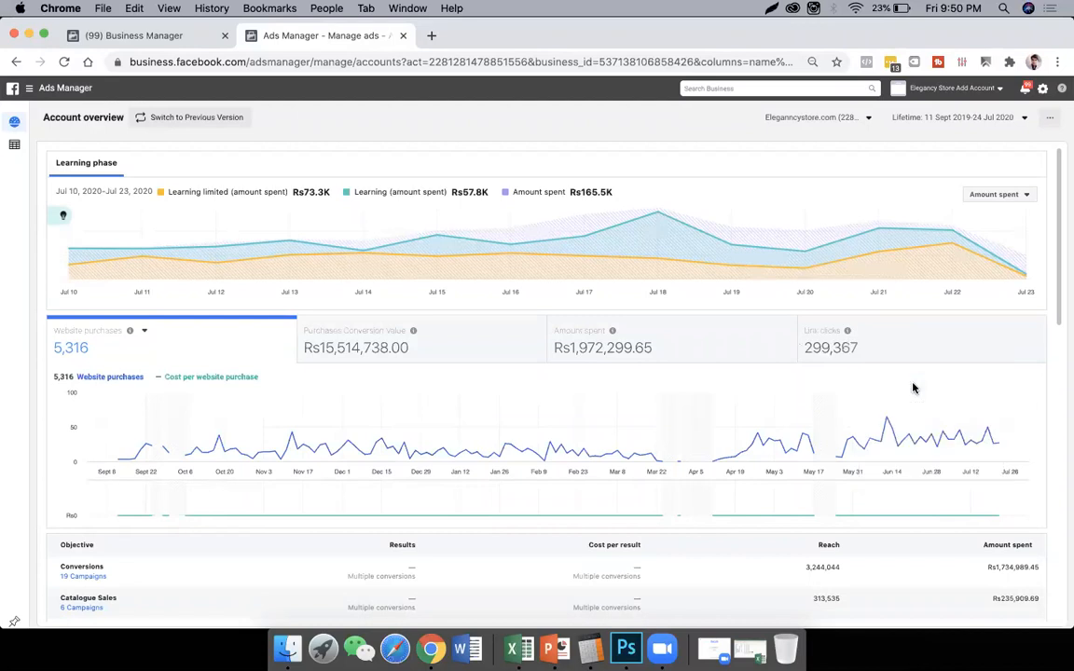
click(859, 332)
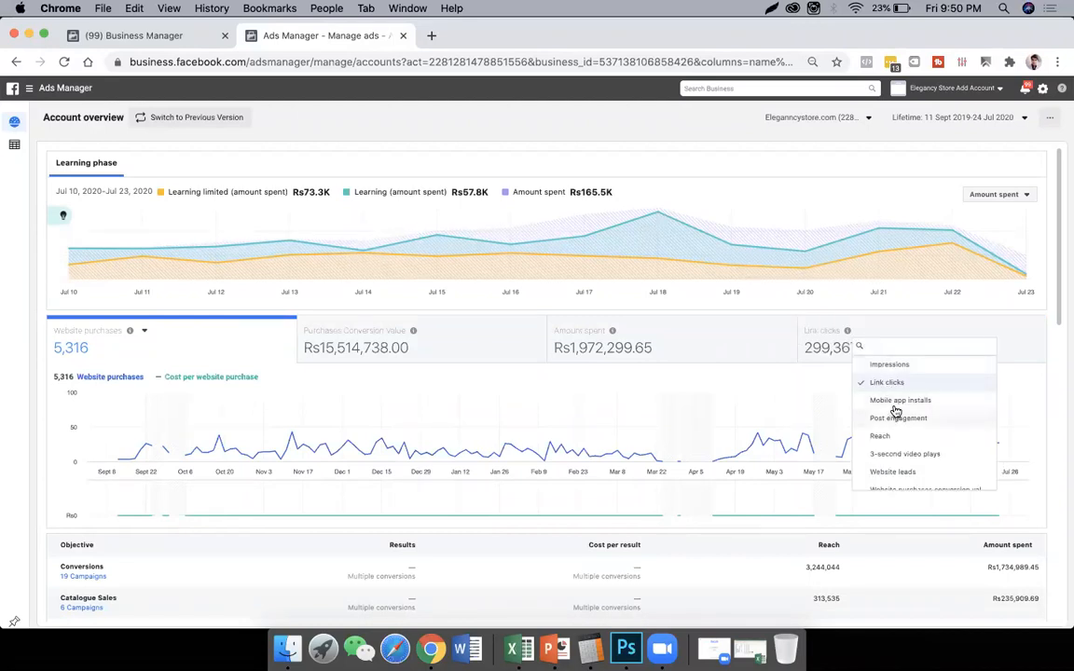
click(896, 404)
click(890, 335)
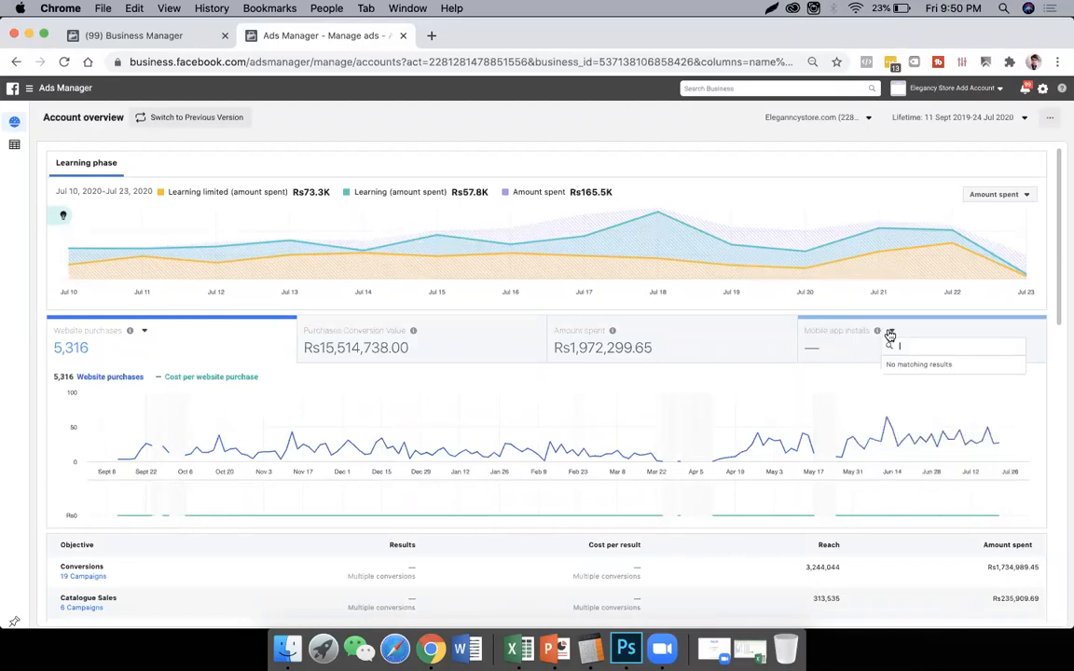
click(911, 436)
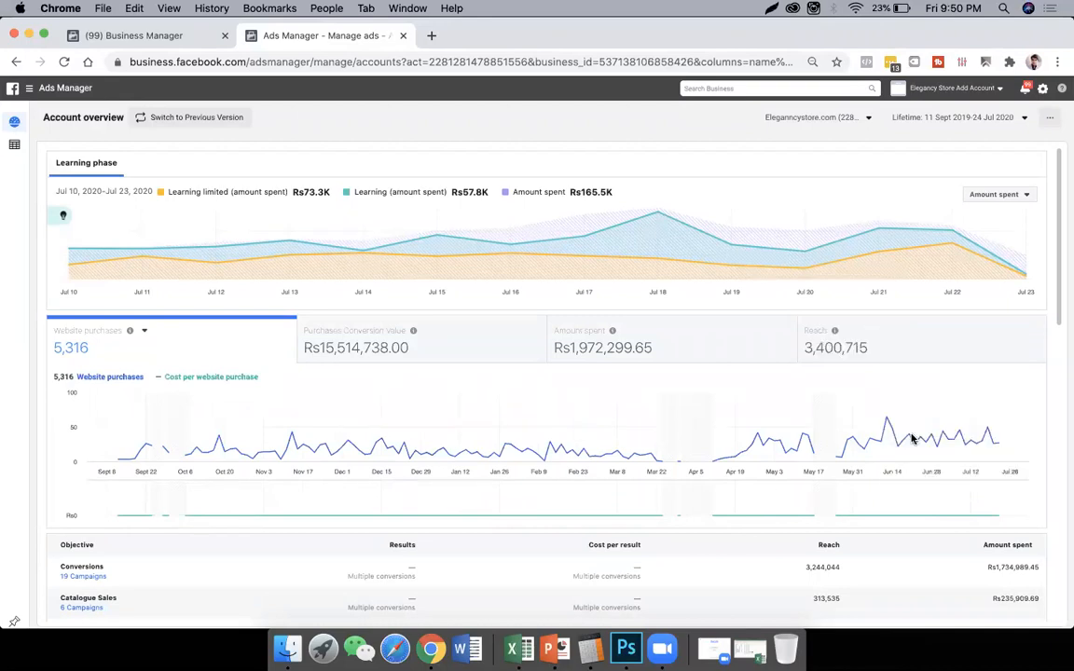
- Examine the campaign results by objective, highlighting the conversions text in the Conversions row
scroll(166, 391, down, 4)
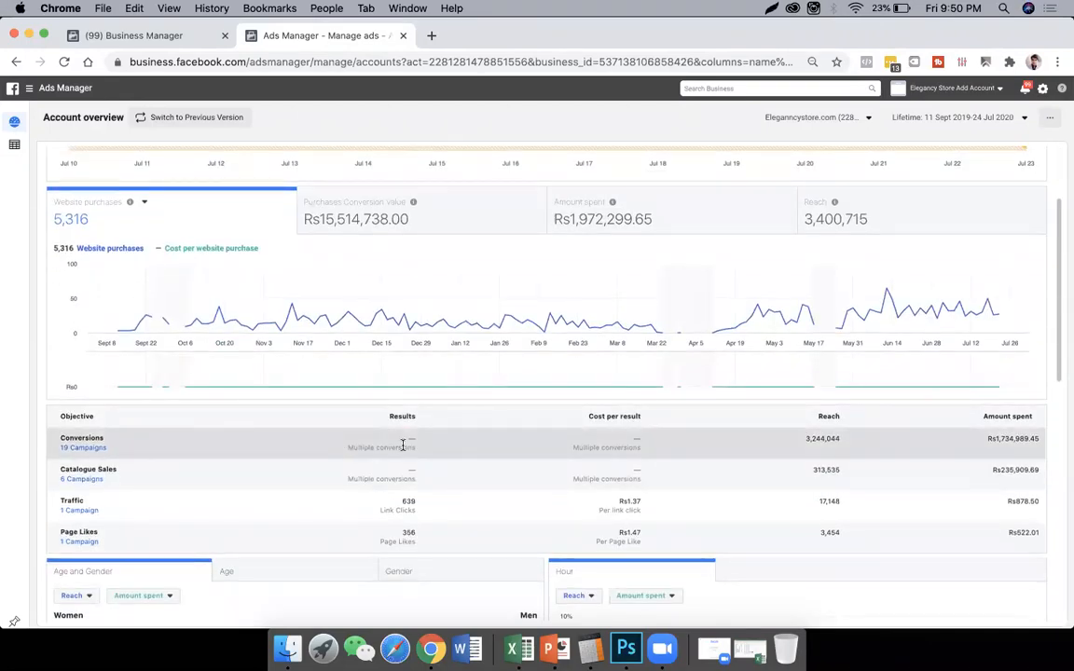
scroll(362, 401, down, 2)
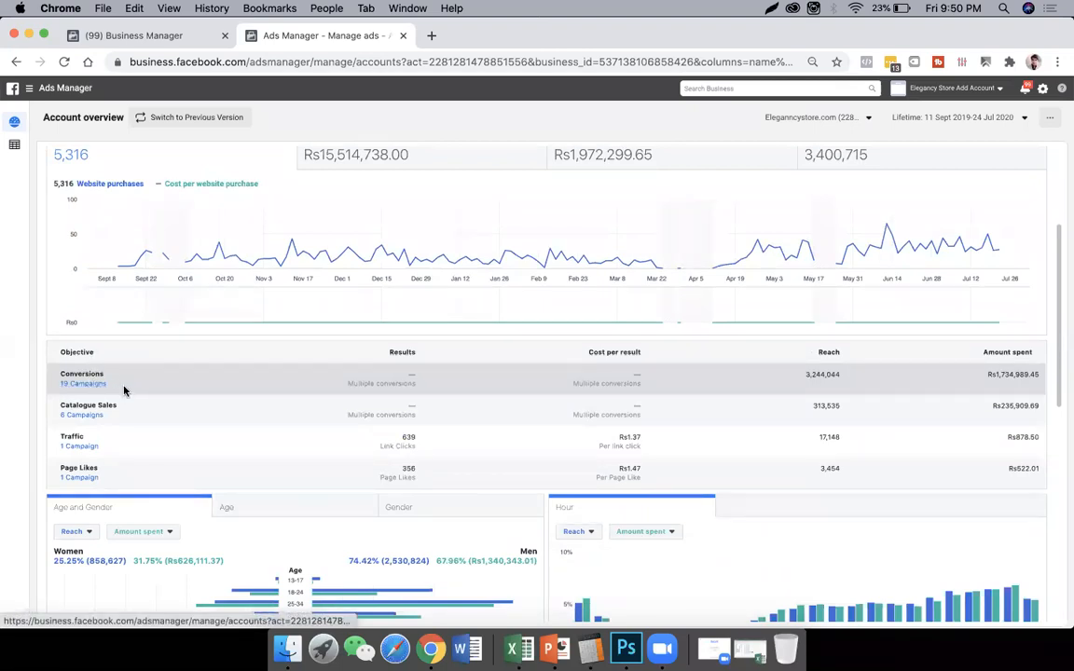
drag(377, 383, 417, 381)
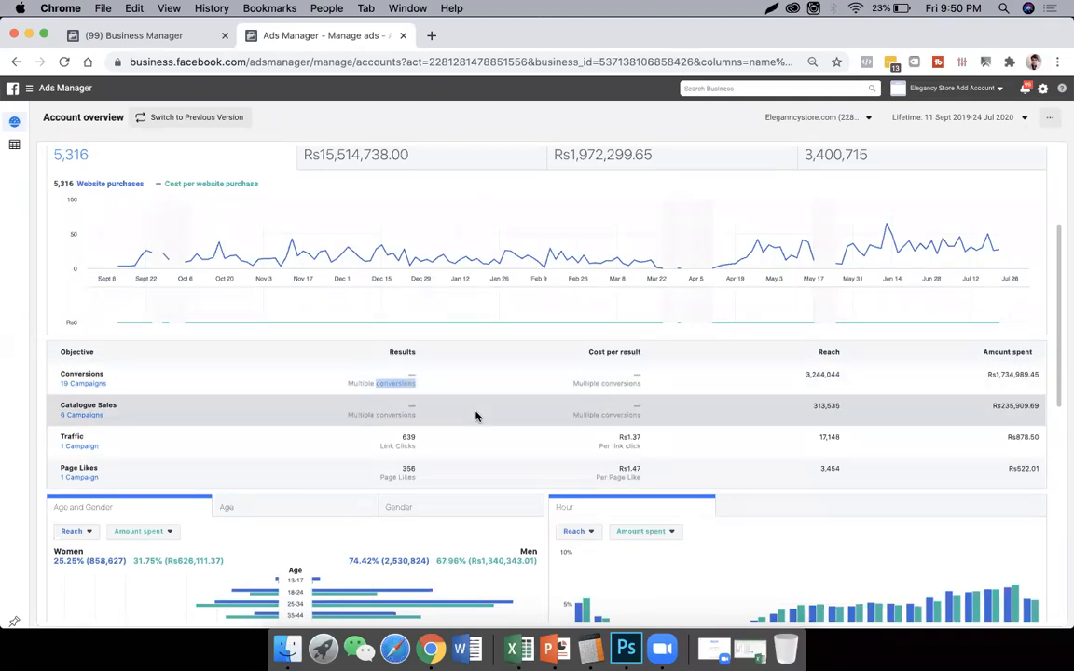
scroll(447, 354, down, 1)
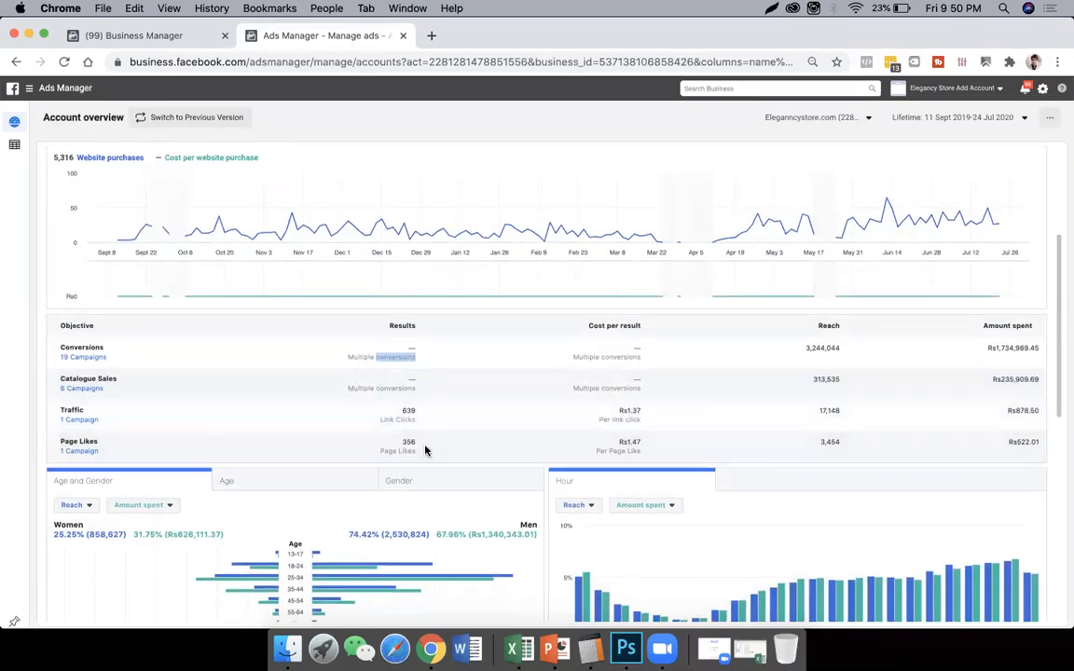
- Compare the reach and amount spent percentages of women and men in the Age and Gender breakdown
scroll(523, 424, down, 6)
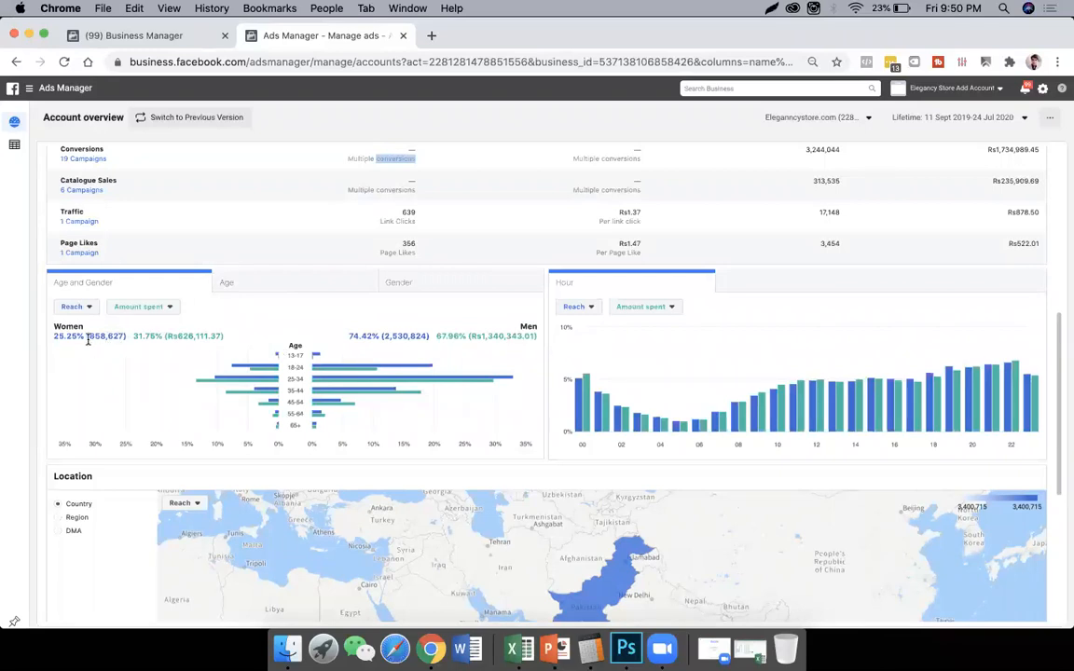
drag(54, 338, 66, 340)
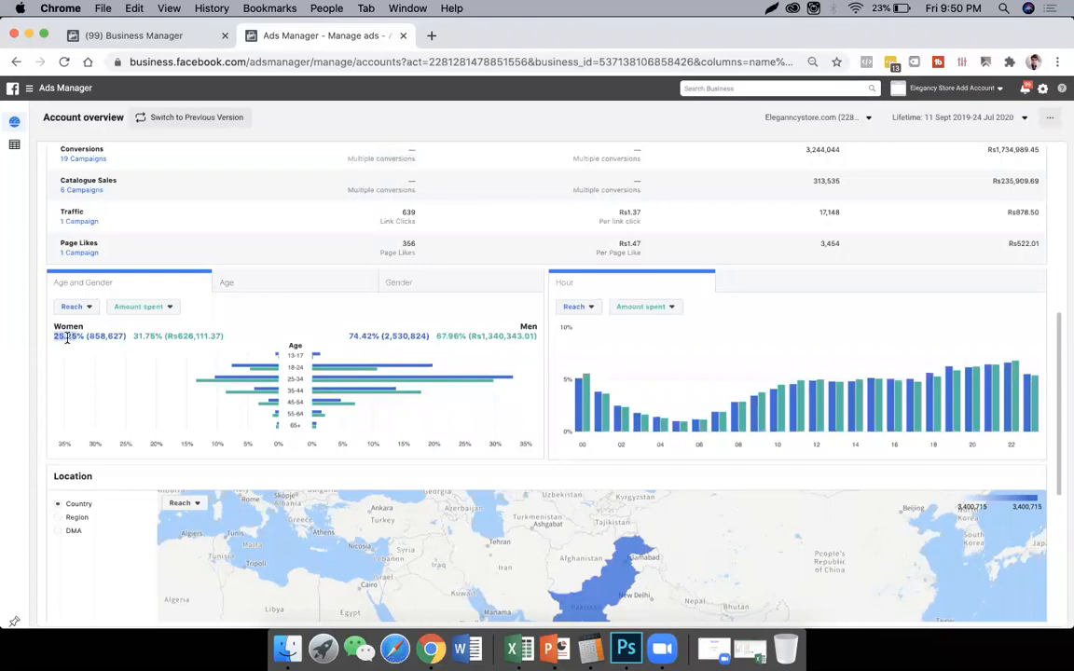
double_click(358, 336)
double_click(147, 336)
double_click(451, 336)
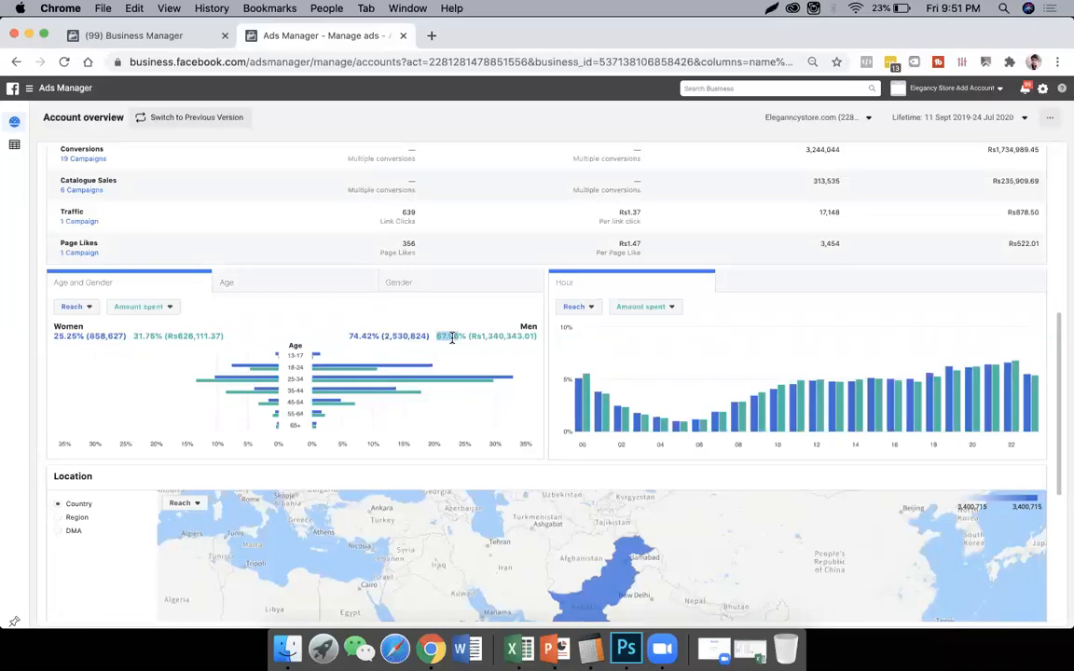
- Change the Age and Gender chart's first metric to Website purchases
click(74, 308)
scroll(128, 417, down, 2)
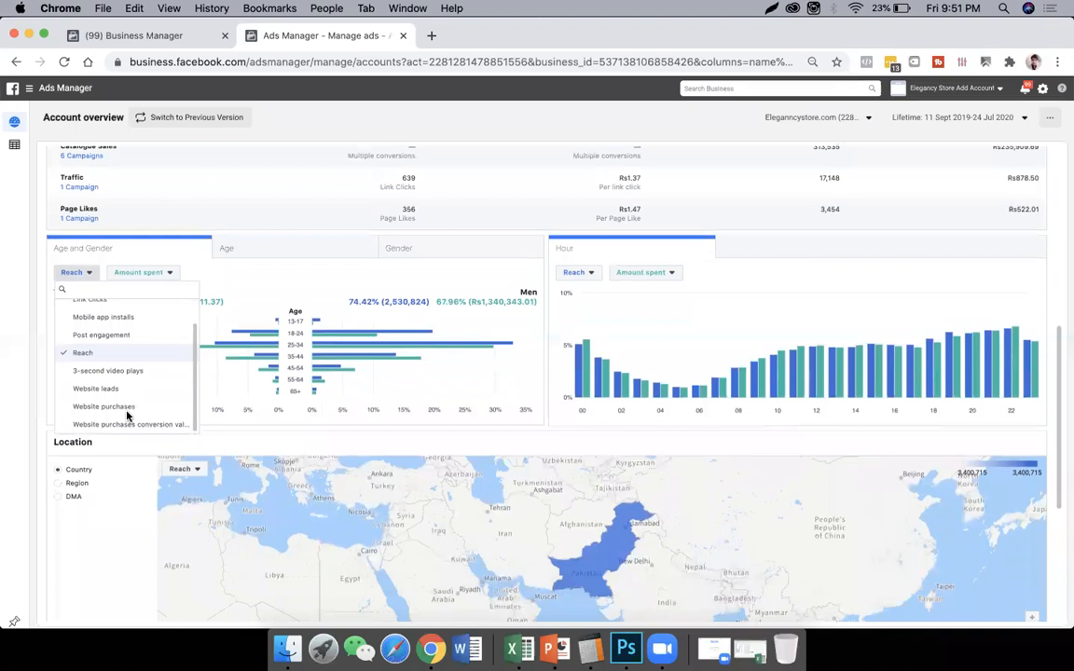
click(120, 395)
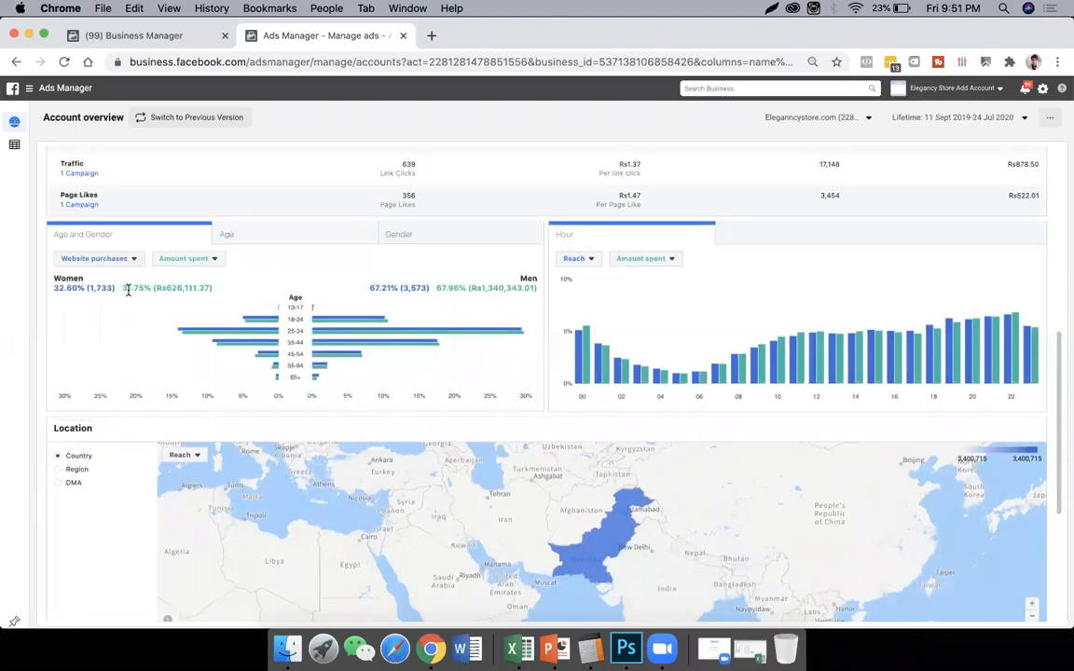
- Compare women's and men's website purchase and spend shares, and inspect the figures for the individual age groups
double_click(127, 289)
double_click(62, 289)
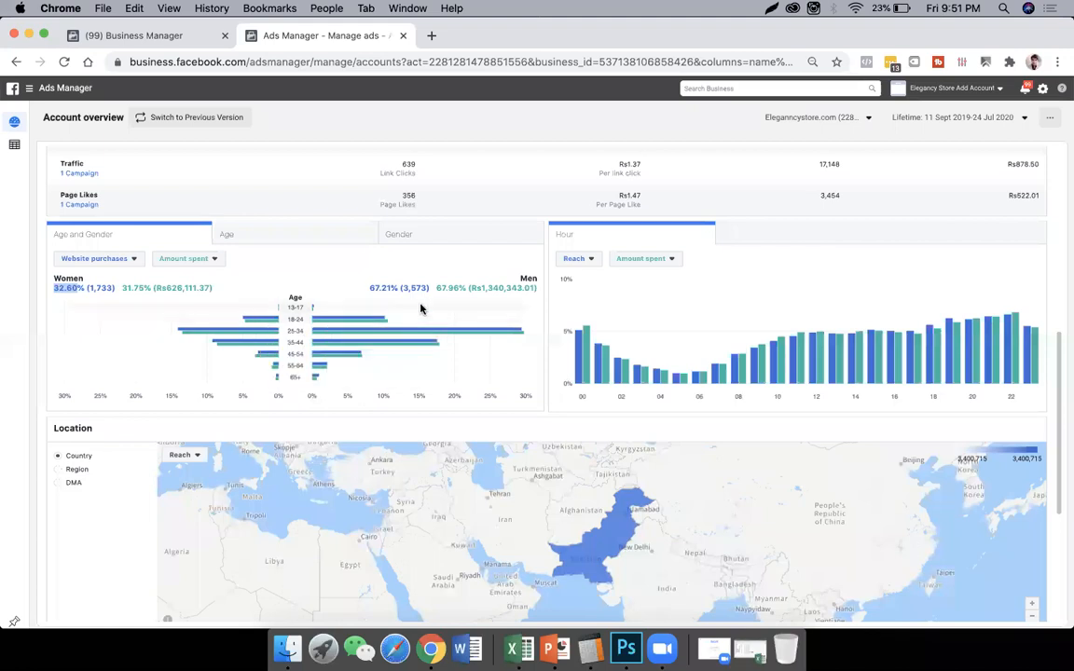
click(457, 287)
double_click(454, 288)
double_click(384, 288)
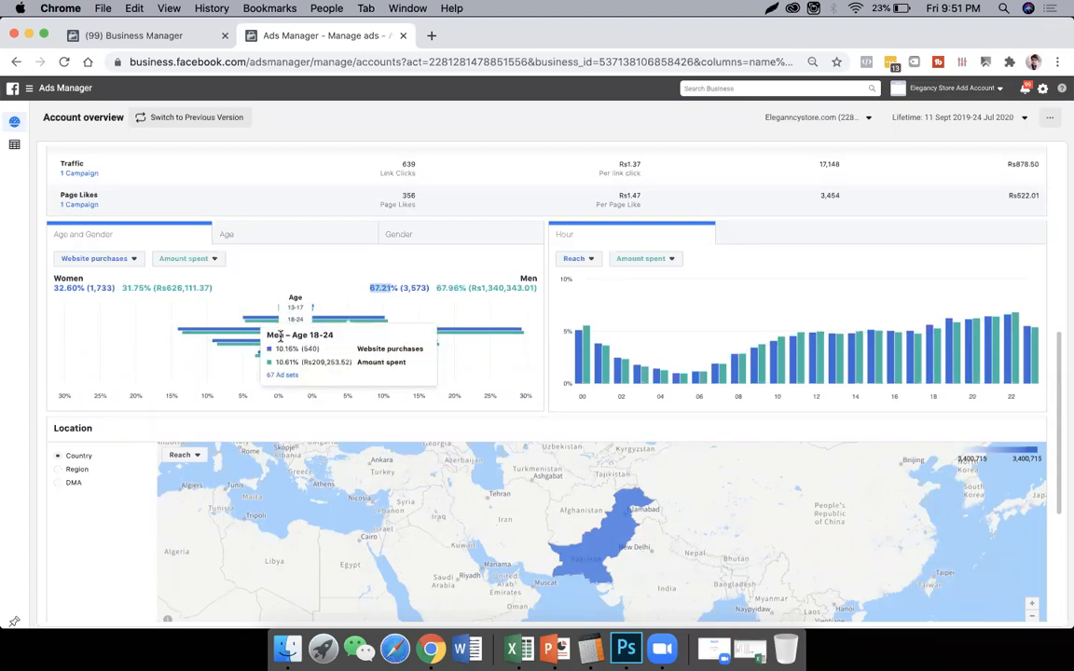
mouse_move(308, 332)
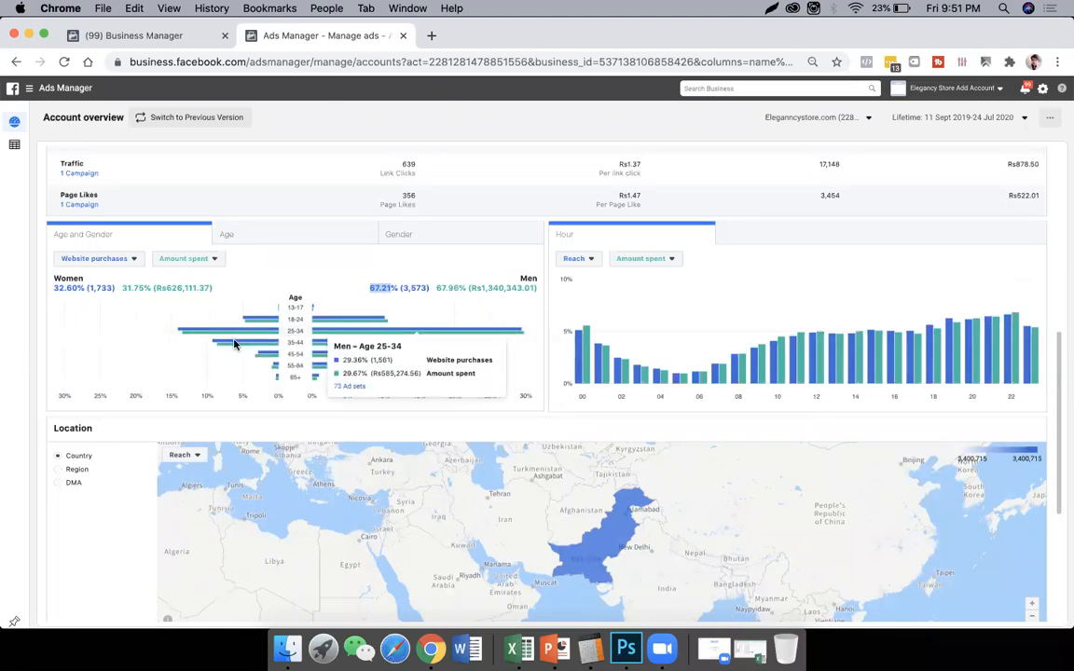
mouse_move(347, 357)
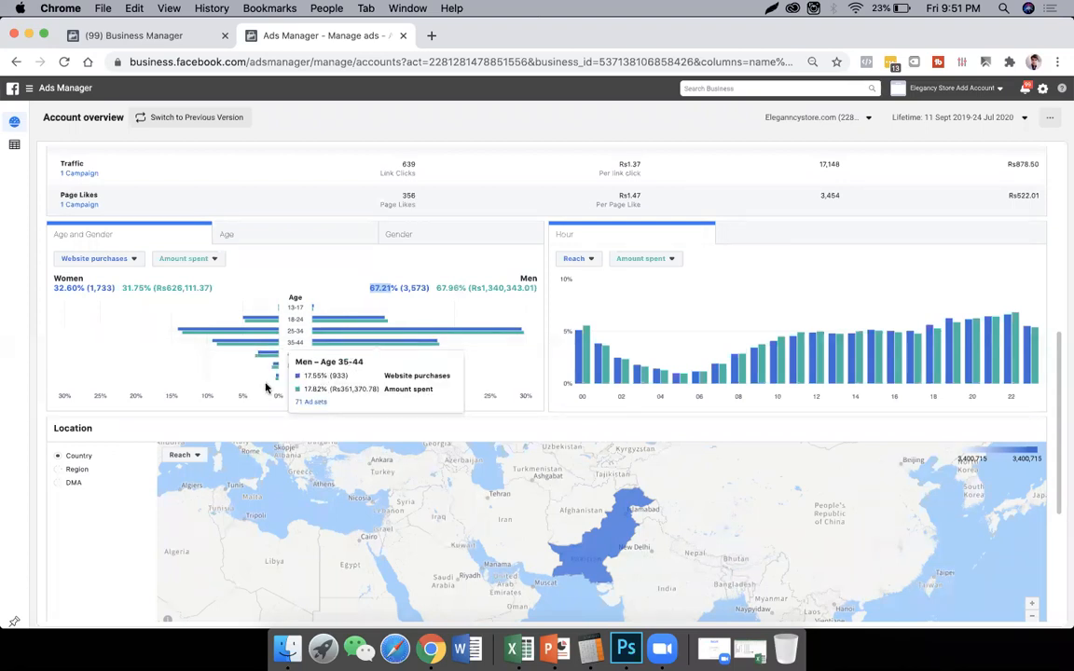
mouse_move(281, 354)
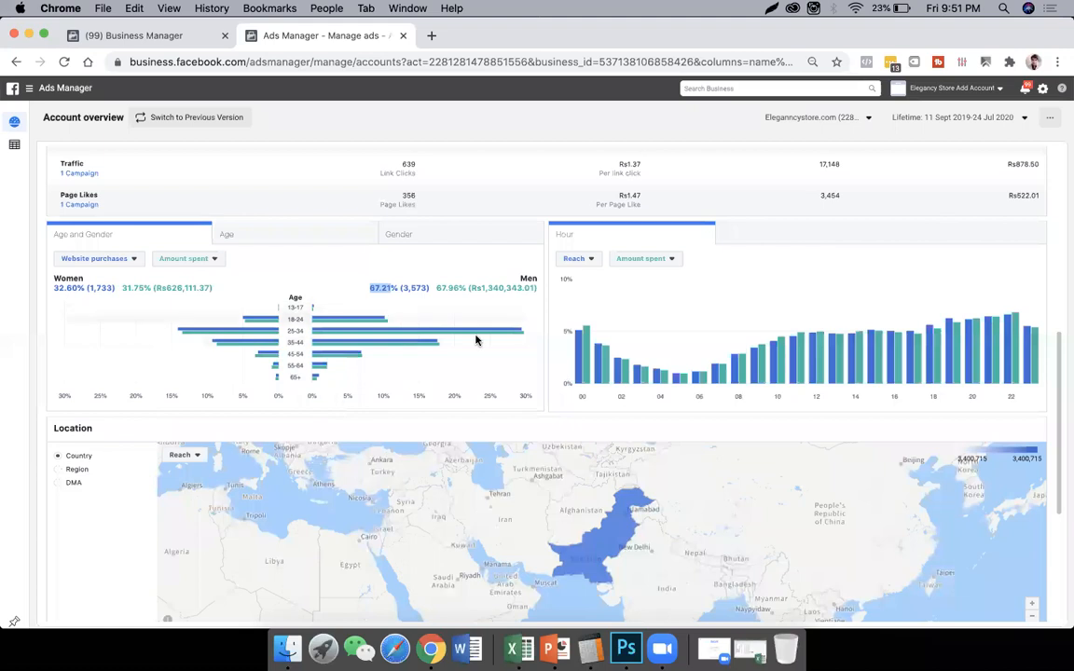
- Change the Hour chart's first metric to Website purchases and inspect its hourly breakdown
mouse_move(630, 364)
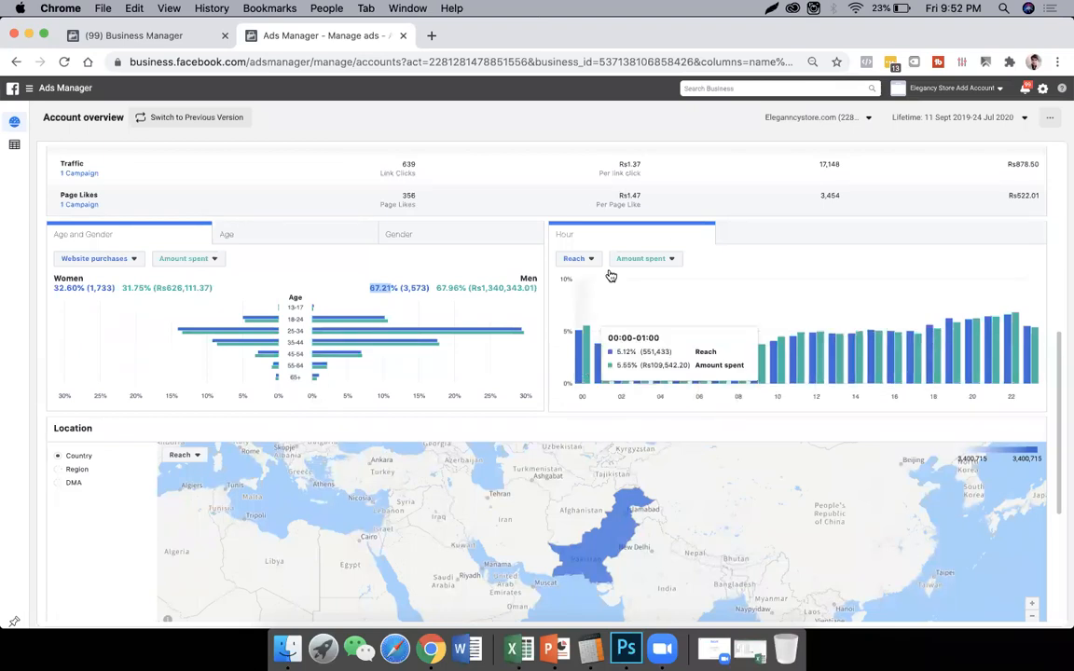
click(584, 266)
scroll(634, 360, down, 5)
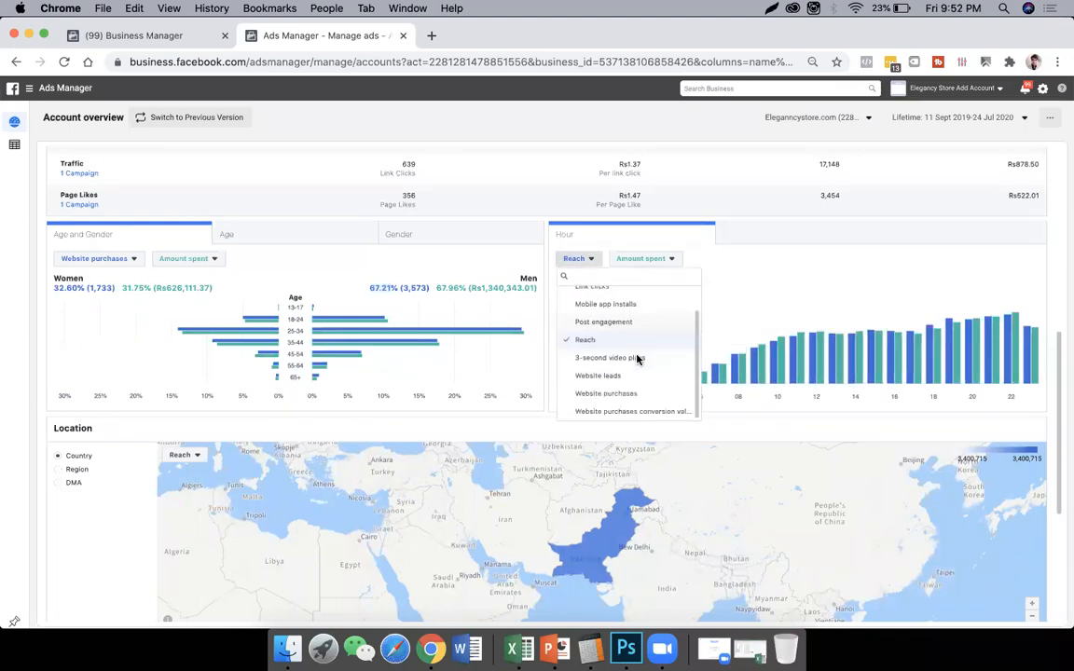
click(617, 304)
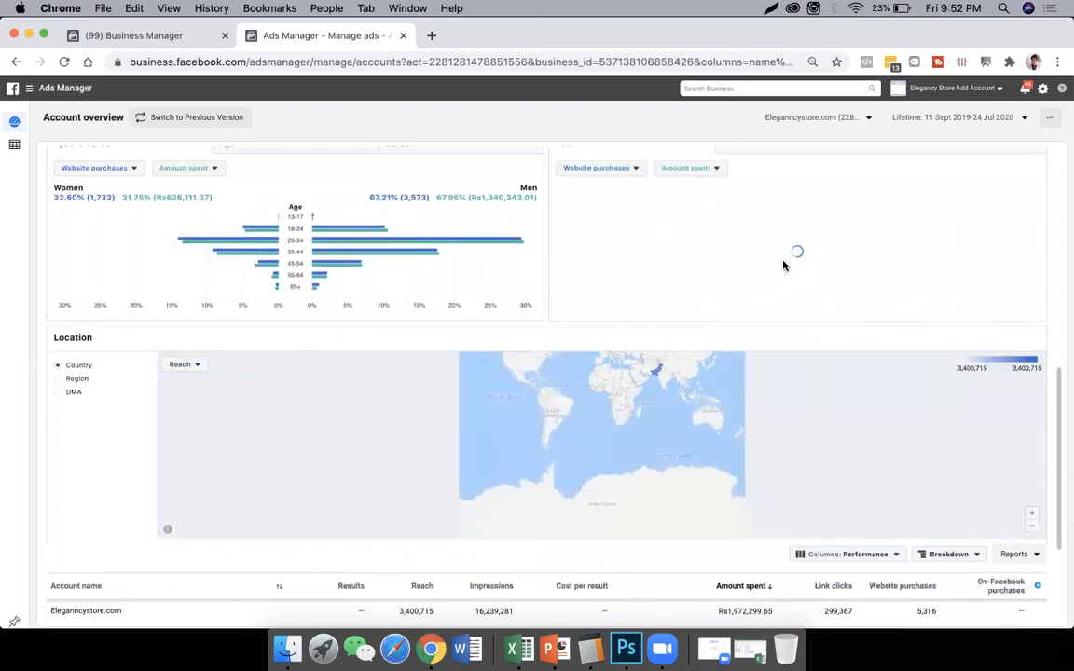
scroll(901, 323, up, 1)
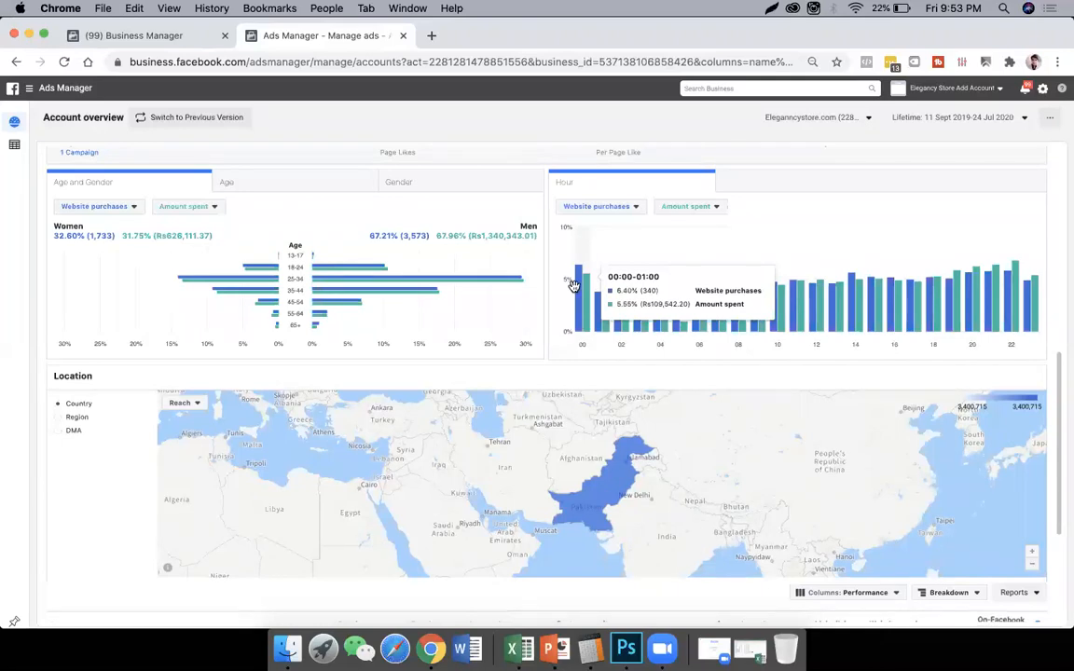
- Examine the Eleganncystore.com summary row, going over its reach, impressions, amount spent and website purchases
scroll(491, 431, down, 2)
scroll(494, 416, down, 3)
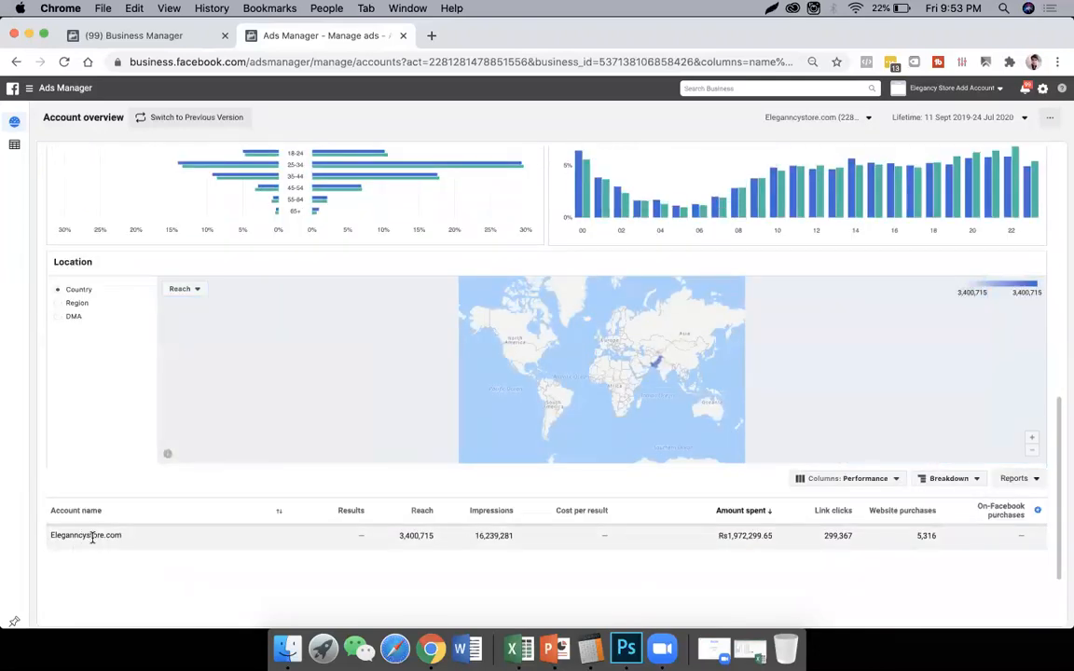
double_click(408, 531)
click(493, 530)
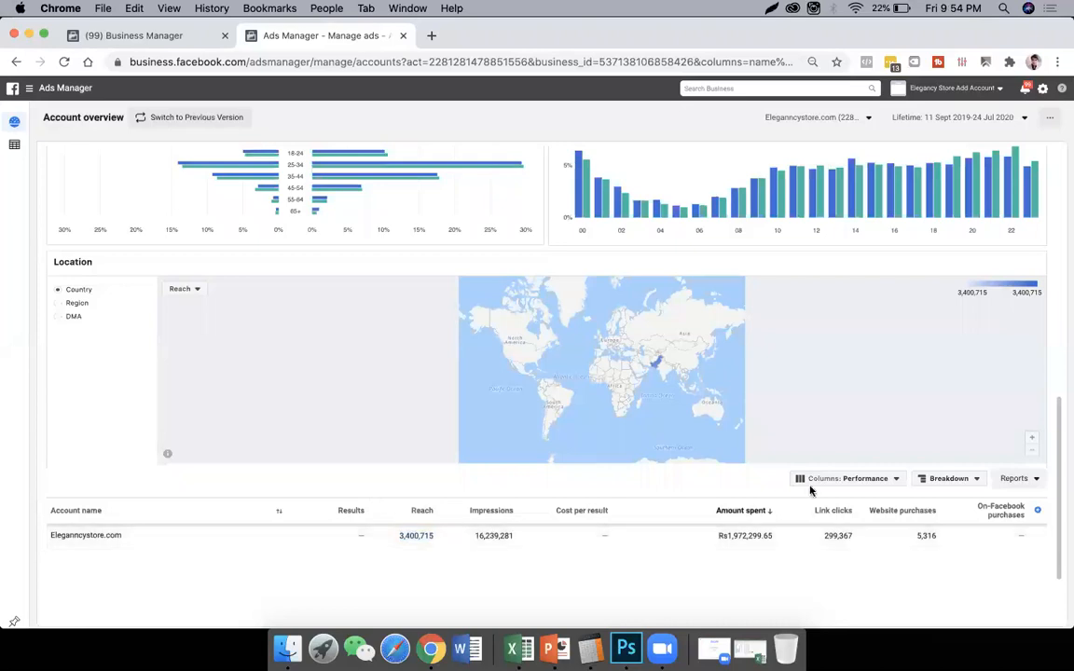
double_click(751, 535)
click(901, 532)
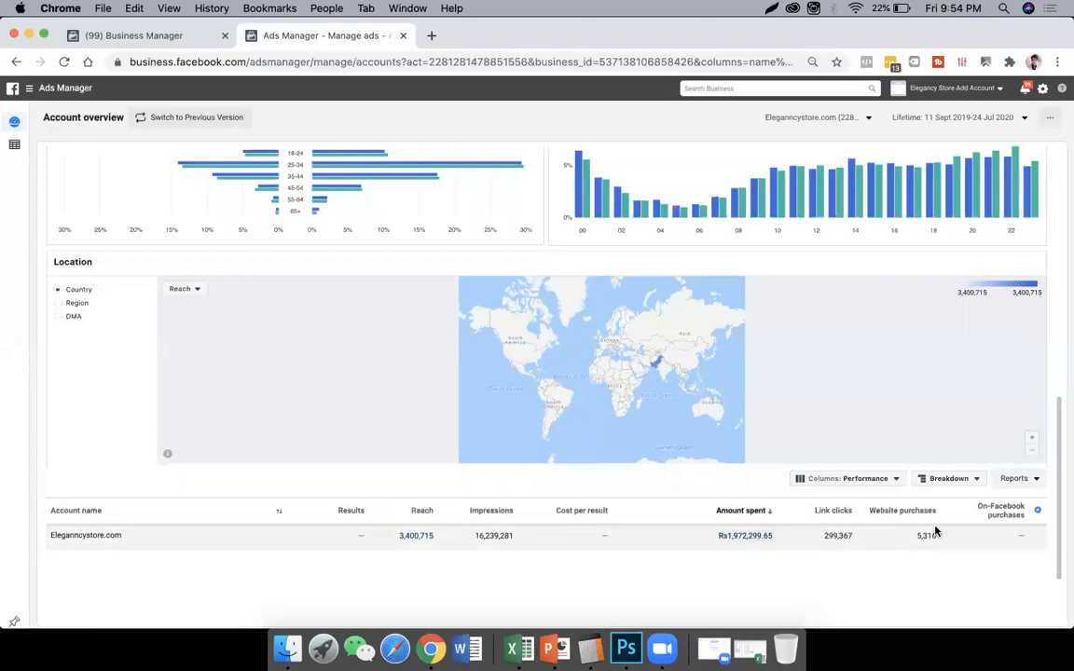
scroll(934, 529, right, 5)
click(752, 550)
- Examine the lifetime website purchases trend in the account overview's line chart
scroll(701, 452, up, 1)
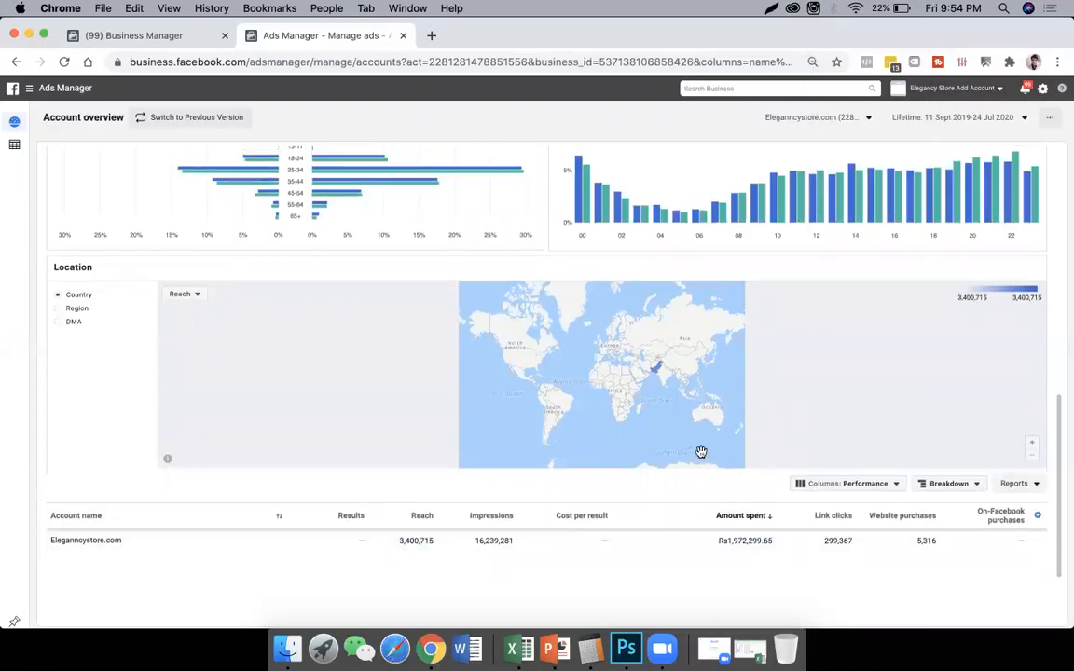
scroll(702, 456, up, 5)
scroll(56, 158, up, 3)
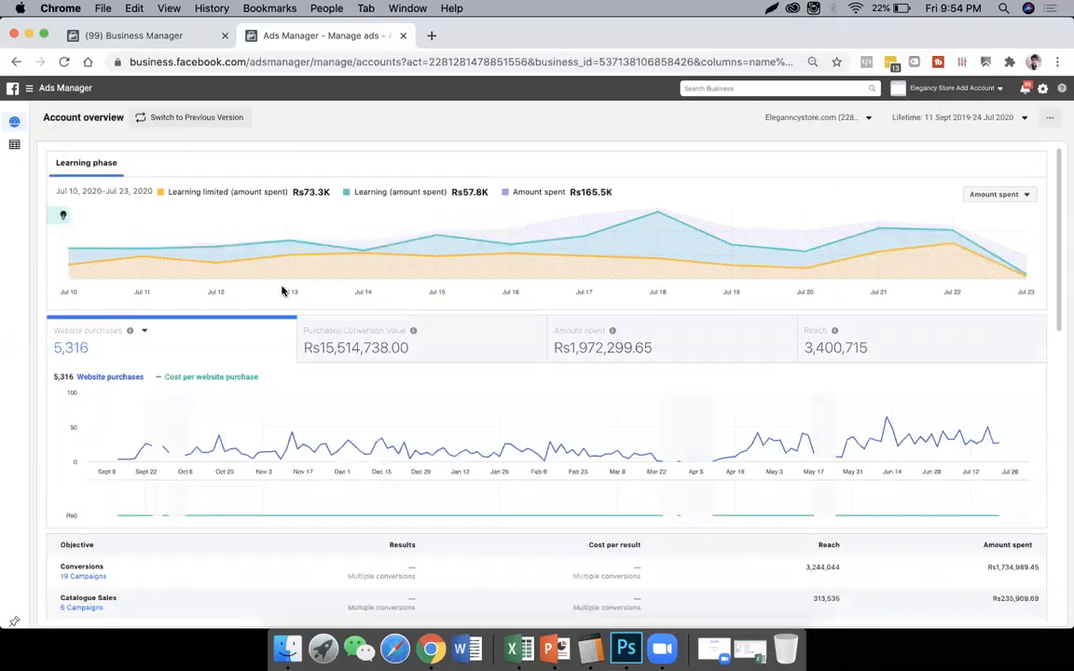
mouse_move(561, 451)
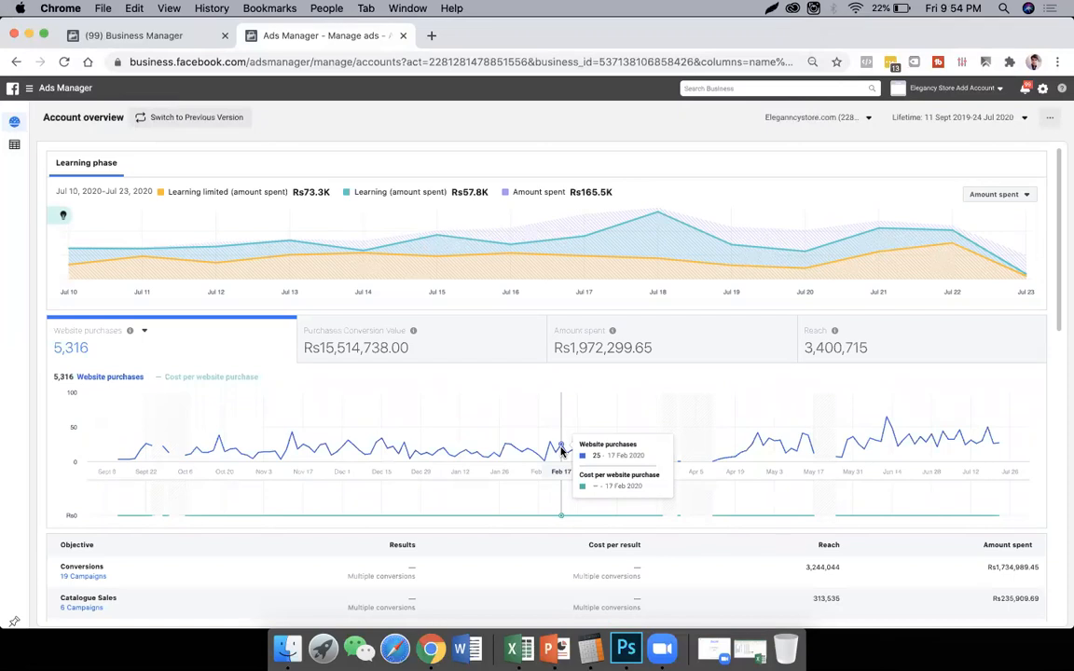
- Set the account overview's date range to This month, 1 Jul 2020 to 24 Jul 2020
click(946, 118)
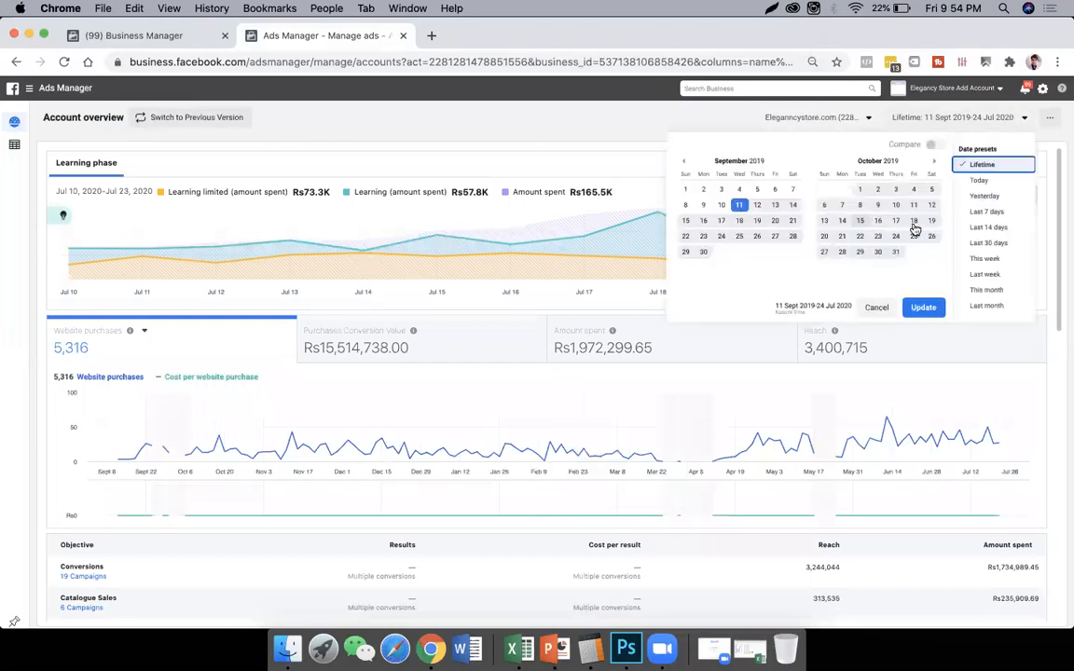
triple_click(933, 164)
triple_click(933, 164)
double_click(933, 164)
click(934, 165)
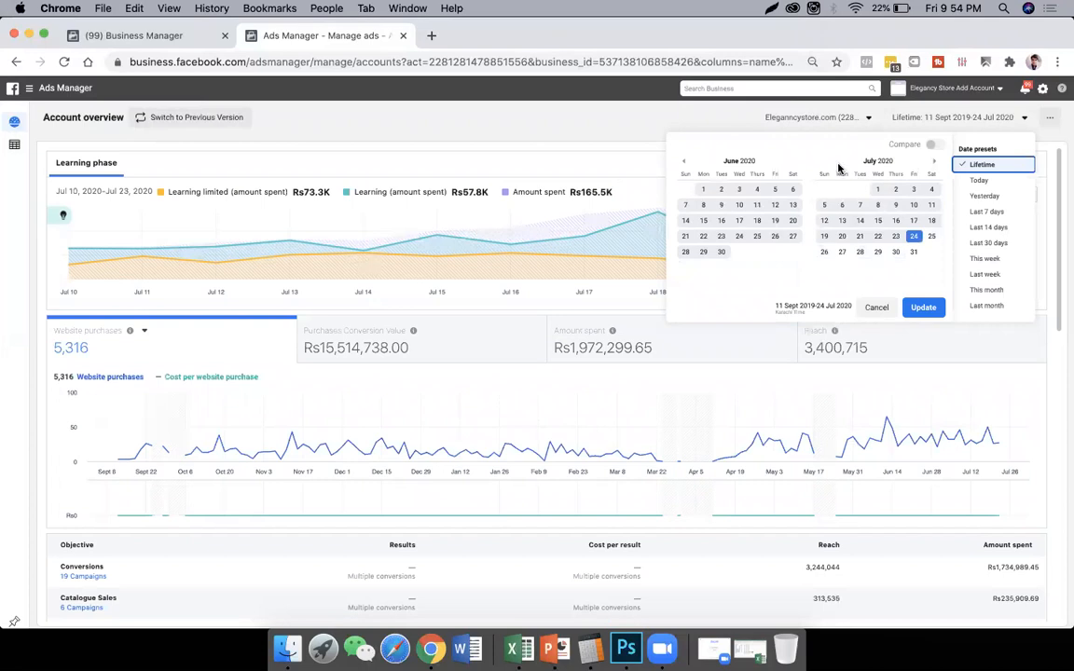
click(685, 165)
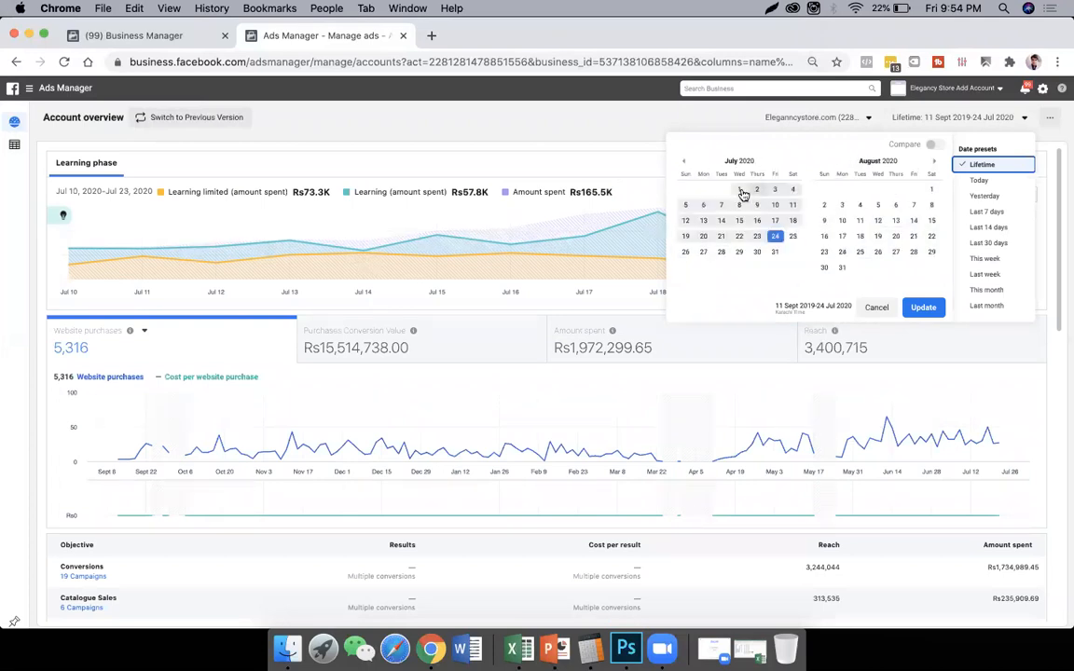
click(923, 308)
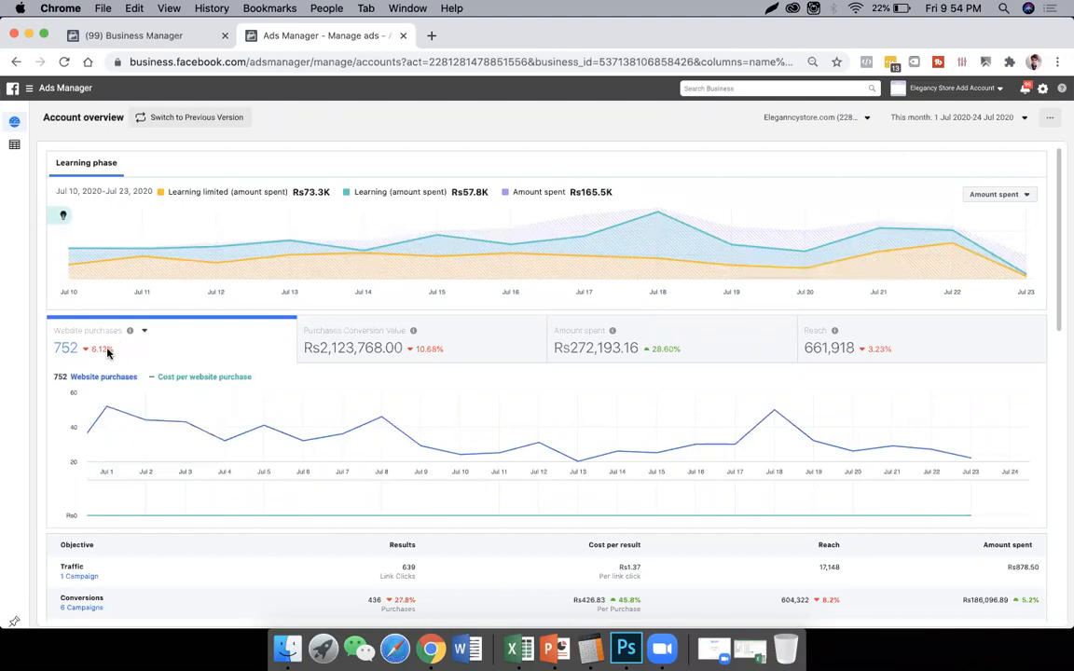
- Check the percentage changes on the overview metrics, and open the campaign table for this month from its first row
mouse_move(108, 354)
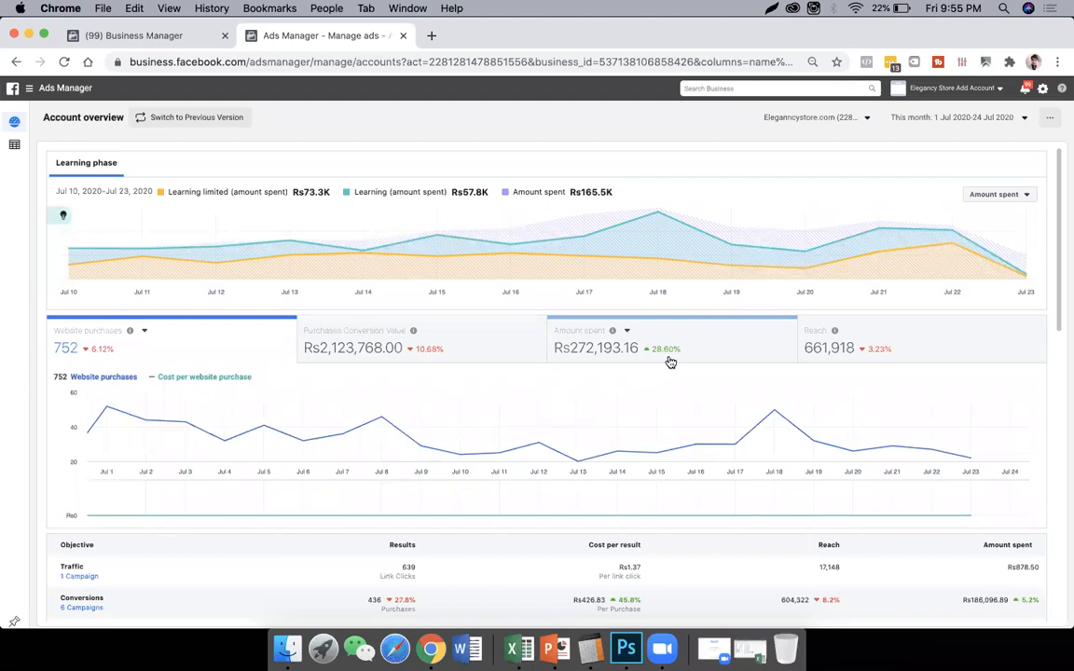
mouse_move(884, 350)
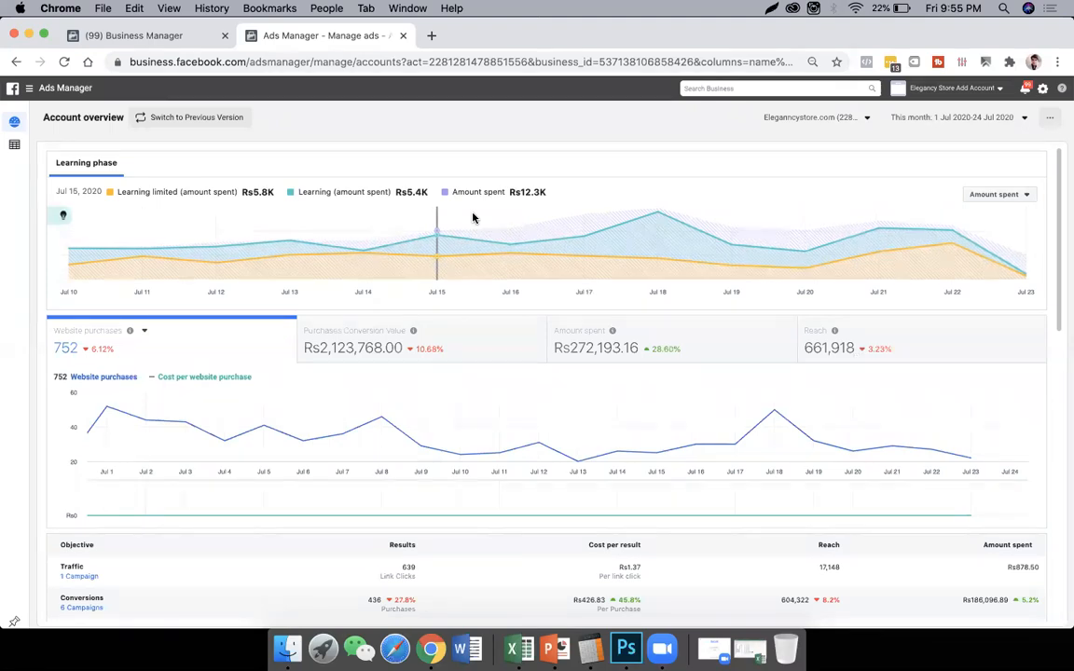
click(13, 151)
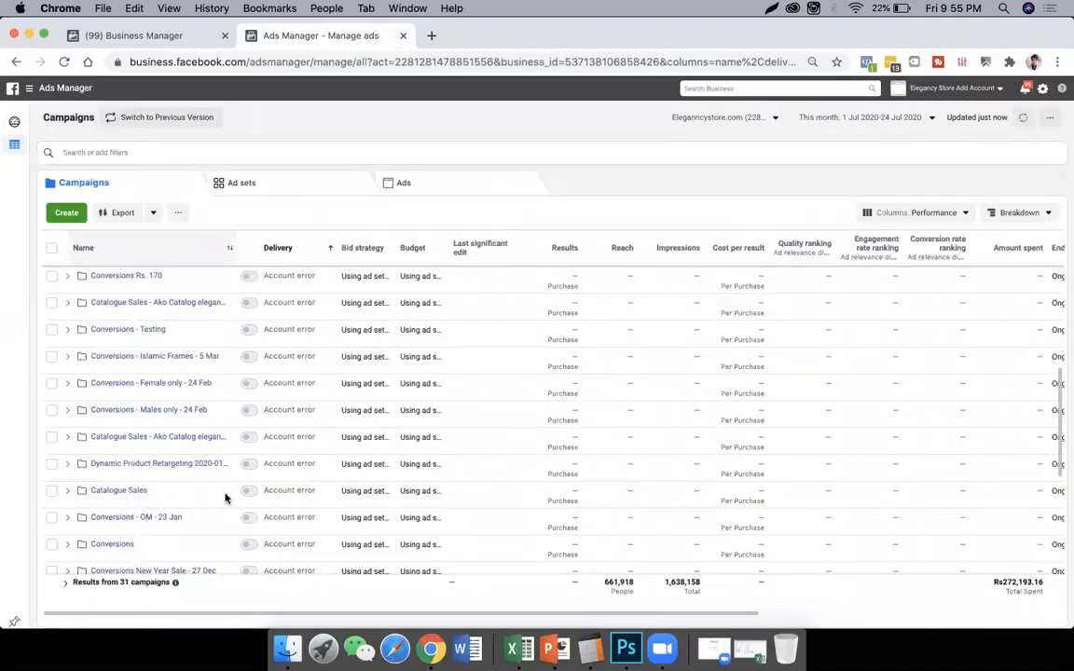
scroll(225, 498, up, 5)
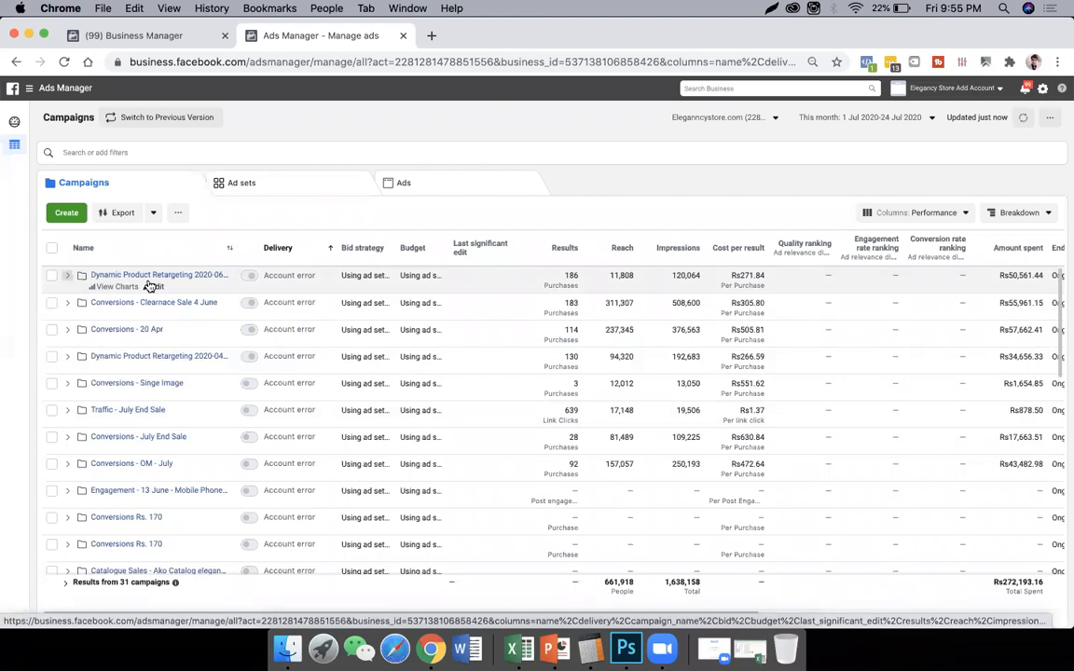
click(72, 214)
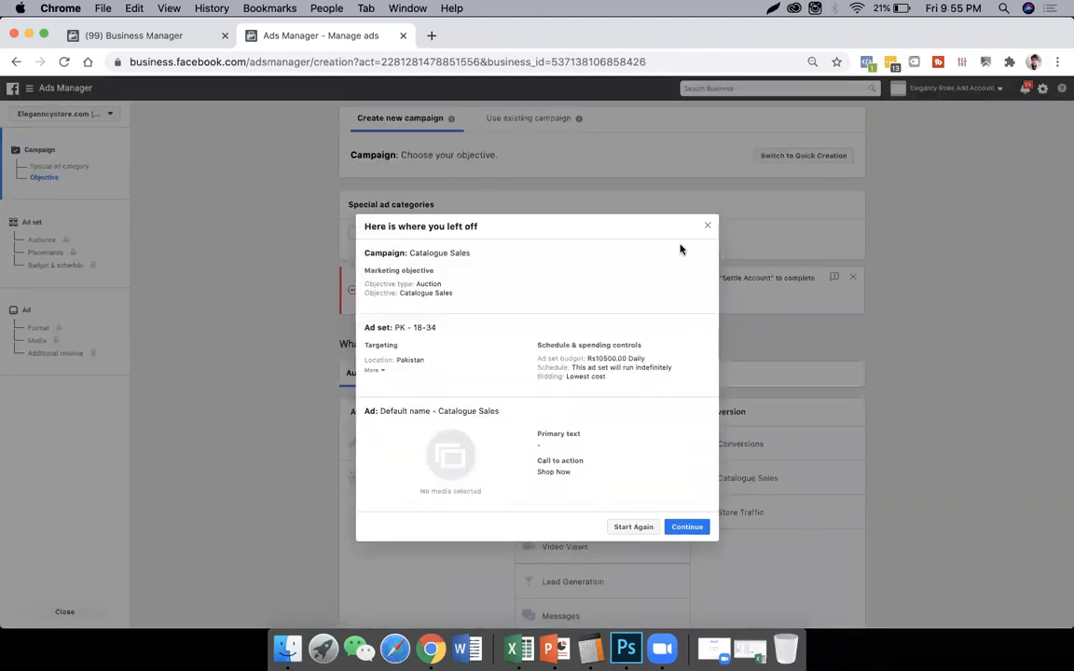
click(709, 228)
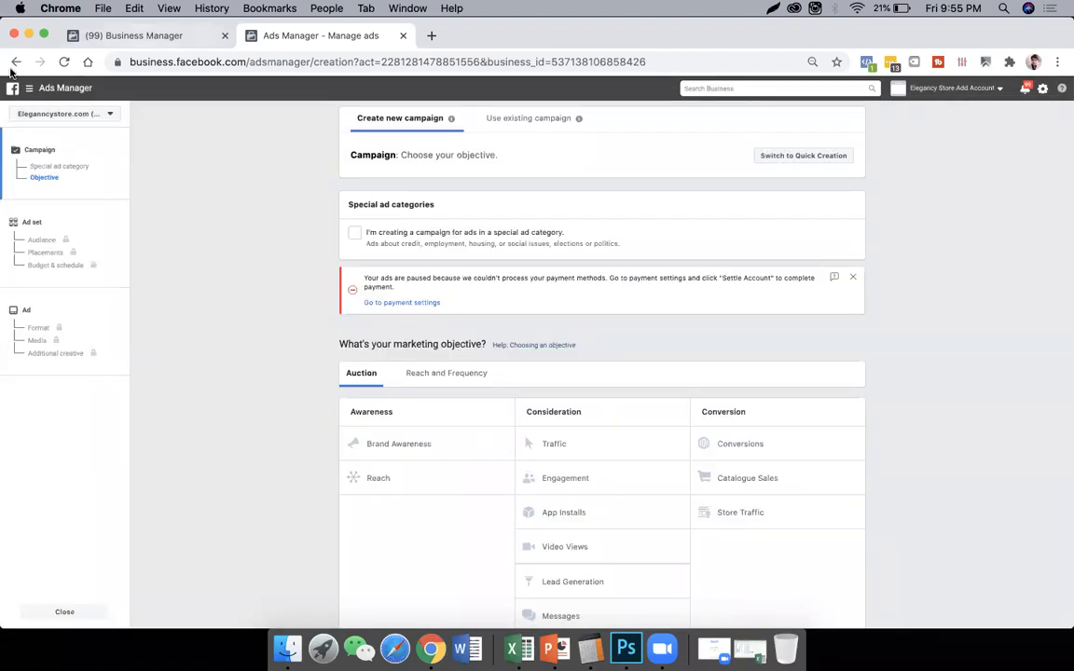
click(15, 63)
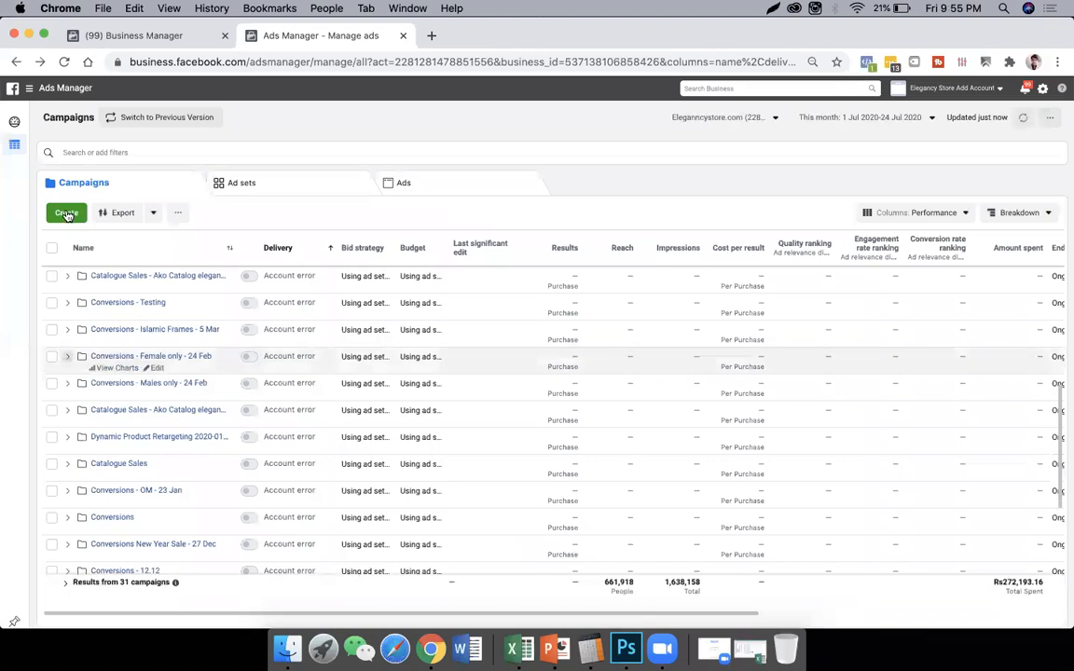
- Start creating a new campaign, closing the saved Catalogue Sales draft prompt and dismissing the payment warning
click(66, 214)
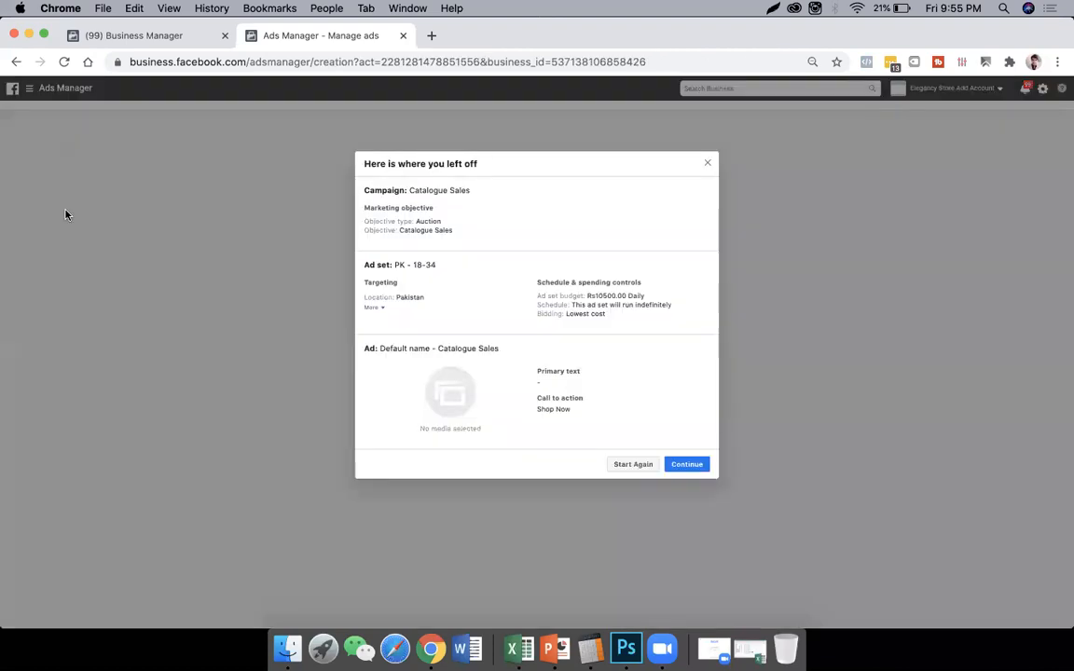
click(708, 163)
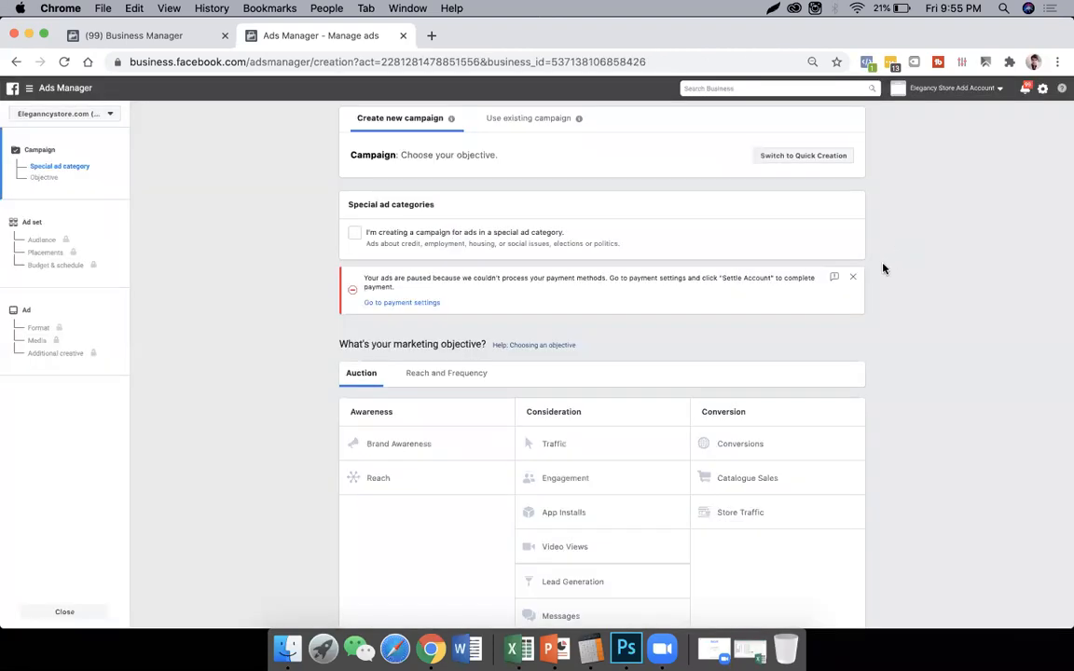
click(853, 280)
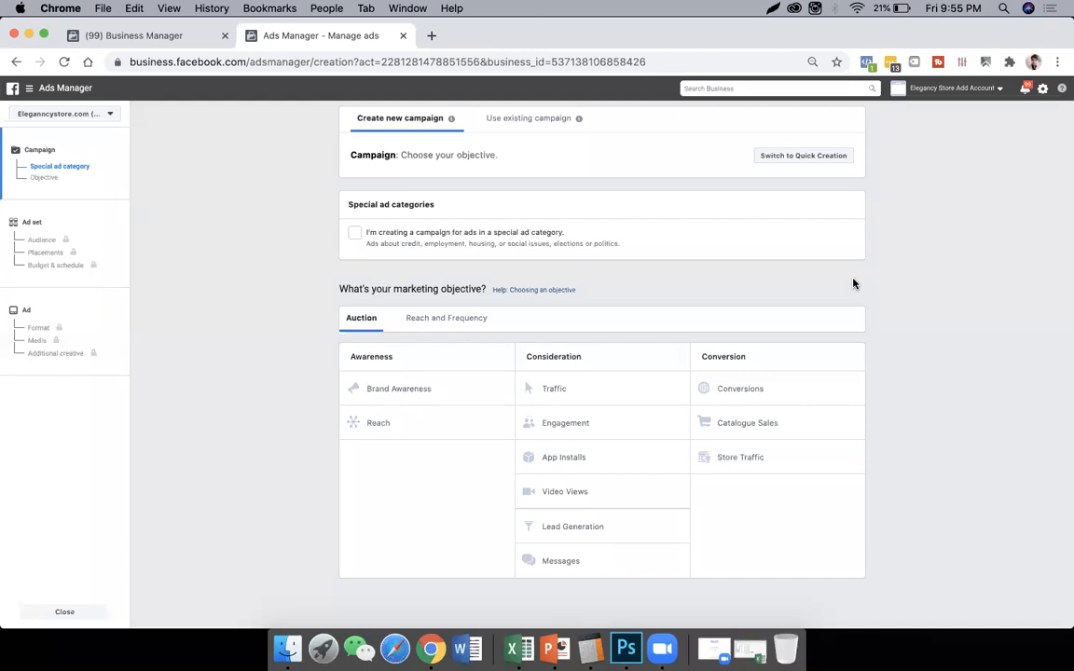
- Look through the special ad category options without declaring any, and highlight the marketing objective question
click(354, 234)
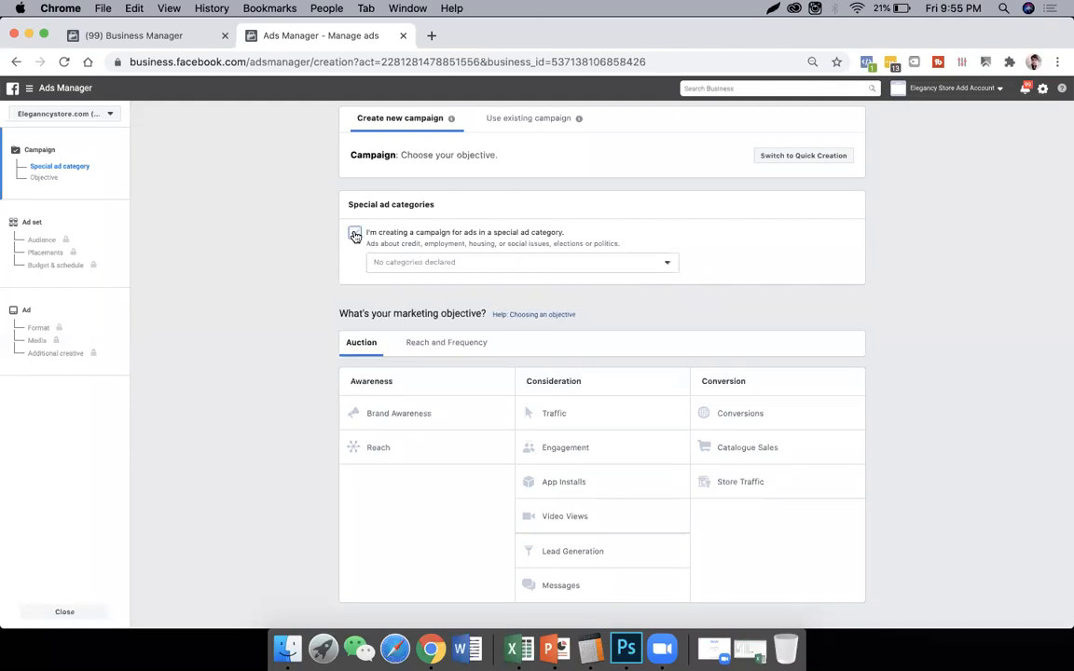
click(419, 265)
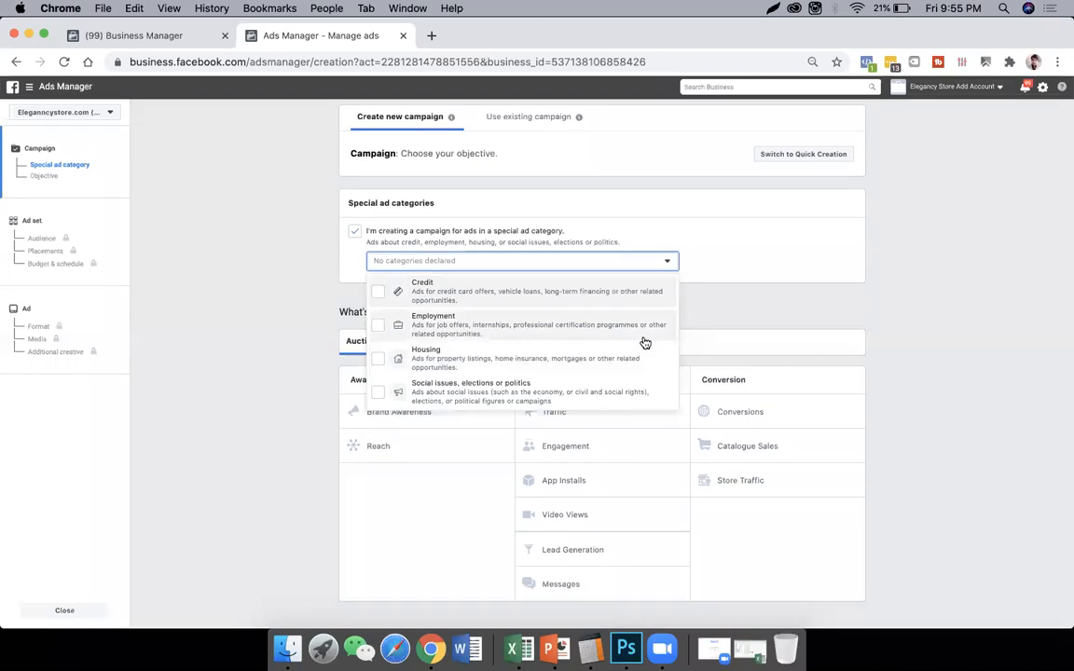
click(794, 249)
click(356, 234)
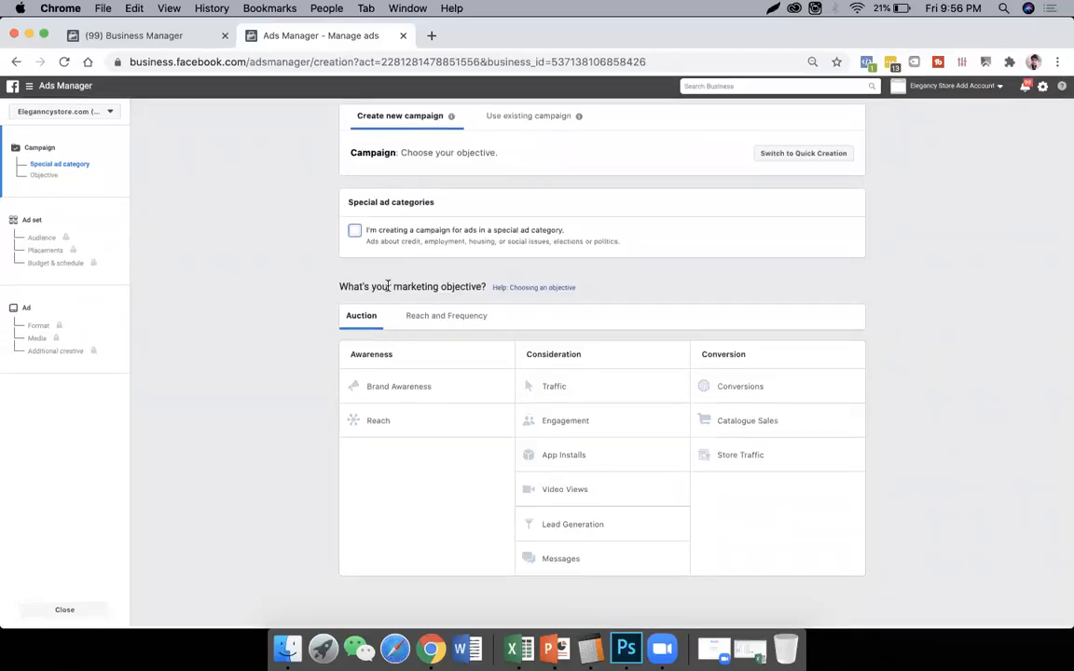
drag(342, 290, 484, 287)
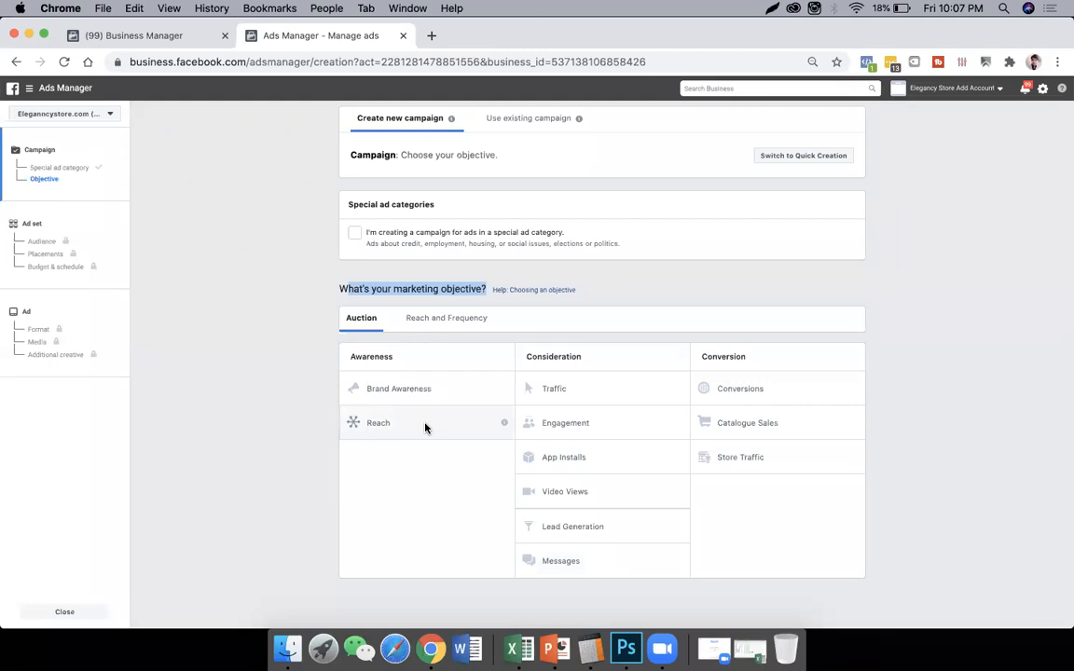
- Open fb.com in a new browser tab and examine the first news feed posts and the sponsored ads beside them
click(431, 35)
text(fb.com)
key(Return)
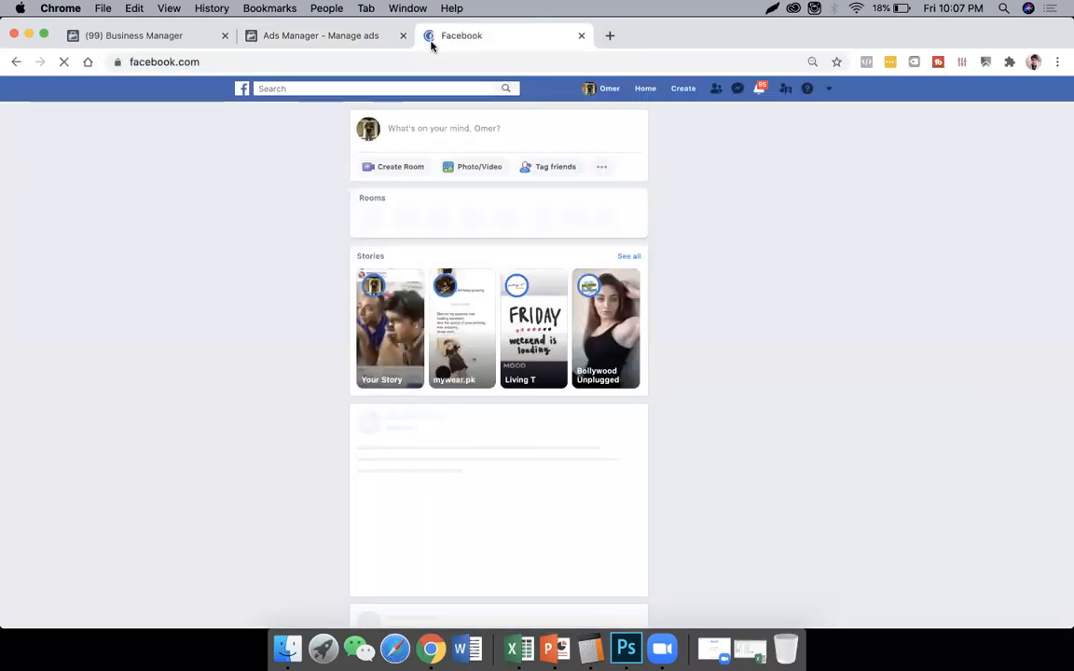
scroll(565, 345, down, 3)
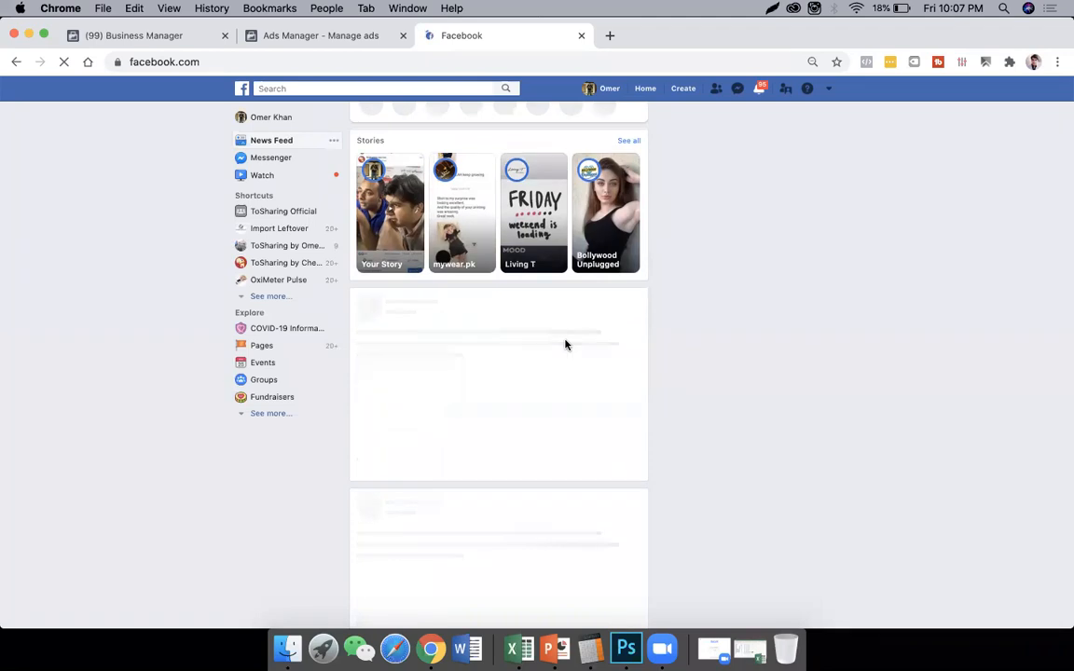
scroll(566, 345, down, 2)
scroll(568, 345, down, 2)
scroll(571, 344, up, 3)
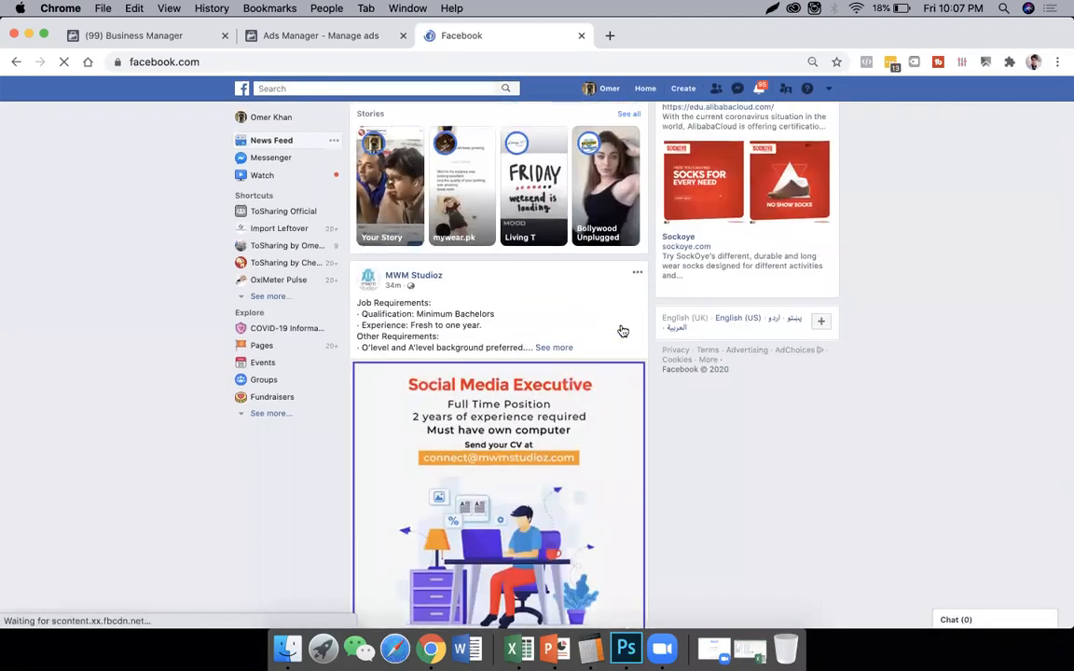
scroll(736, 214, up, 4)
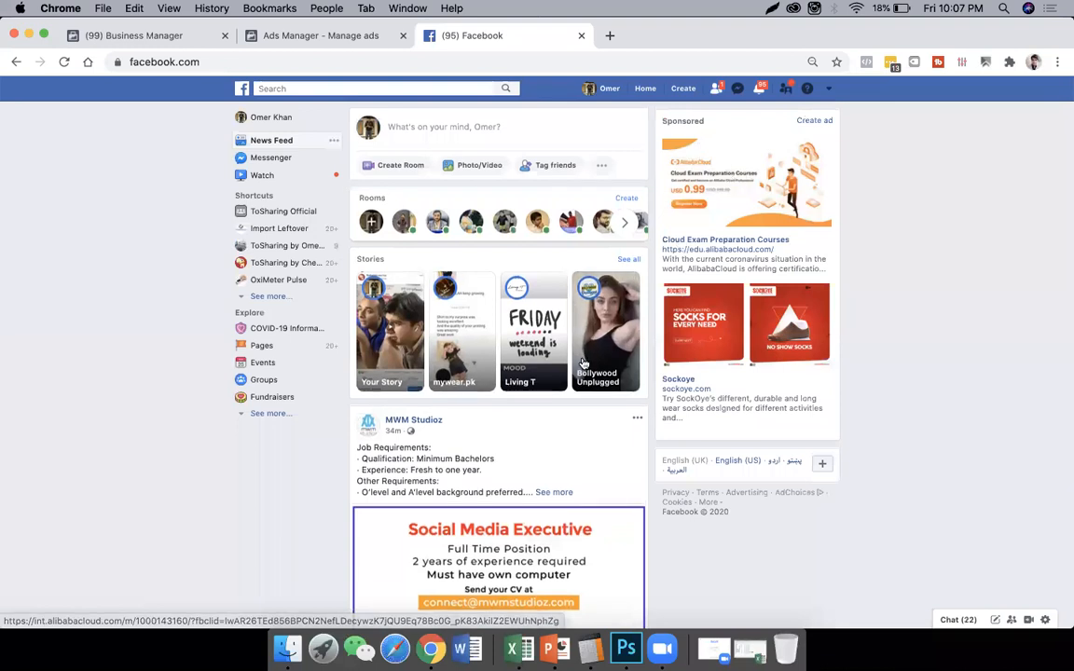
- Examine the posts and ads further down the Facebook news feed, and return to the campaign creation page by closing the feed
scroll(582, 361, down, 15)
scroll(583, 362, down, 15)
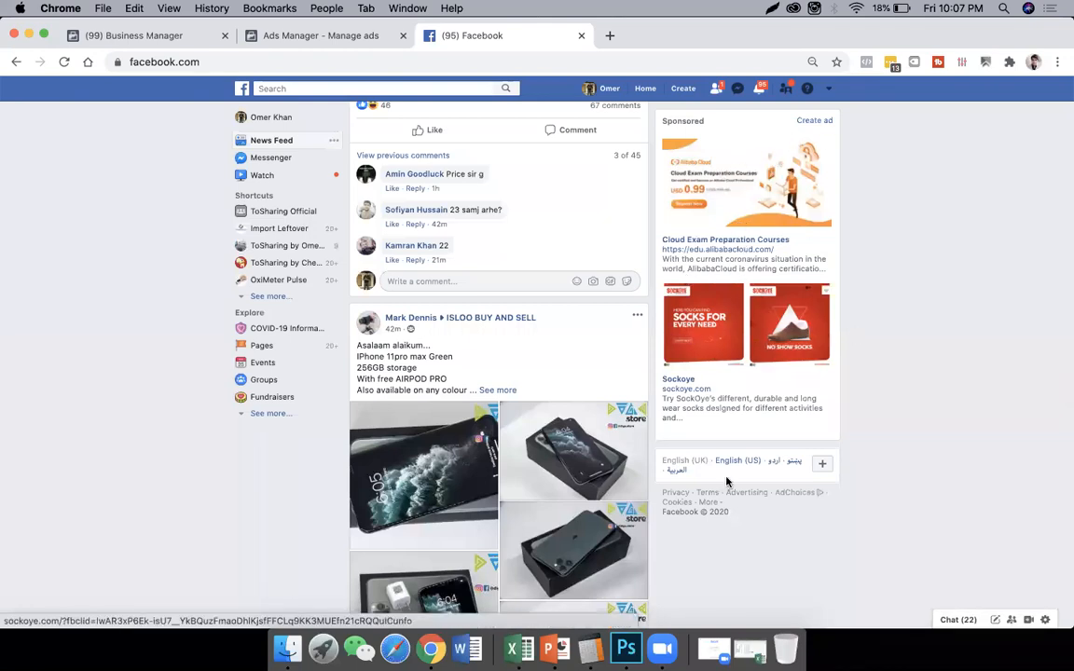
scroll(619, 392, down, 10)
scroll(608, 415, down, 15)
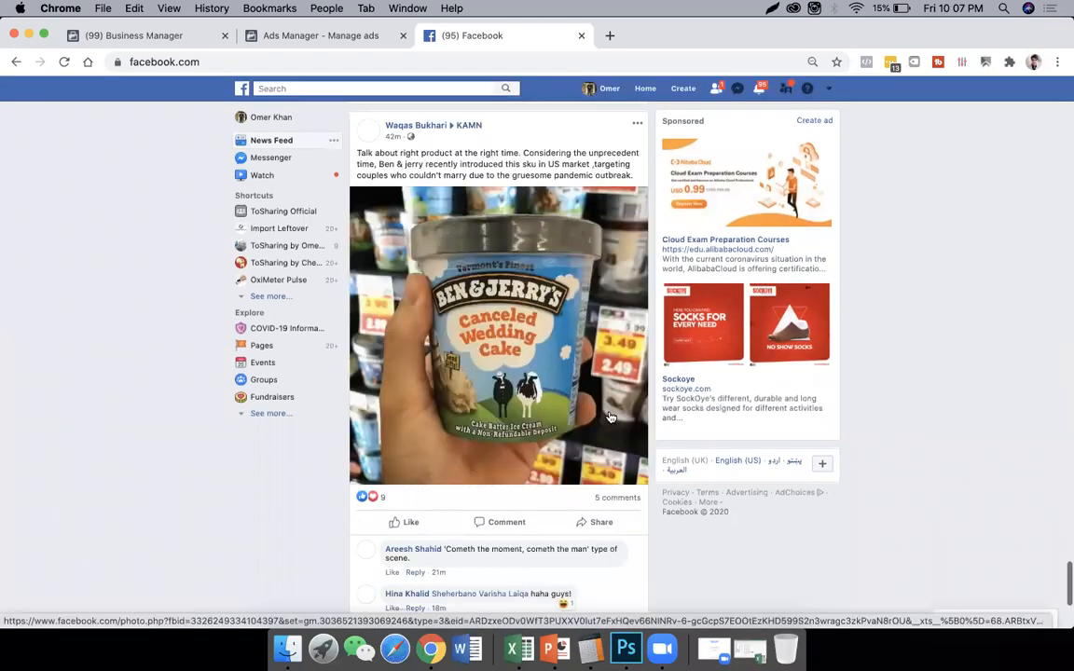
scroll(609, 416, down, 15)
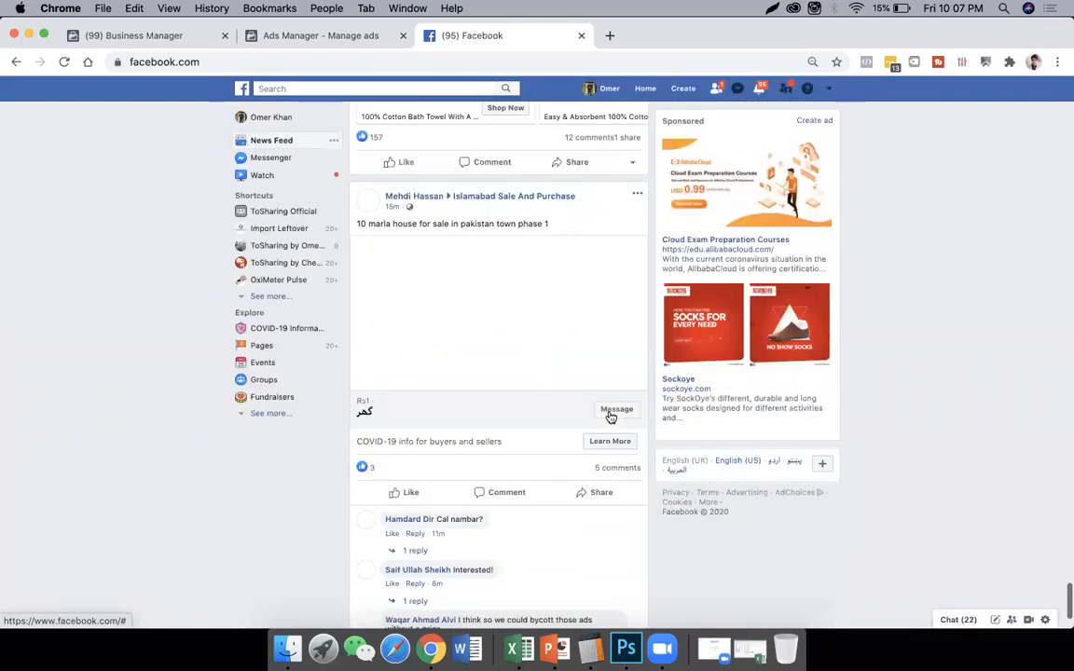
scroll(611, 417, down, 6)
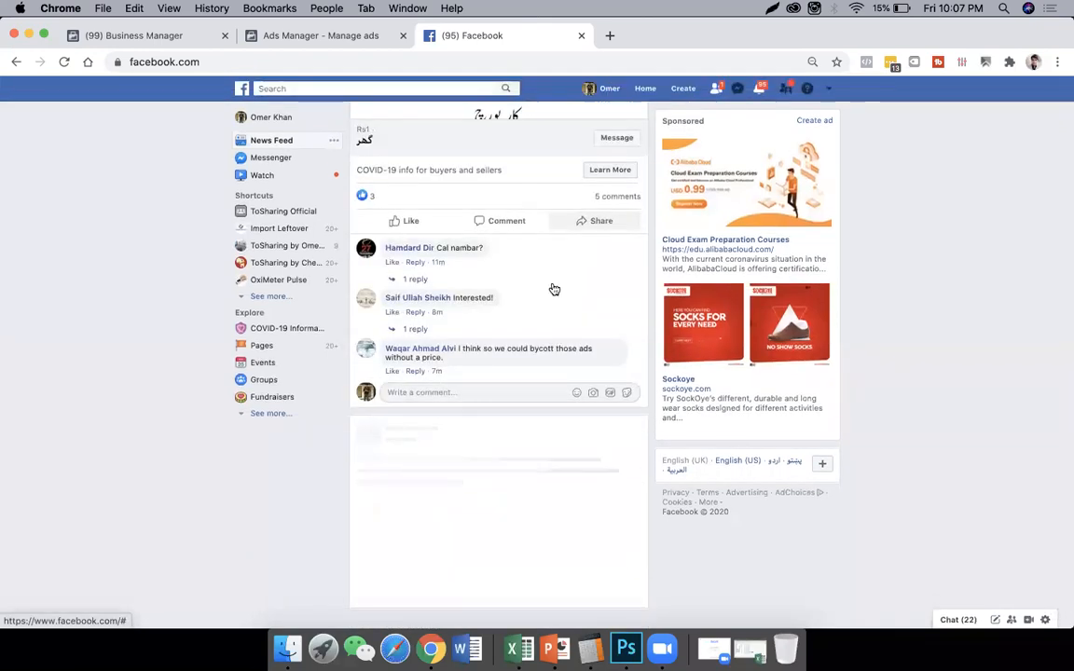
scroll(552, 289, down, 5)
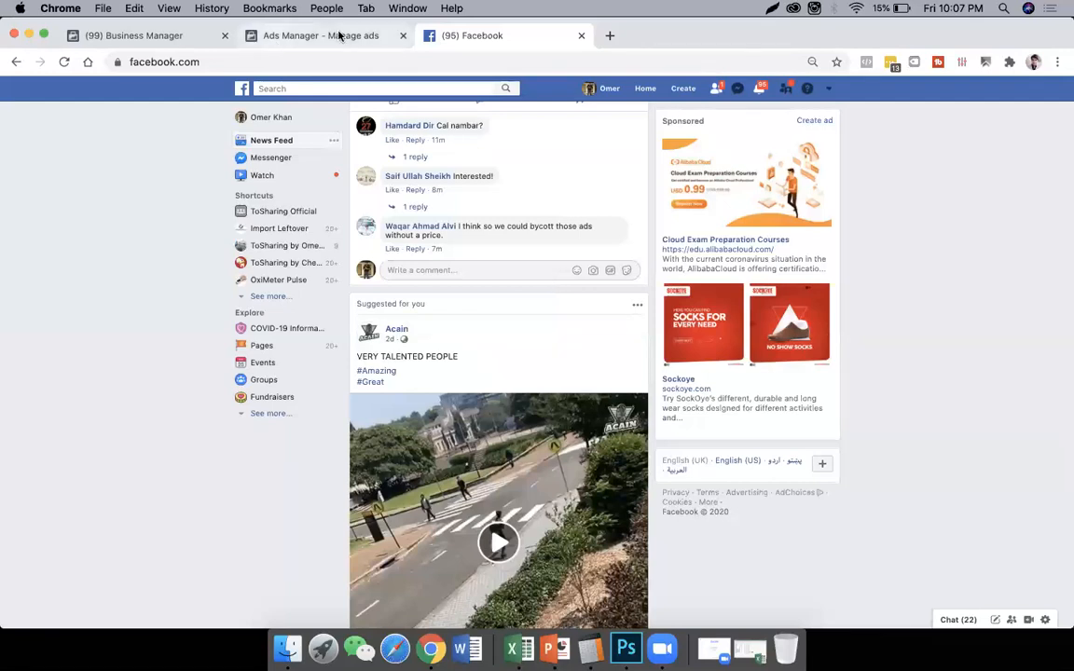
click(581, 36)
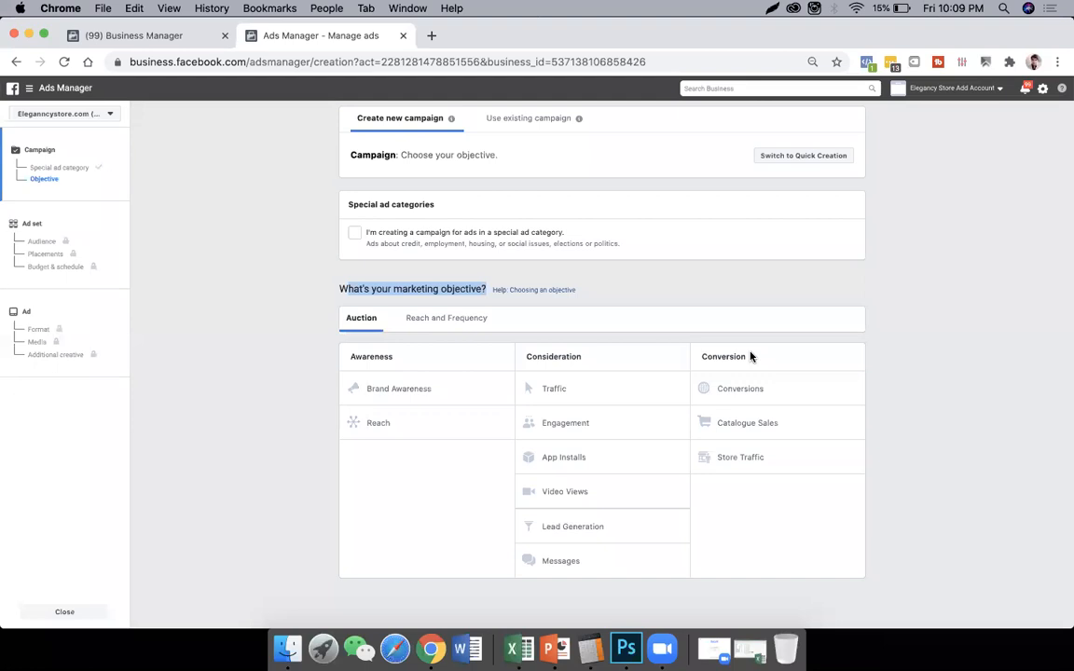
- Highlight the Conversion heading with its Conversions and Catalogue Sales objectives, and select Traffic as the campaign's marketing objective
drag(751, 356, 701, 358)
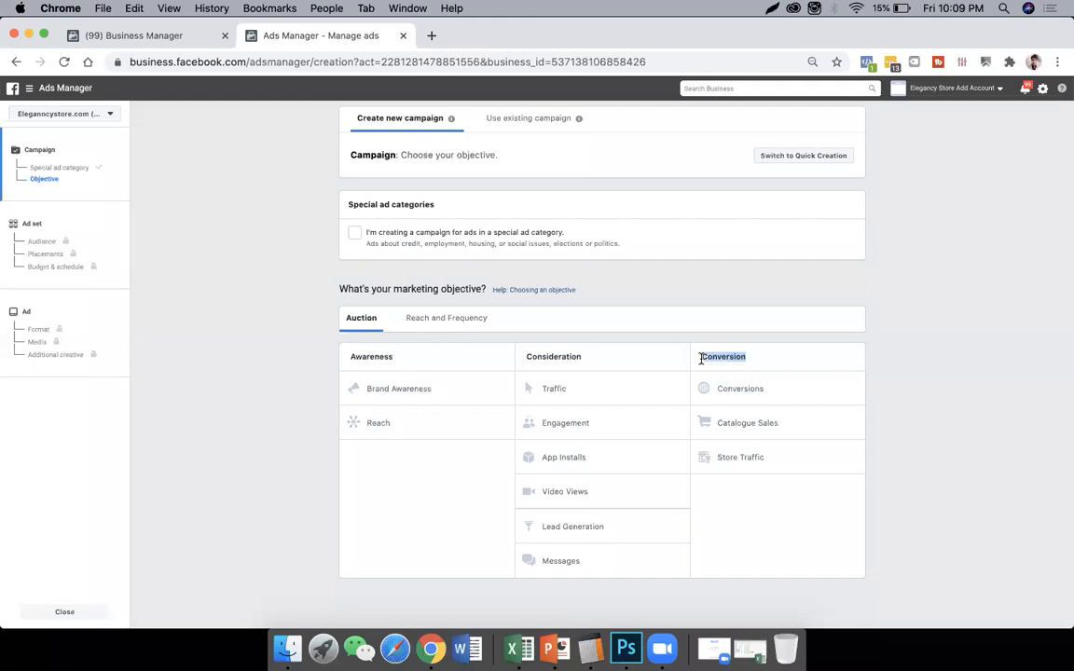
drag(701, 358, 792, 428)
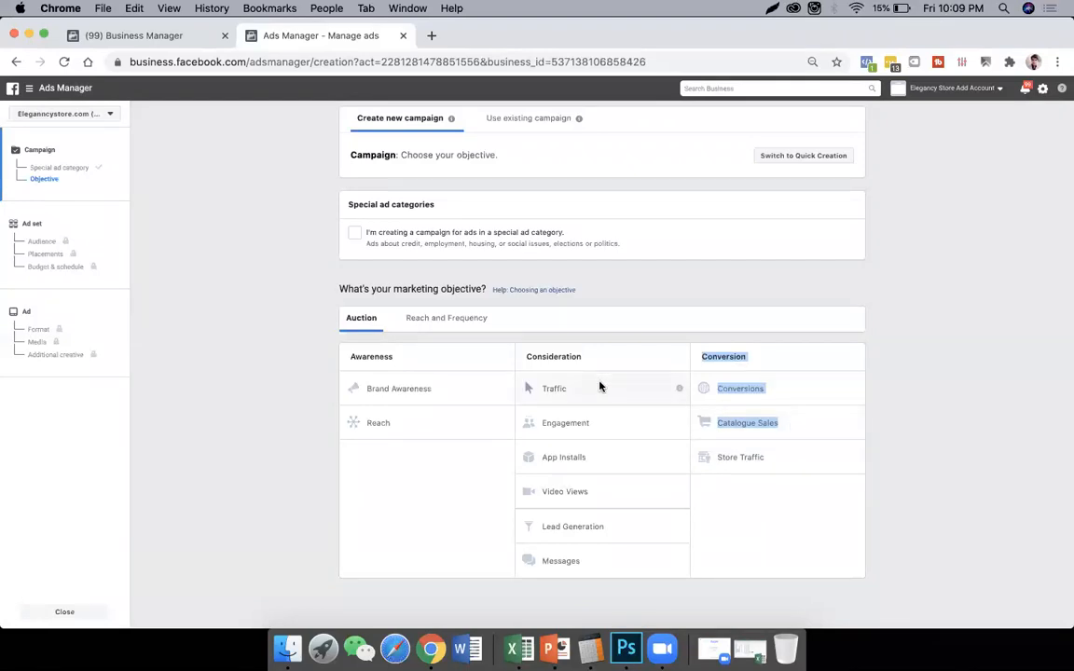
drag(599, 386, 522, 383)
click(523, 385)
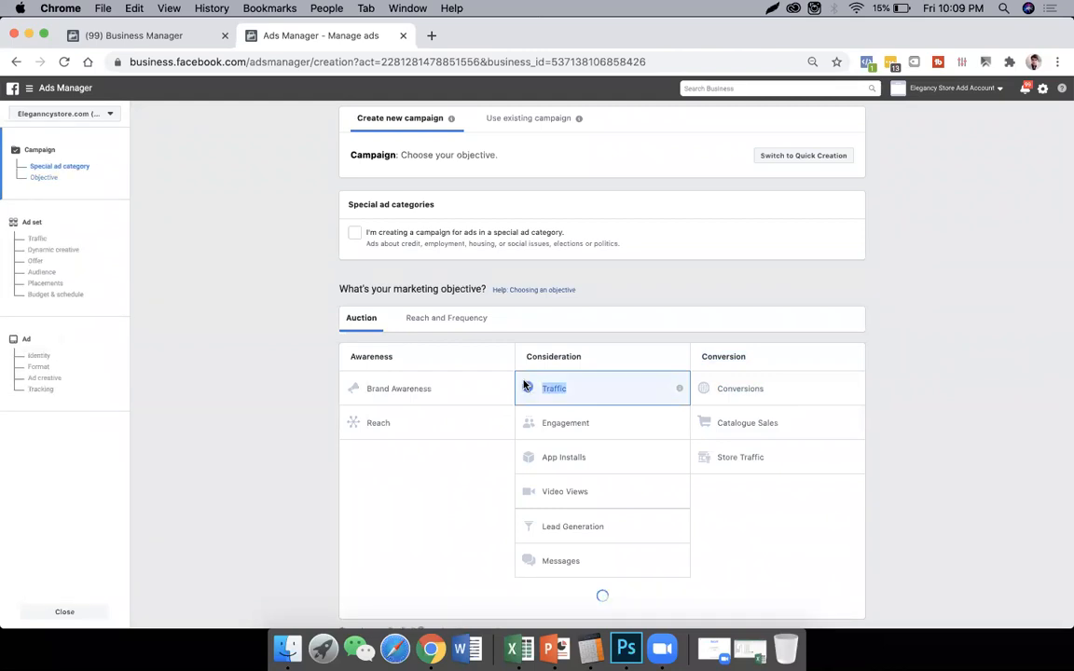
scroll(764, 380, up, 1)
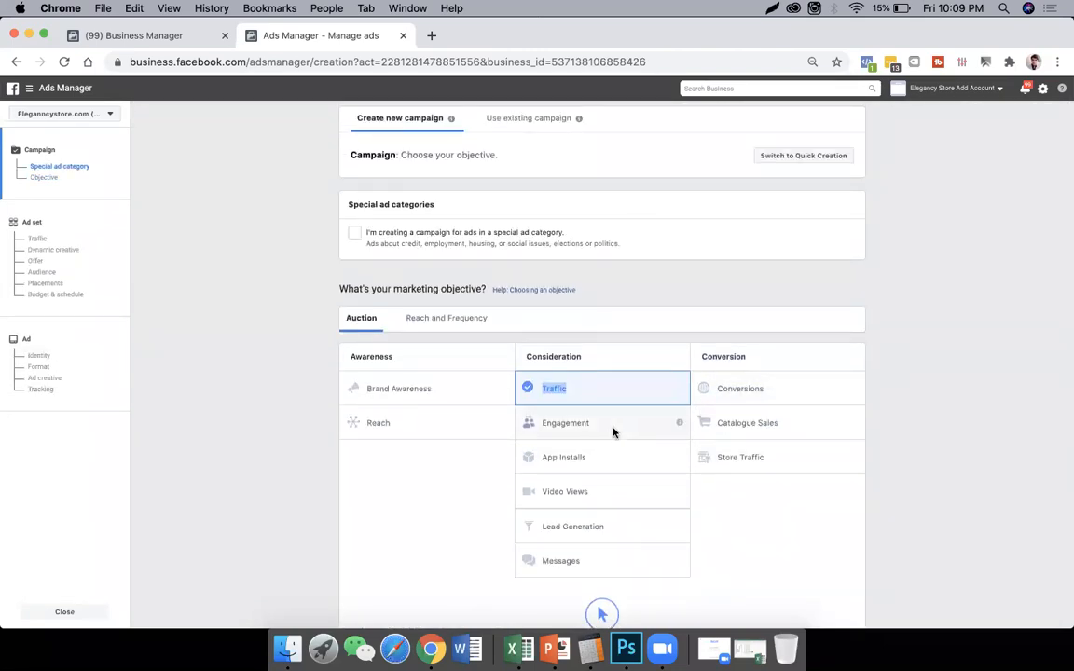
- Switch the marketing objective to Engagement and on to Video Views, viewing the description of each
click(536, 425)
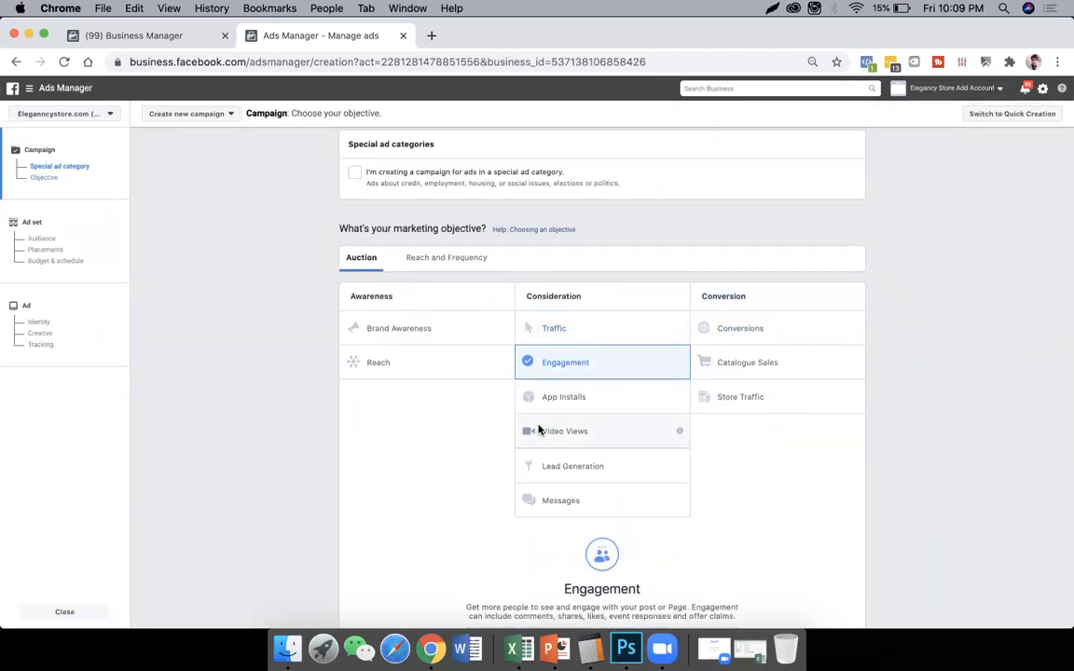
click(595, 434)
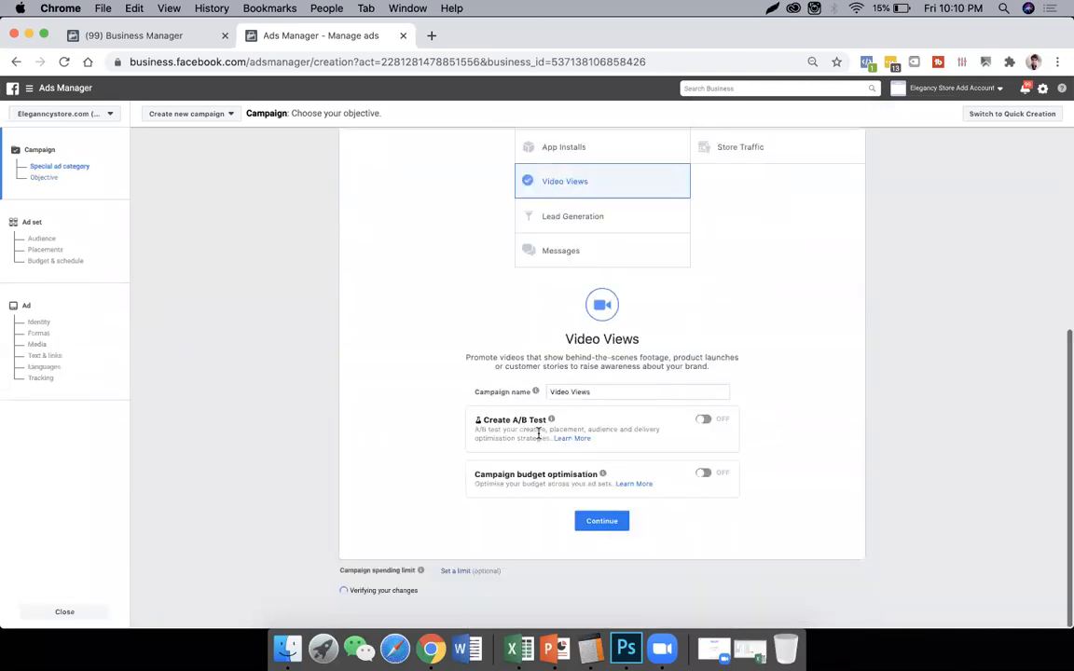
scroll(537, 434, up, 5)
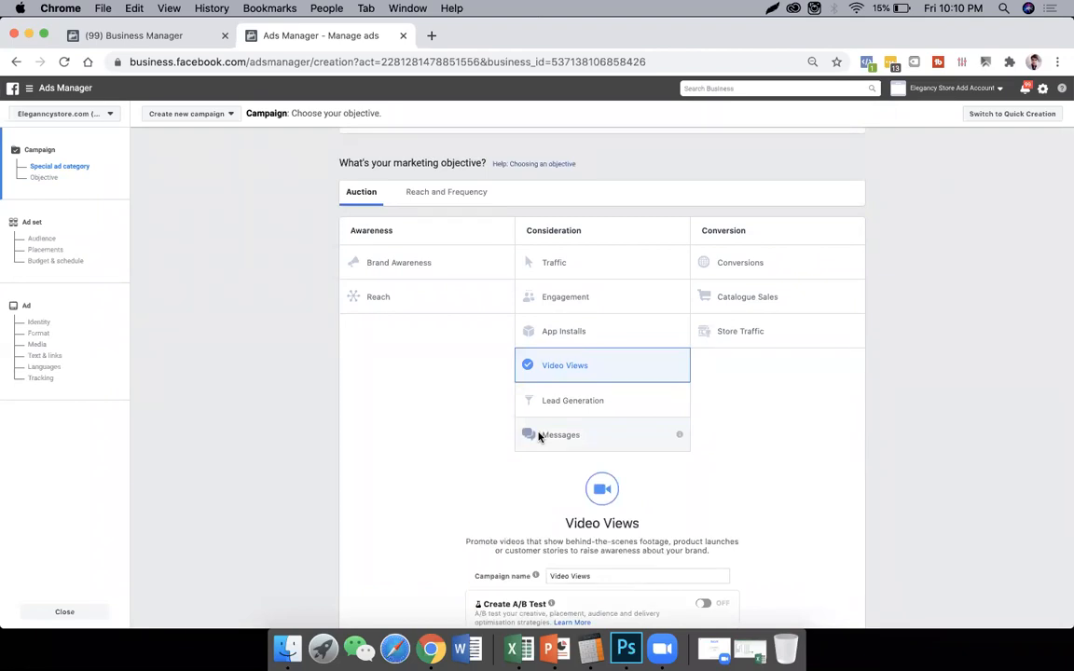
- Set the campaign's marketing objective to Lead Generation and look over its description and campaign options
triple_click(531, 409)
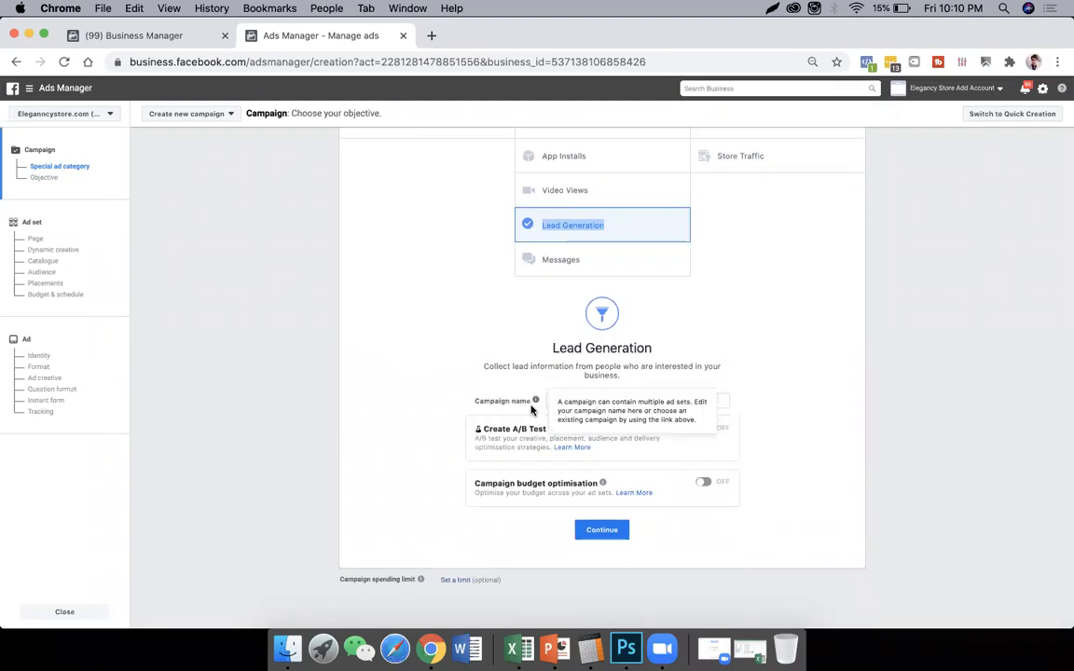
scroll(531, 409, up, 7)
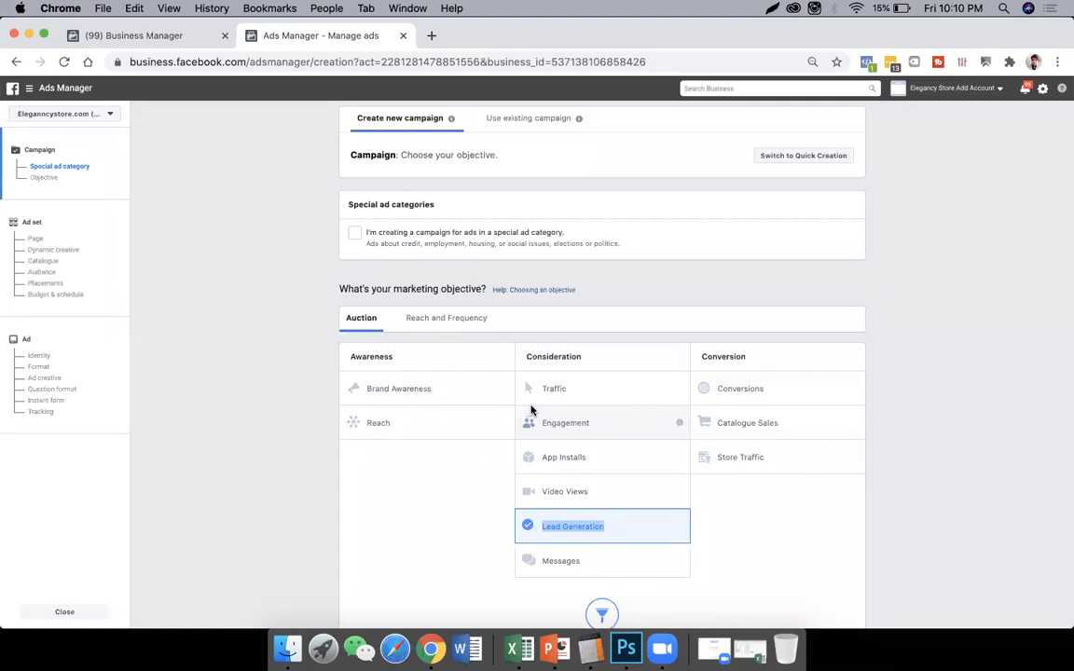
scroll(531, 410, down, 3)
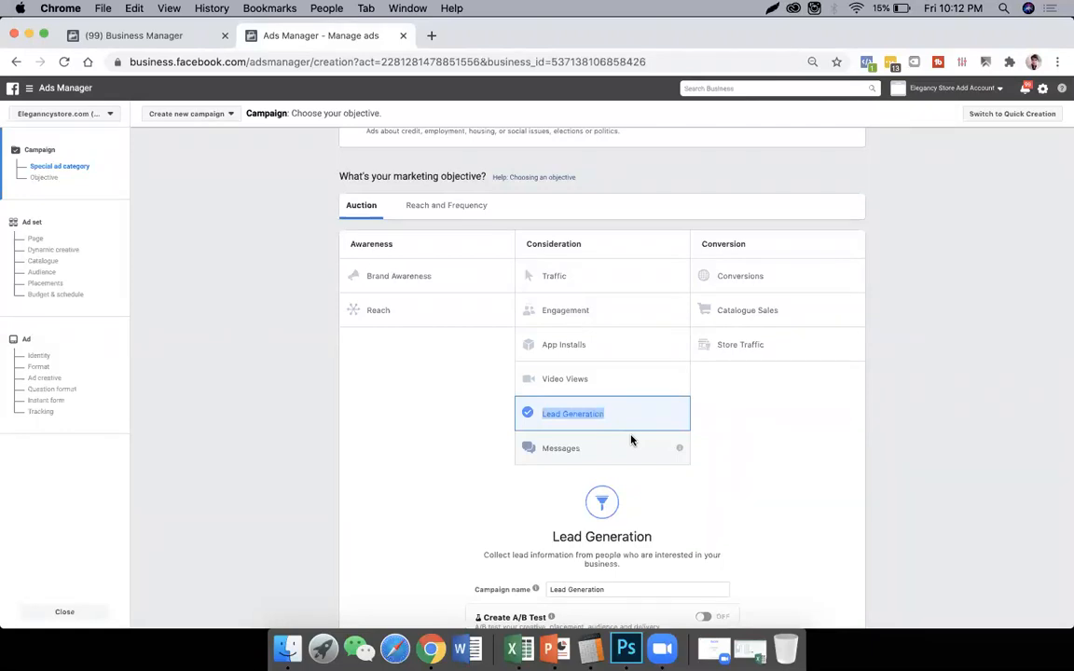
- Set the marketing objective to Engagement and try its Page Likes and Event Responses types, ending on Page Likes
click(630, 309)
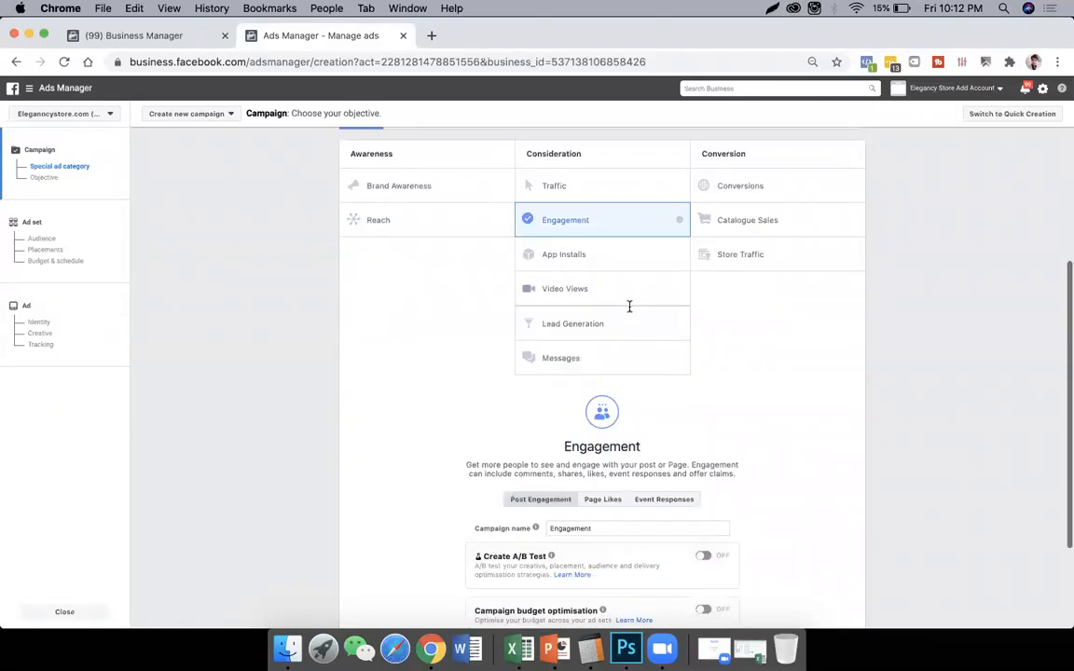
scroll(629, 307, down, 3)
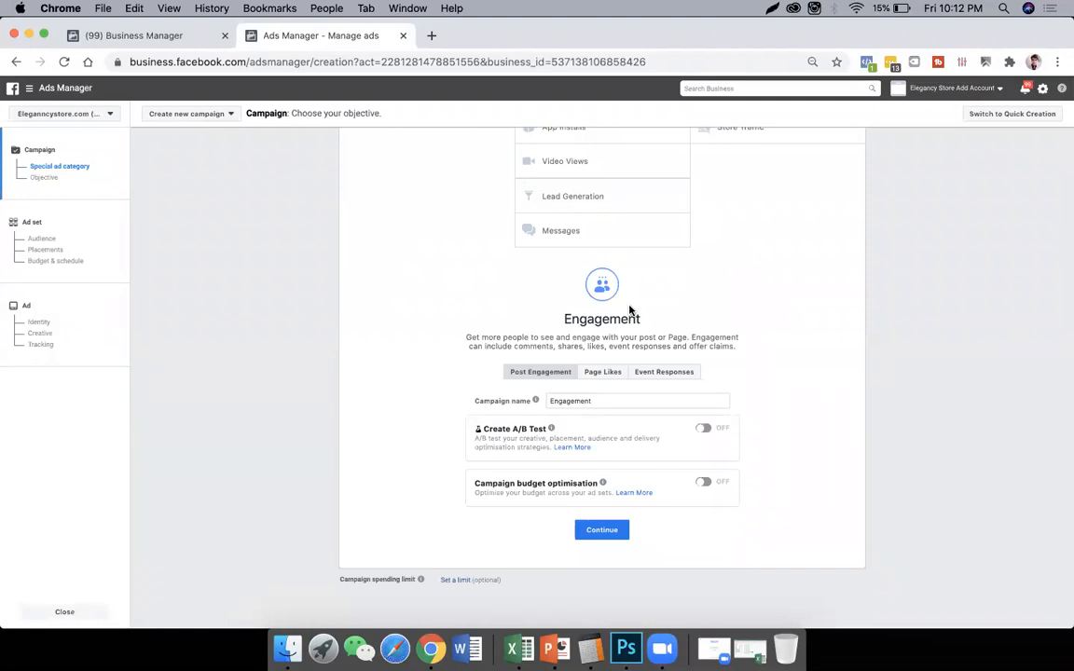
click(603, 375)
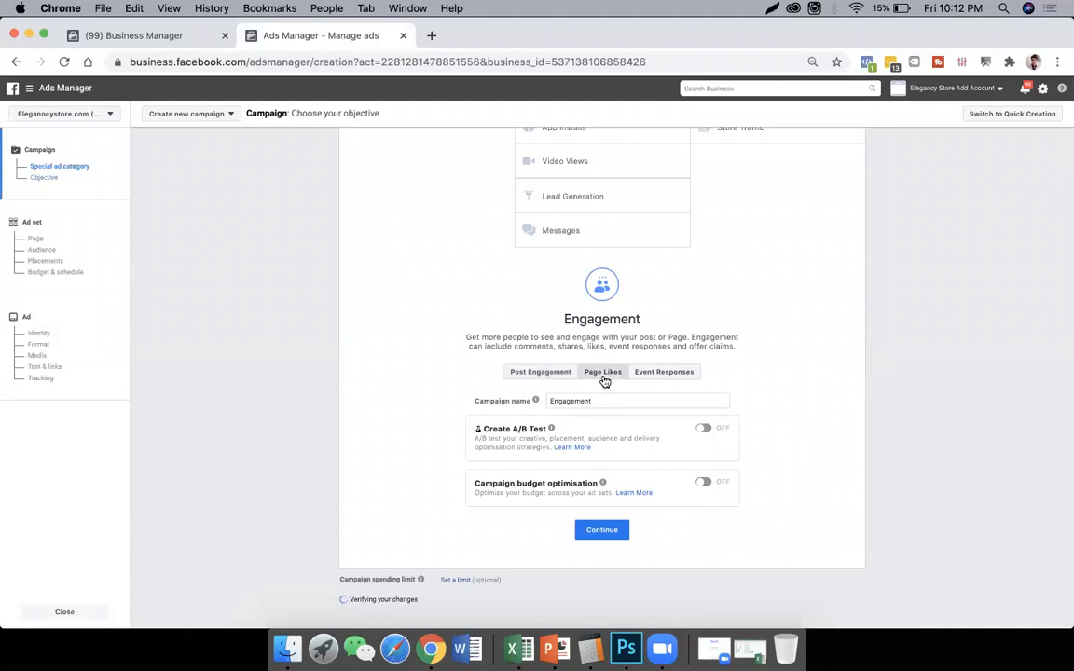
click(668, 374)
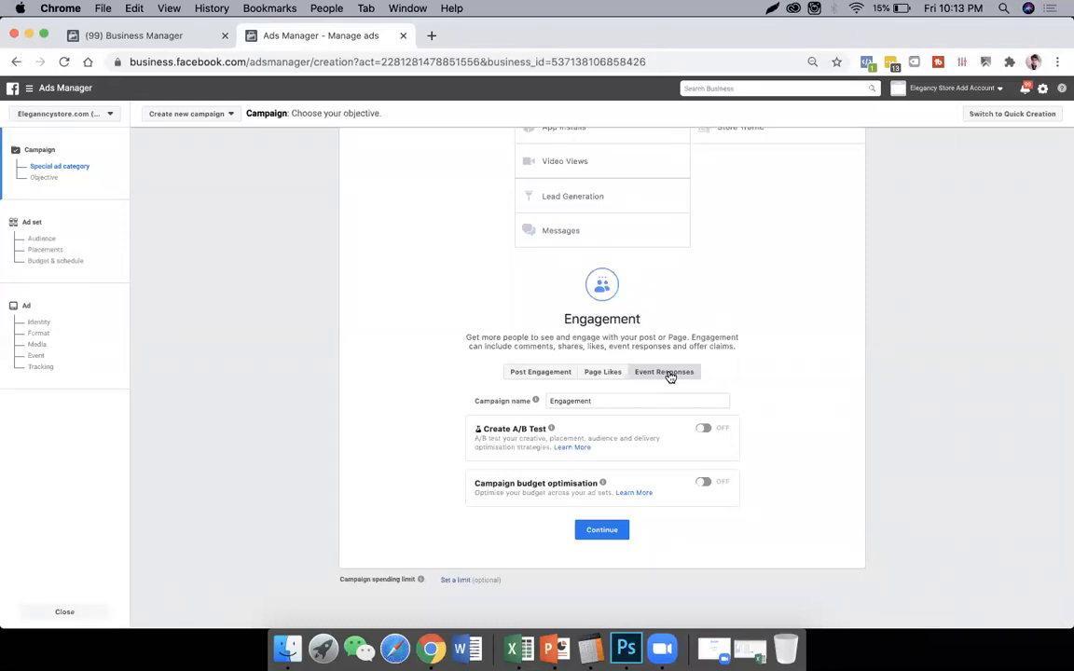
click(600, 374)
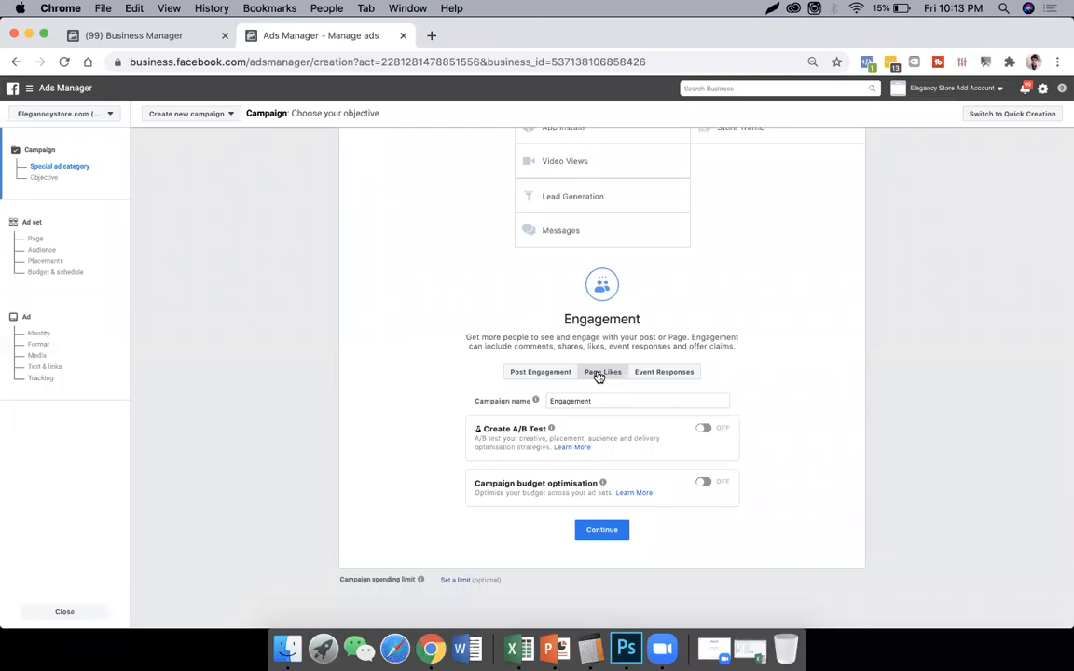
- Open facebook.com in a new browser tab
click(430, 35)
text(d)
key(BackSpace)
key(BackSpace)
text(facebook.com)
key(Return)
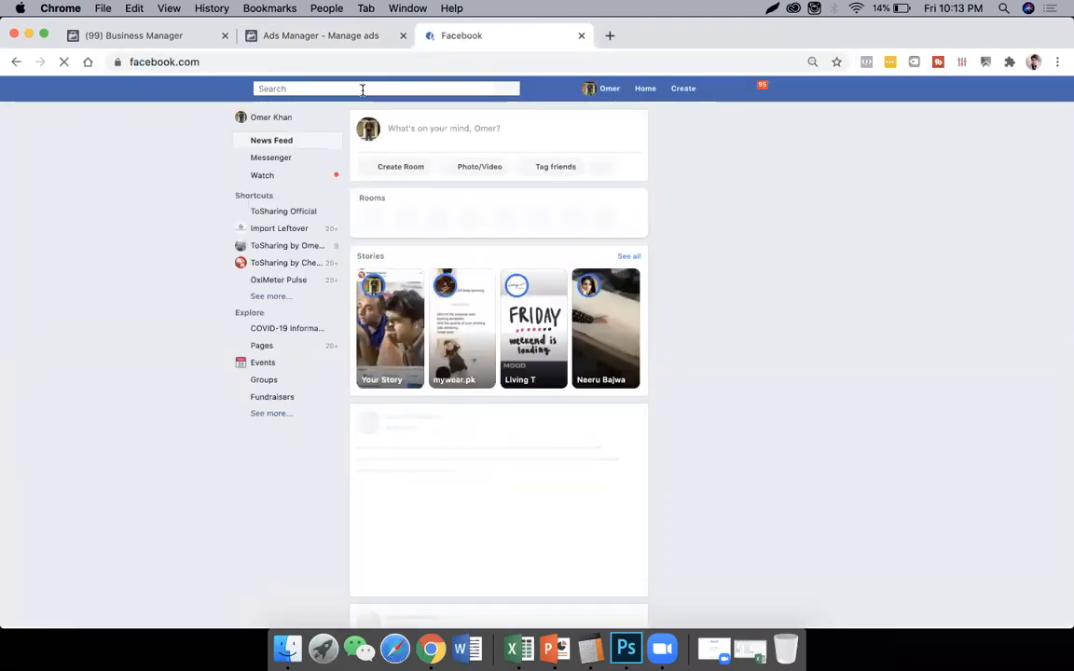
- Search Facebook for daraz online shopping and open the Daraz Online Shopping page
click(363, 90)
text(dae)
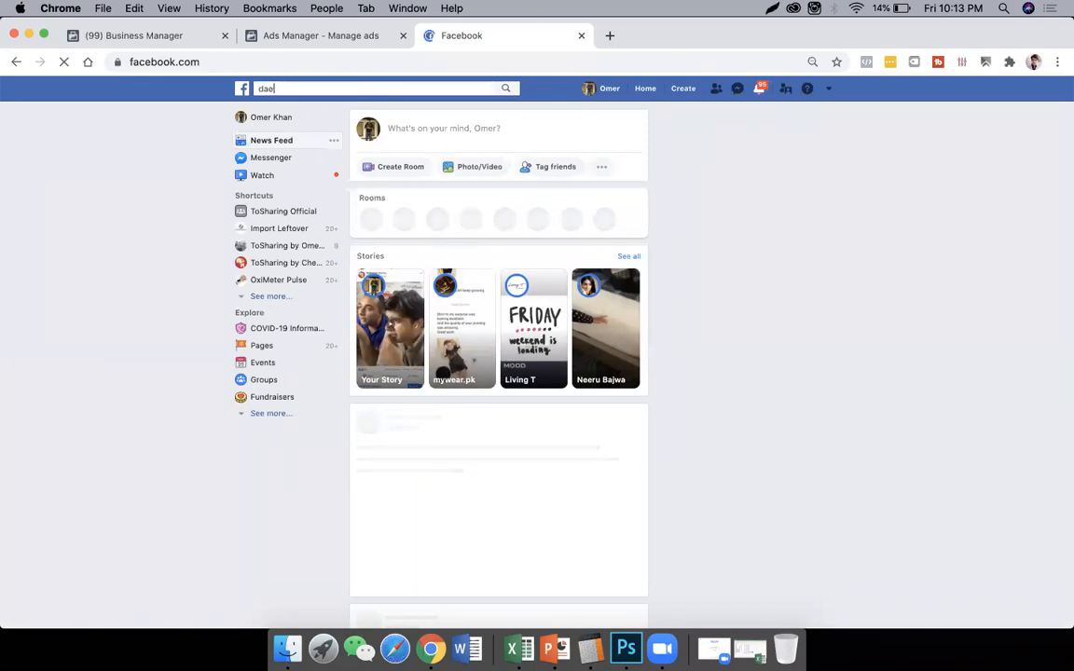
key(BackSpace)
text(r)
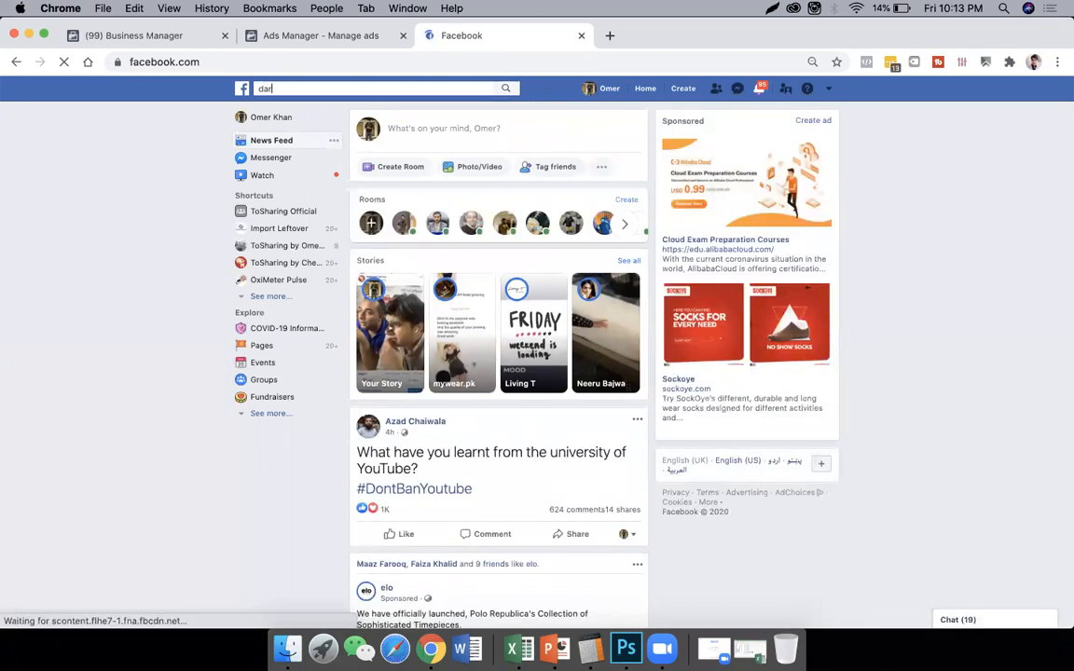
text(az)
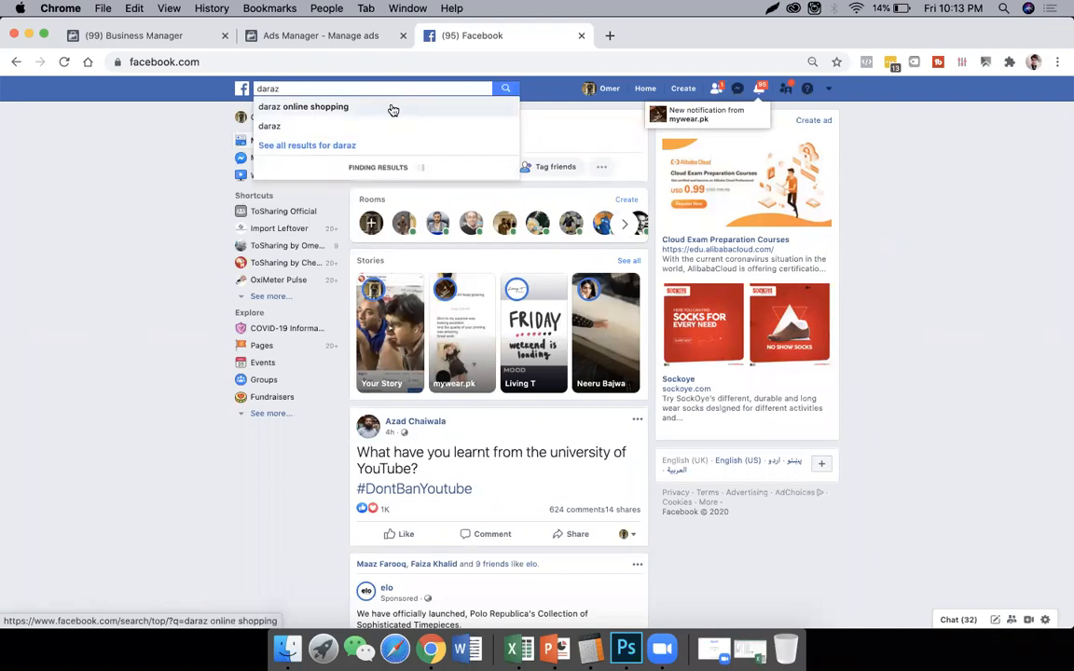
click(389, 108)
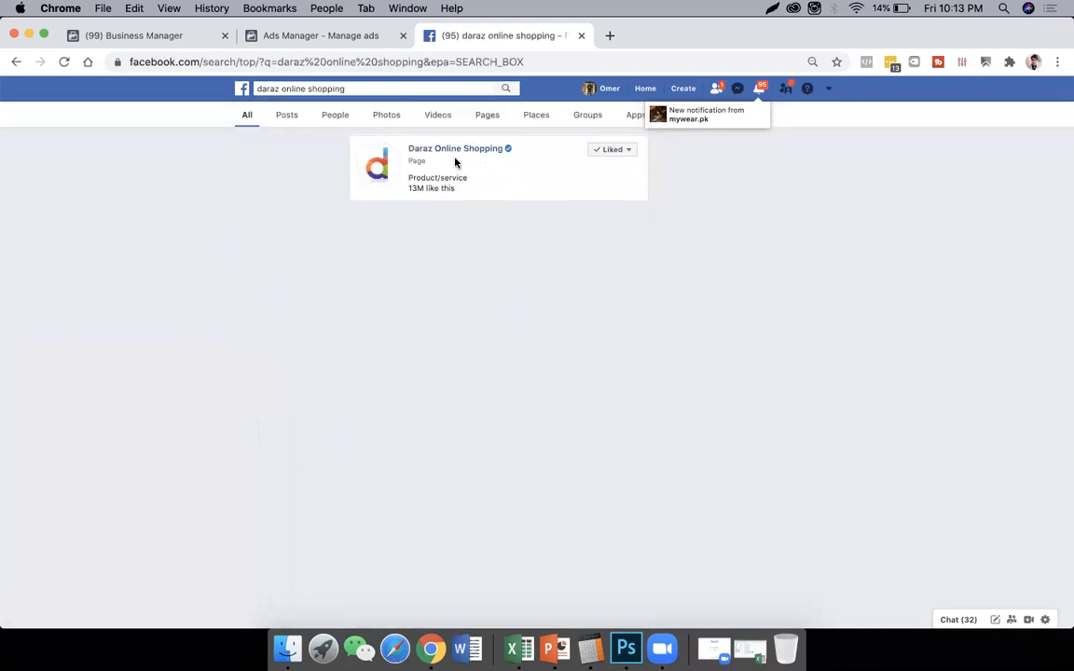
click(450, 150)
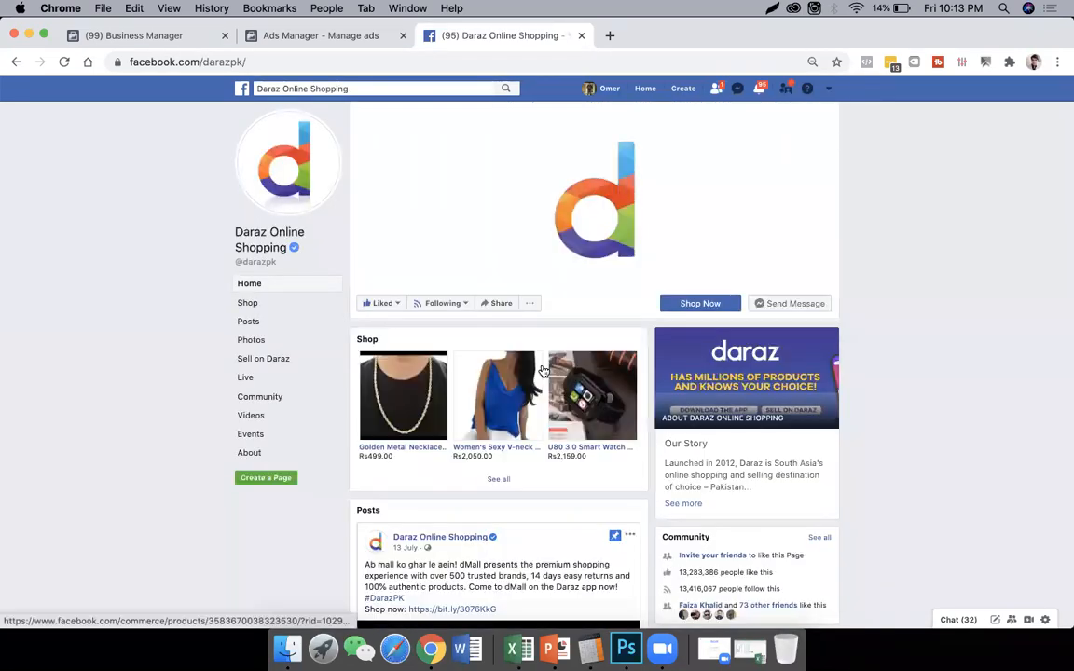
- Check who reacted to the pinned DarazMall video post, and view the Eid donation post beneath it
scroll(543, 371, down, 2)
scroll(542, 371, down, 7)
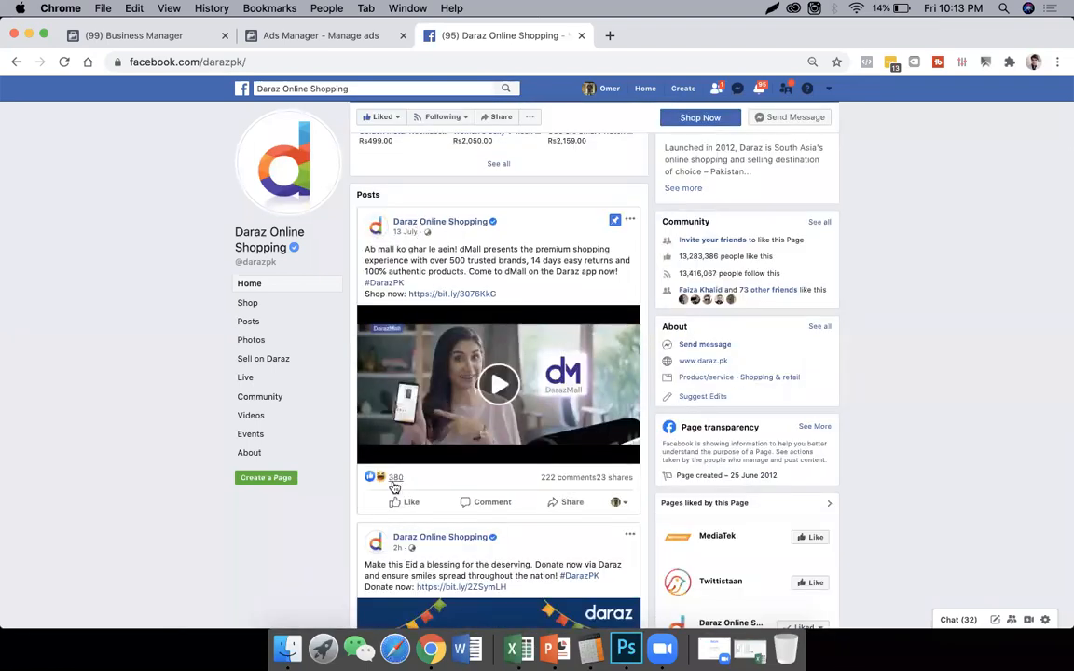
mouse_move(398, 485)
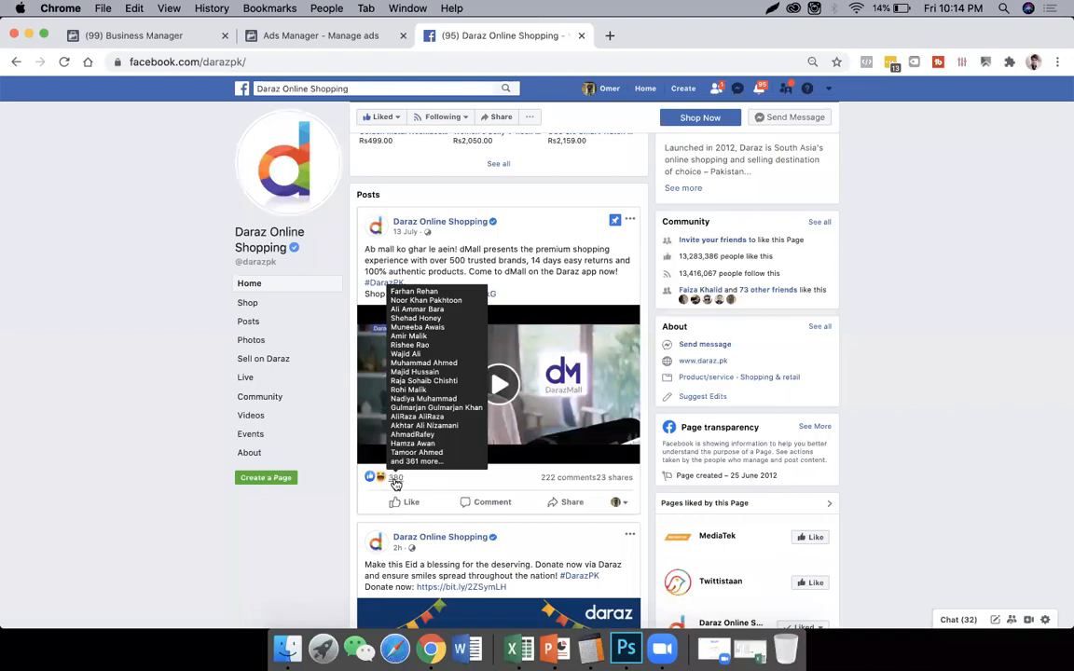
scroll(396, 485, down, 3)
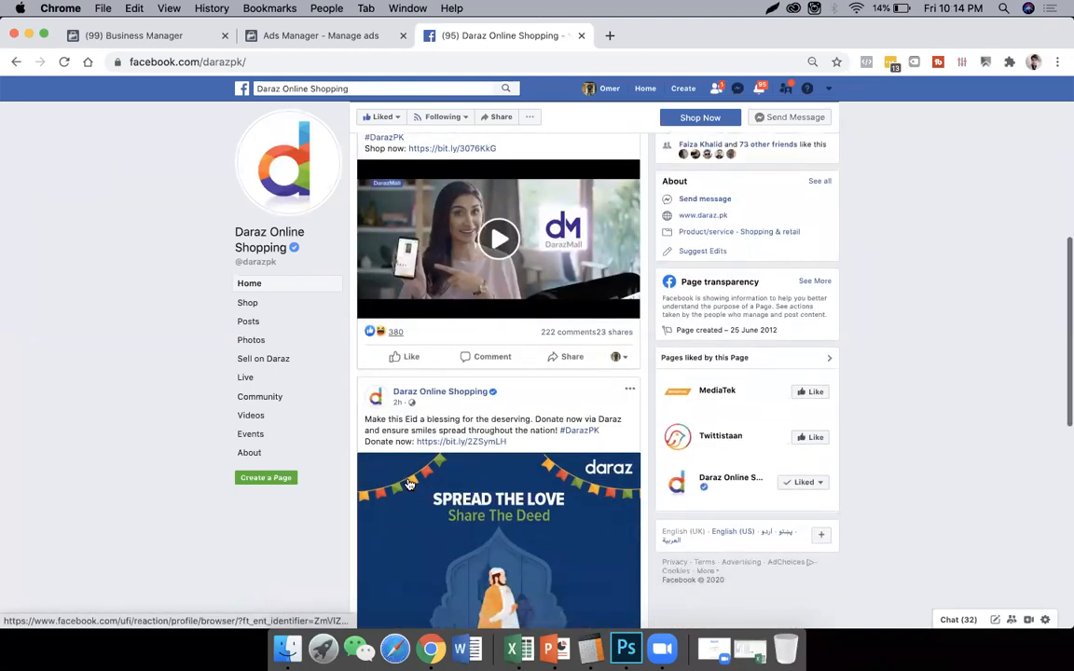
scroll(407, 484, down, 5)
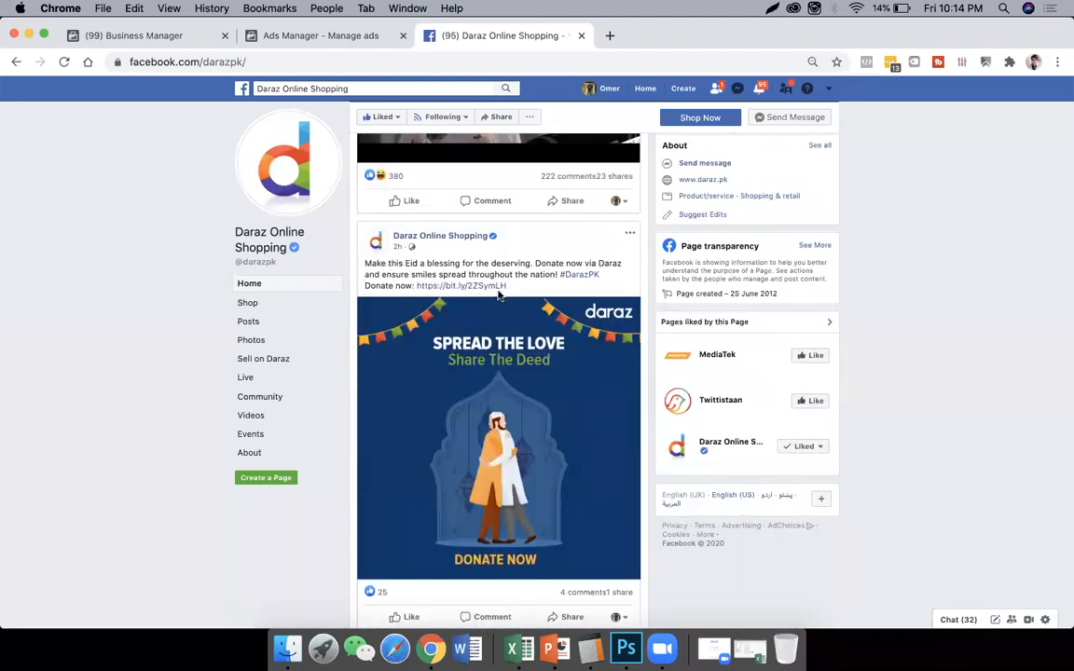
- Look through the Daraz page's photos and its Happy Shoppers and Snack Fest posts, checking the reactions on each
scroll(392, 475, down, 1)
scroll(392, 474, down, 4)
scroll(460, 467, down, 2)
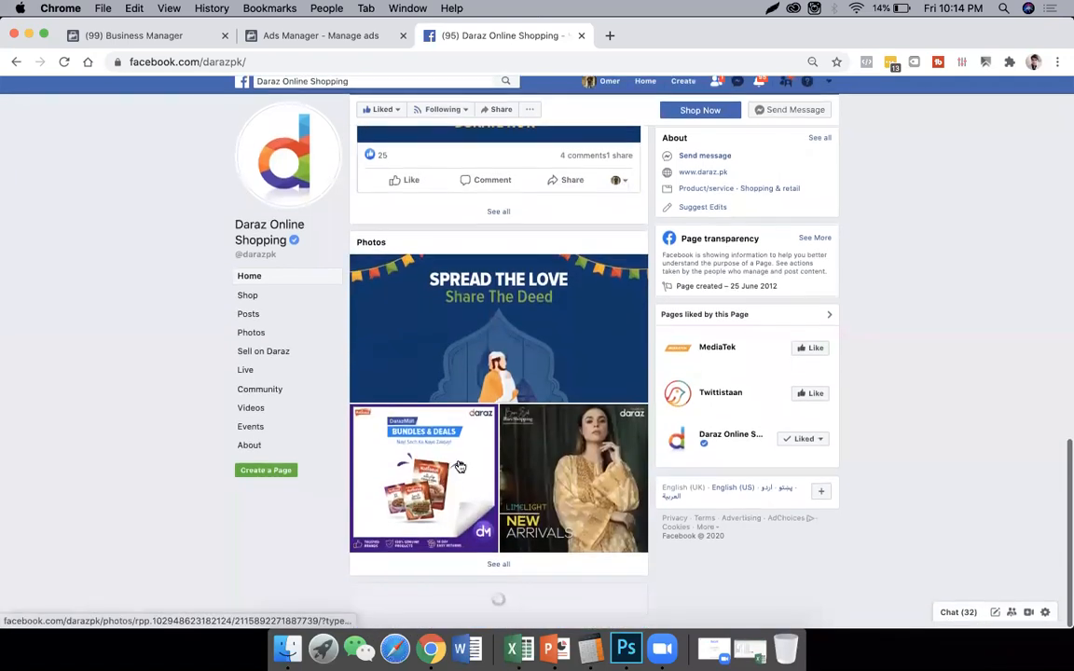
scroll(459, 447, down, 5)
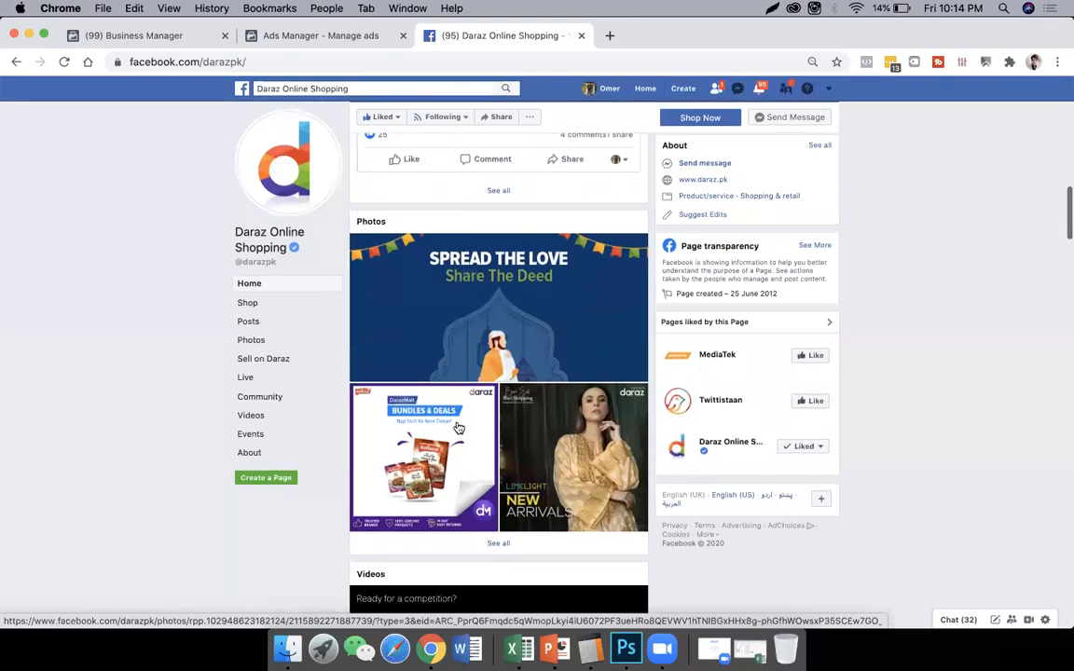
scroll(457, 426, down, 7)
scroll(455, 427, up, 3)
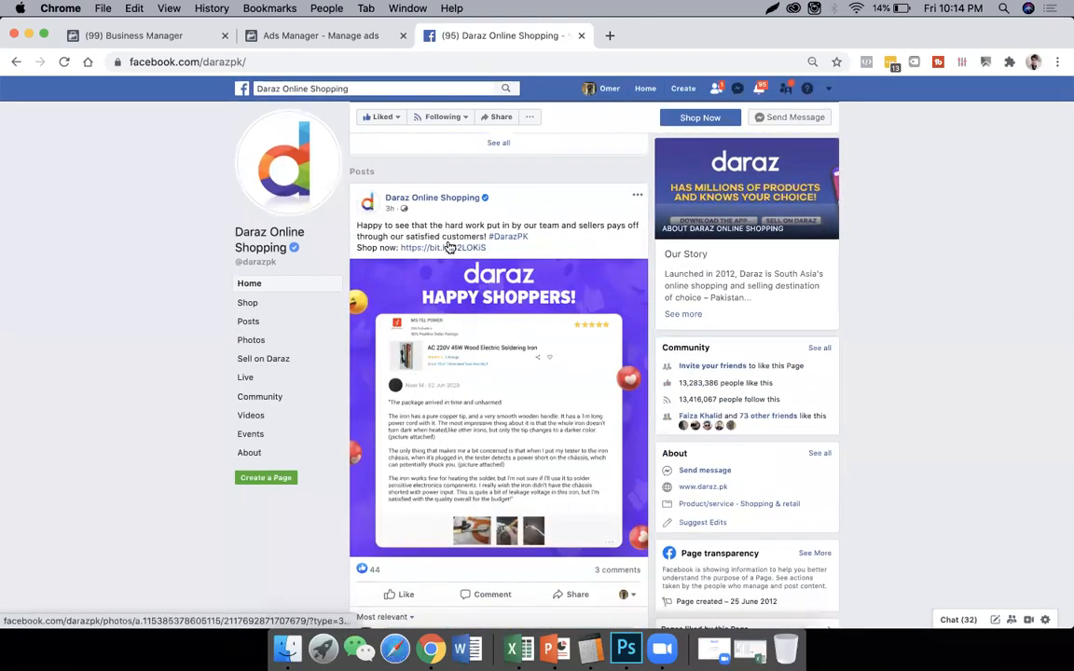
scroll(475, 410, down, 3)
scroll(475, 410, down, 5)
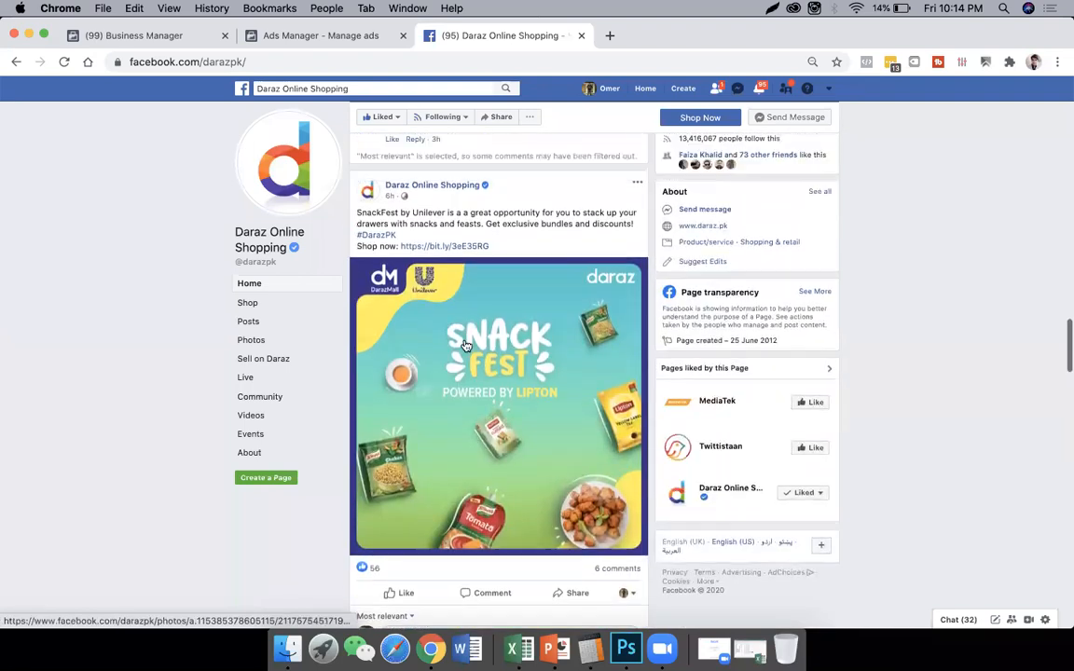
scroll(485, 304, down, 3)
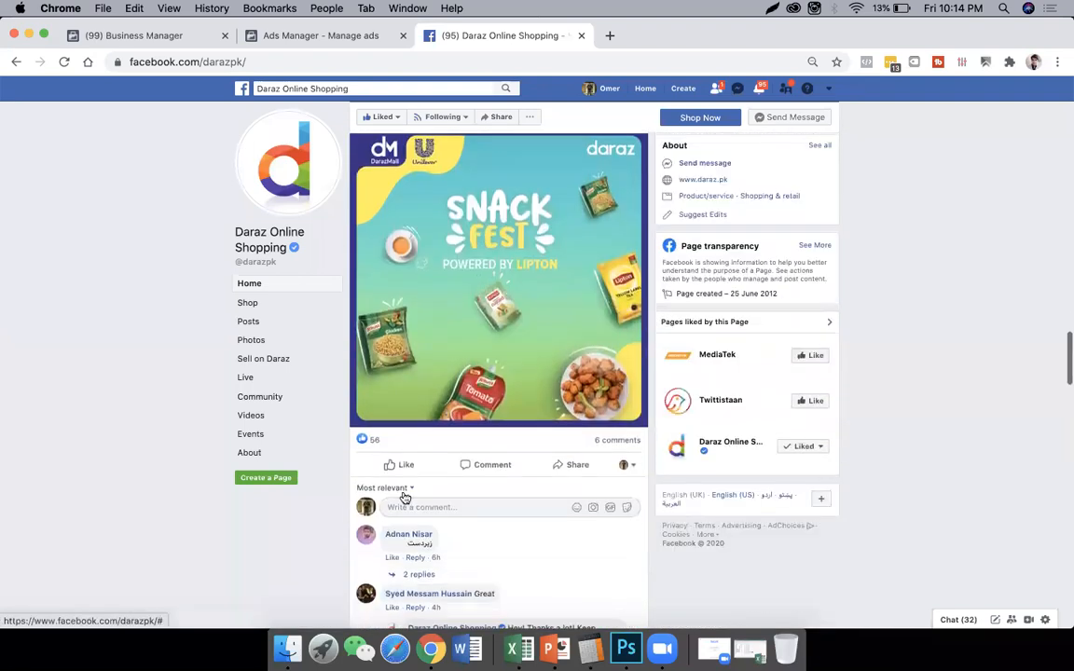
scroll(418, 448, down, 5)
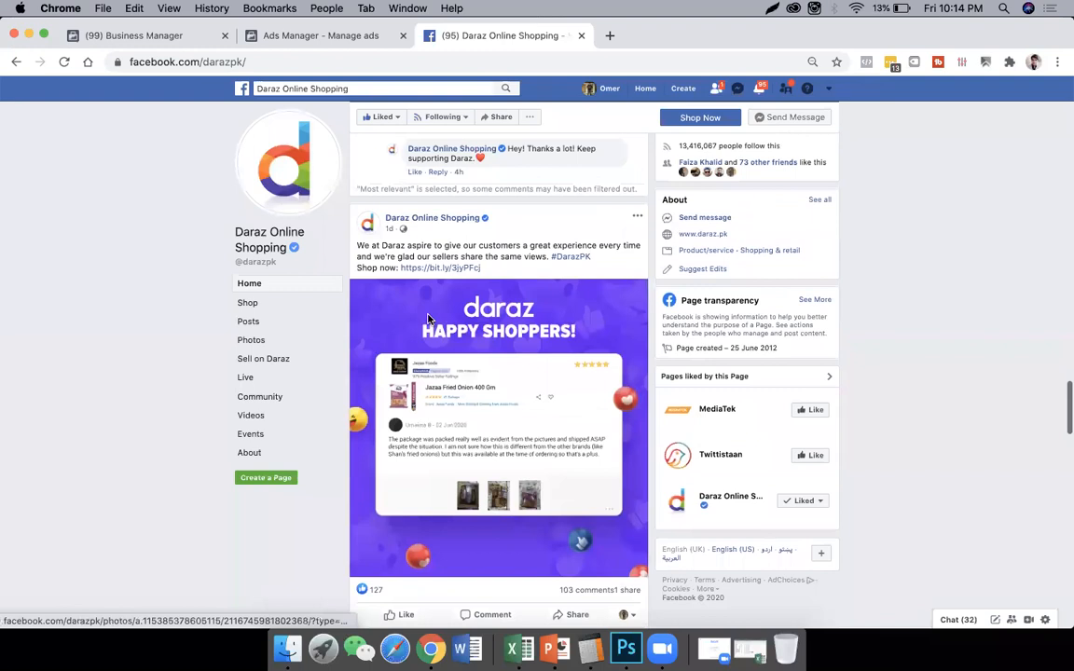
scroll(401, 389, down, 10)
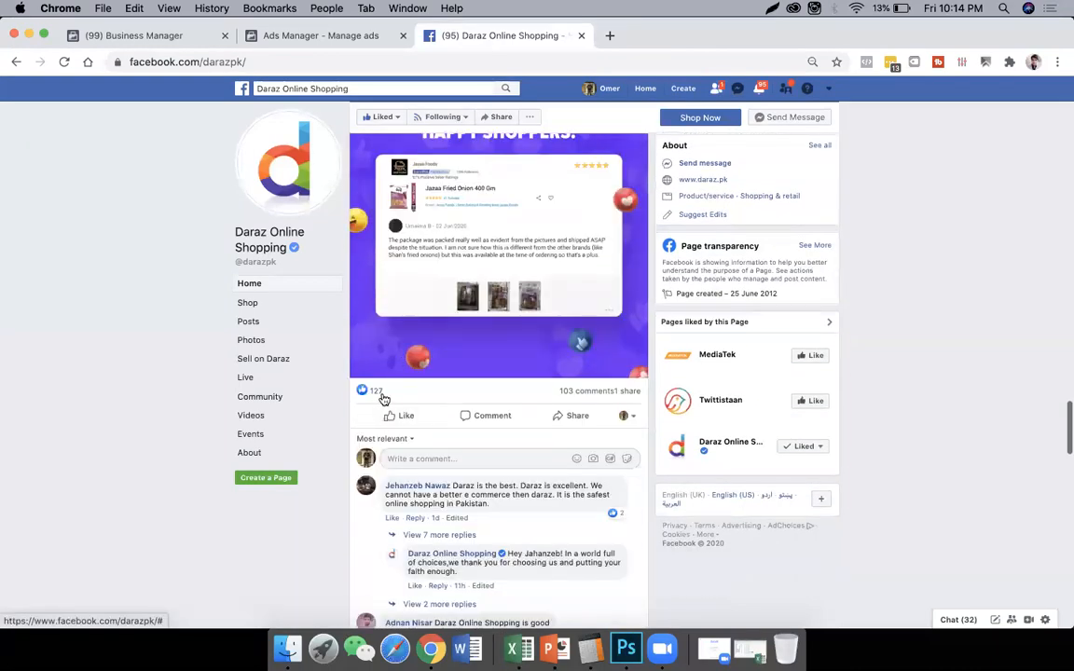
- Examine the reactions and comments on the older Daraz posts, from the Qurbani donation video to the card games post
scroll(383, 400, up, 2)
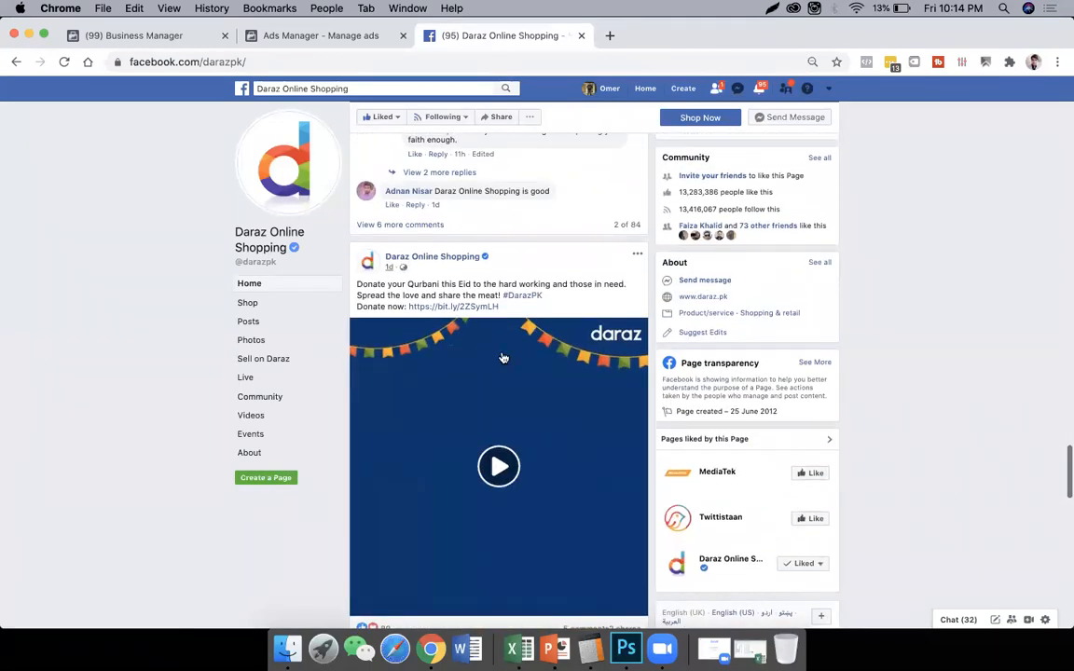
scroll(441, 362, down, 5)
scroll(396, 280, down, 5)
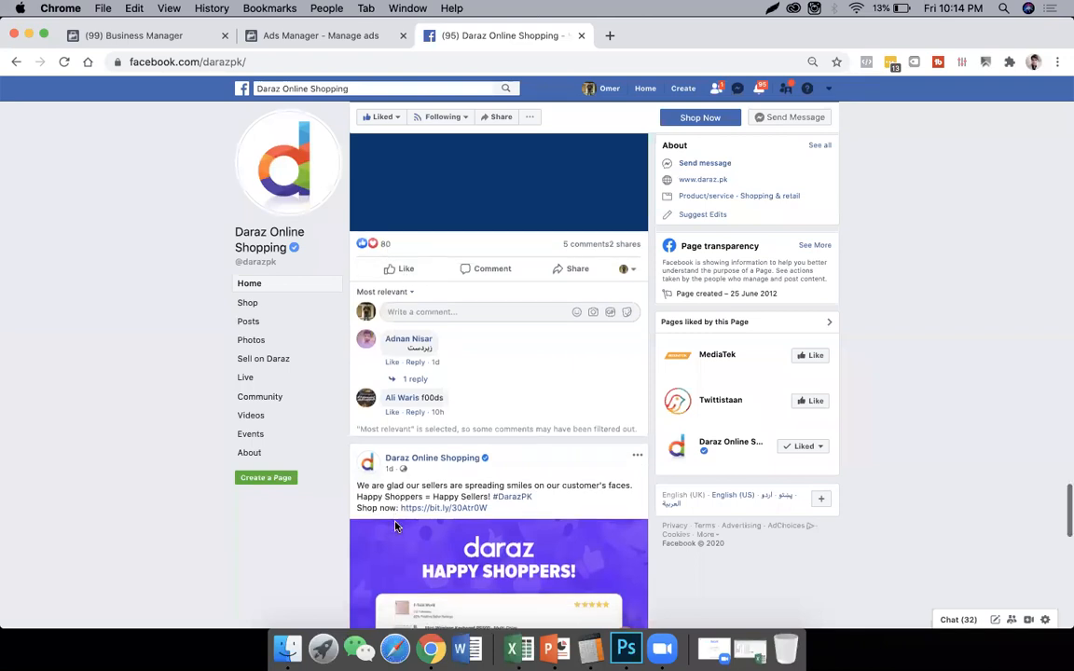
scroll(415, 438, down, 5)
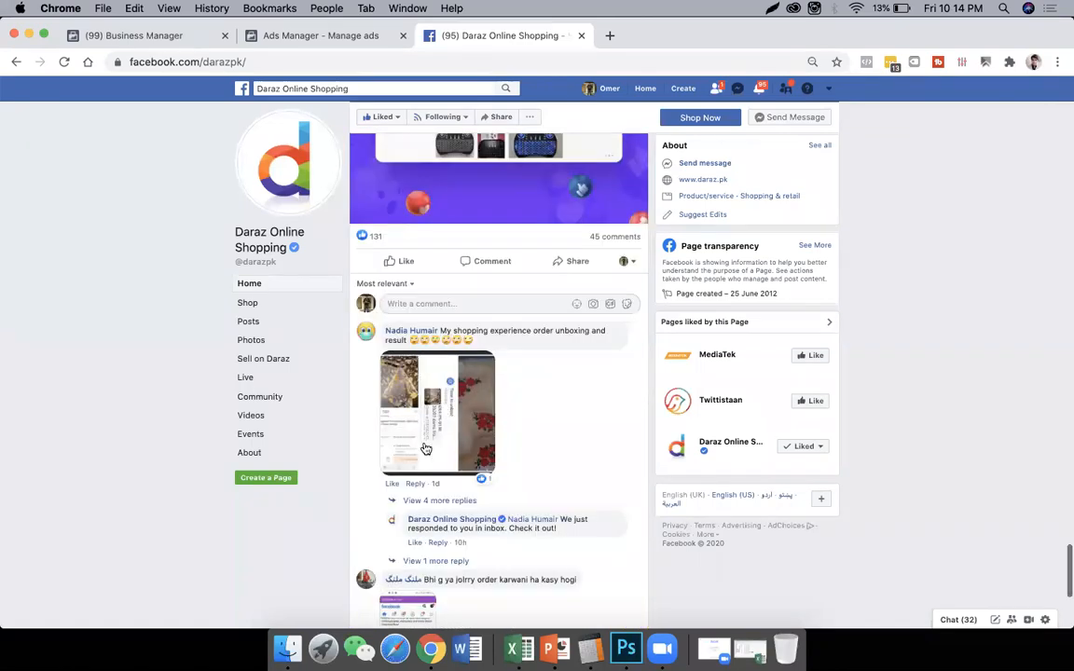
scroll(425, 449, down, 2)
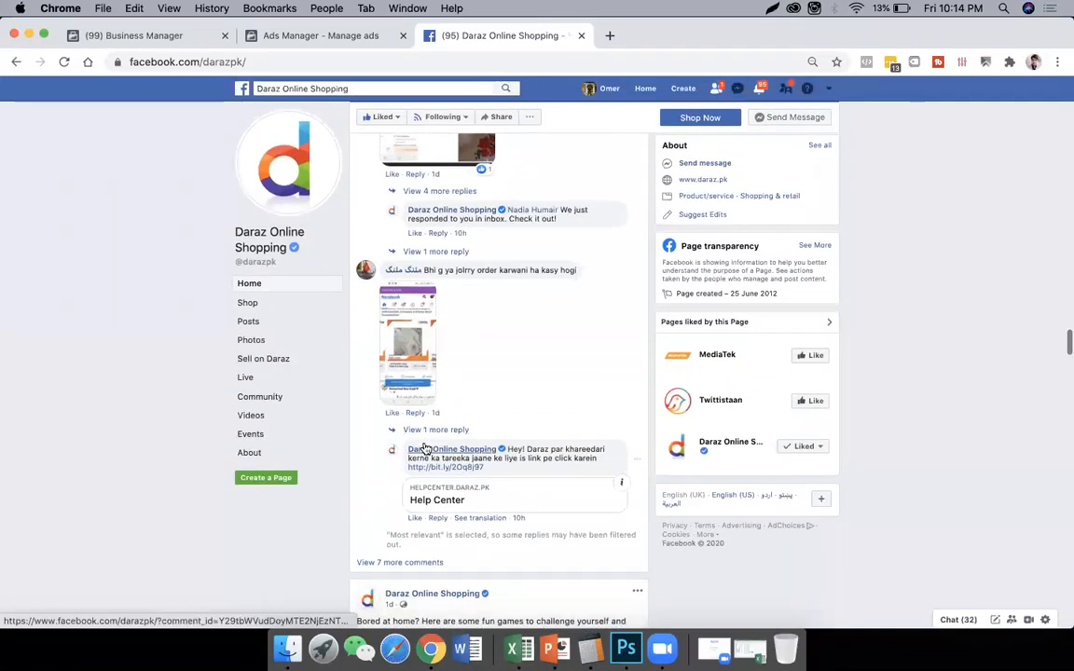
scroll(419, 452, down, 2)
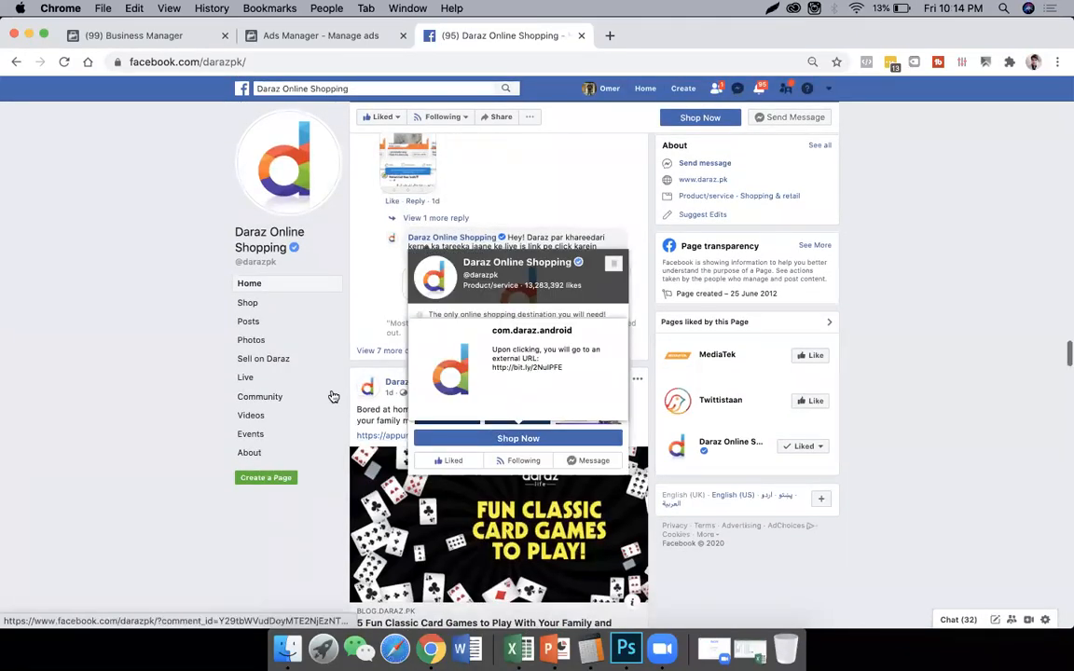
- Go back up the Daraz page, highlight the number of people who like it, and compare it with the first posts' reactions
scroll(330, 396, up, 10)
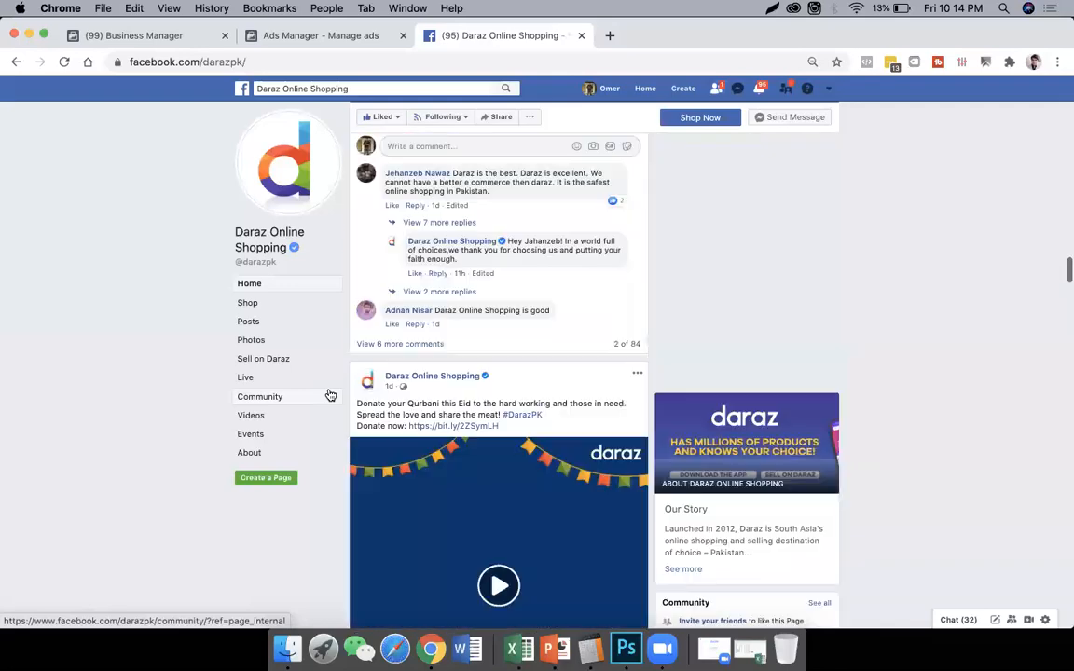
scroll(330, 395, up, 15)
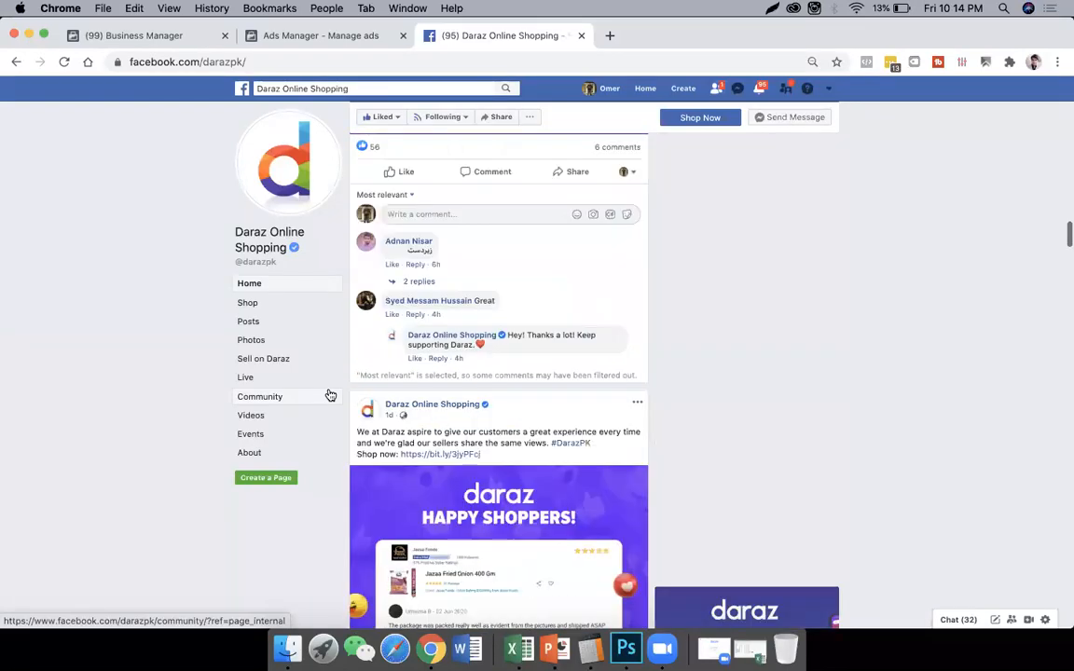
scroll(736, 547, down, 4)
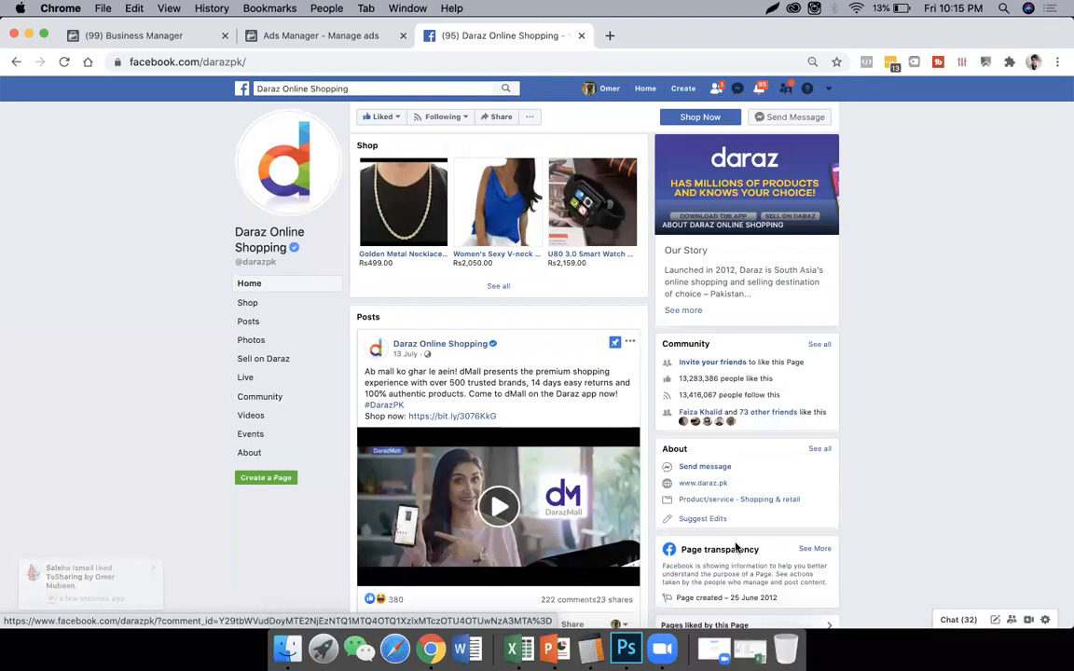
scroll(622, 483, down, 5)
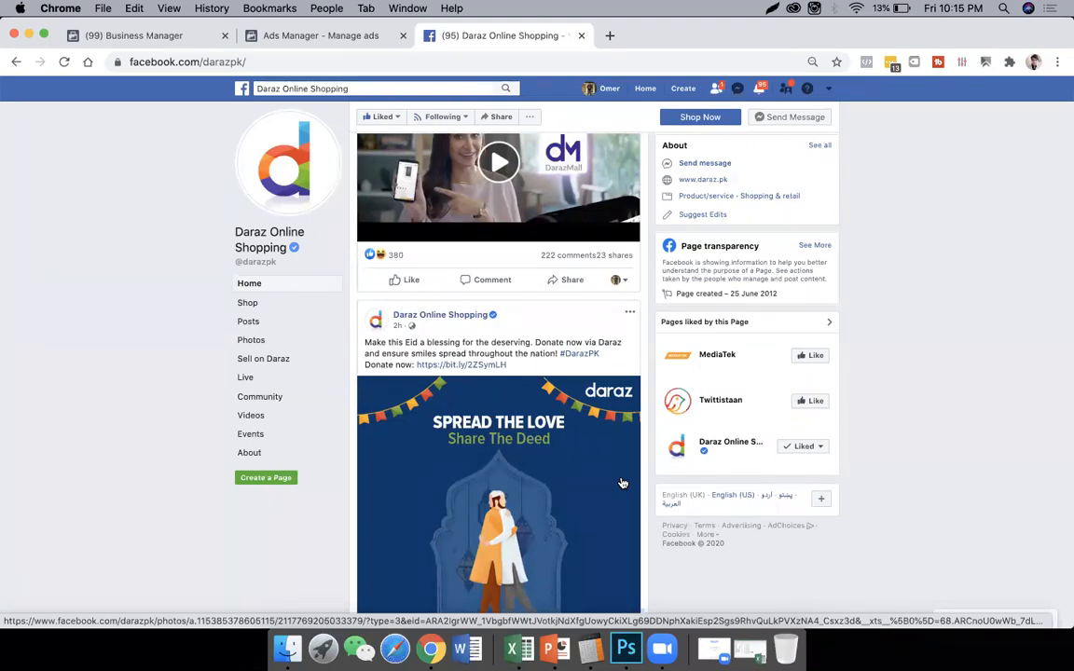
scroll(623, 482, up, 10)
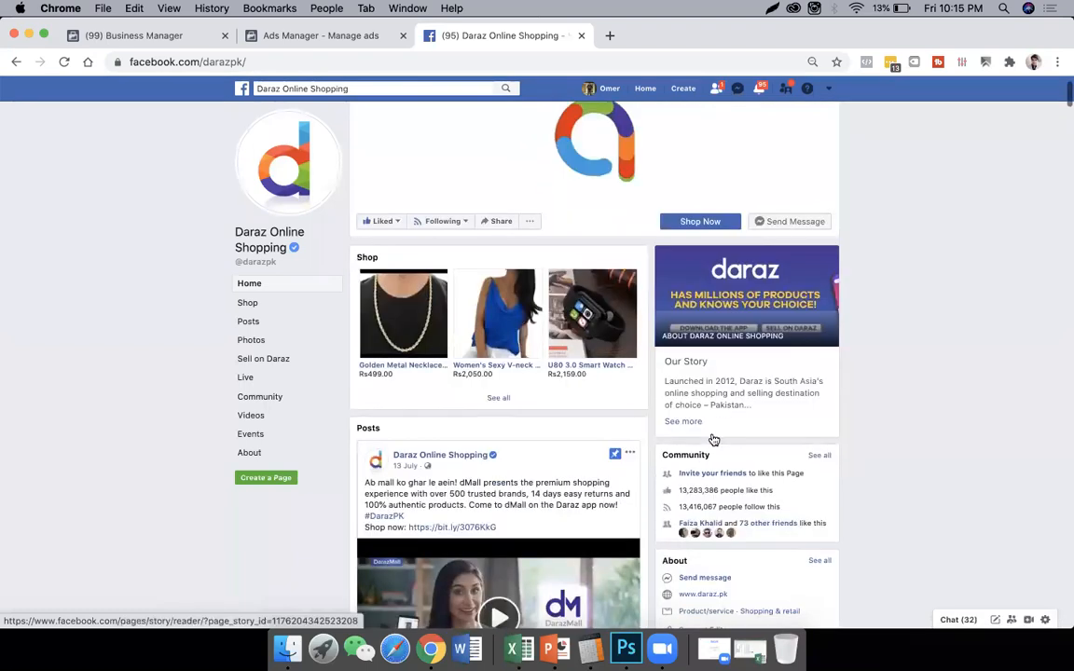
drag(679, 490, 716, 486)
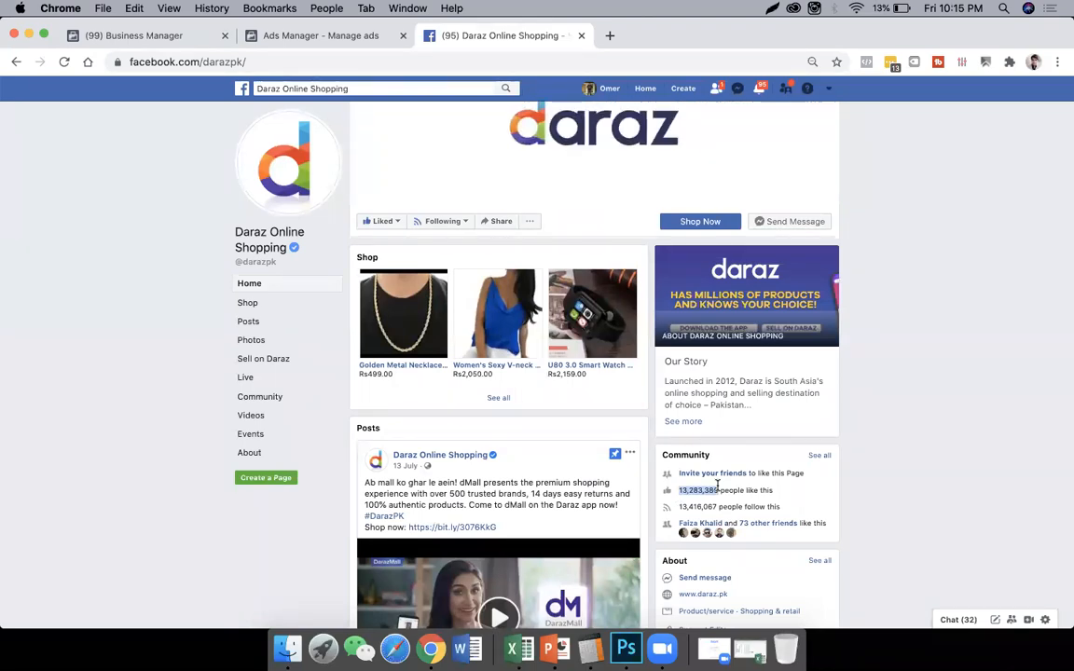
scroll(456, 286, down, 3)
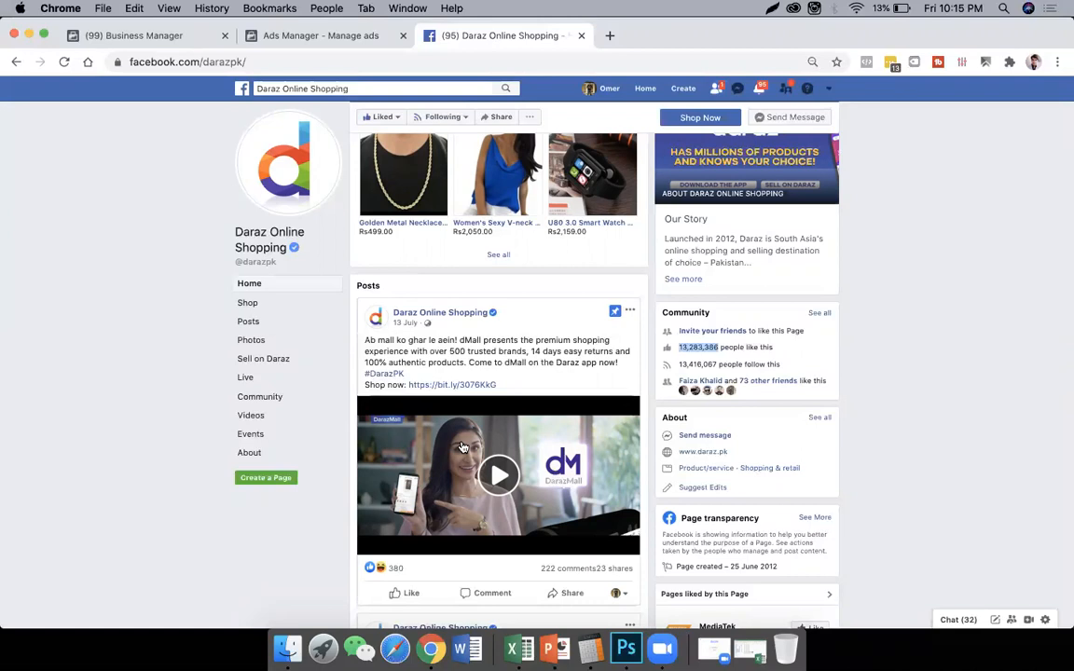
scroll(459, 438, down, 5)
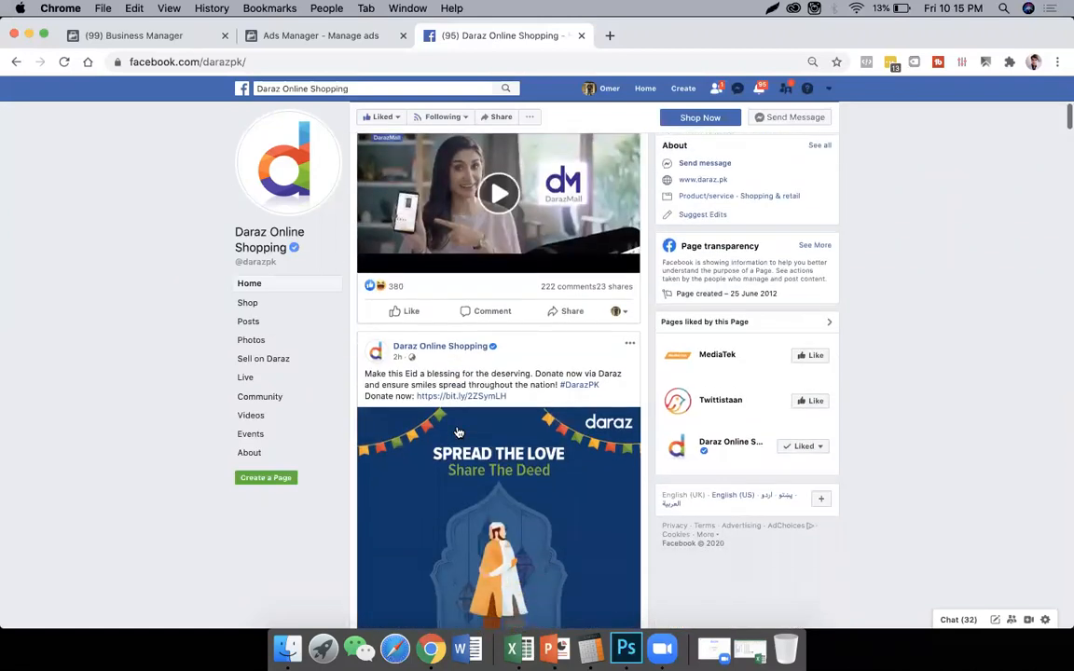
- Return to the Ads Manager campaign, choose Post Engagement as the engagement type, and continue to the ad set
scroll(460, 431, down, 1)
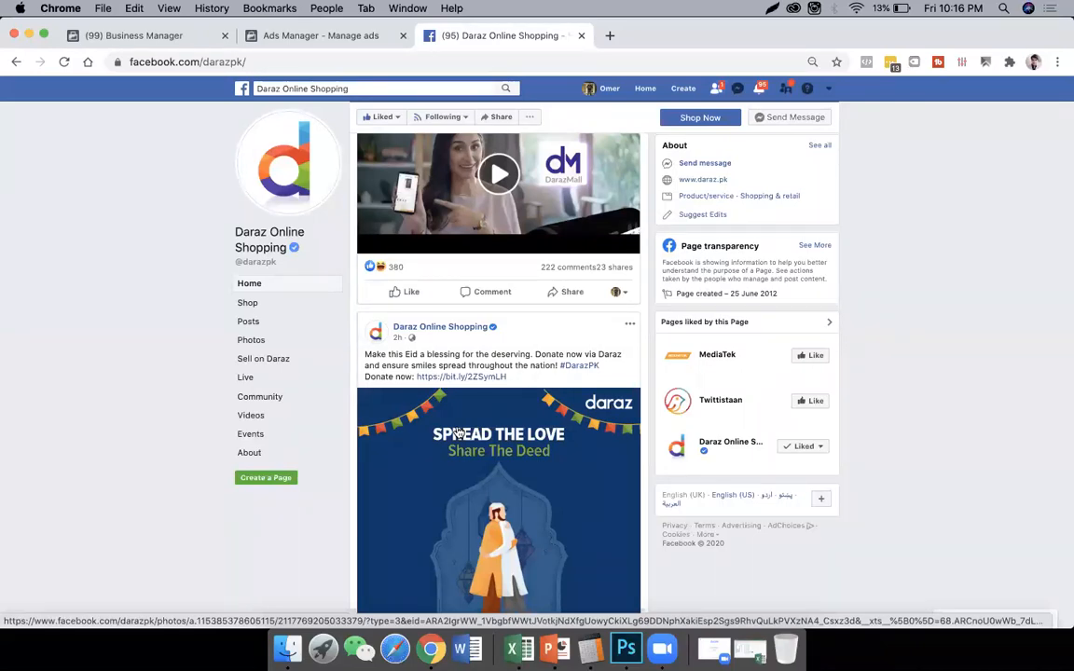
key(super+Tab)
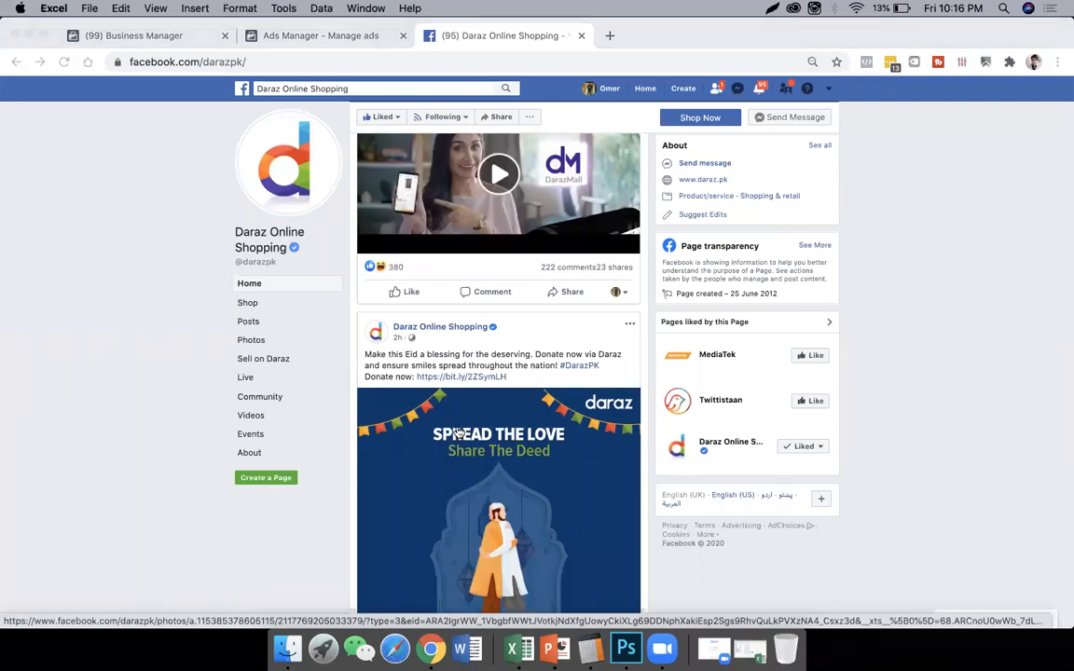
key(super+Tab)
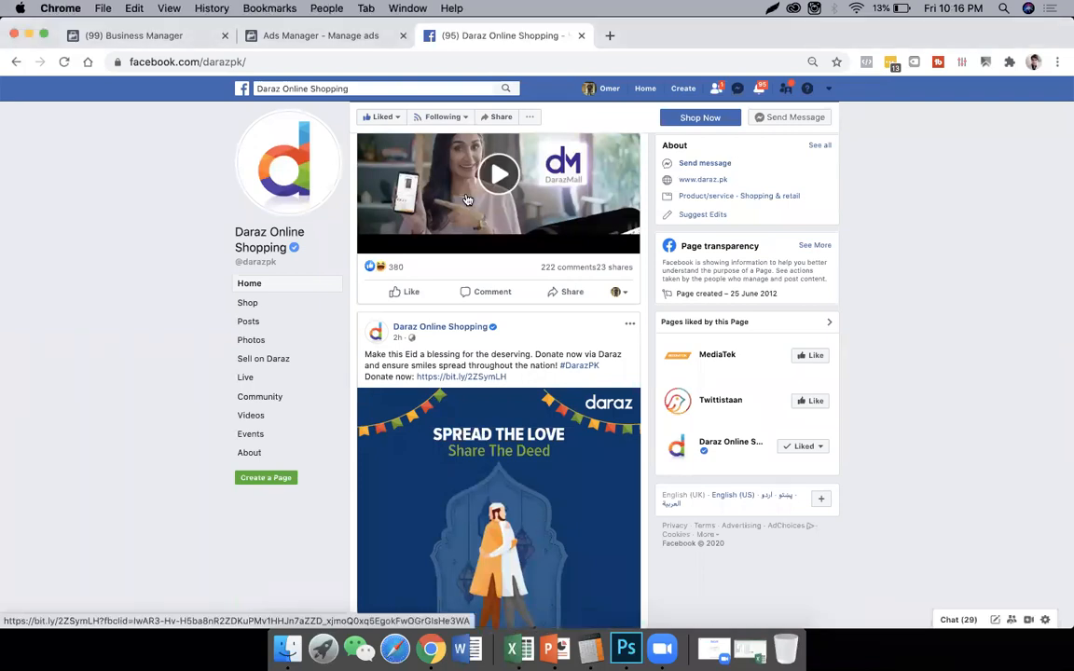
click(345, 41)
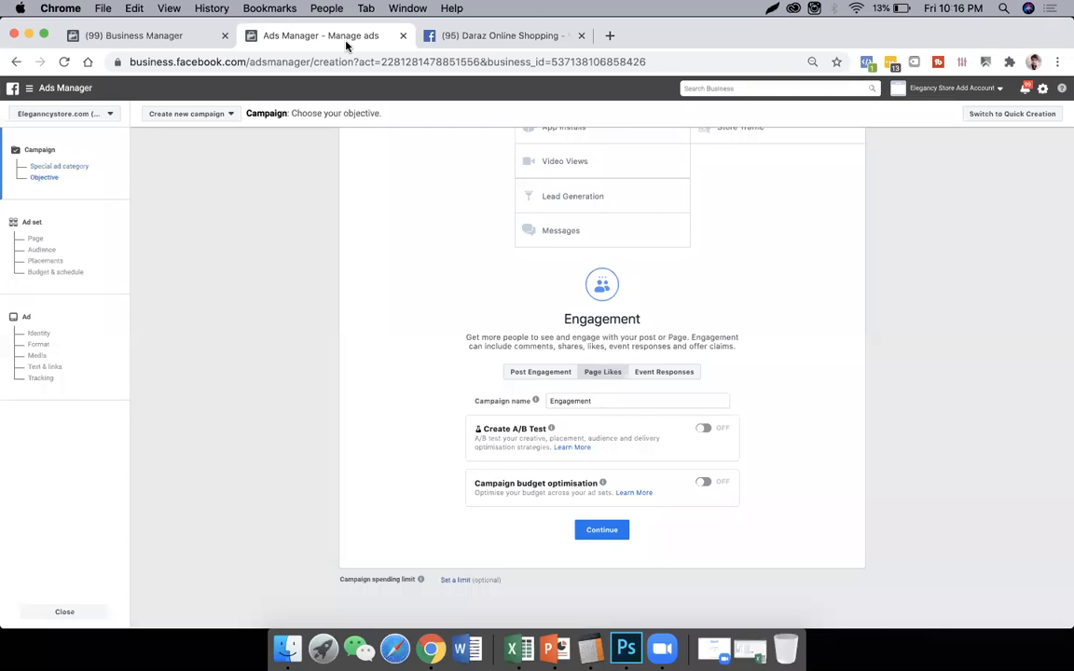
click(526, 373)
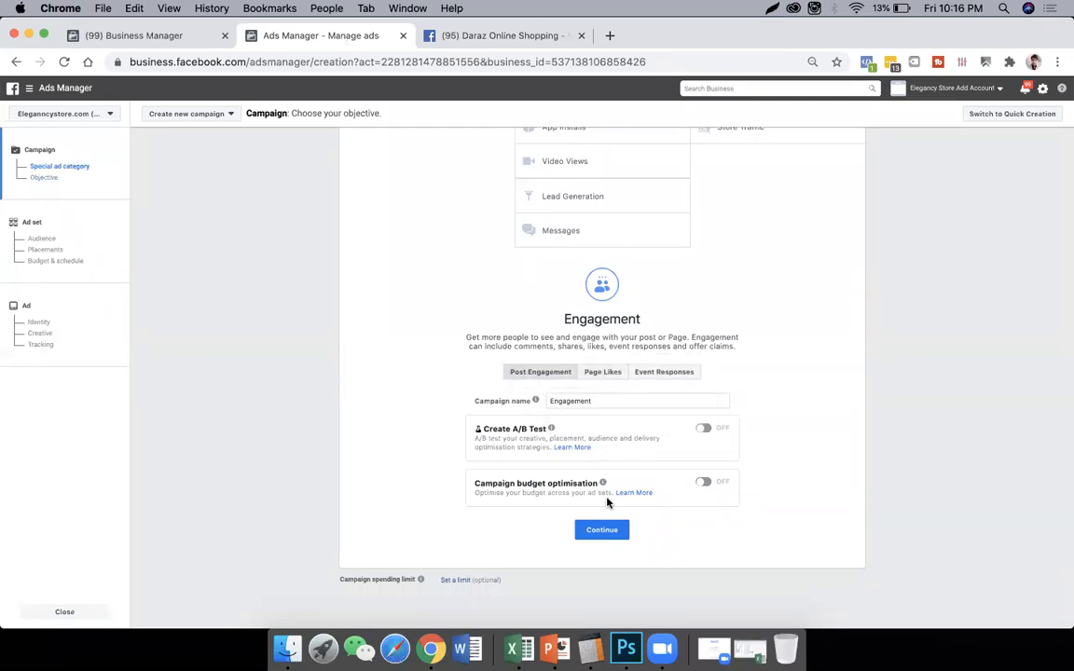
click(597, 532)
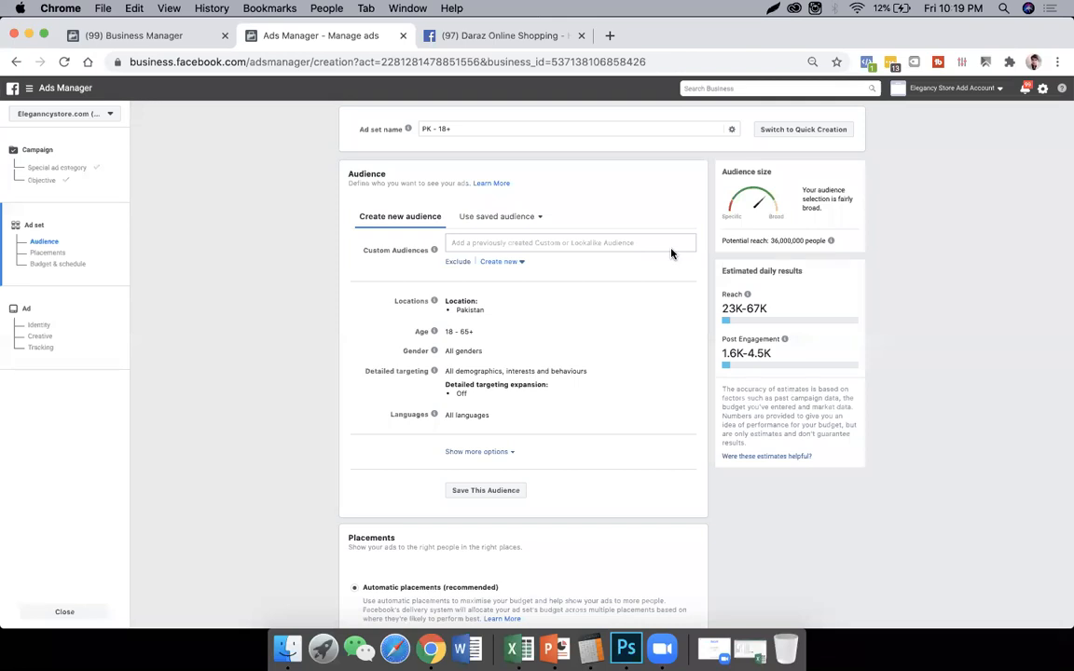
- Switch to the PowerPoint course outline, highlight the "TARGETING AND AUDIENCES" topic, and return to Ads Manager in Chrome
key(super+Tab)
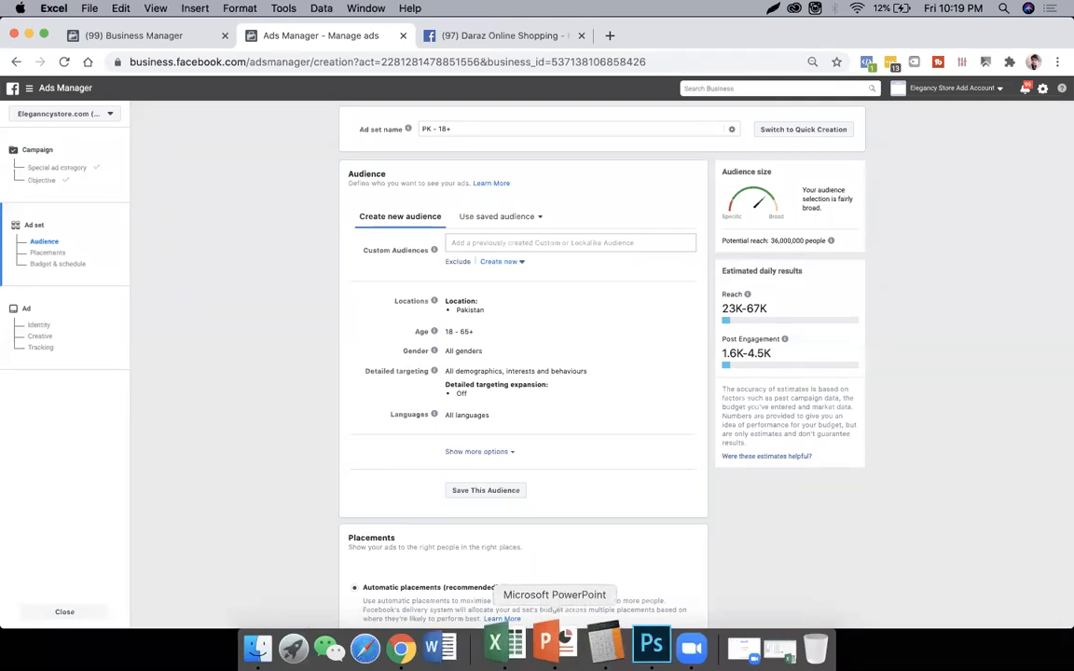
key(super+Tab)
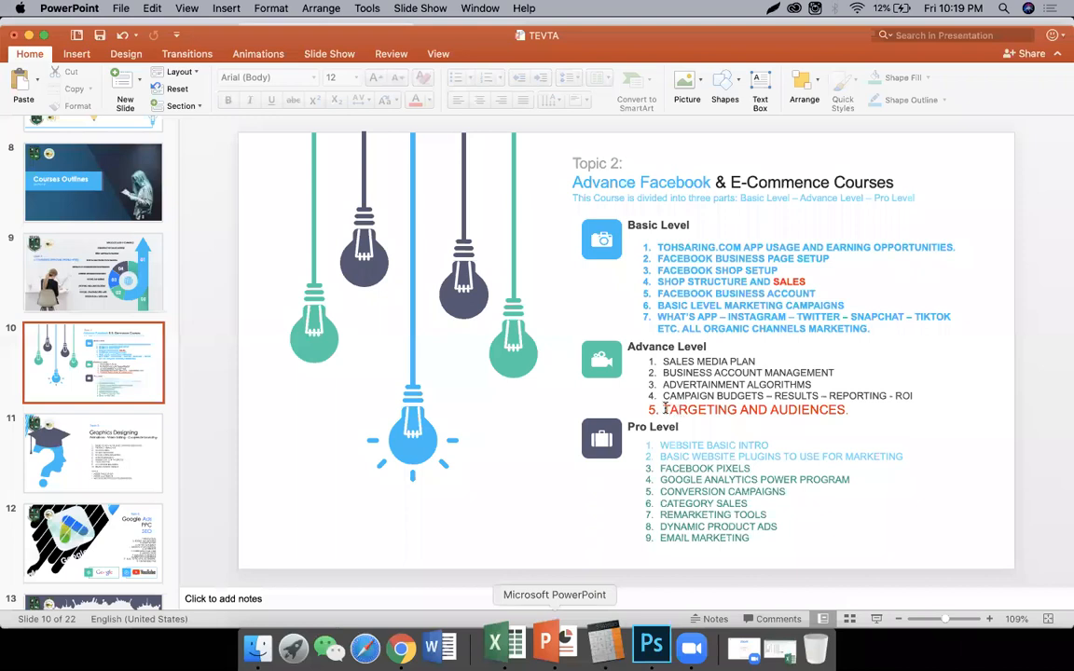
drag(662, 410, 878, 414)
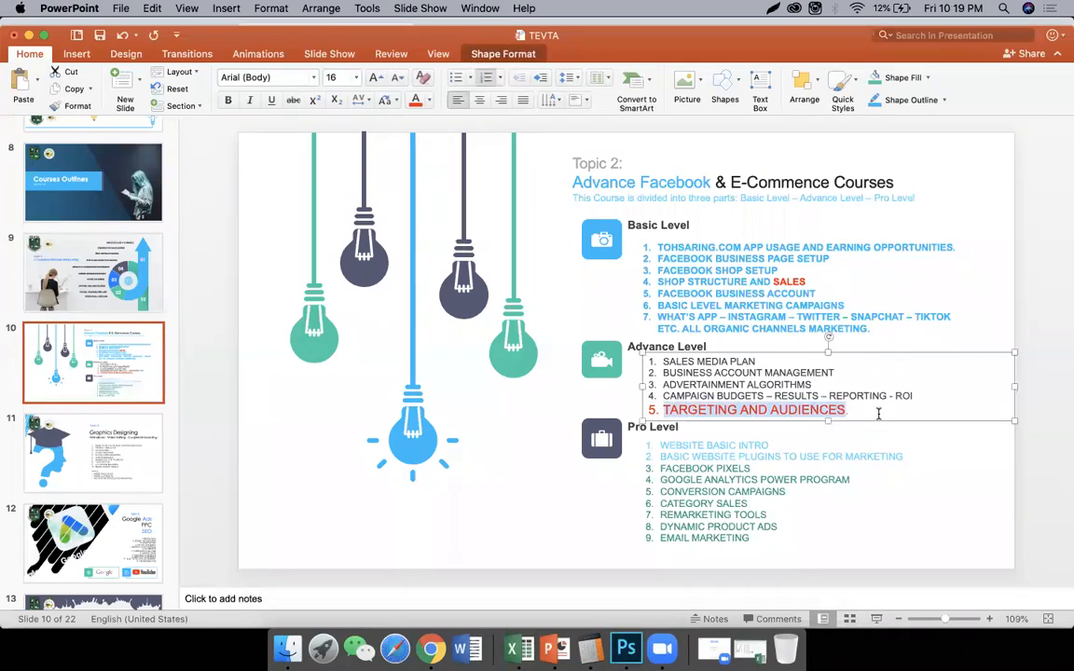
key(super+Tab)
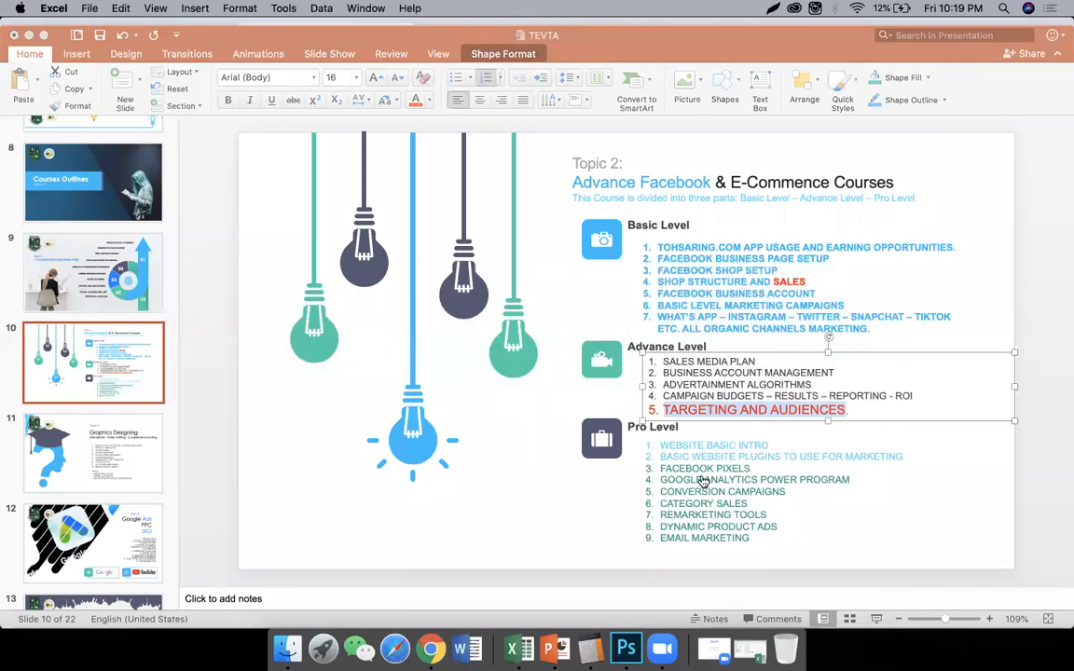
key(super+Tab)
key(super+Tab)
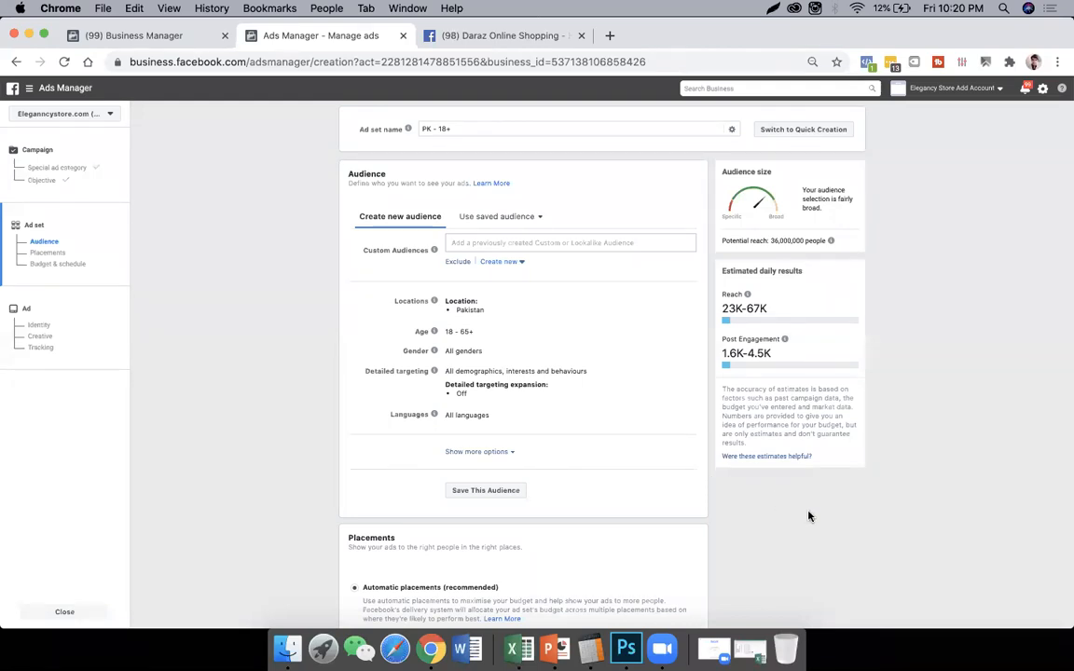
- Edit the audience's locations and replace Pakistan with the city Islamabad, Islamabad Capital Territory
key(super+equal)
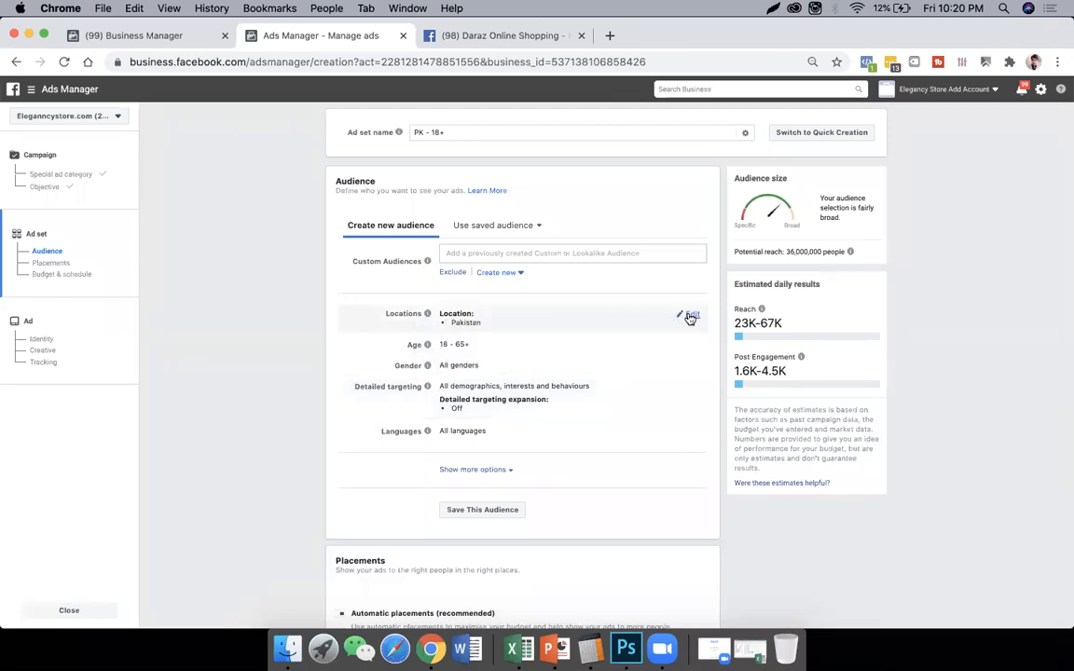
click(690, 317)
click(544, 376)
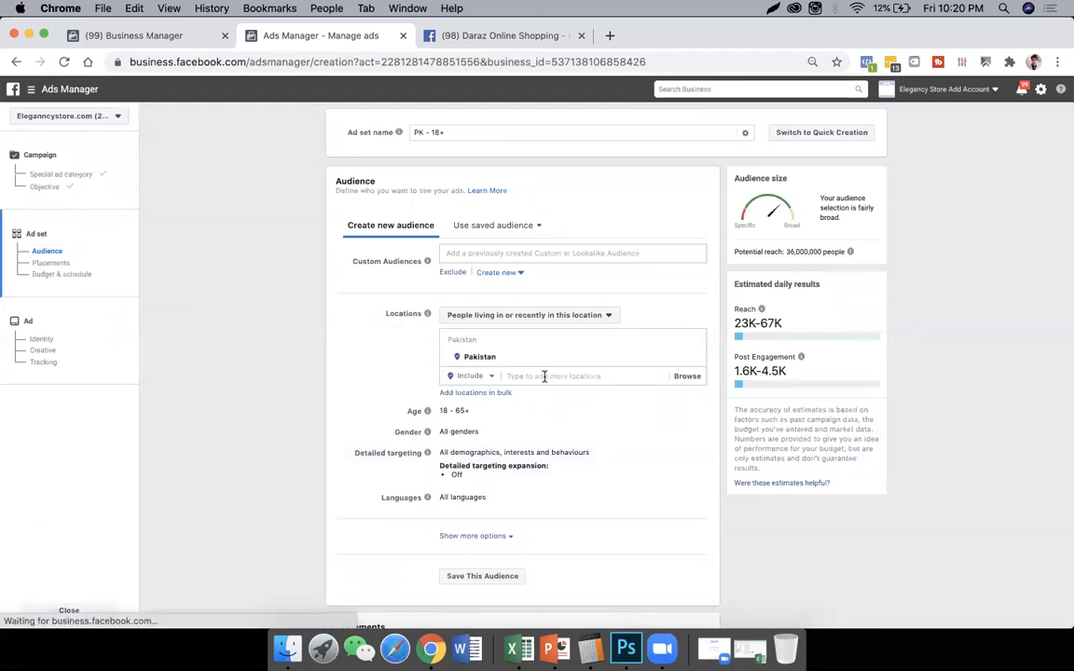
text(isk)
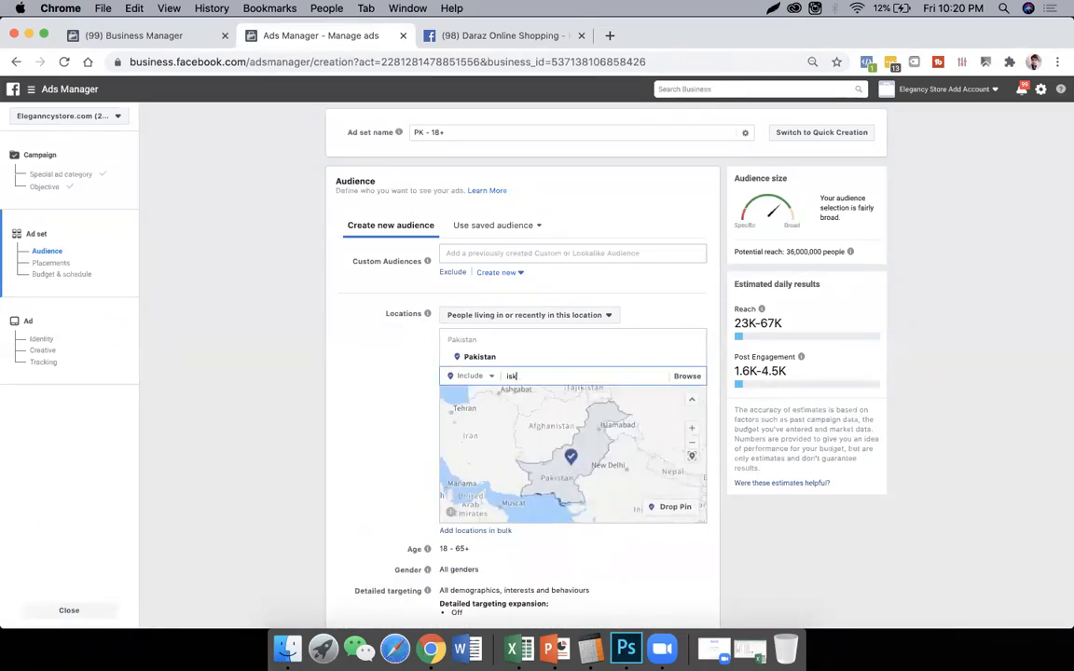
key(BackSpace)
text(la)
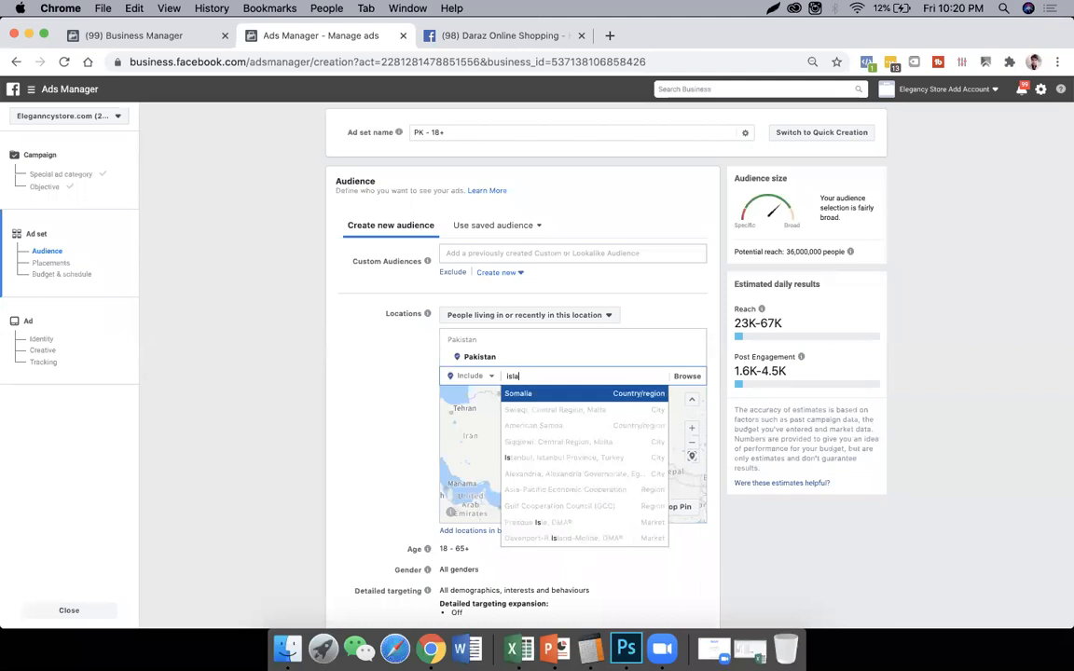
text(ma)
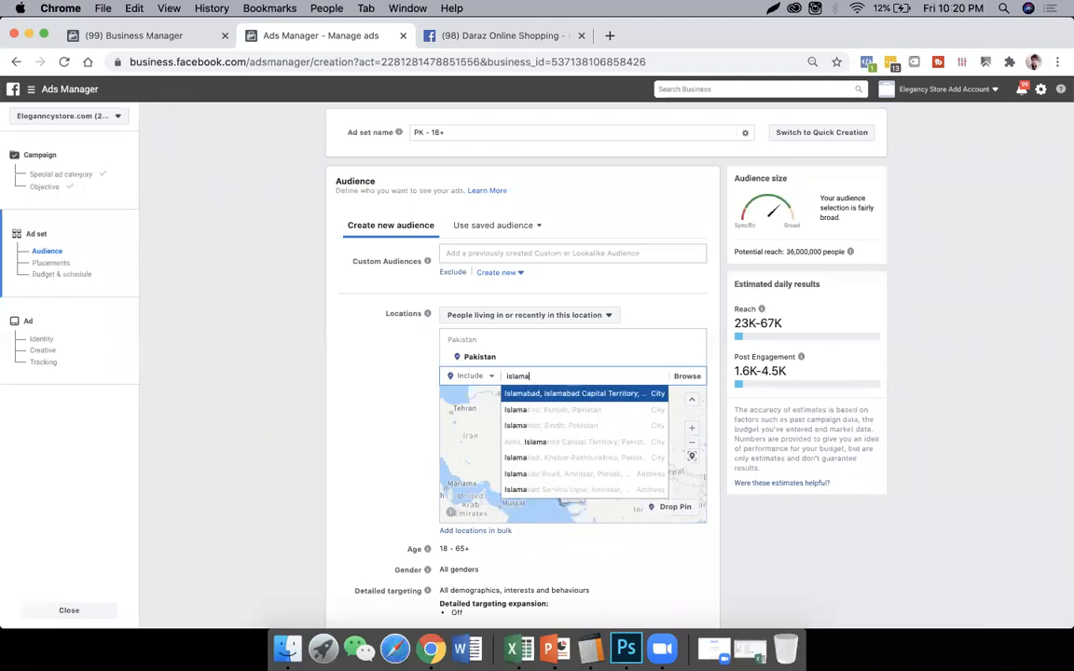
click(570, 392)
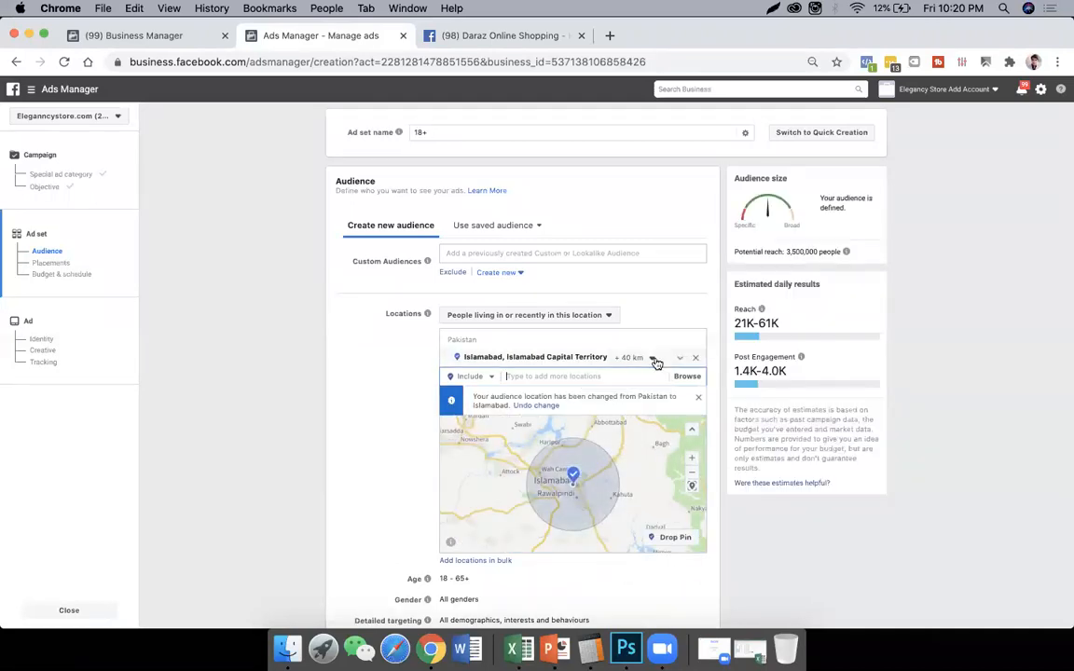
- Reduce the radius around Islamabad to 18 km and inspect the covered area on the map
click(655, 360)
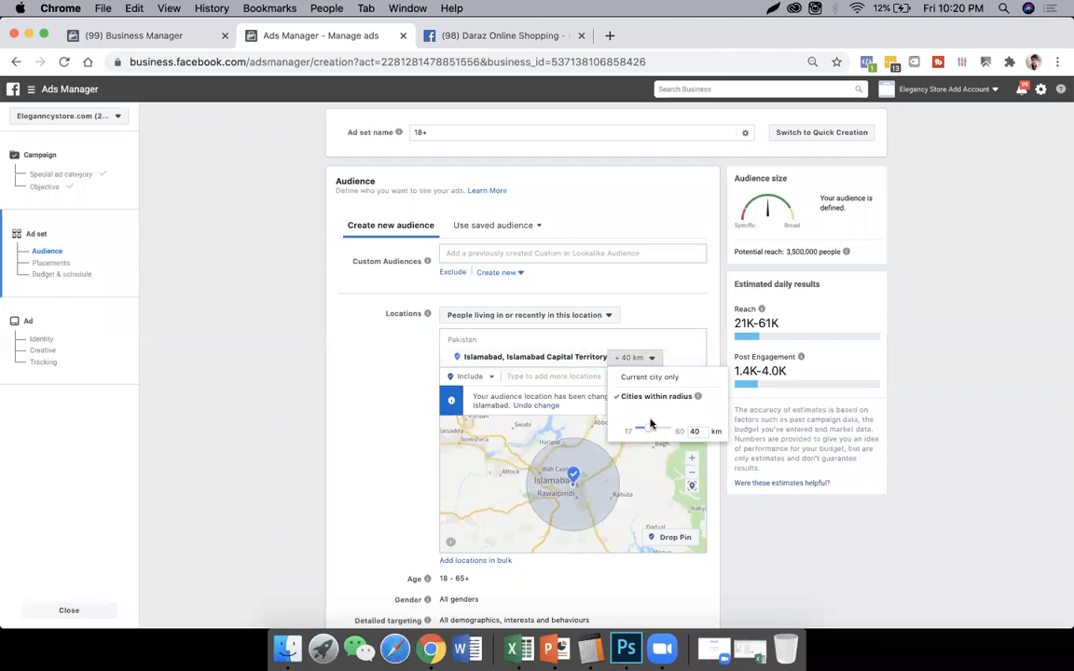
click(610, 433)
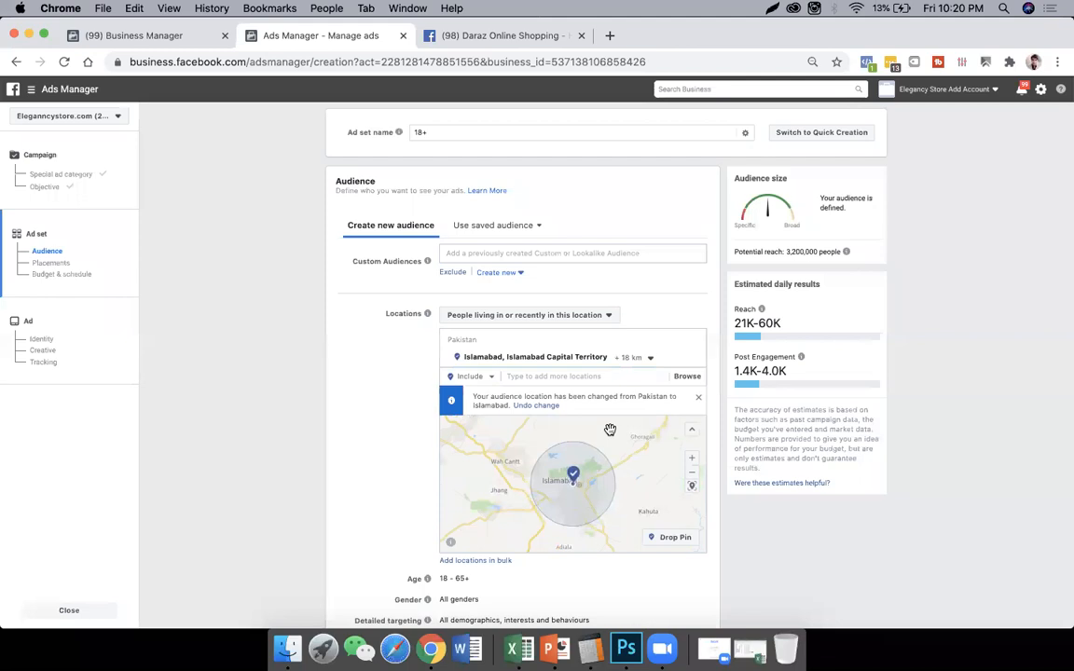
click(643, 358)
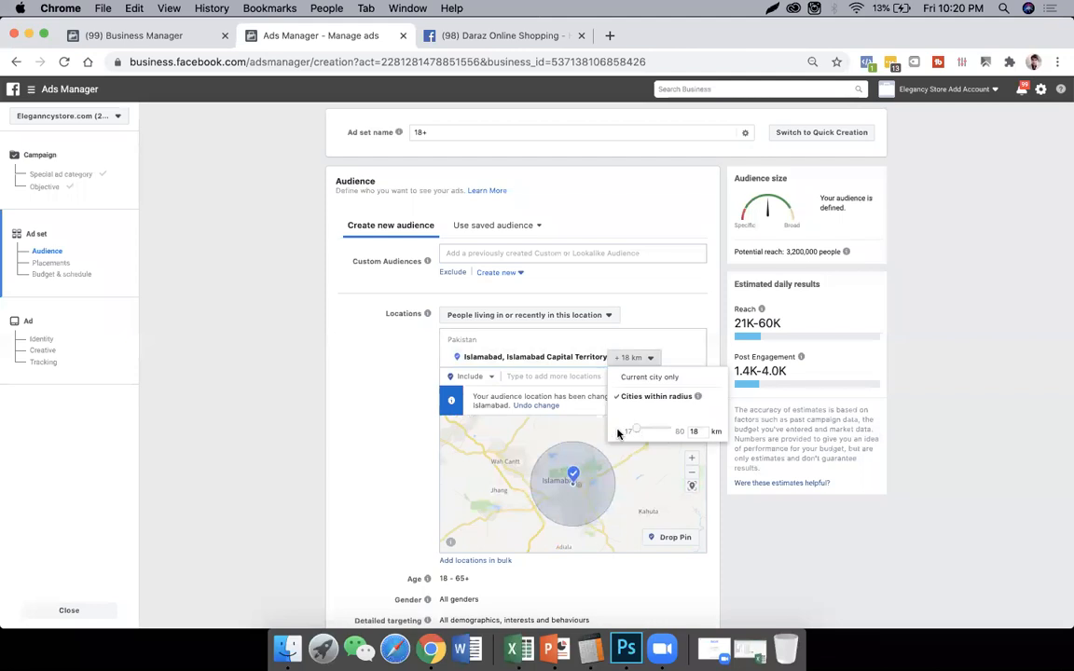
click(398, 434)
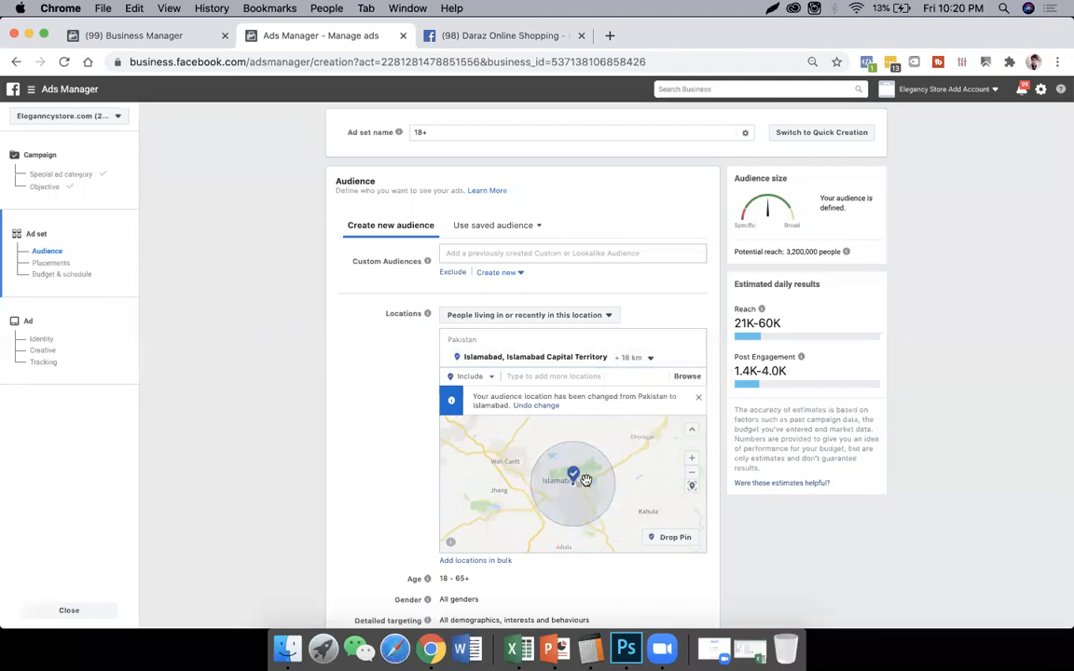
scroll(598, 471, up, 5)
scroll(604, 472, down, 3)
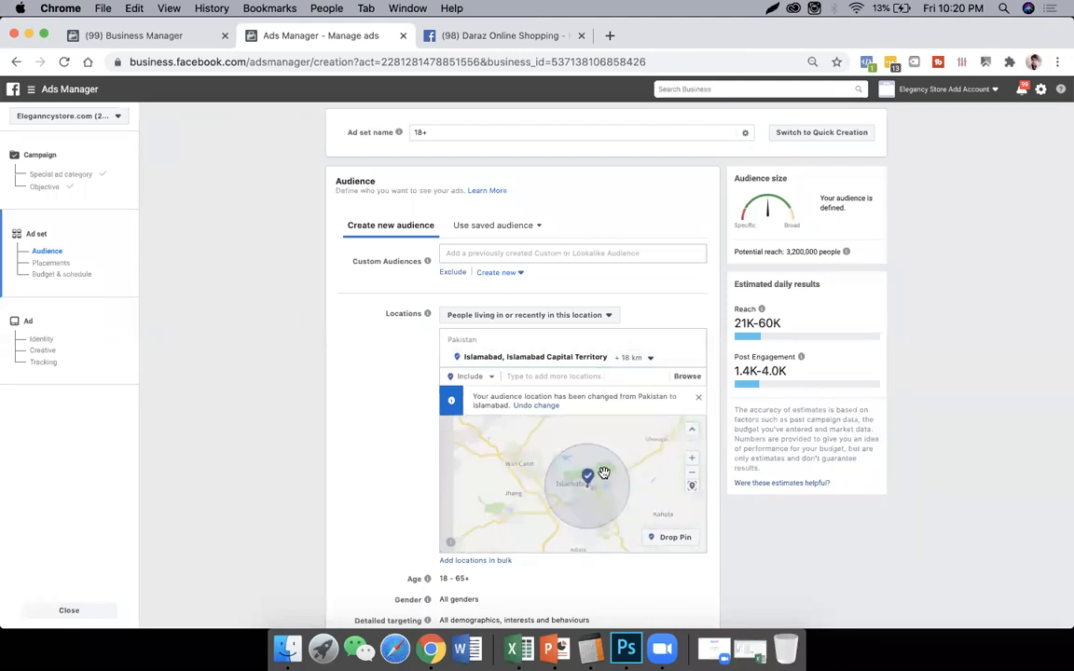
click(697, 460)
click(698, 459)
- Add the cities Lahore, Punjab and Karachi, Sindh to the audience's included locations
click(601, 376)
text(lahore)
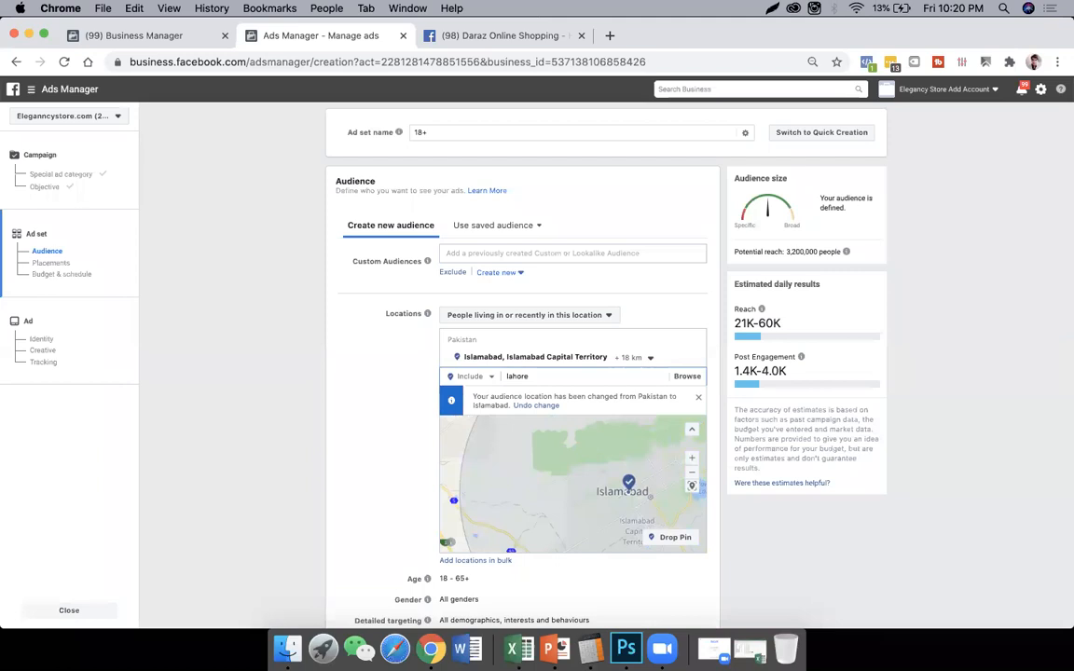
click(580, 392)
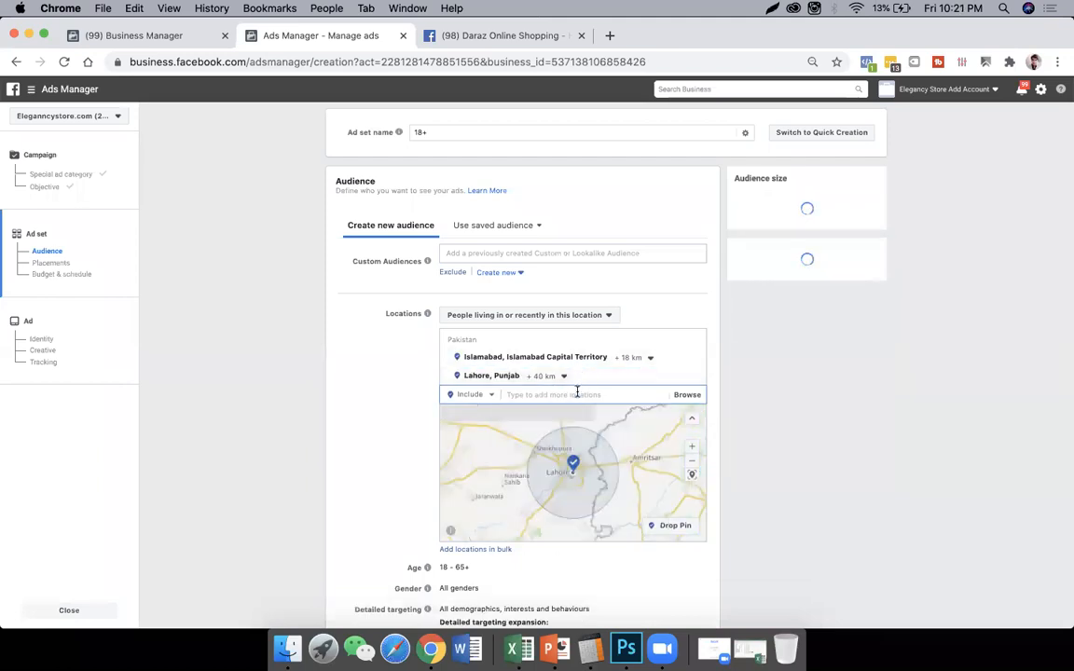
text(kar)
text(achi)
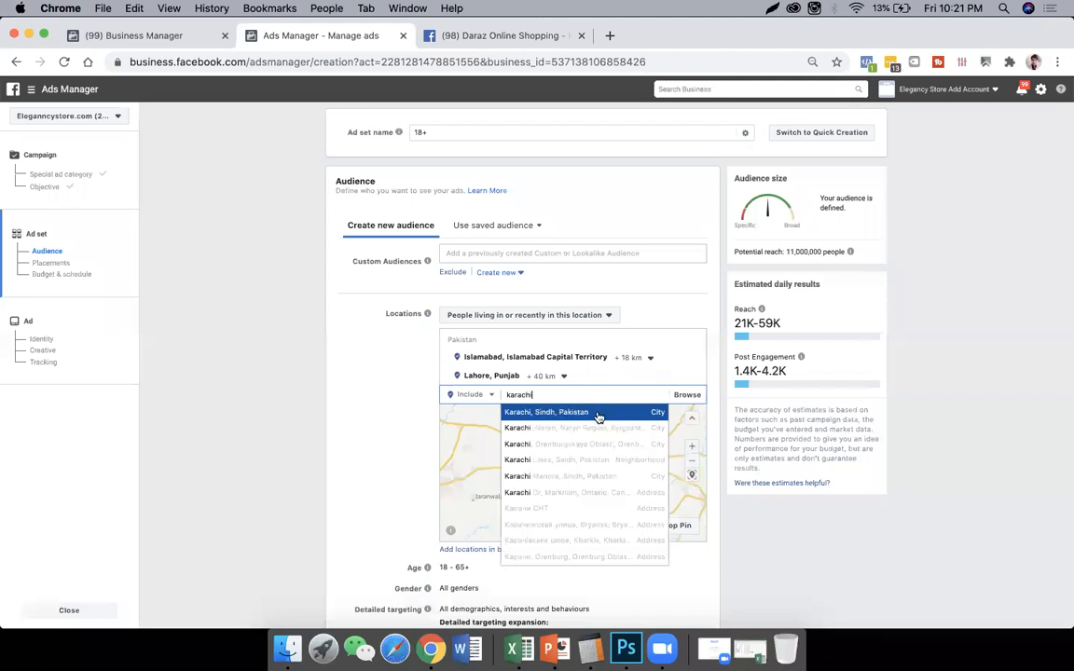
click(597, 414)
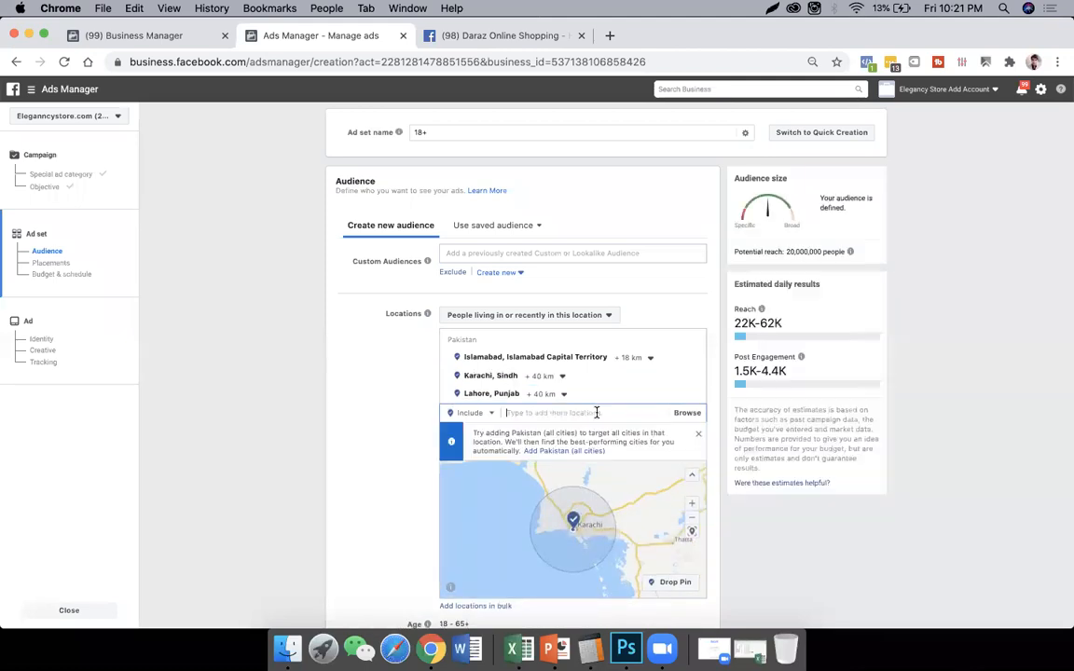
- Include Hyderabad, Sindh and Mirpur Khas, Sindh among the targeted locations
text(hydera)
click(599, 431)
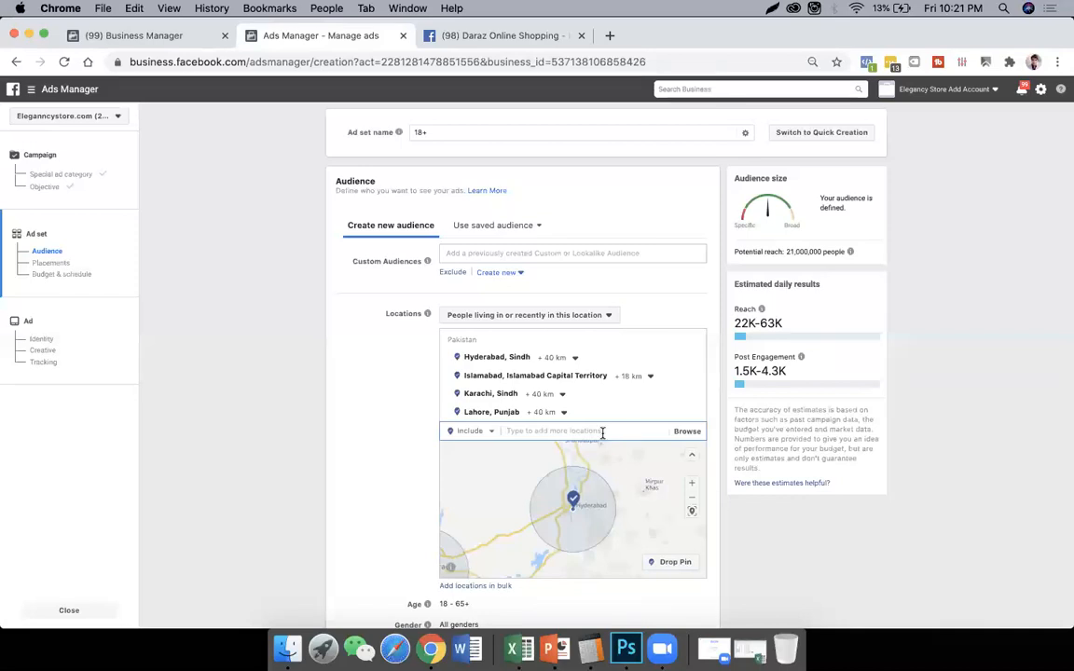
text(mirpu)
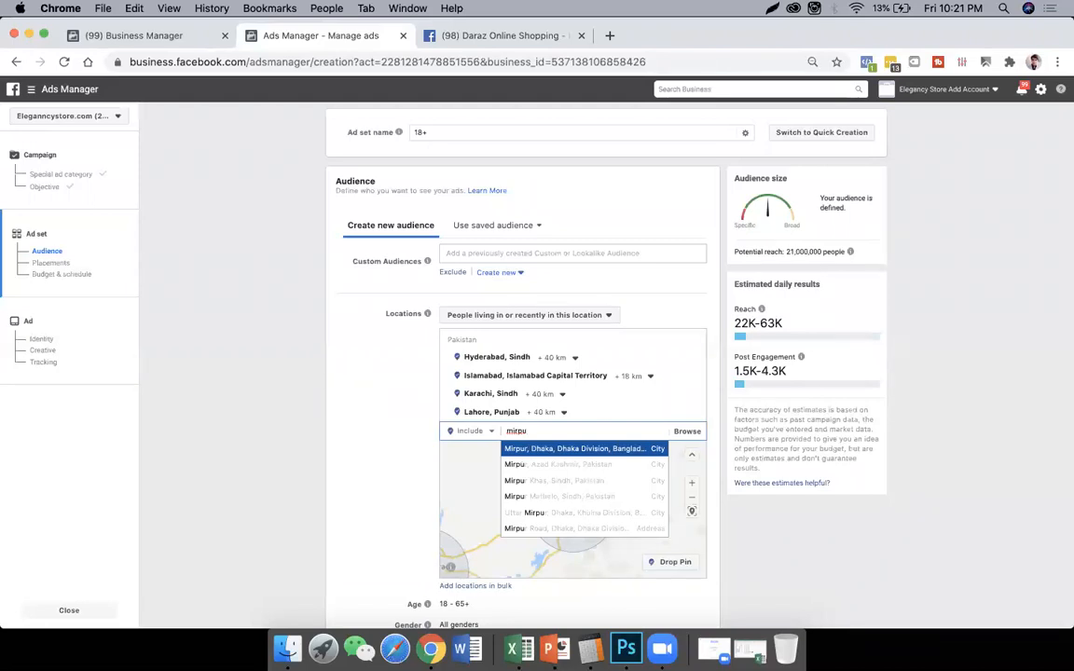
key(Down)
key(Down)
key(Return)
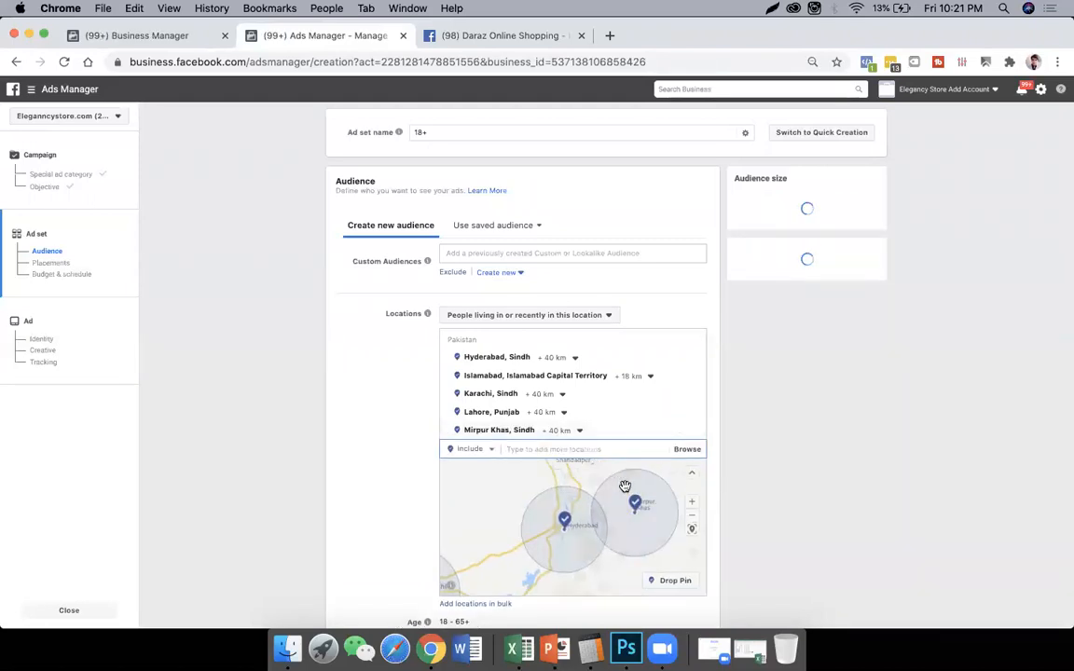
- Find Layyah on the map and add Layyah Railway Station to the included locations
click(693, 516)
drag(613, 499, 570, 572)
drag(592, 524, 552, 588)
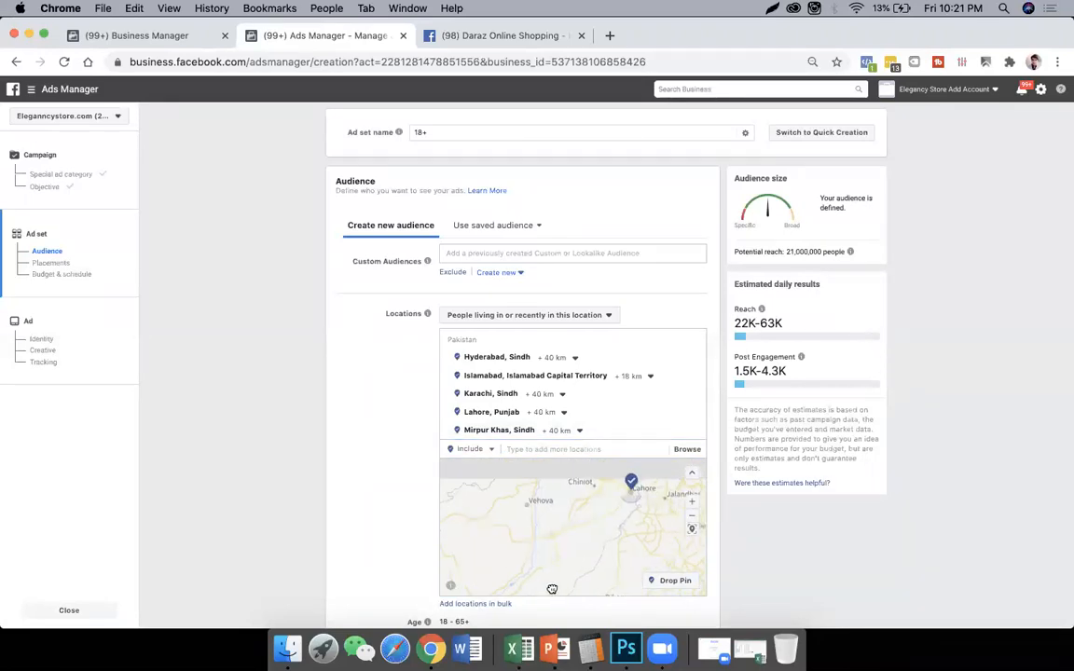
click(692, 515)
scroll(555, 548, up, 4)
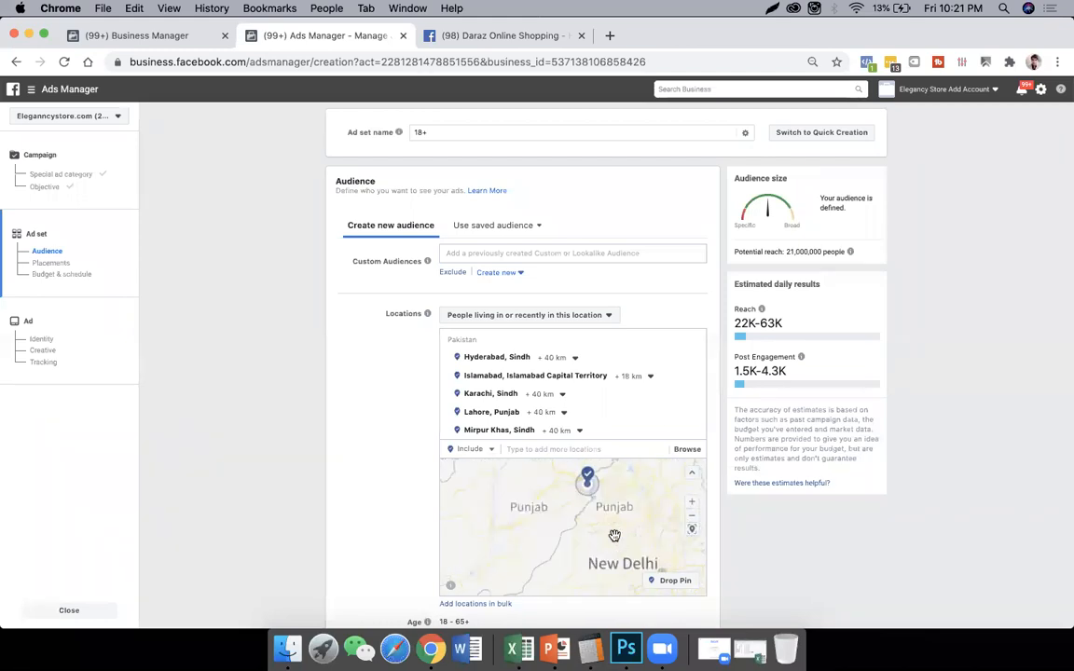
drag(509, 517, 599, 556)
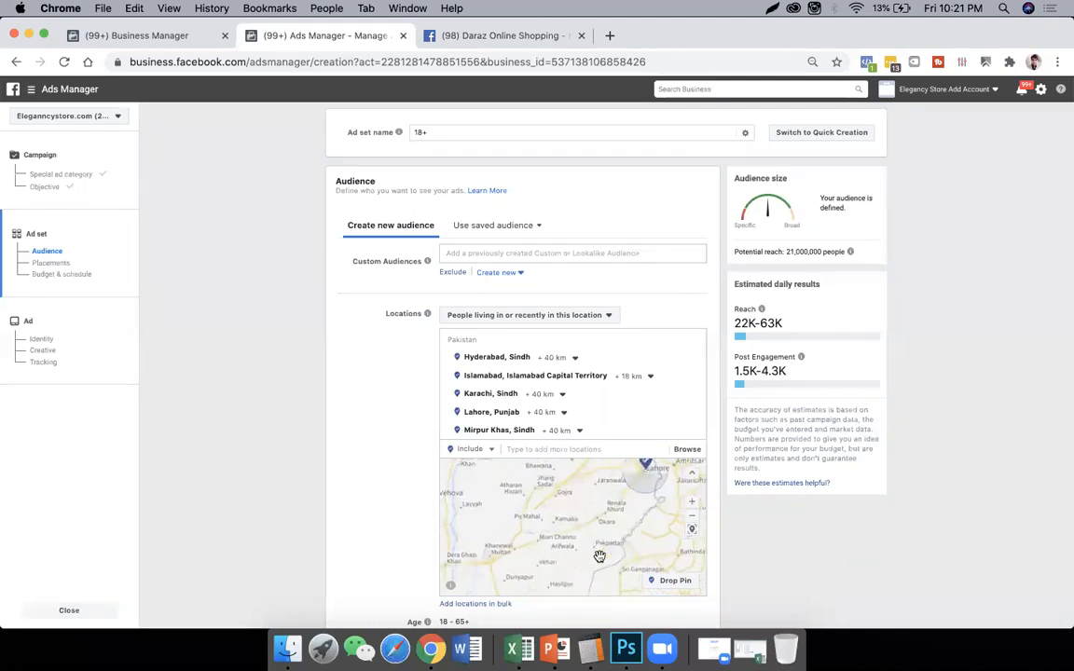
click(568, 450)
text(layy)
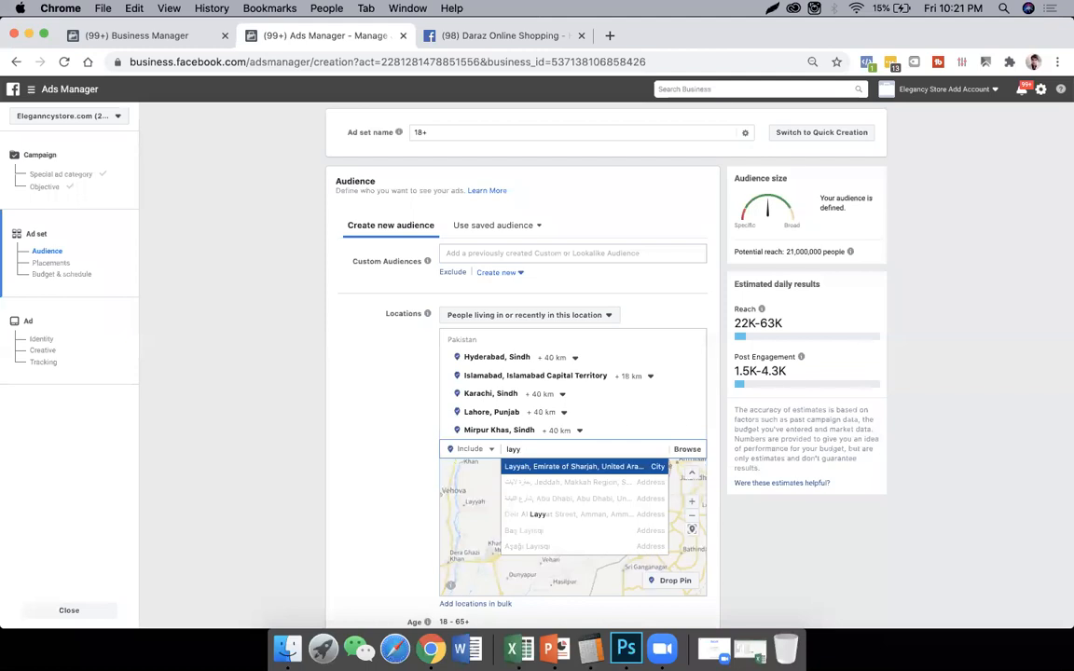
text(ah)
key(Down)
key(Down)
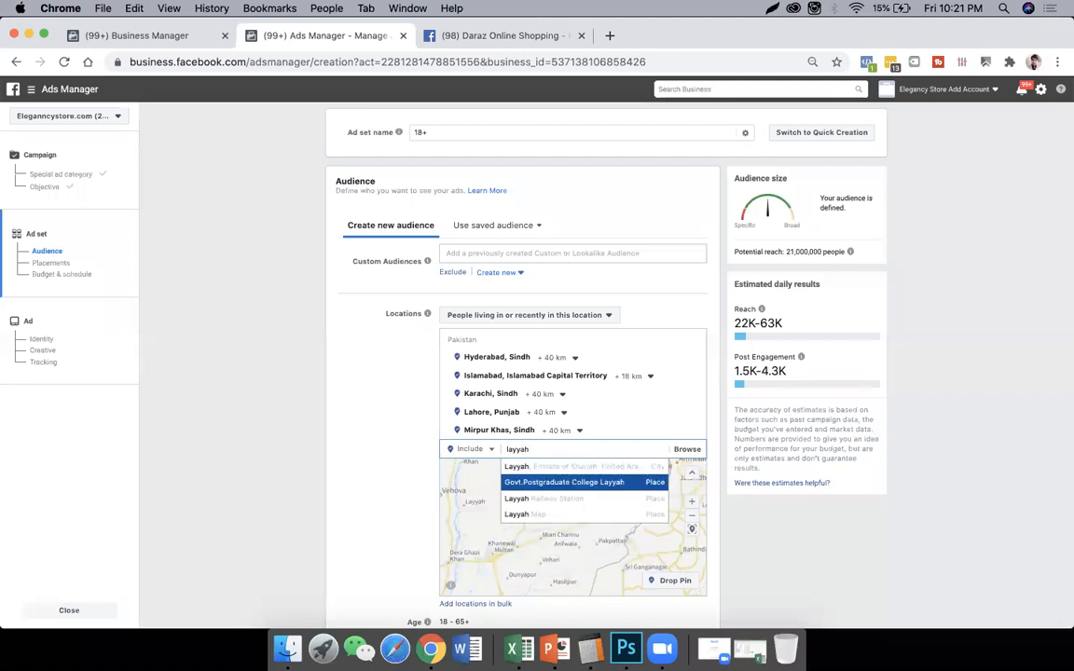
key(Return)
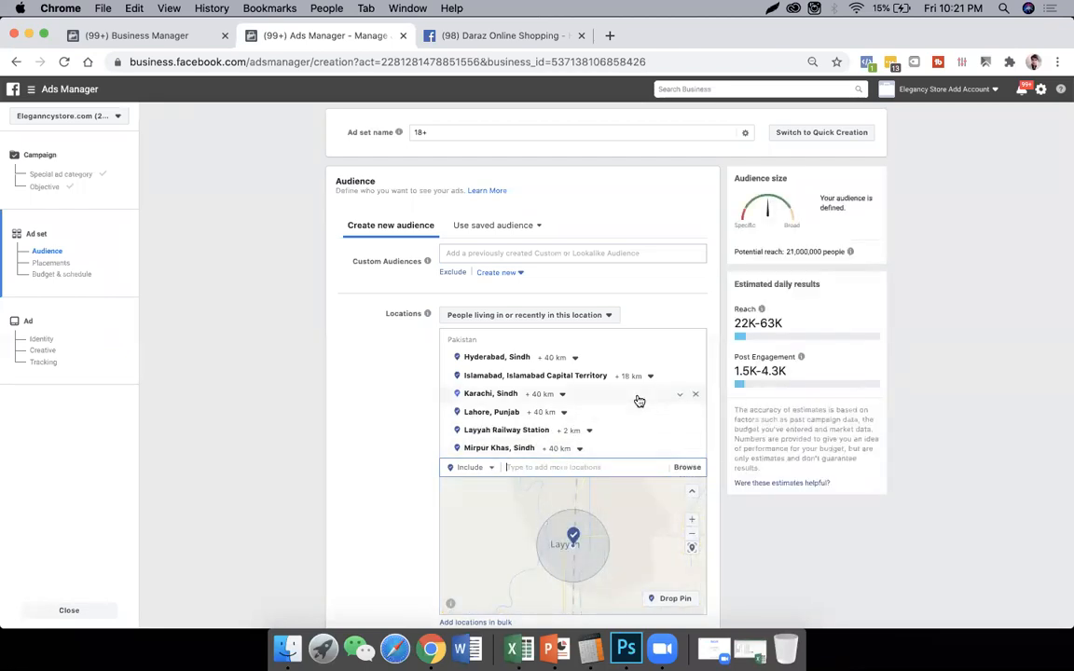
- Remove Layyah Railway Station, Mirpur Khas, Lahore, Karachi and Hyderabad from the included locations, keeping only Islamabad
scroll(643, 415, down, 1)
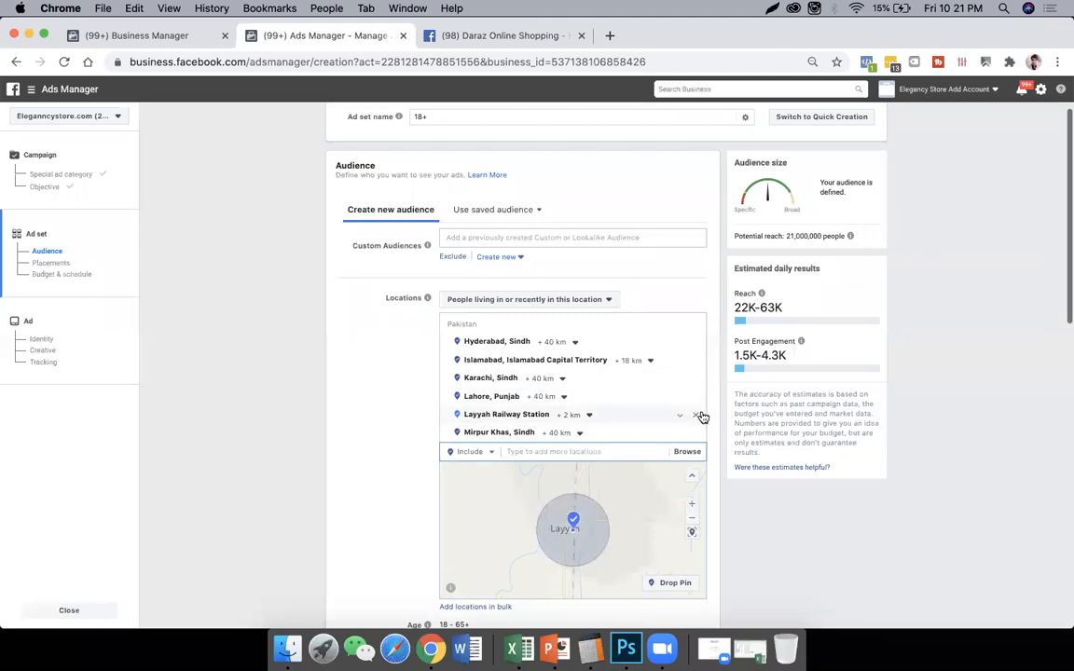
click(695, 414)
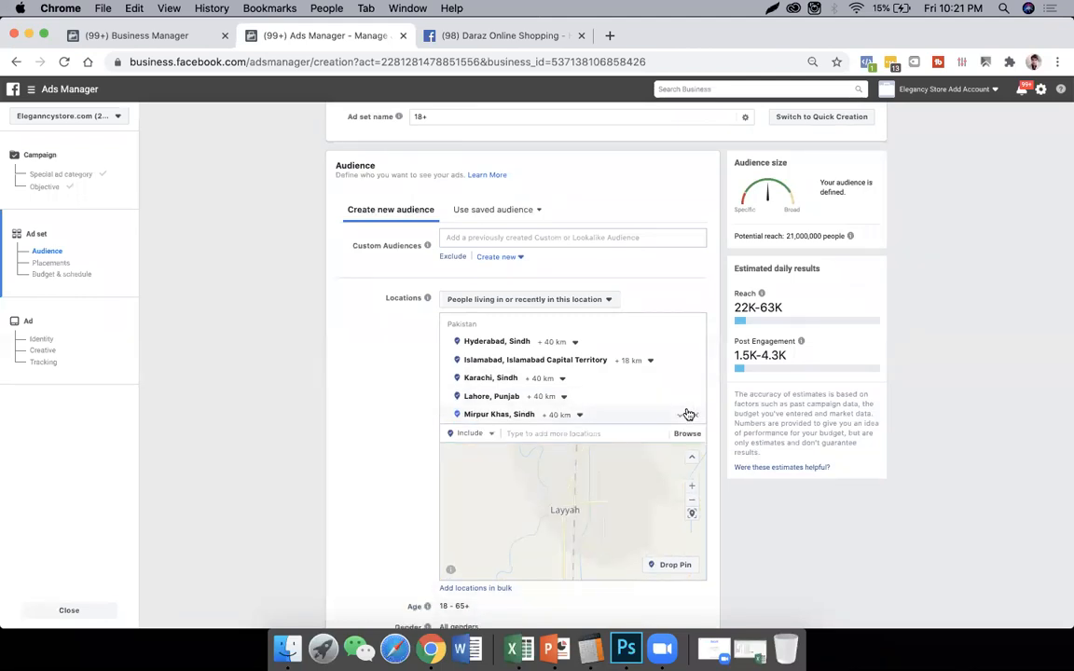
click(695, 413)
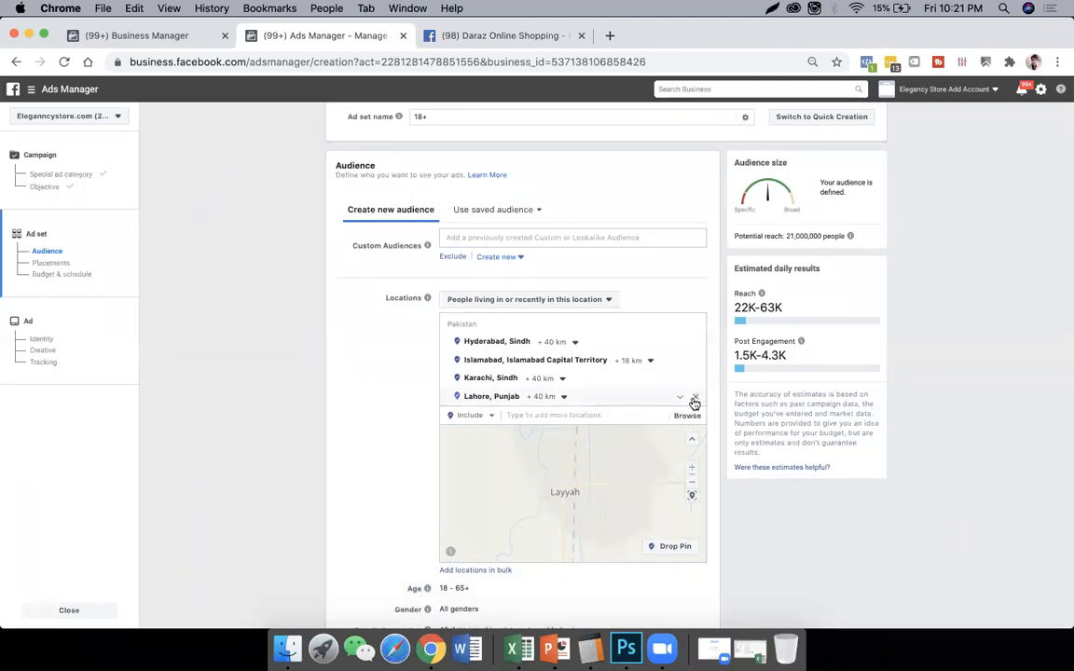
click(695, 396)
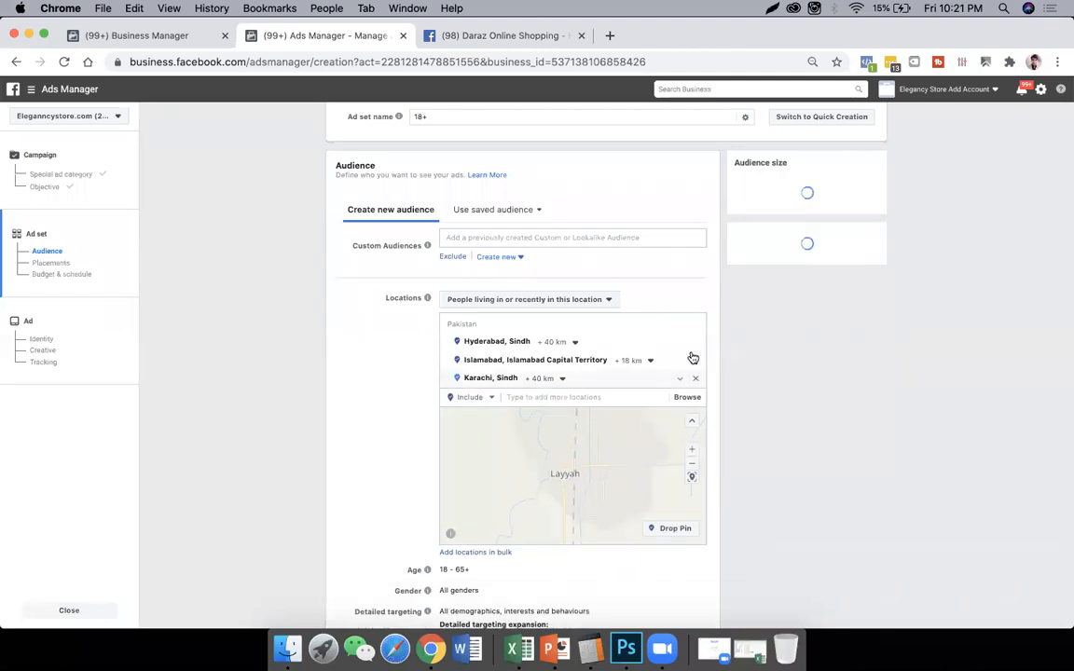
click(695, 379)
click(696, 343)
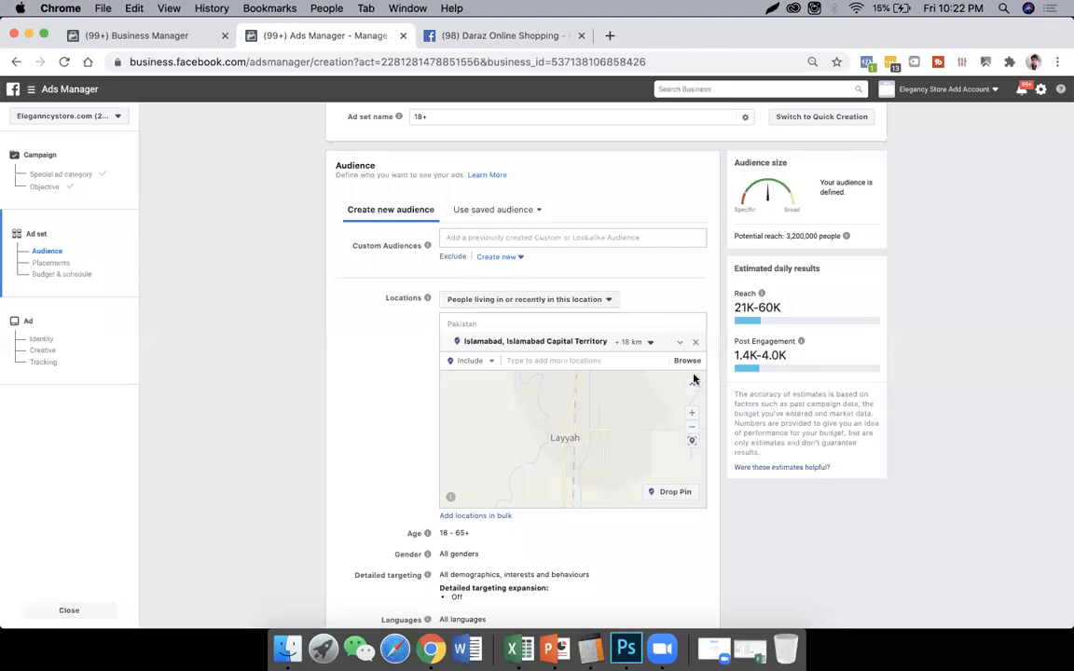
- Locate Islamabad and its targeted radius on the audience map, starting from the Layyah area
click(695, 426)
click(698, 429)
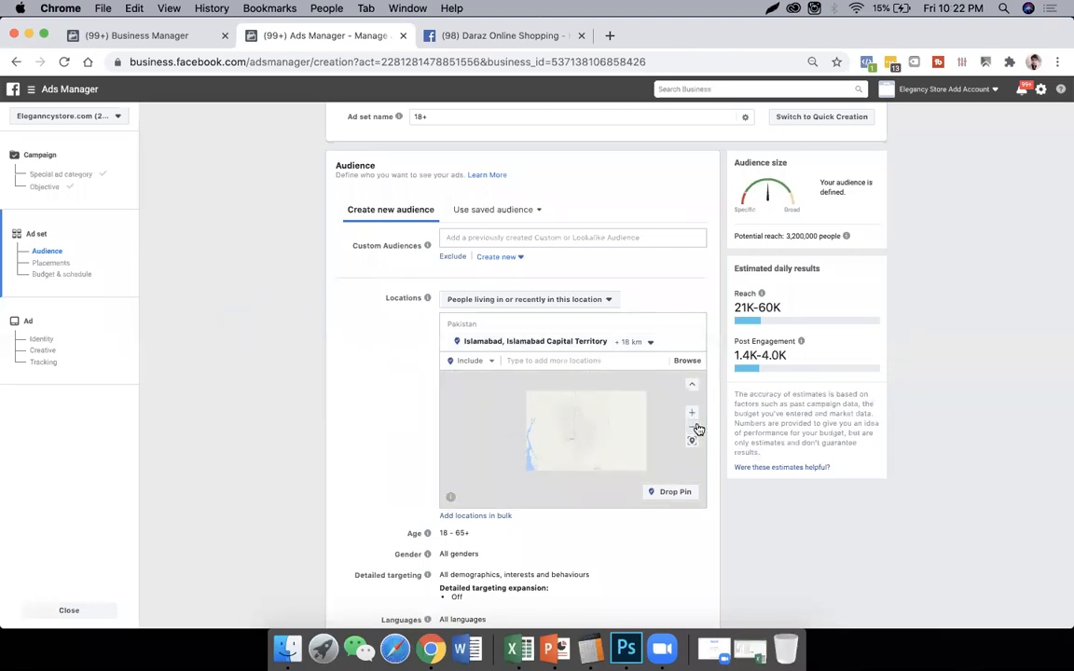
click(697, 429)
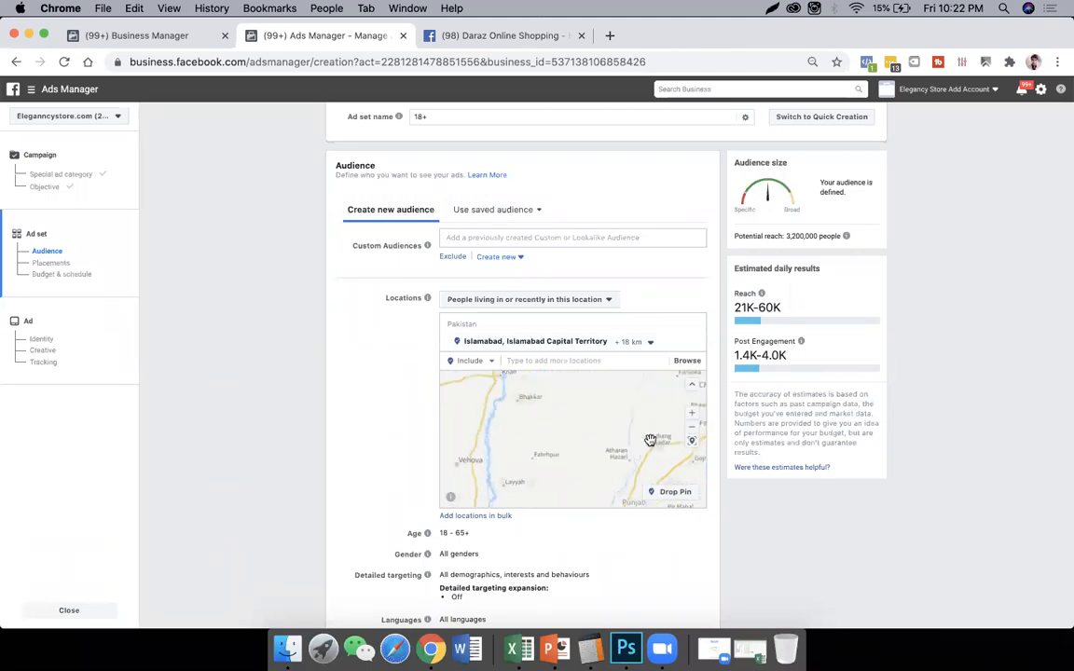
click(692, 426)
drag(626, 415, 534, 494)
drag(561, 421, 631, 411)
click(689, 413)
click(690, 413)
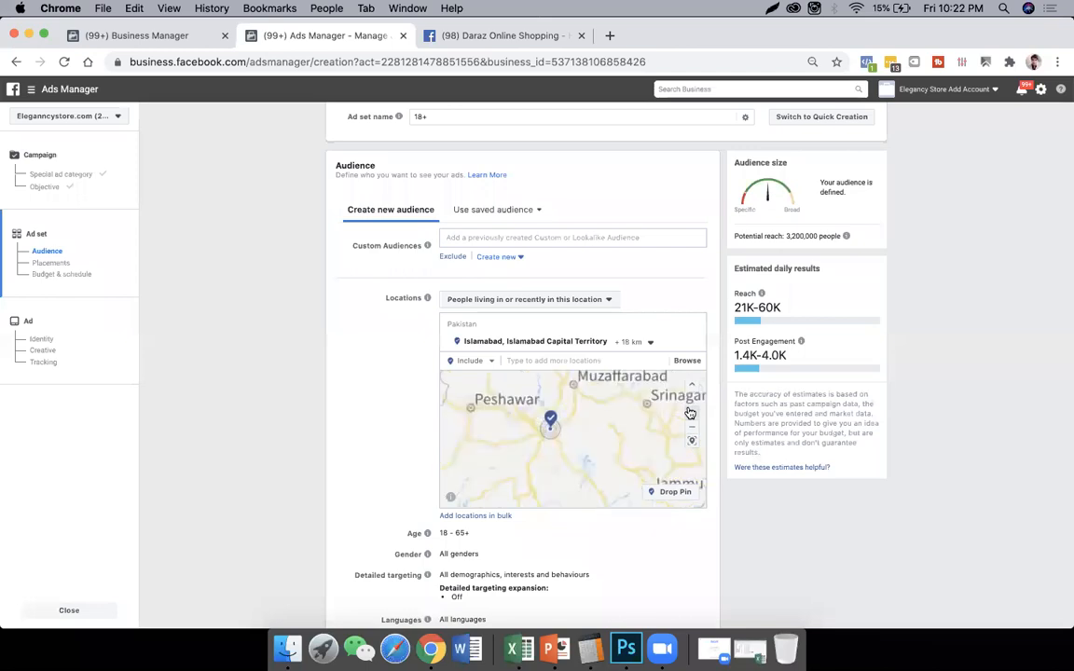
click(690, 413)
click(690, 413)
drag(487, 405, 587, 435)
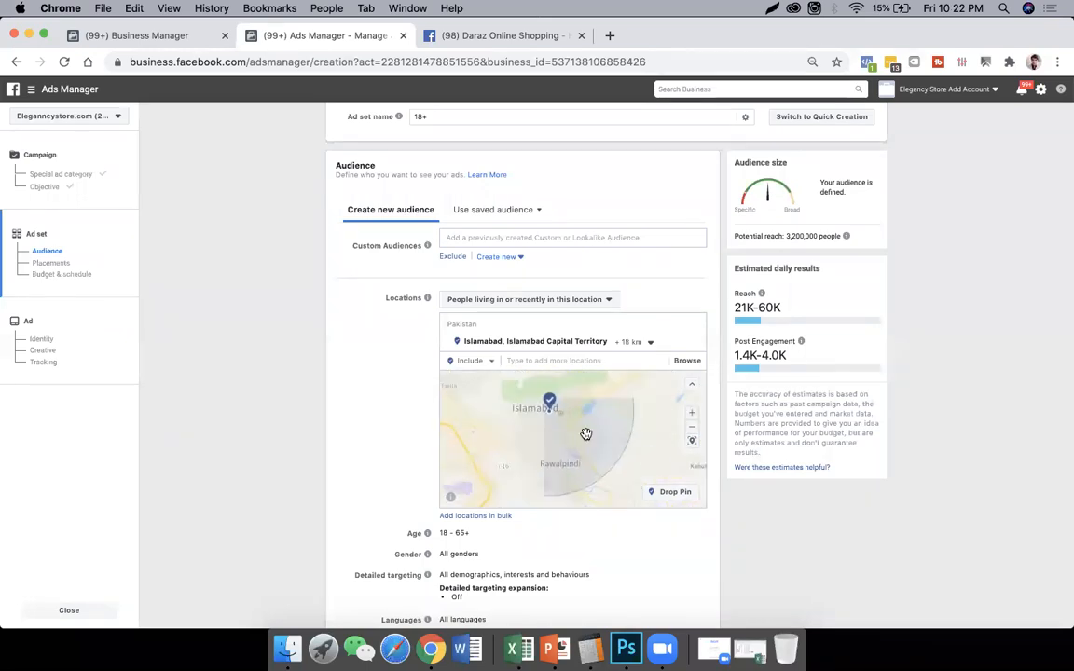
- Examine the streets and sectors around G-9 in Islamabad on the map to find a precise spot to target
click(691, 413)
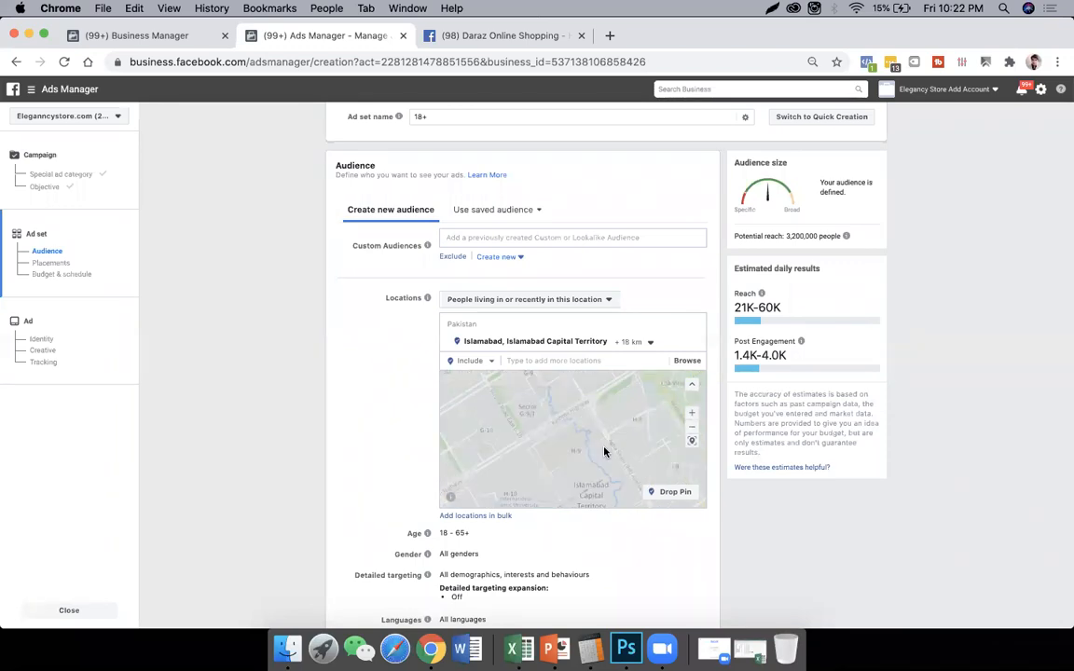
click(693, 413)
click(697, 414)
drag(579, 387, 651, 469)
drag(525, 427, 694, 413)
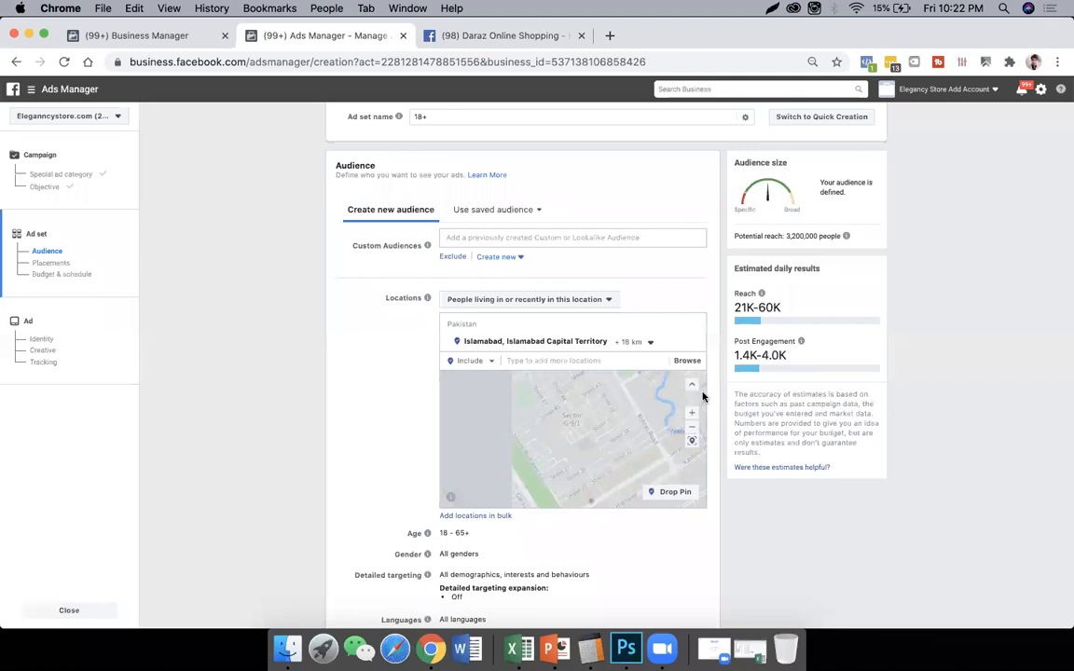
click(693, 413)
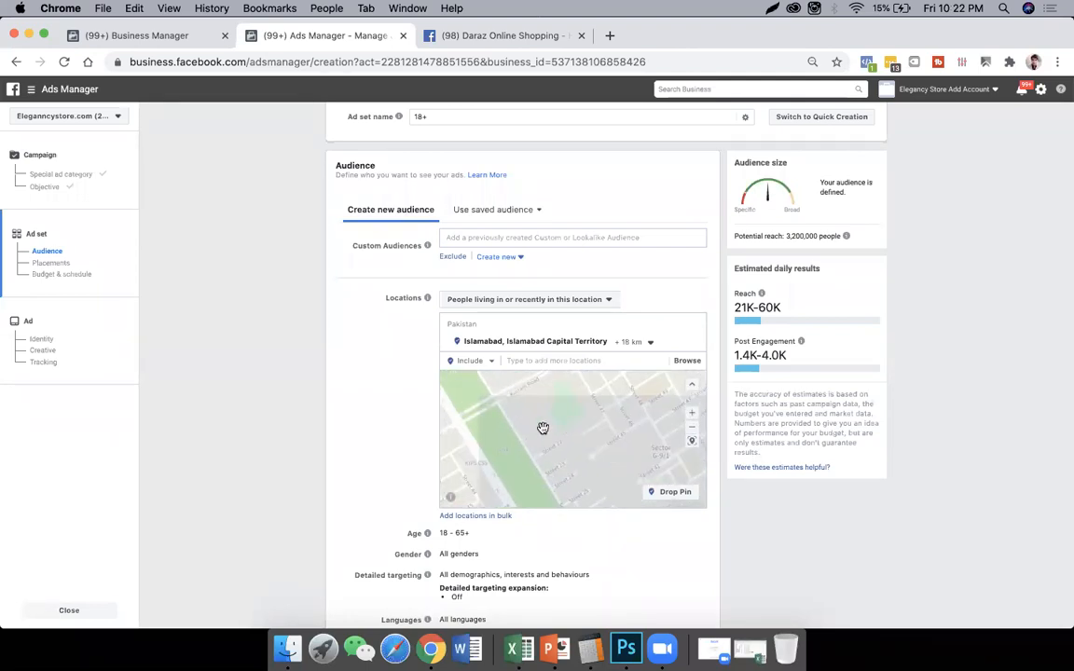
drag(542, 429, 691, 422)
drag(569, 438, 597, 416)
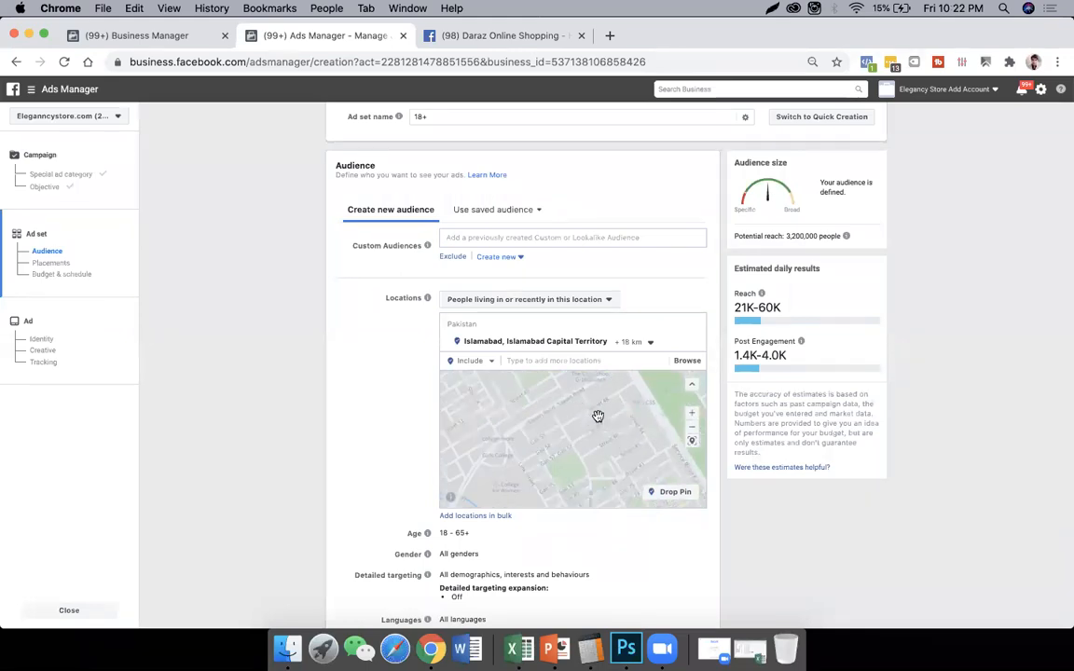
click(691, 412)
drag(480, 448, 534, 418)
click(693, 428)
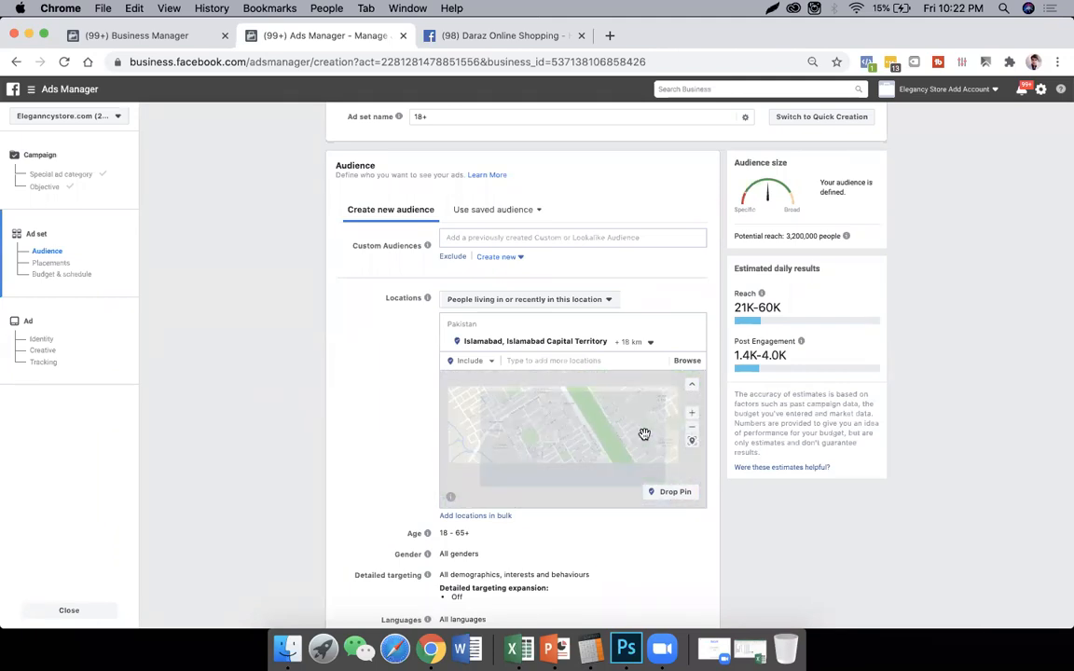
drag(616, 443, 595, 468)
drag(545, 392, 615, 452)
drag(621, 379, 556, 444)
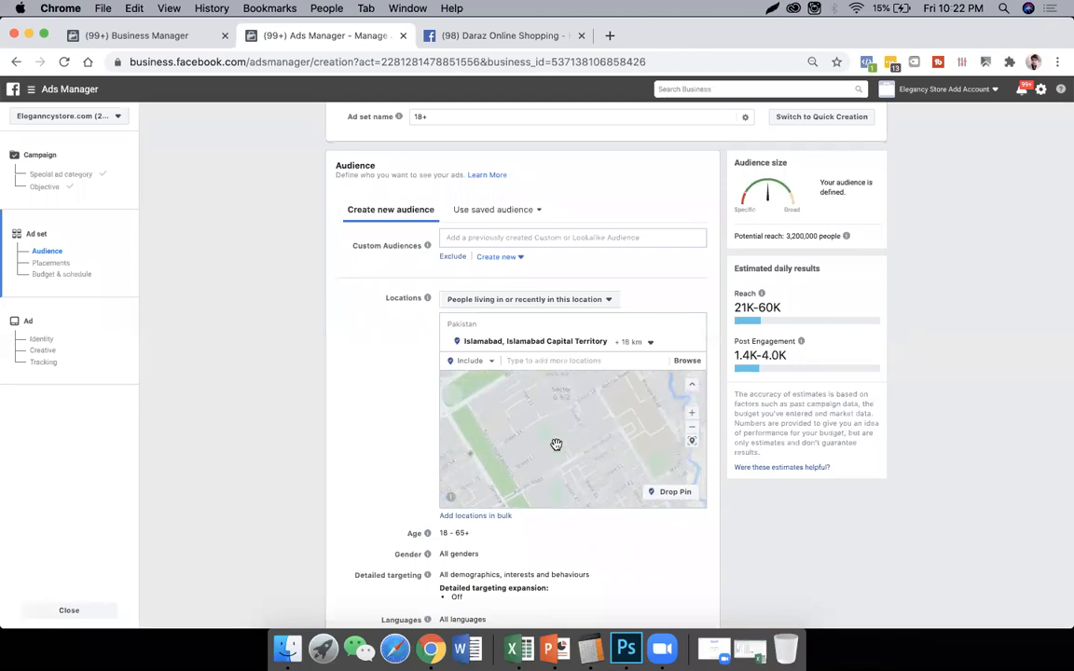
- Drop a location pin on a street junction in Islamabad's G-9 area, at (33.6881, 73.0288)
click(690, 412)
click(690, 412)
click(690, 412)
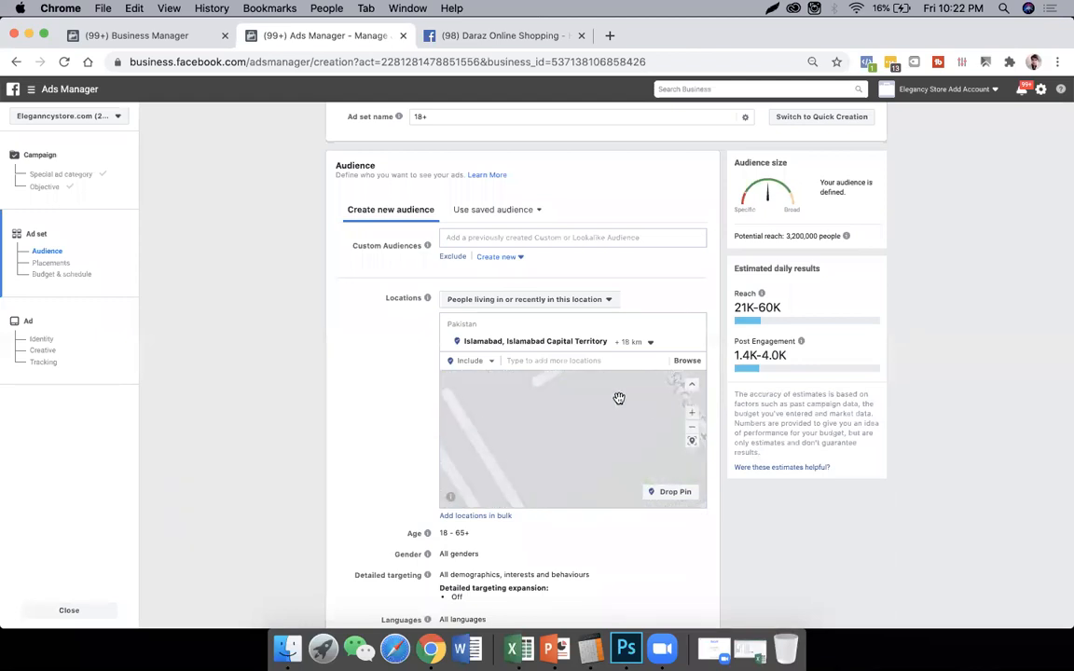
drag(593, 399, 589, 461)
click(690, 416)
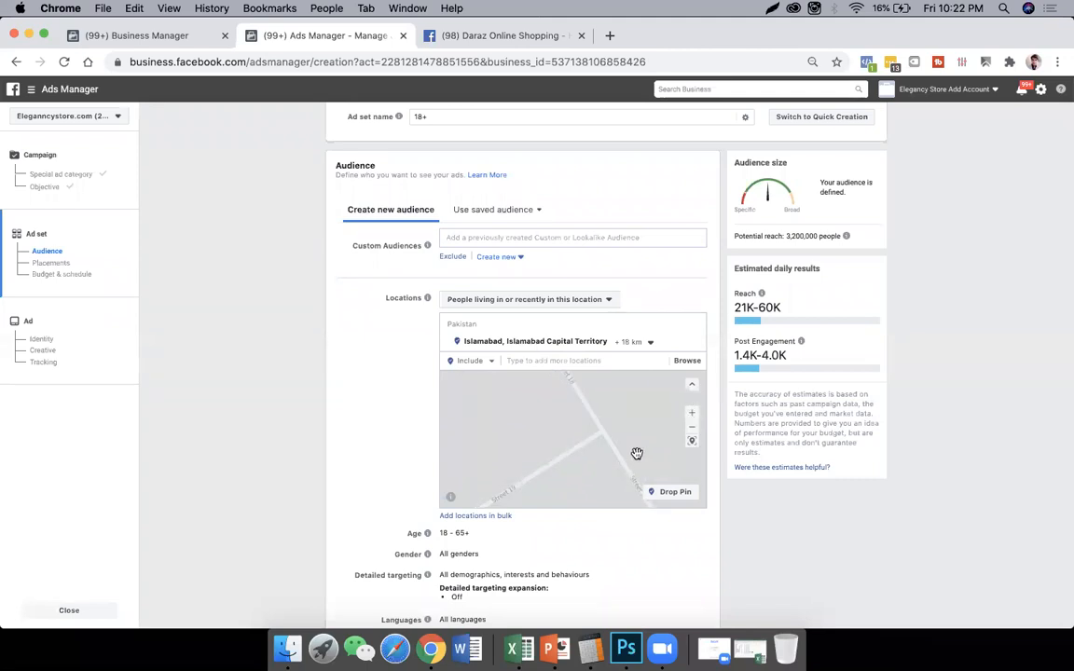
click(677, 495)
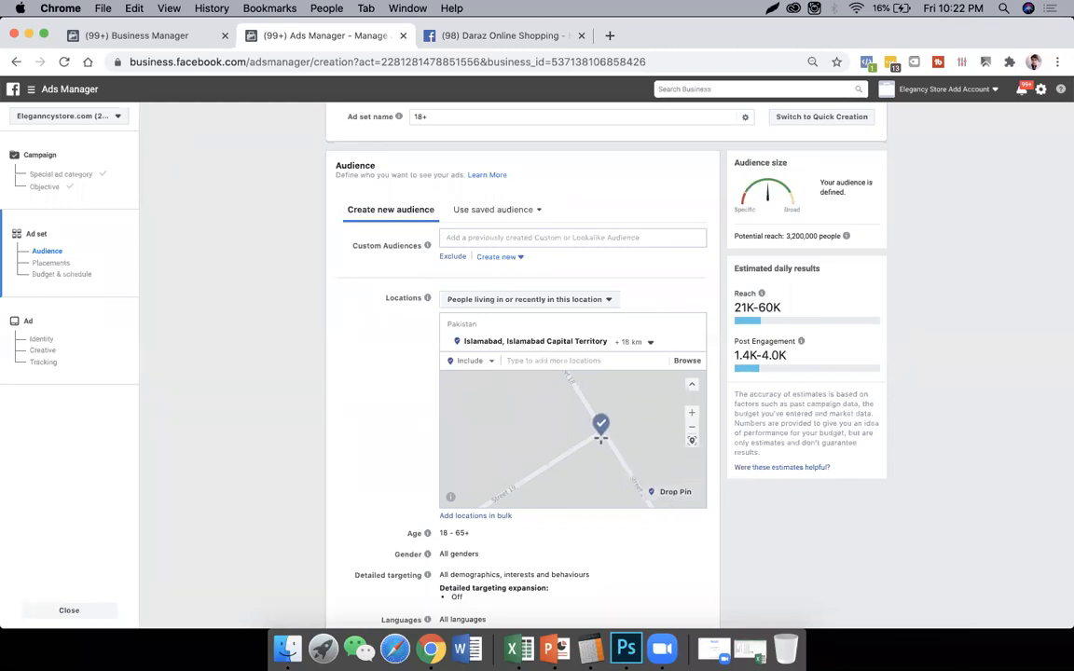
click(600, 438)
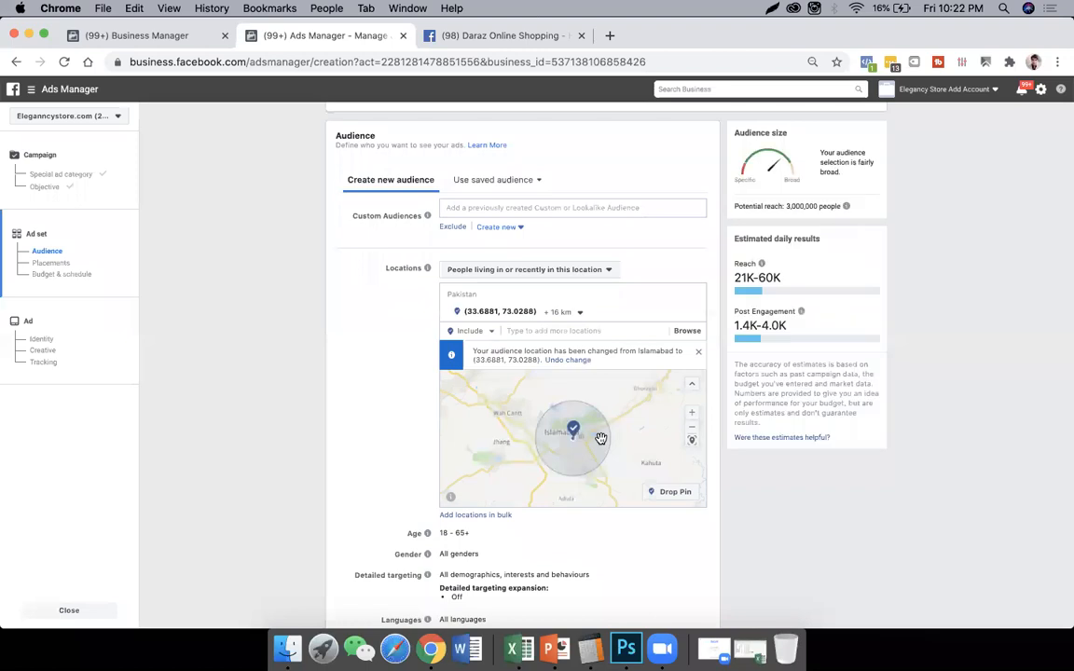
- Reduce the targeting radius around the dropped pin to 1 km
click(580, 315)
drag(559, 349, 527, 350)
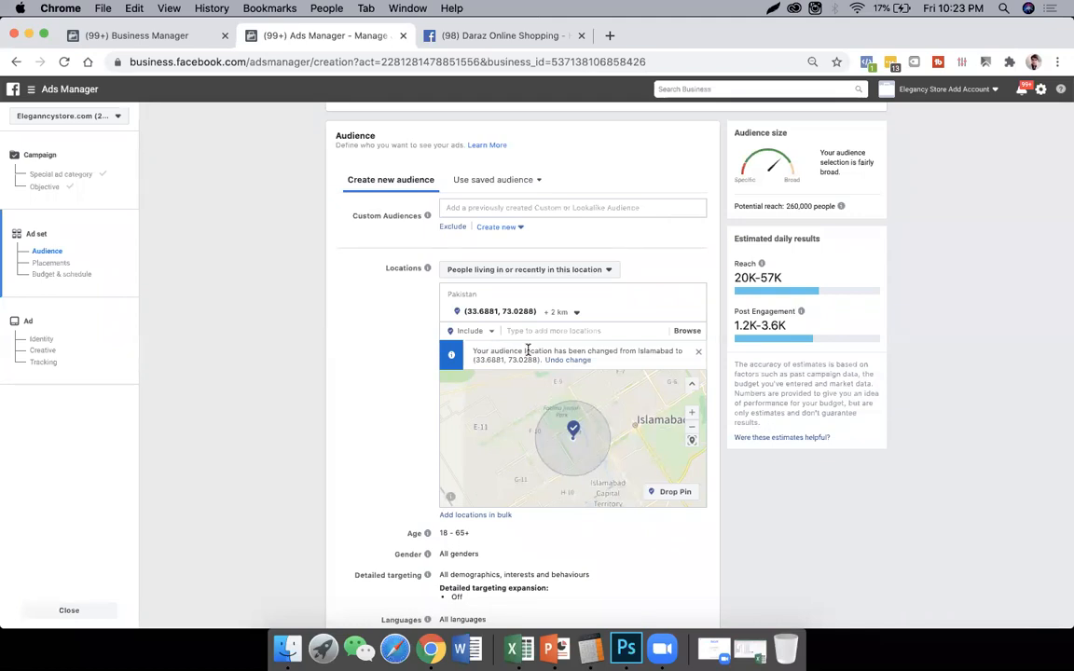
click(567, 313)
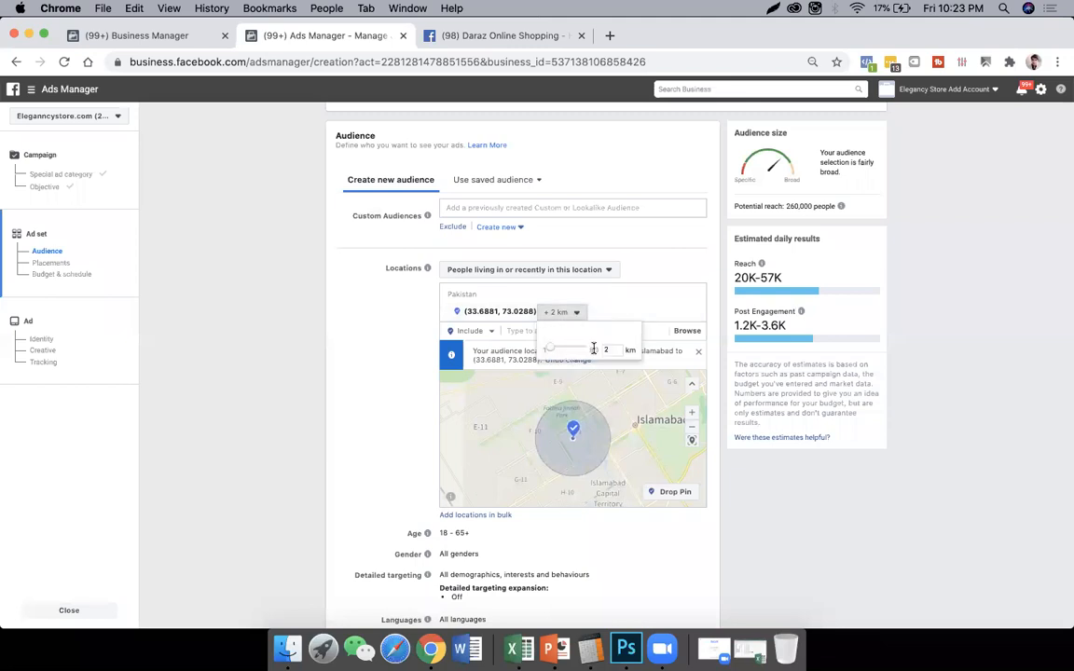
click(604, 349)
text(1)
key(Return)
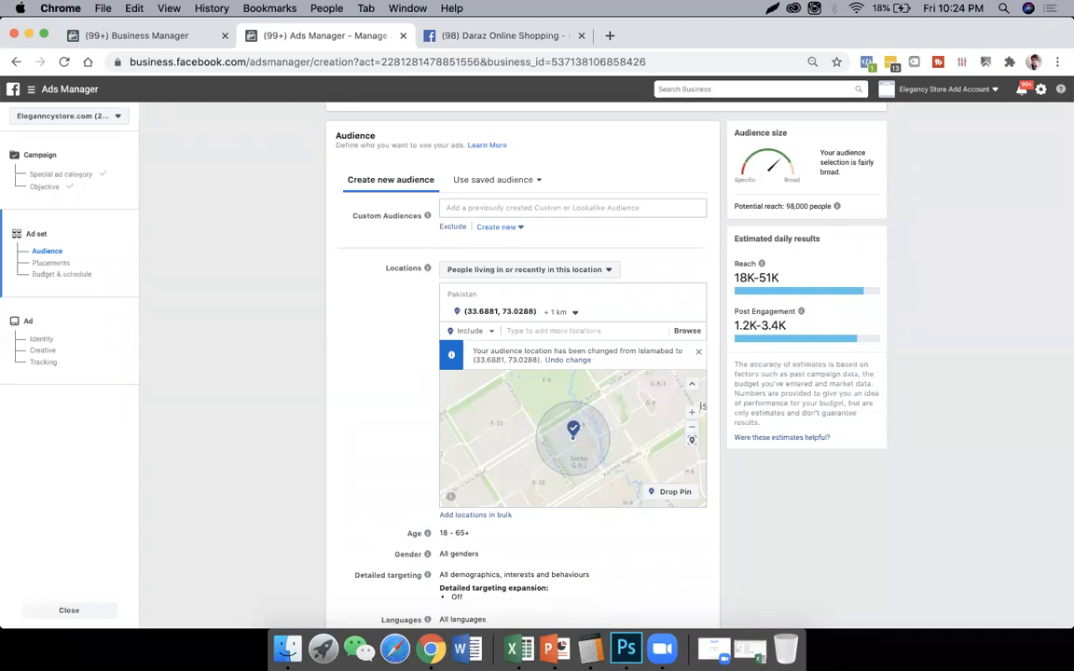
- Inspect the area covered by the pin's 1 km radius and the surrounding parts of Islamabad on the map
click(692, 412)
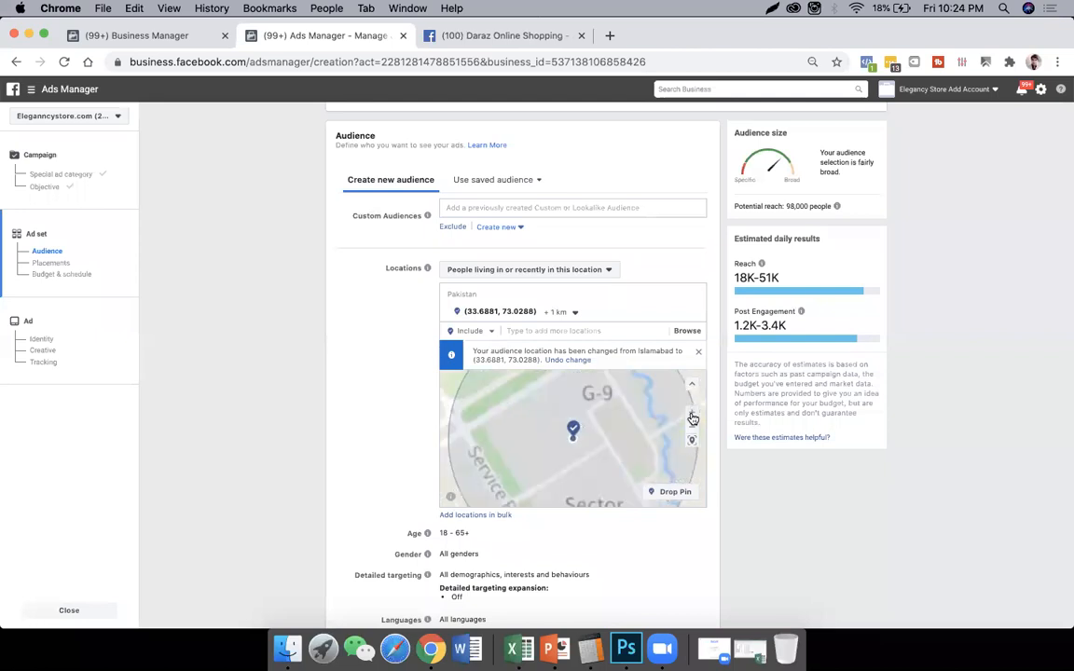
drag(613, 440, 574, 410)
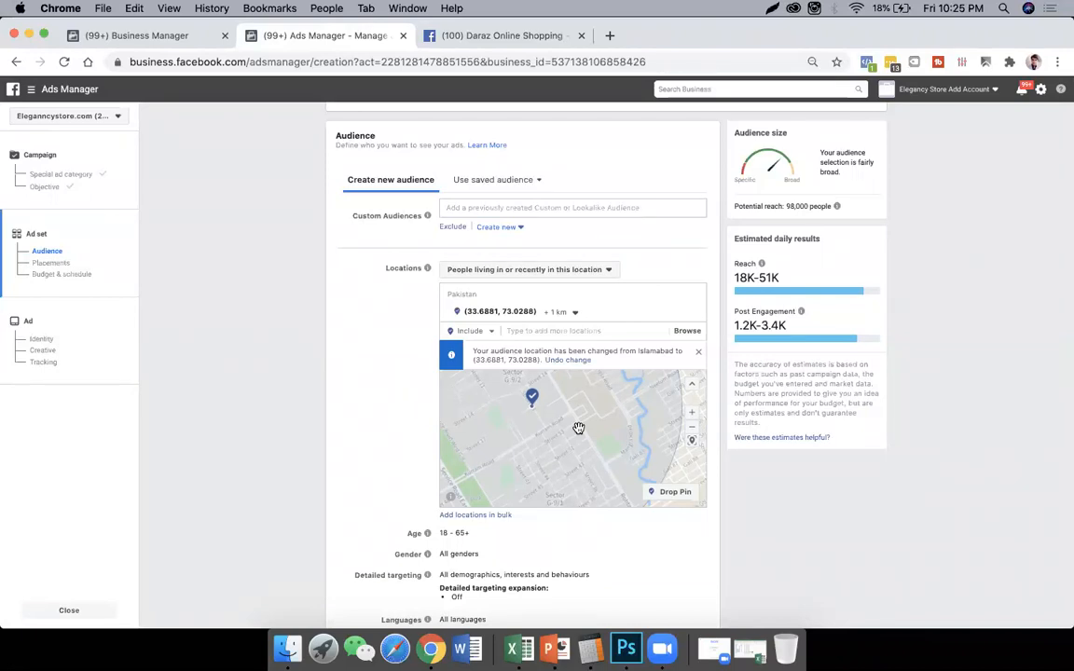
click(691, 429)
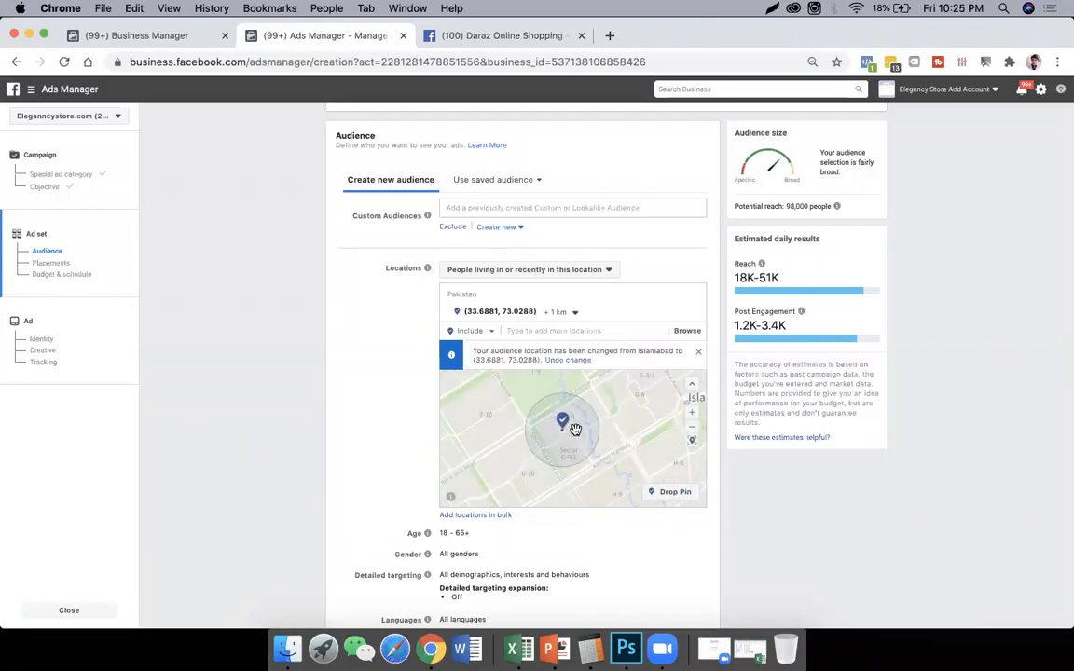
click(690, 429)
click(690, 429)
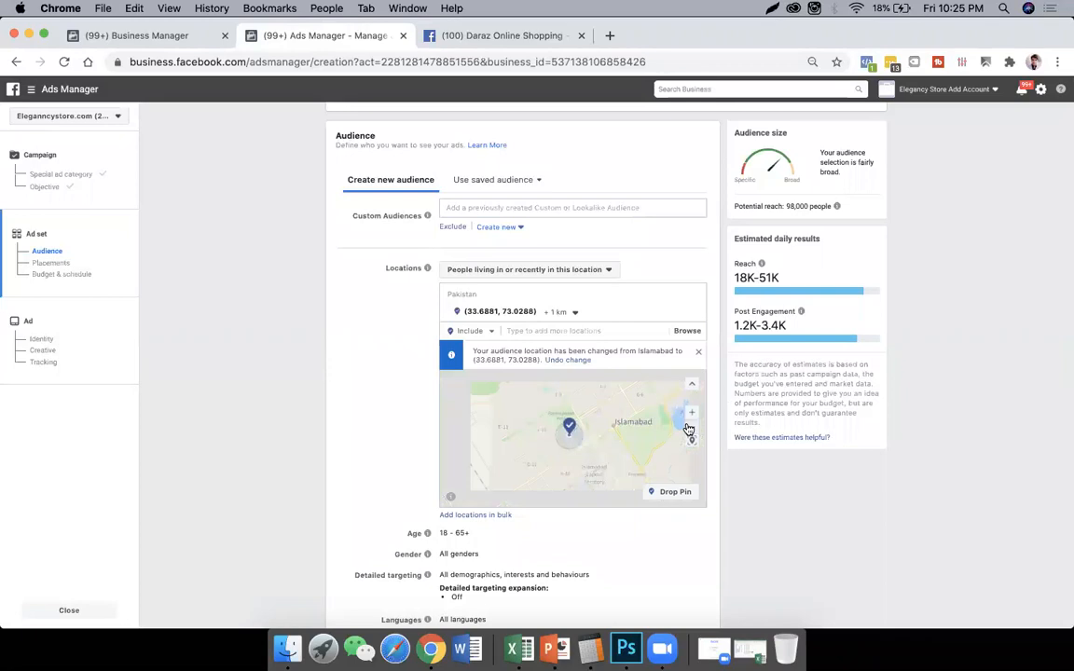
click(691, 429)
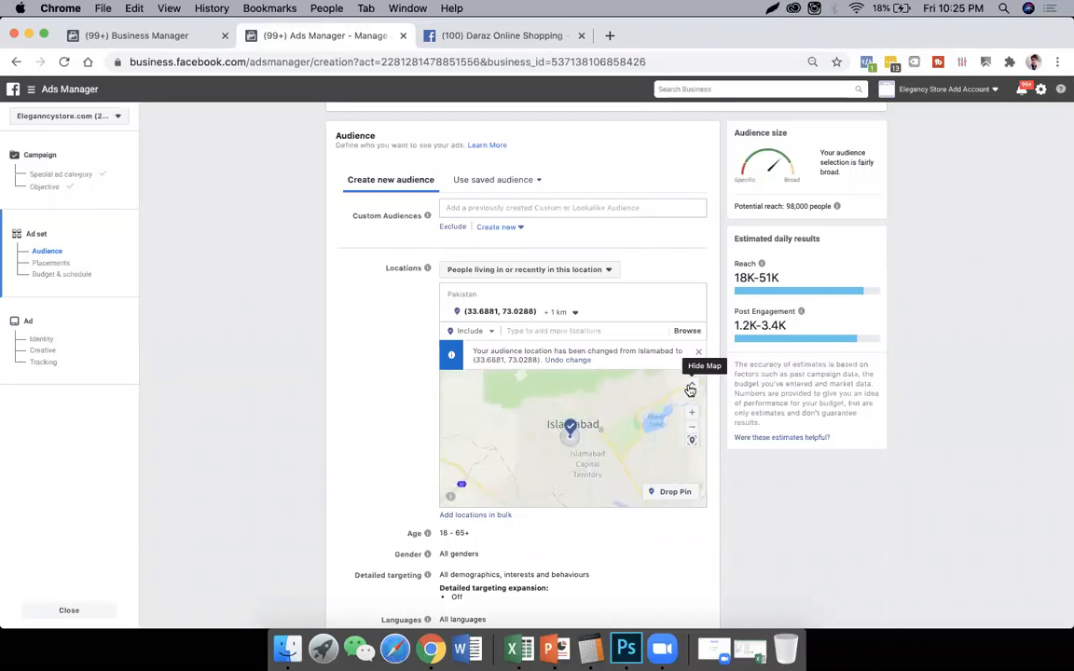
click(693, 412)
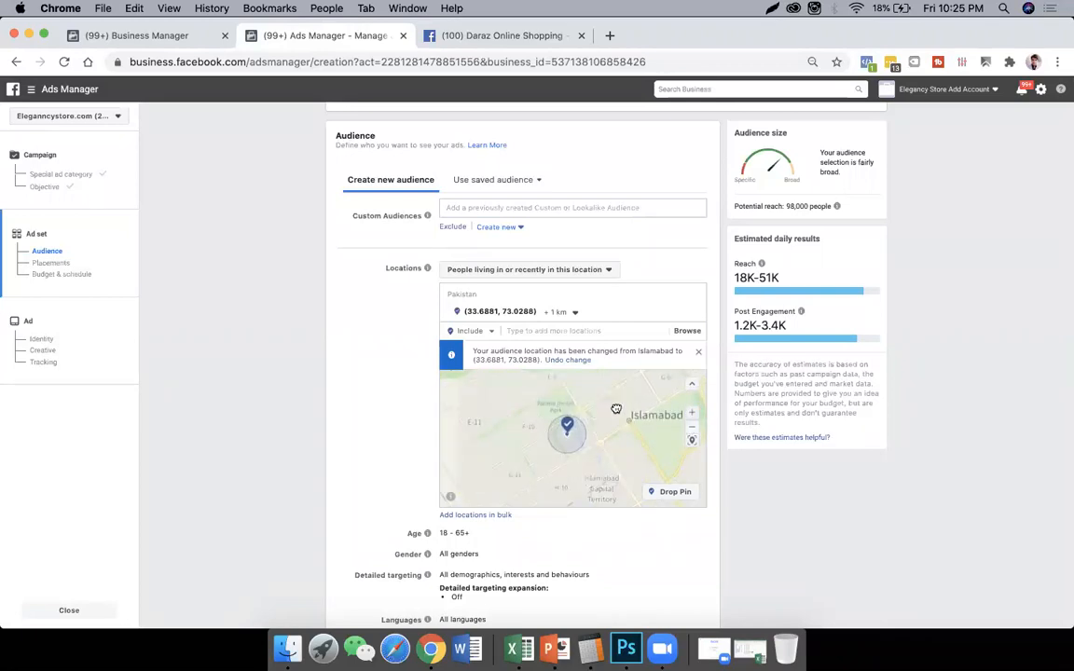
drag(616, 410, 574, 450)
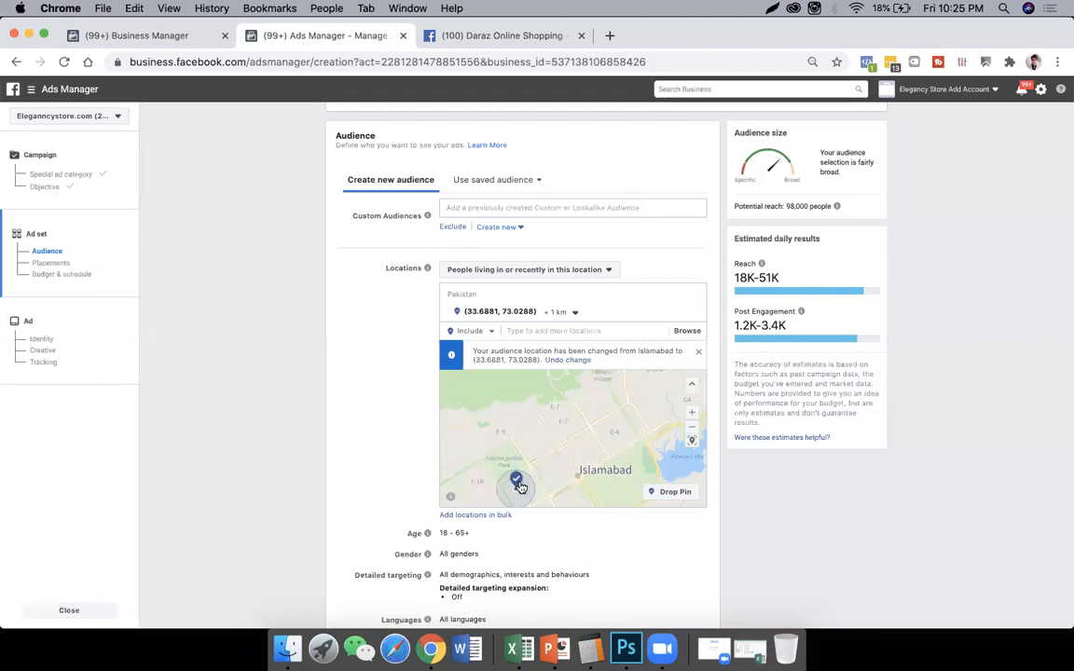
drag(521, 488, 579, 436)
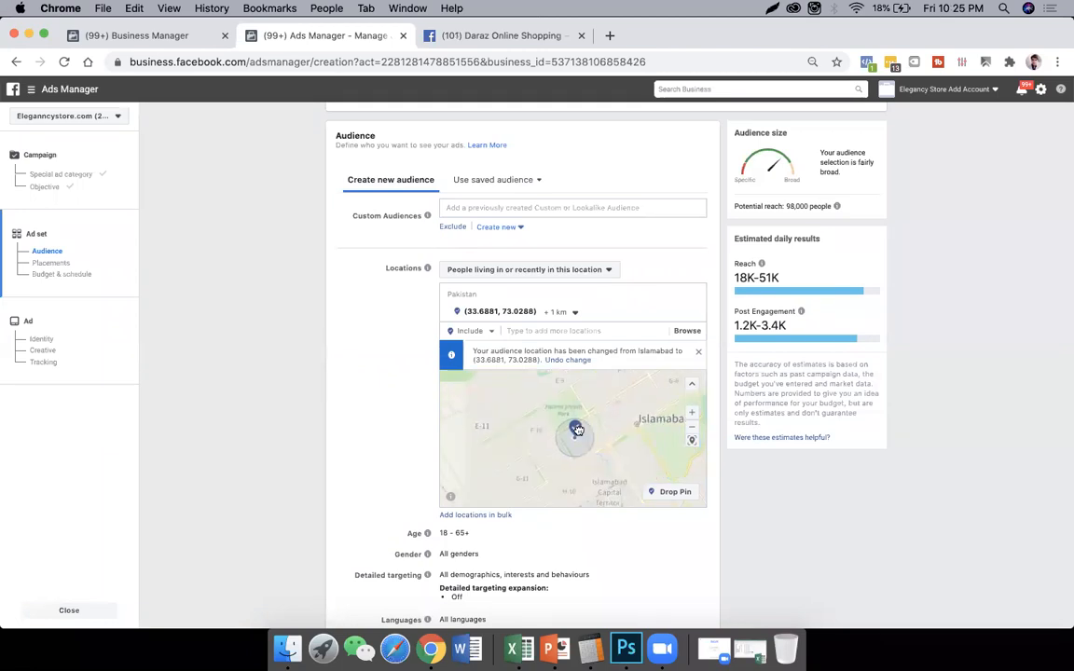
click(691, 416)
click(692, 416)
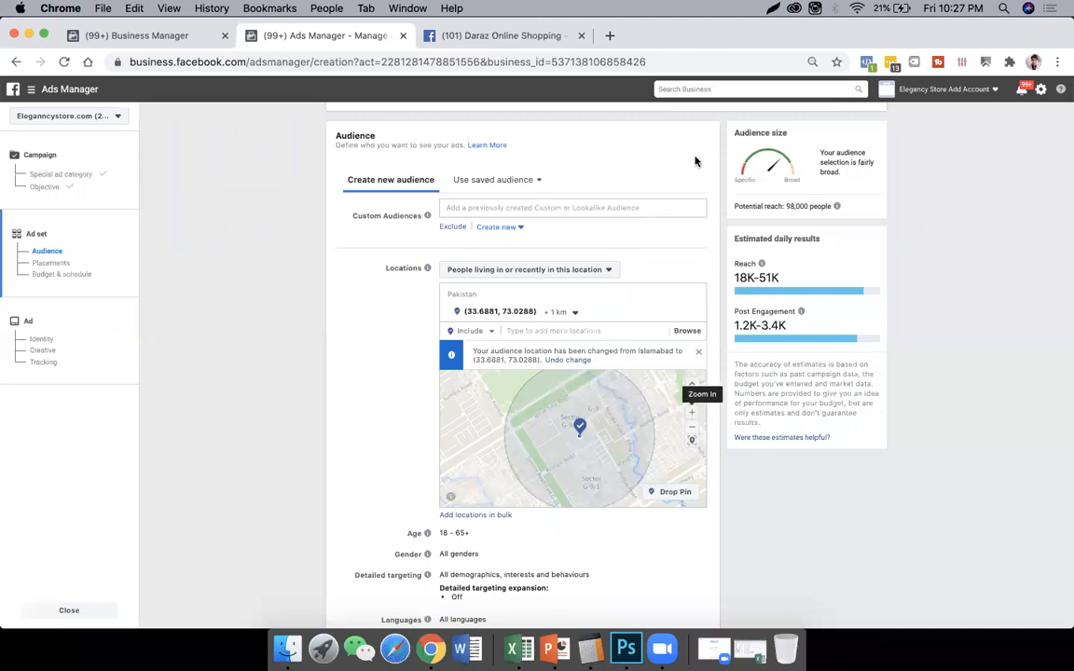
- Replace the dropped pin with the whole of Pakistan as the audience location
click(586, 331)
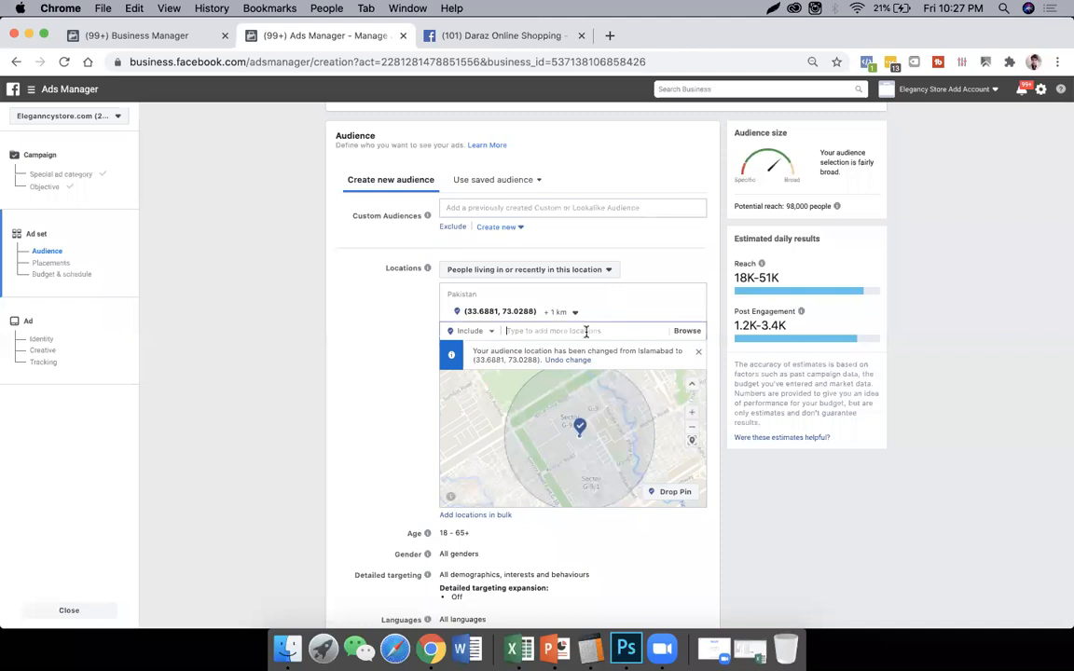
text(pak)
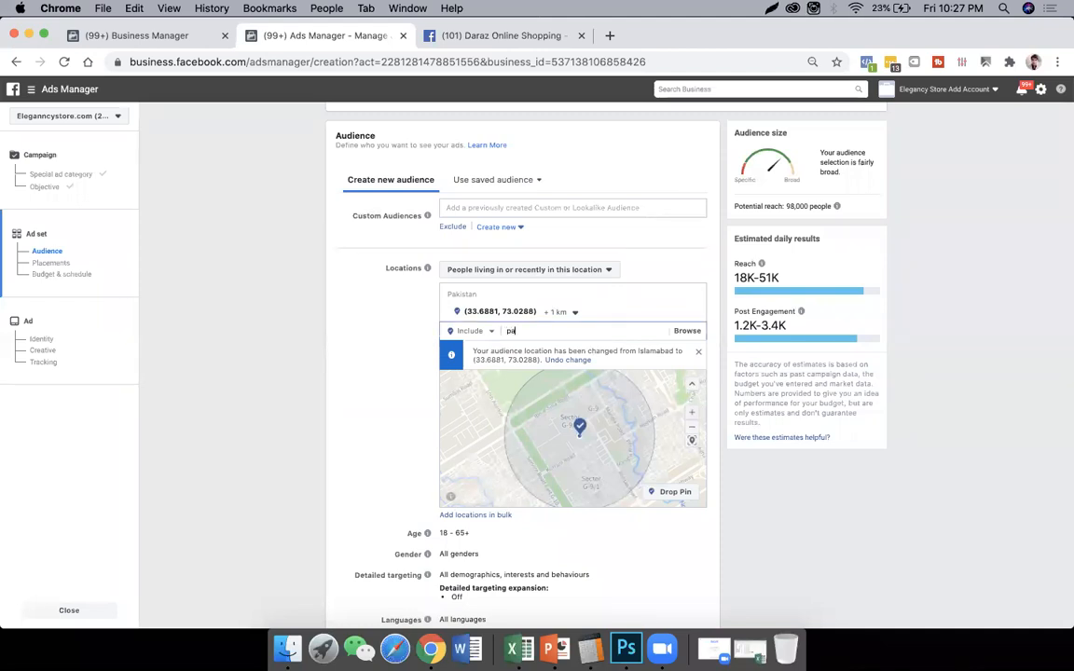
text(ista)
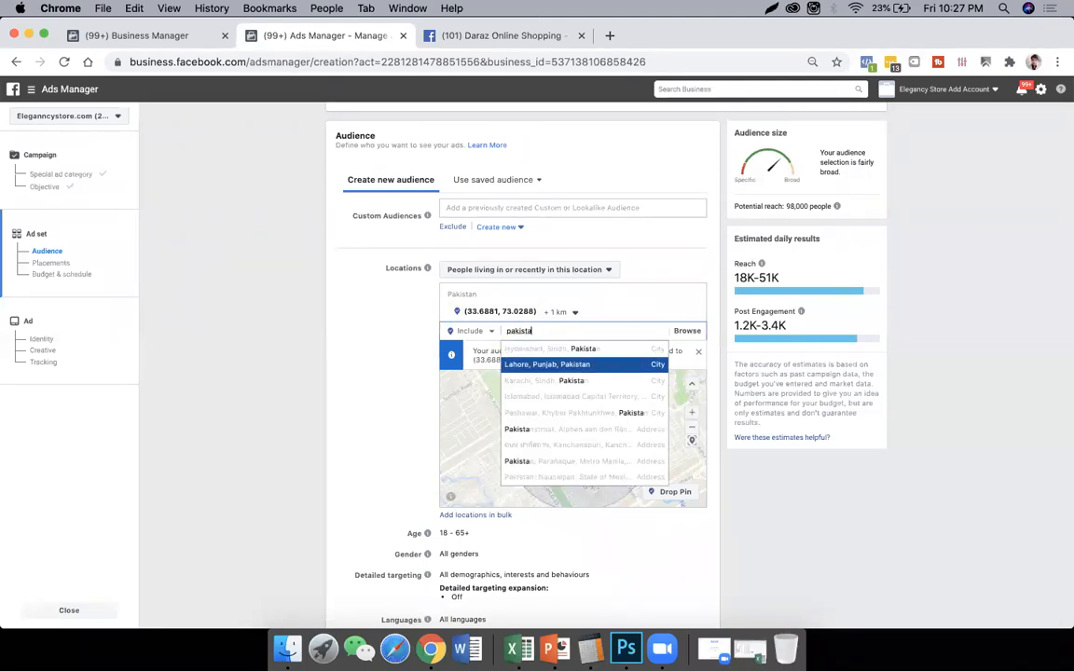
text(n)
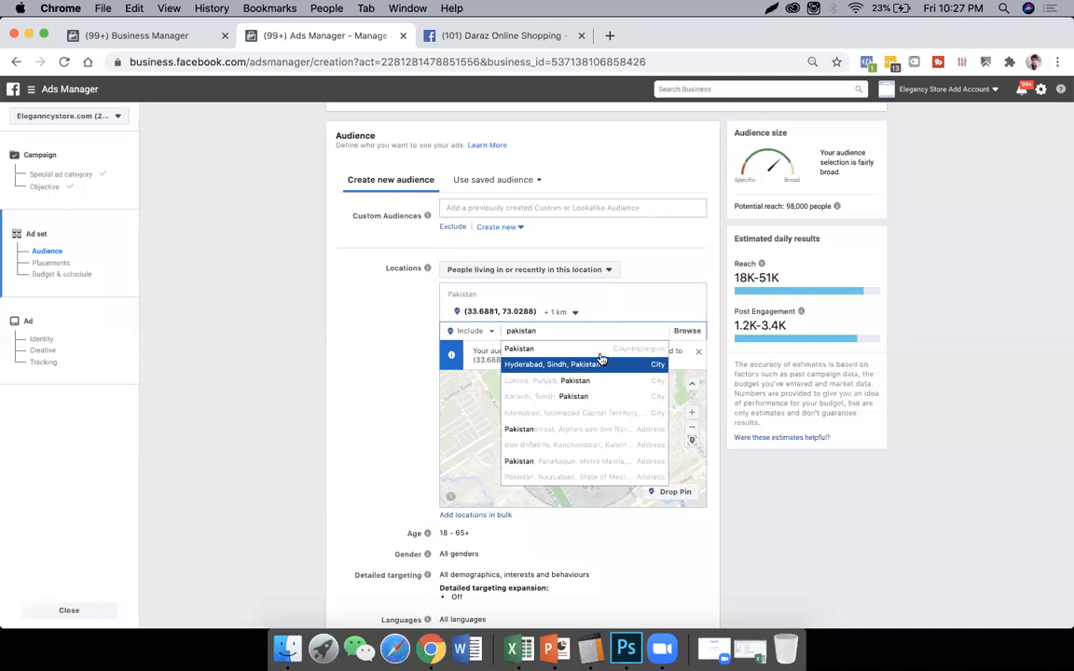
key(Return)
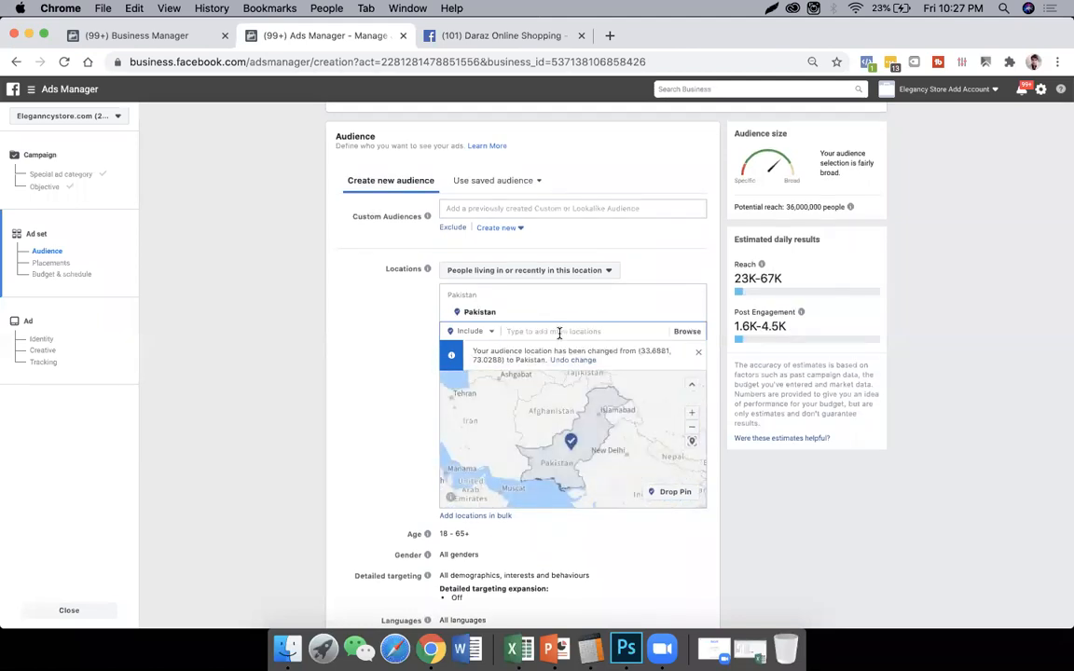
text(uni)
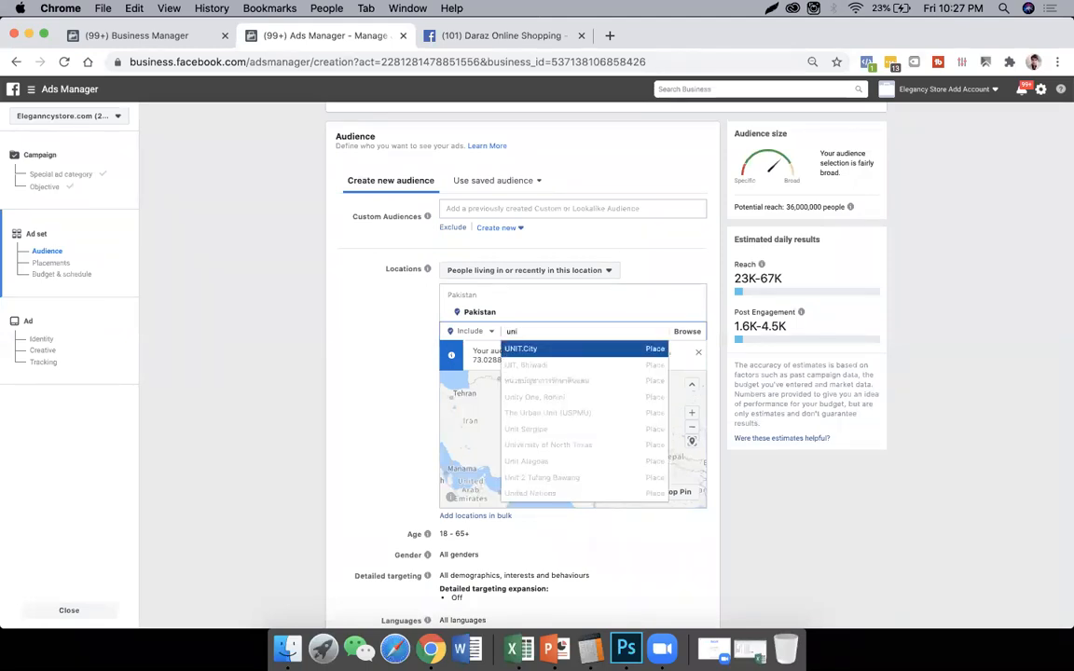
text(n)
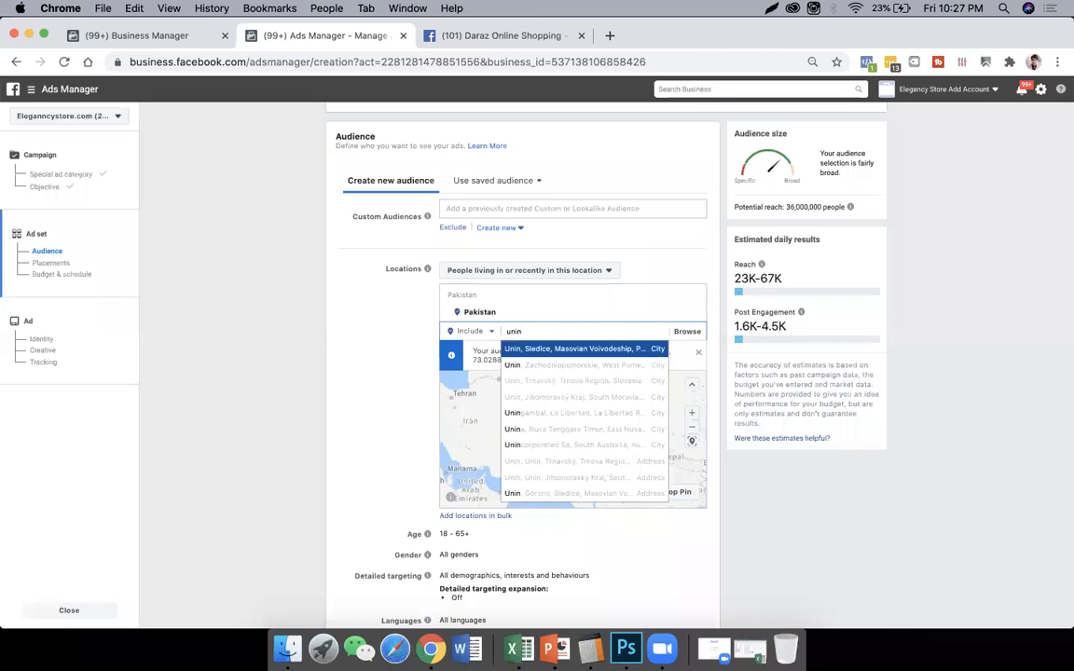
key(Return)
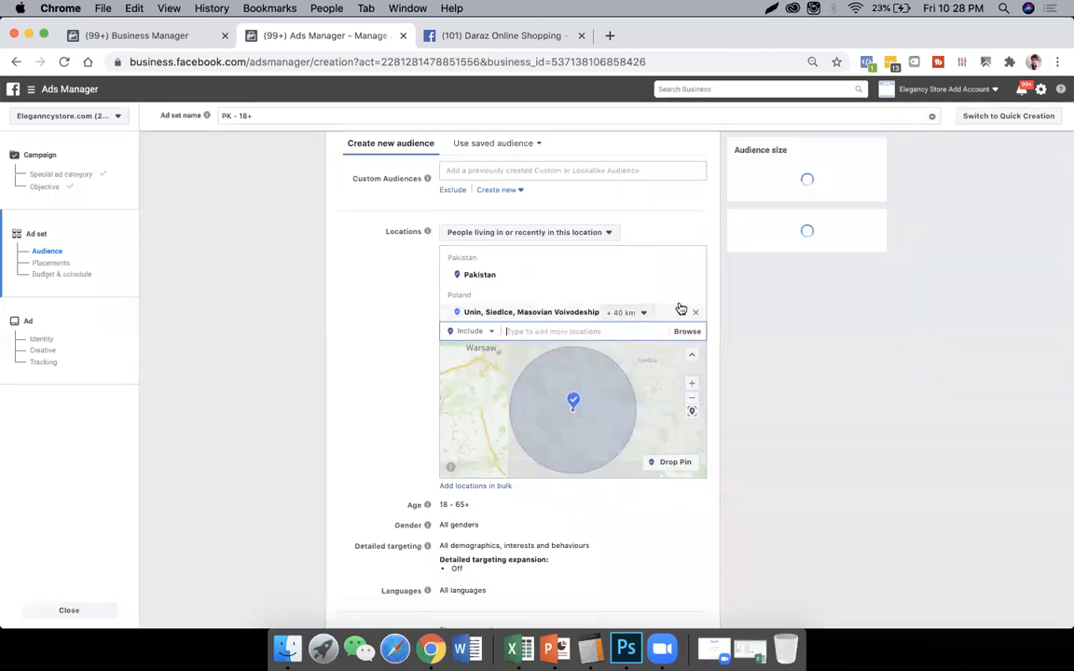
click(695, 314)
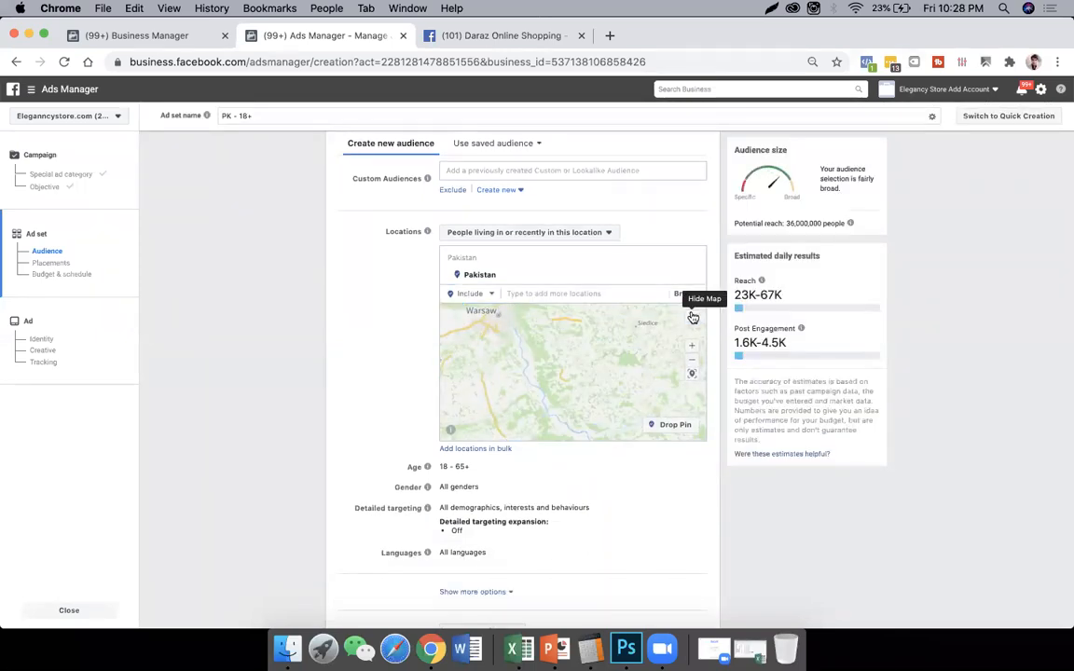
- Open the audience's age range and gender settings for editing
scroll(689, 340, down, 2)
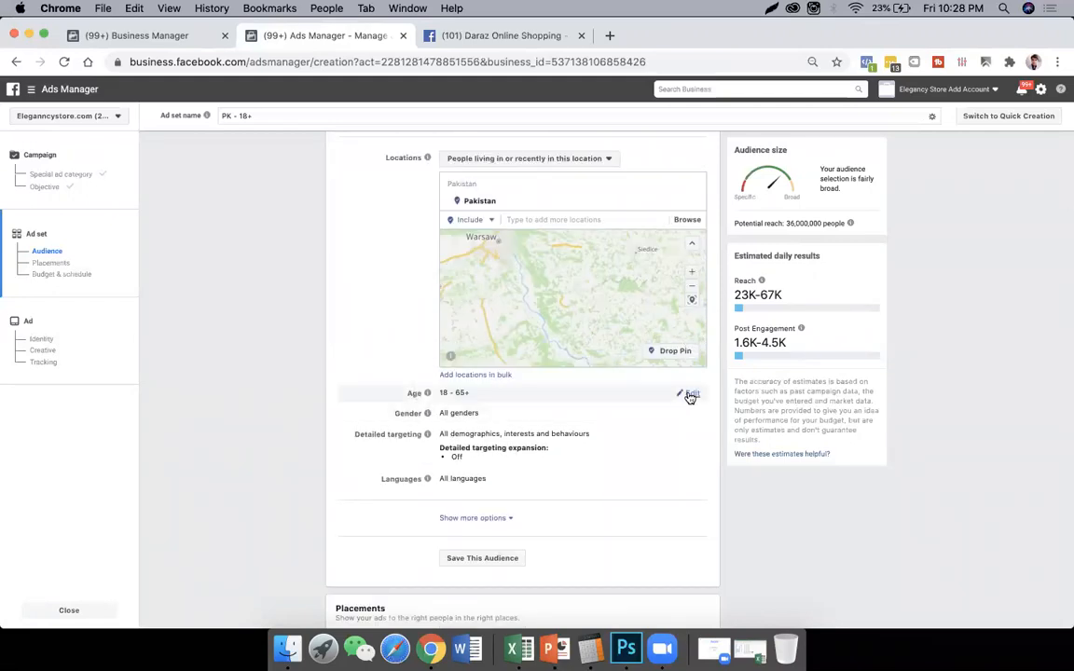
click(691, 395)
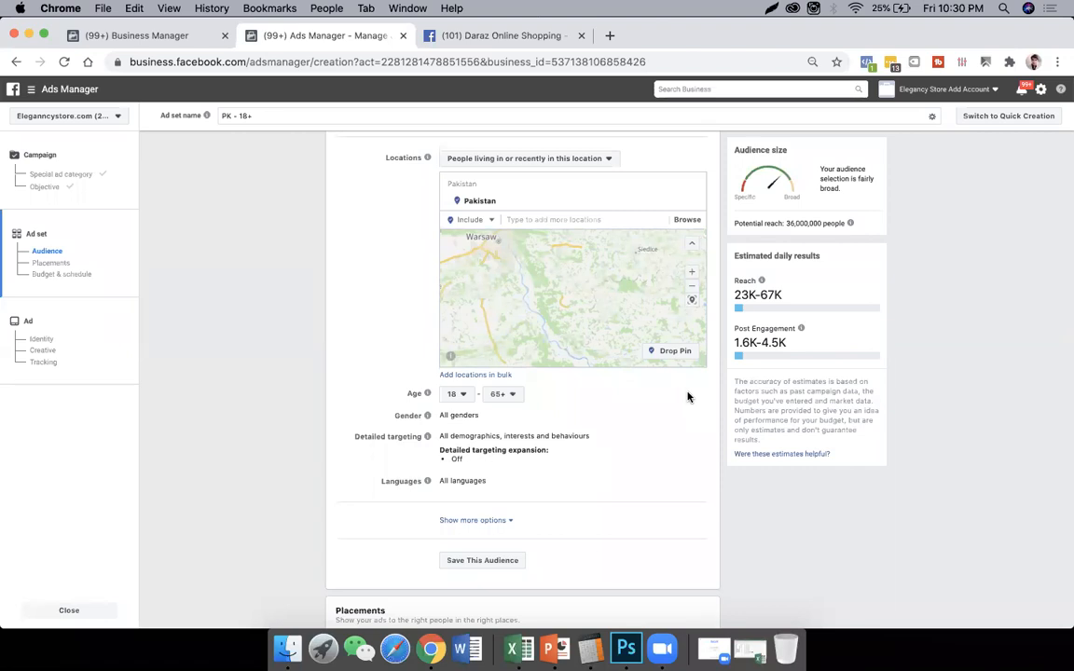
scroll(688, 396, down, 2)
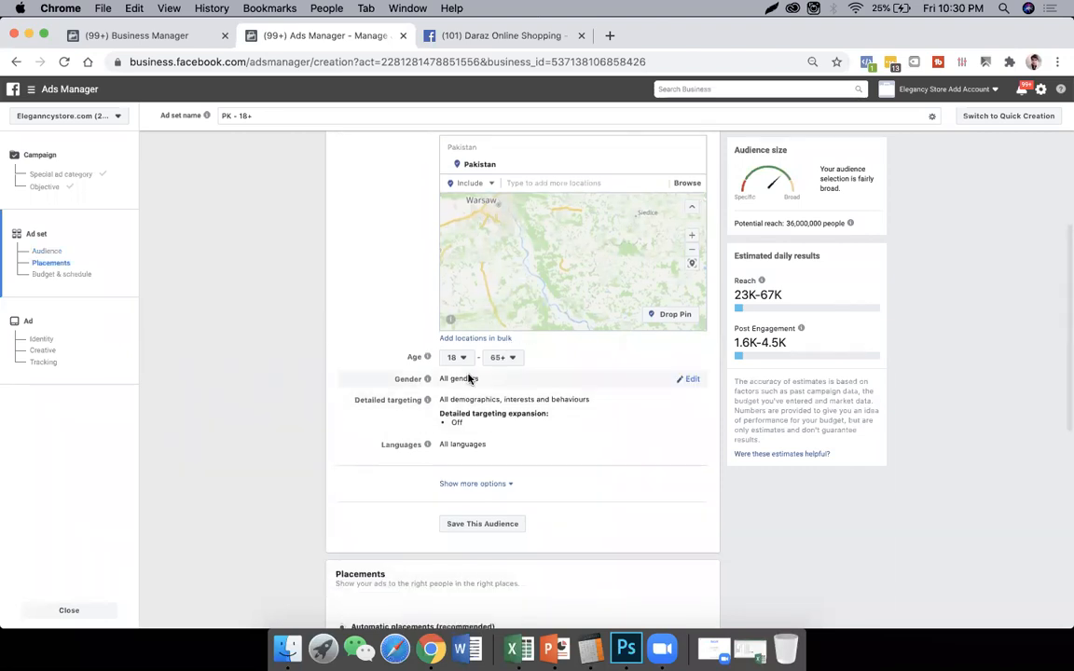
click(695, 379)
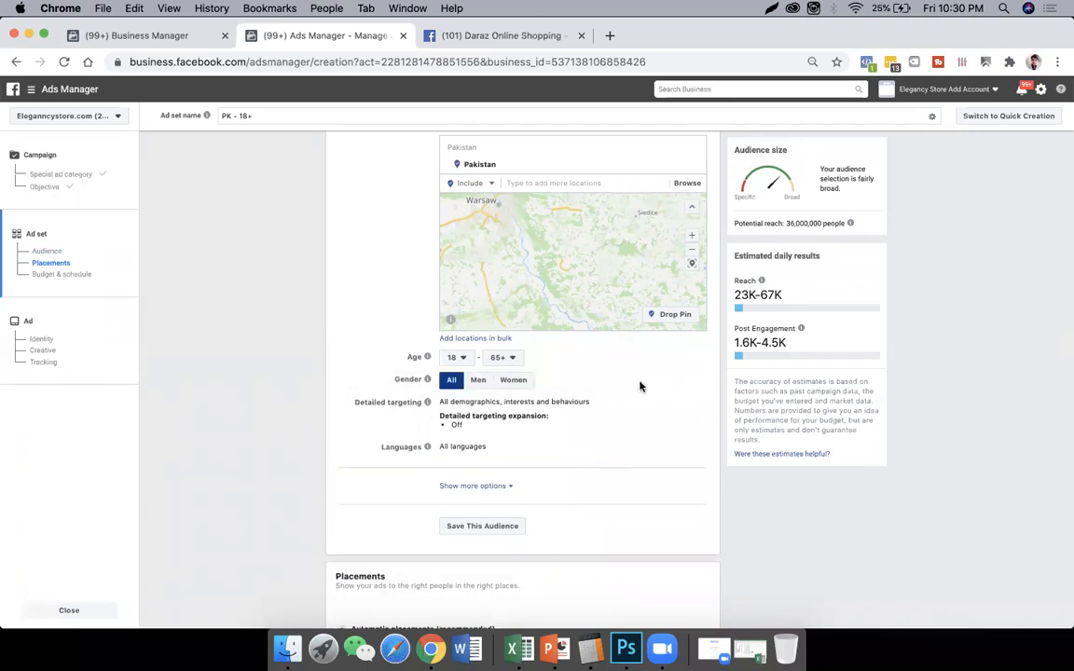
- Try the Women and Men gender options in turn, and set the audience's gender back to All
click(514, 381)
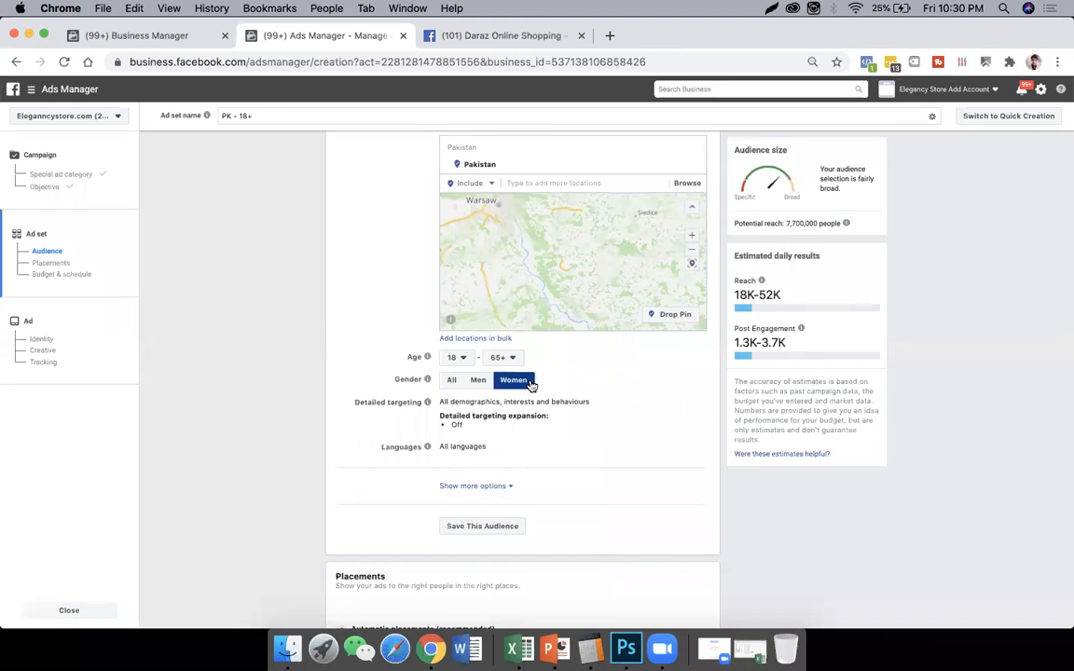
click(480, 383)
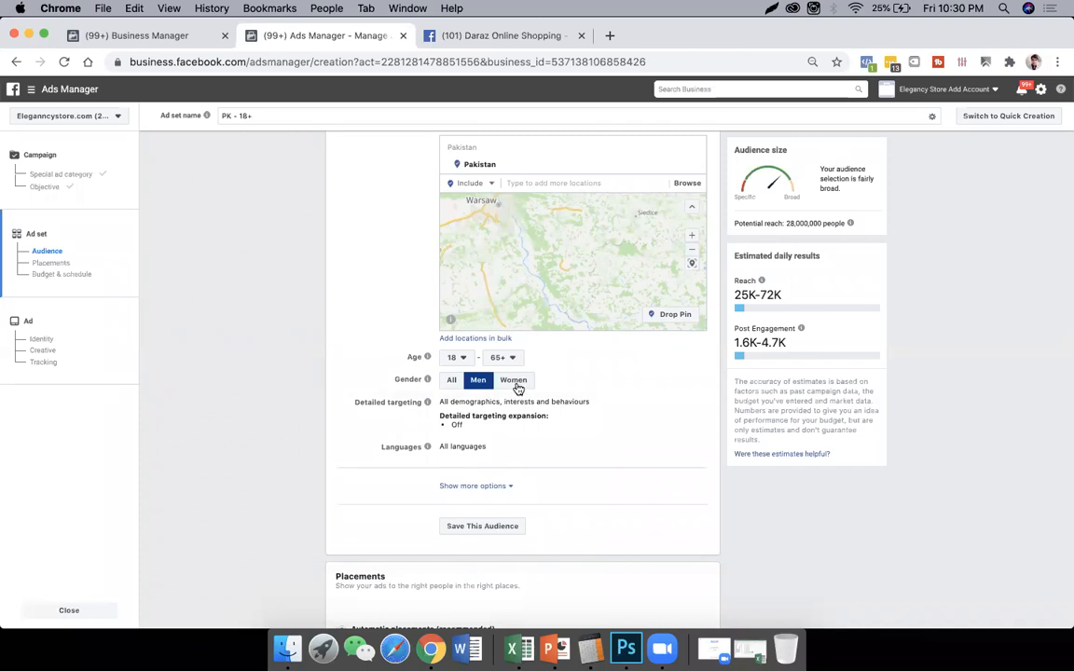
click(514, 382)
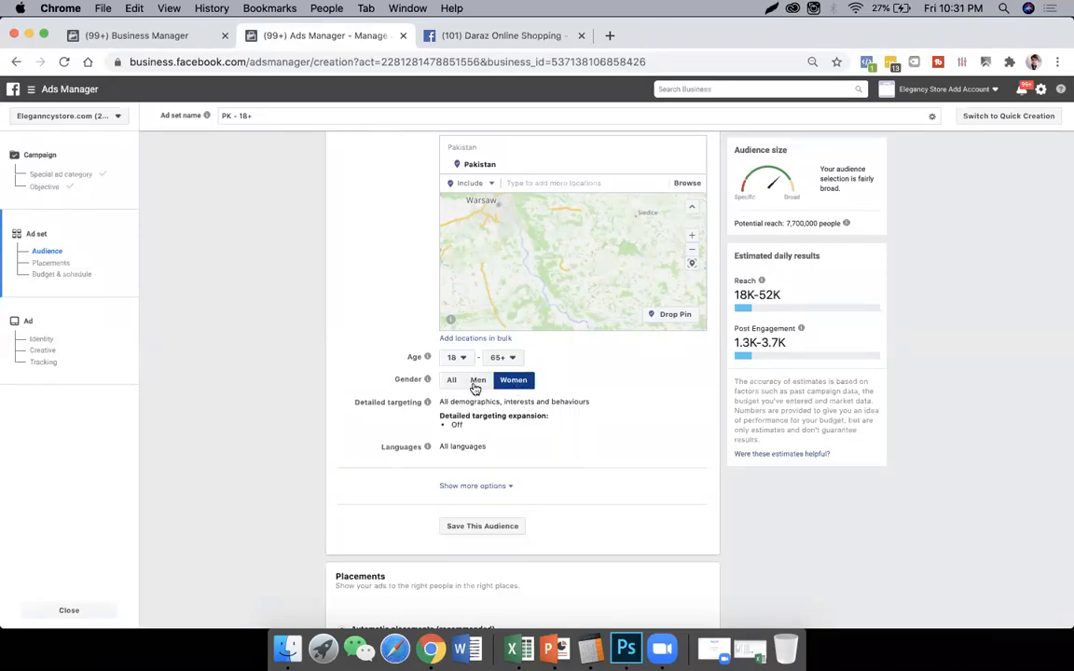
click(475, 382)
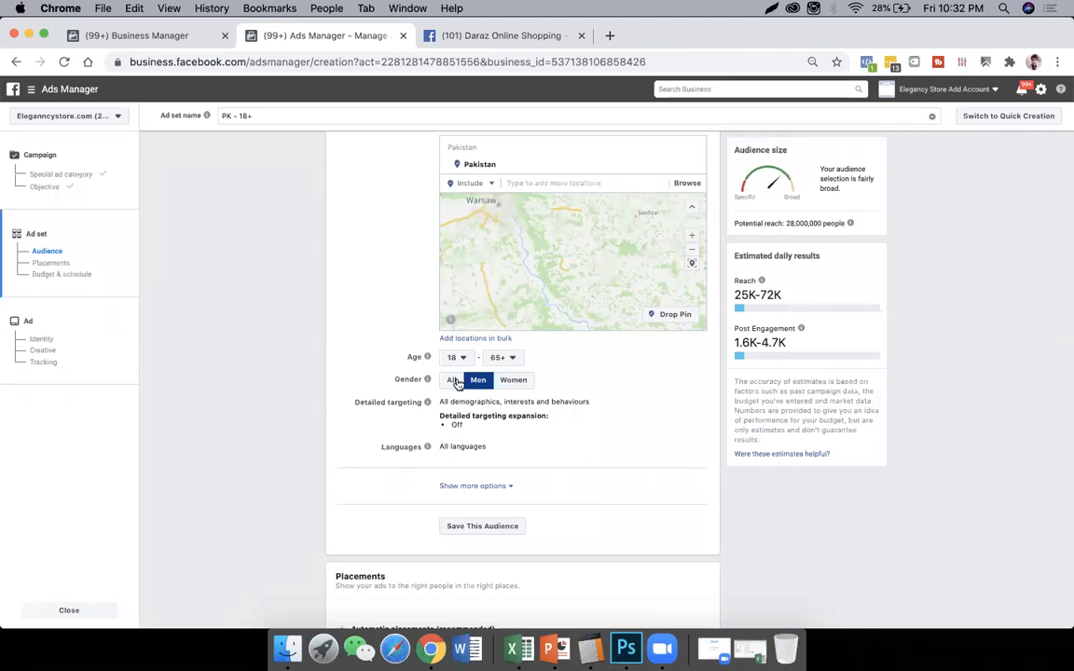
click(452, 380)
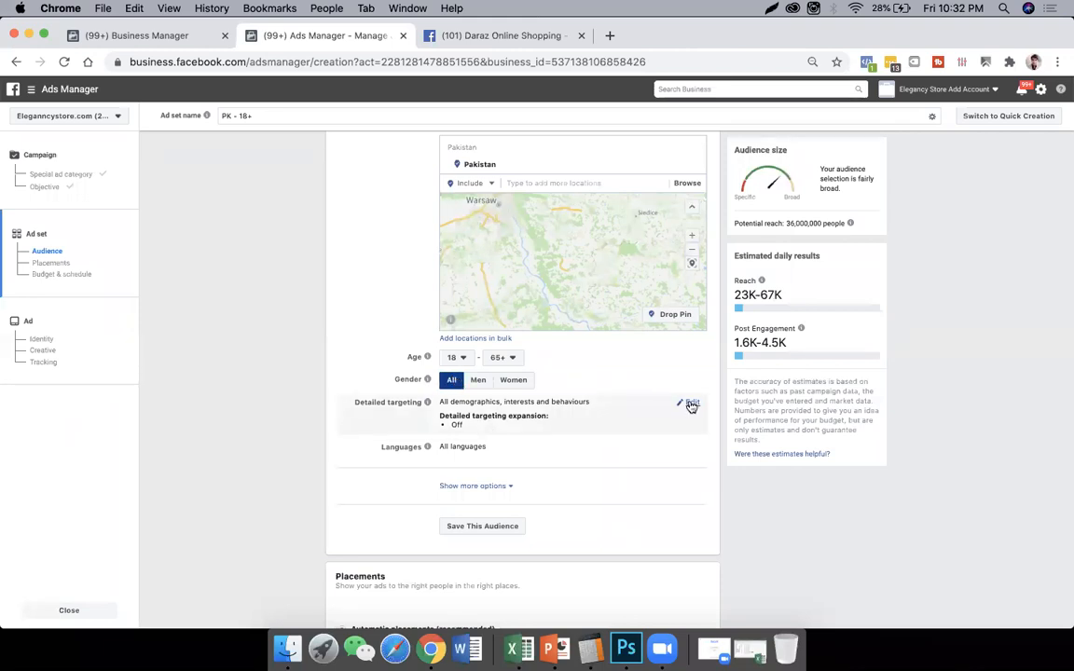
- Open the audience's detailed targeting settings for editing
click(690, 405)
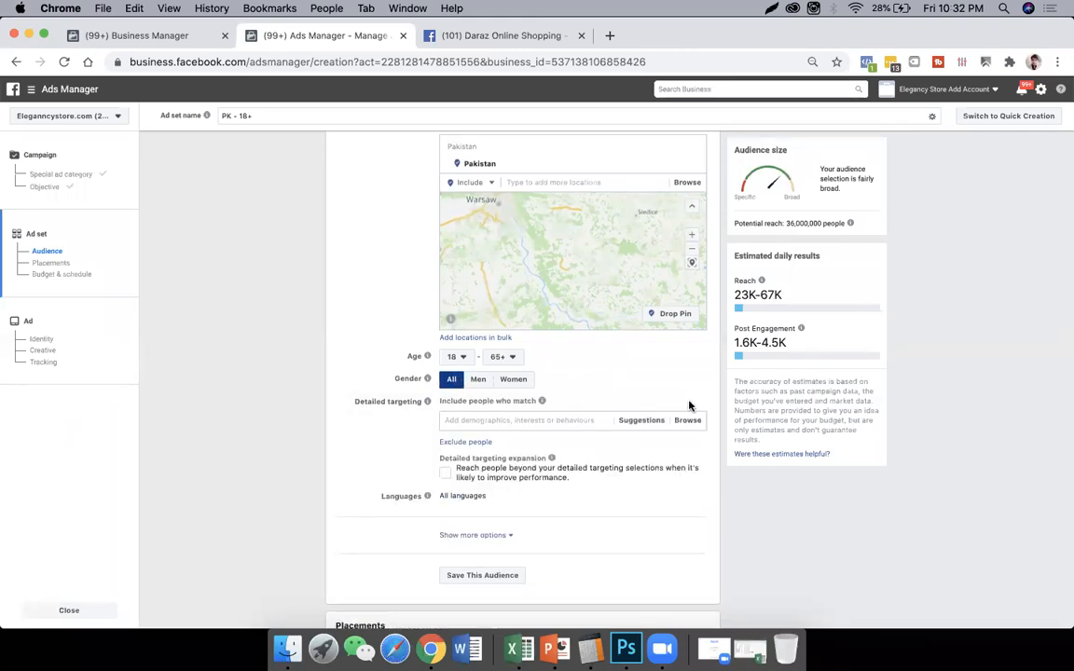
scroll(691, 406, down, 2)
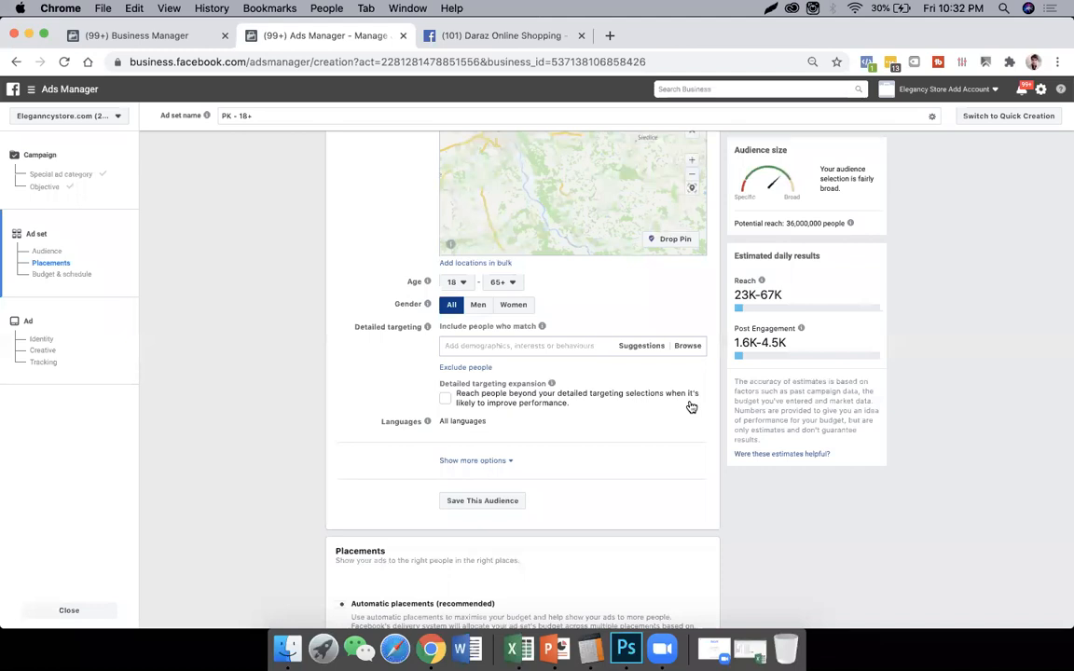
scroll(691, 407, up, 3)
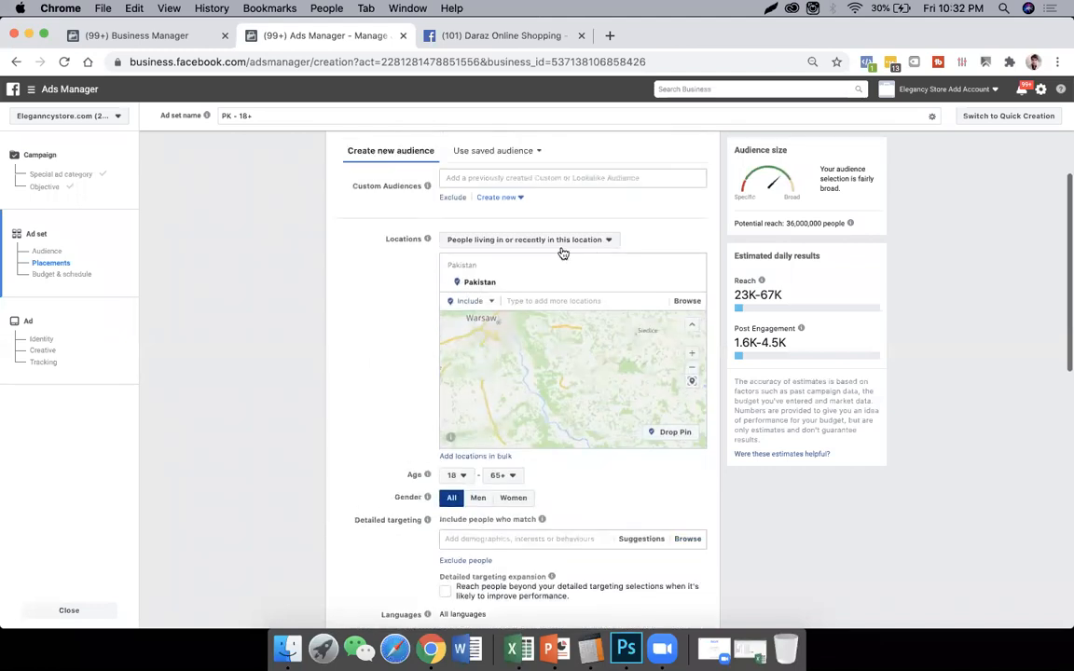
- Change the audience location from Pakistan to the city of Islamabad, Islamabad Capital Territory
click(550, 300)
text(i)
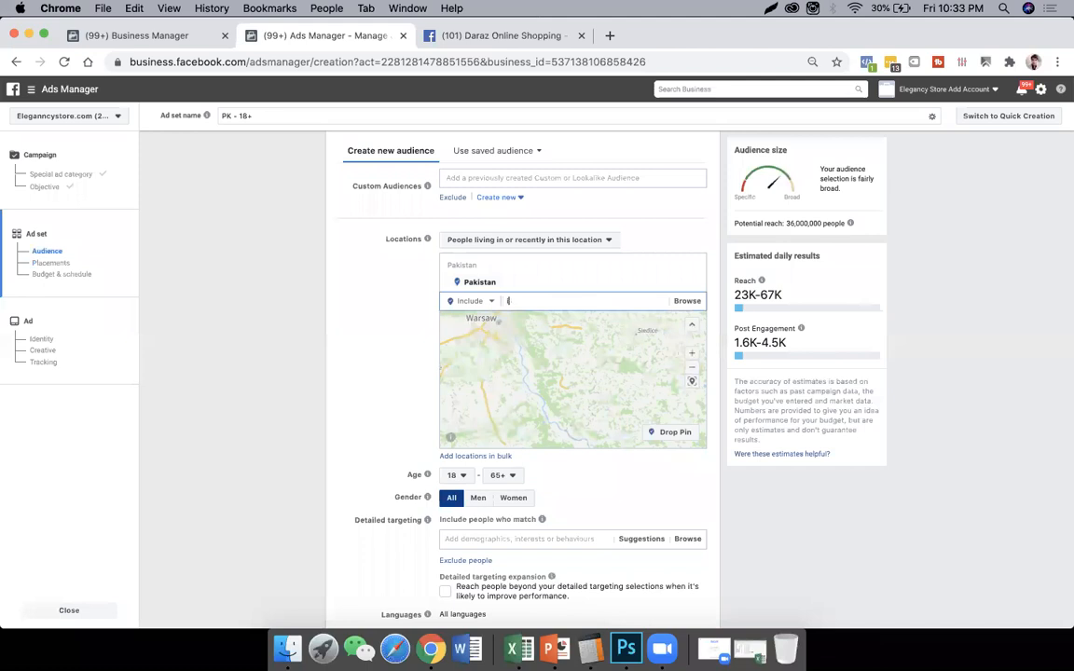
text(slama)
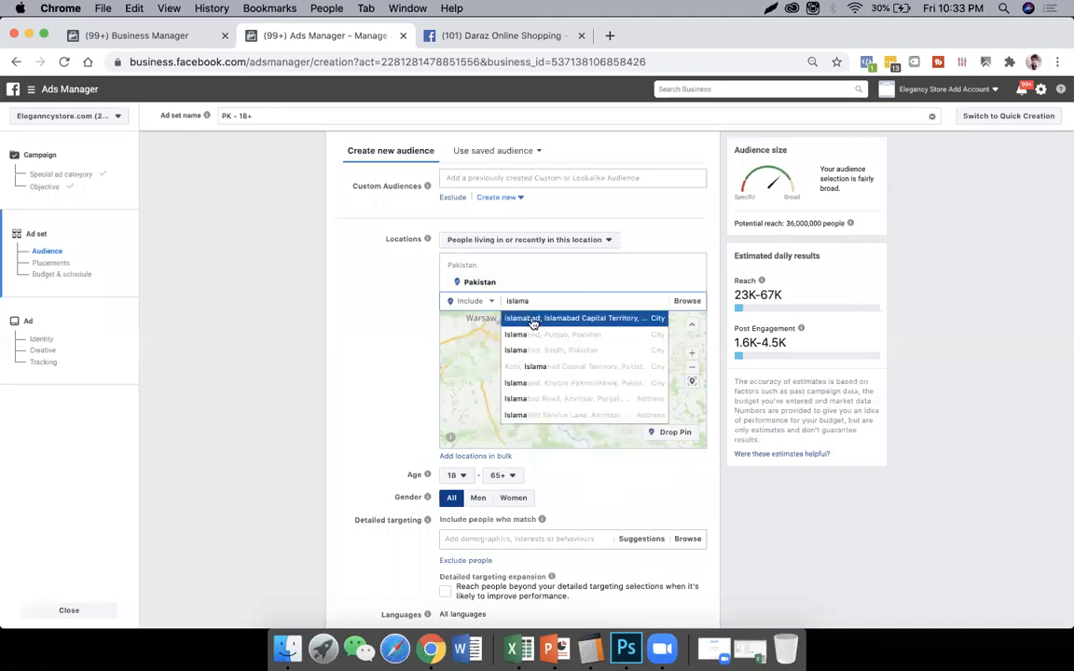
click(571, 319)
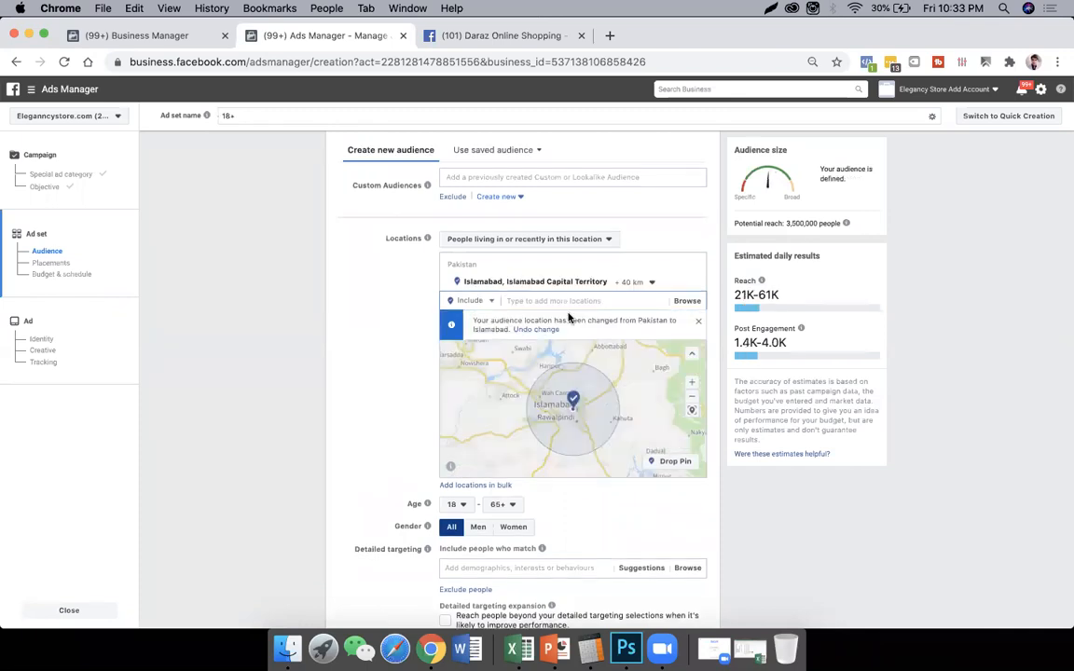
- Set the audience's maximum age to 28 and restrict the gender to Men
click(513, 510)
scroll(516, 443, up, 5)
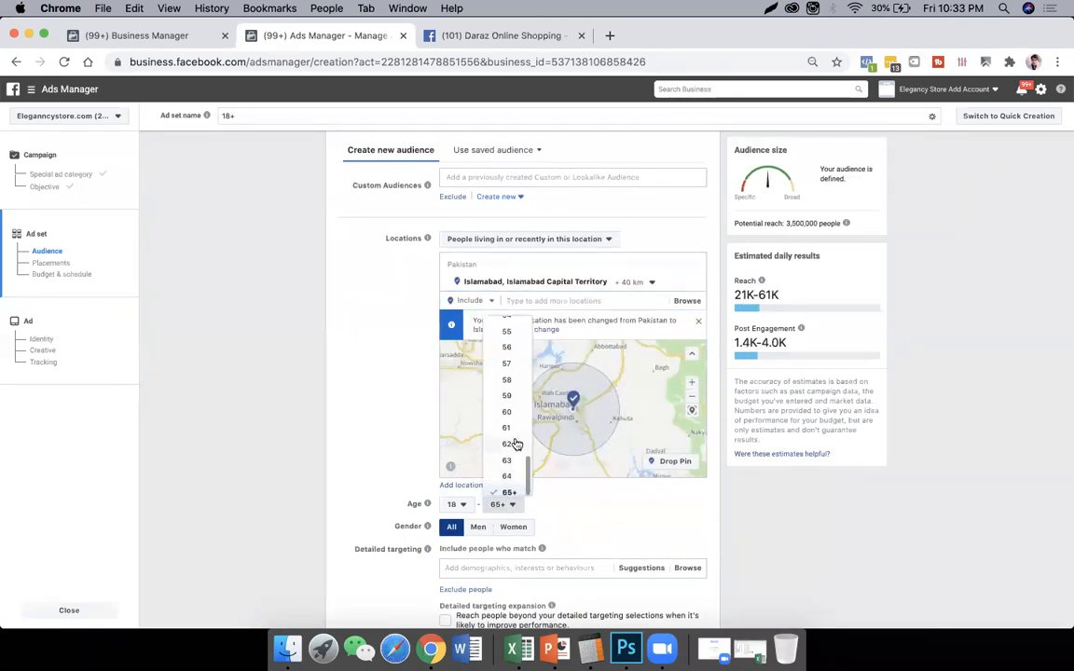
scroll(518, 392, up, 2)
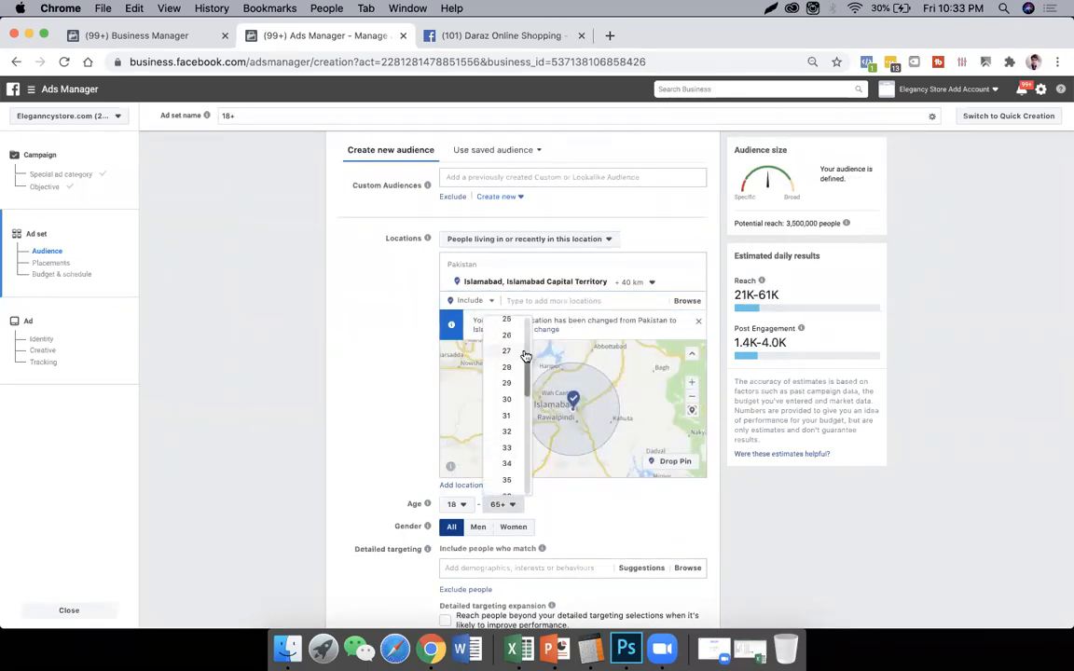
click(506, 369)
scroll(647, 524, down, 1)
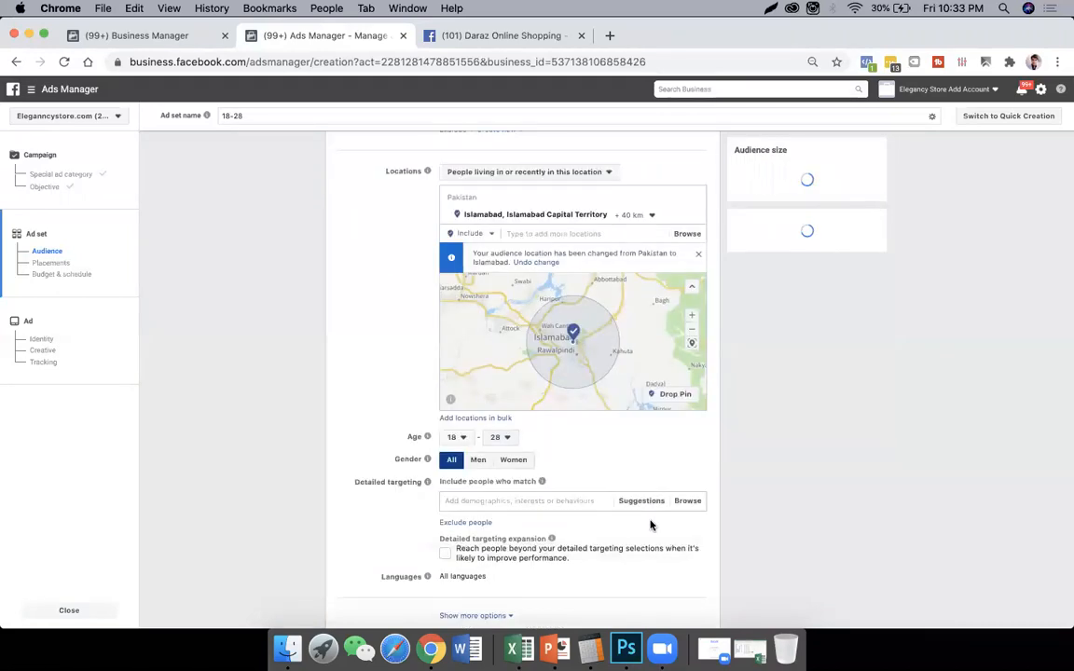
click(477, 459)
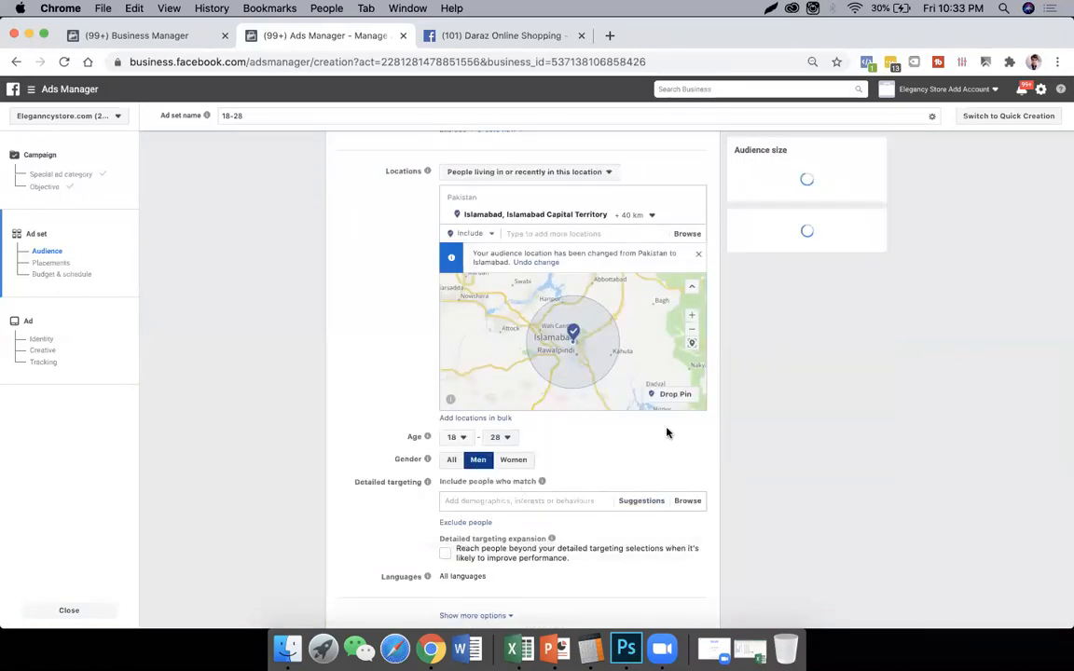
- Add the employer Honda to the detailed targeting of people to include
scroll(667, 432, down, 1)
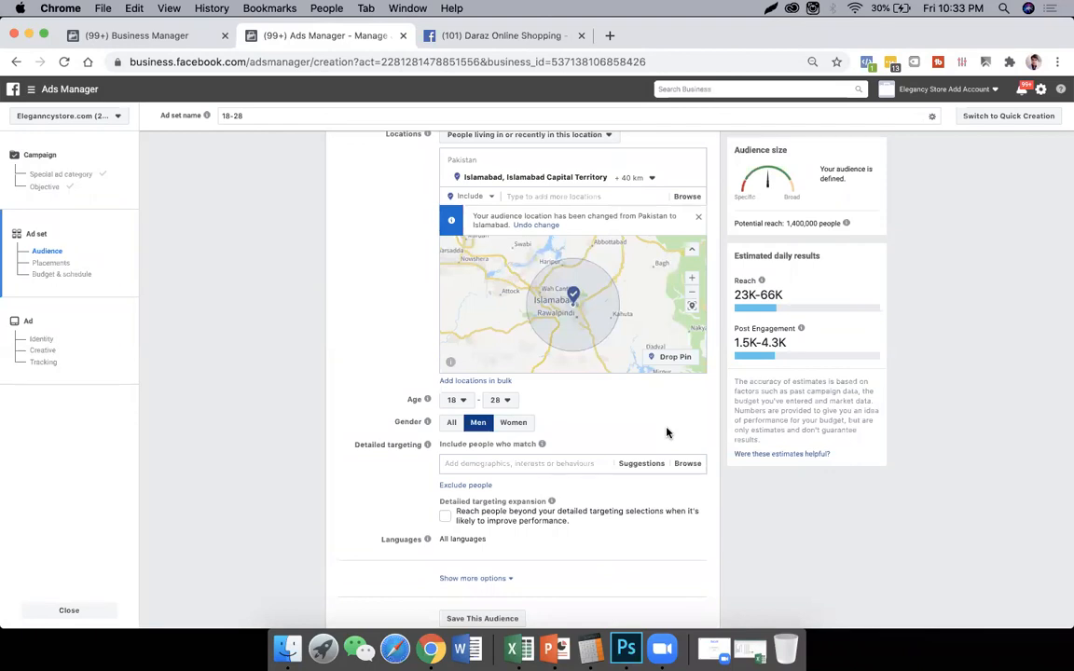
scroll(667, 432, down, 1)
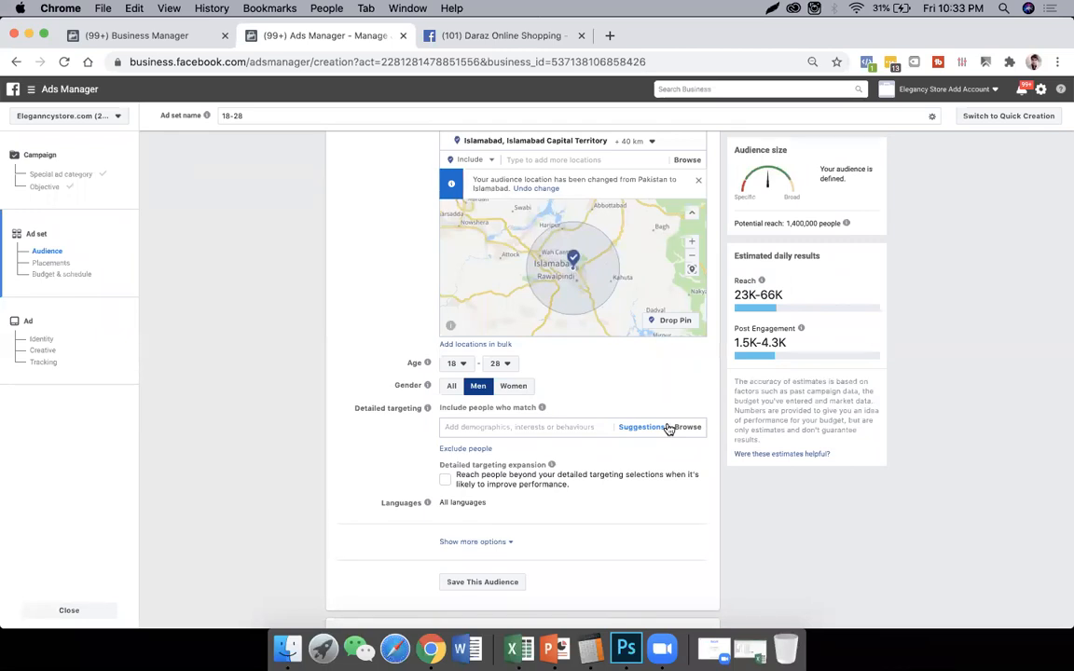
click(578, 427)
text(honda)
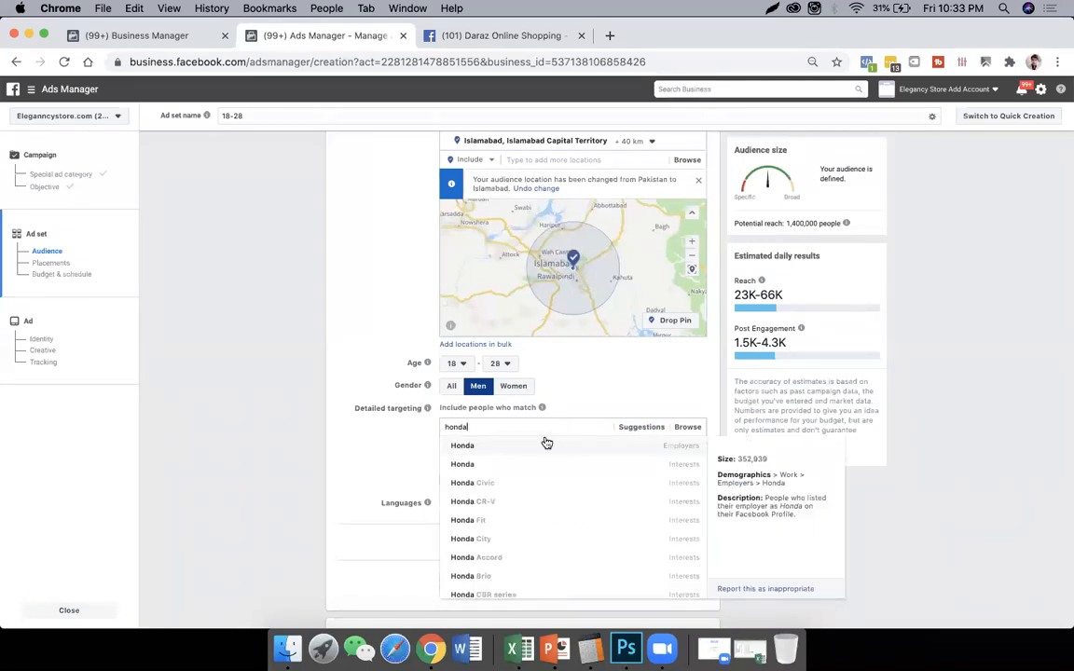
click(540, 441)
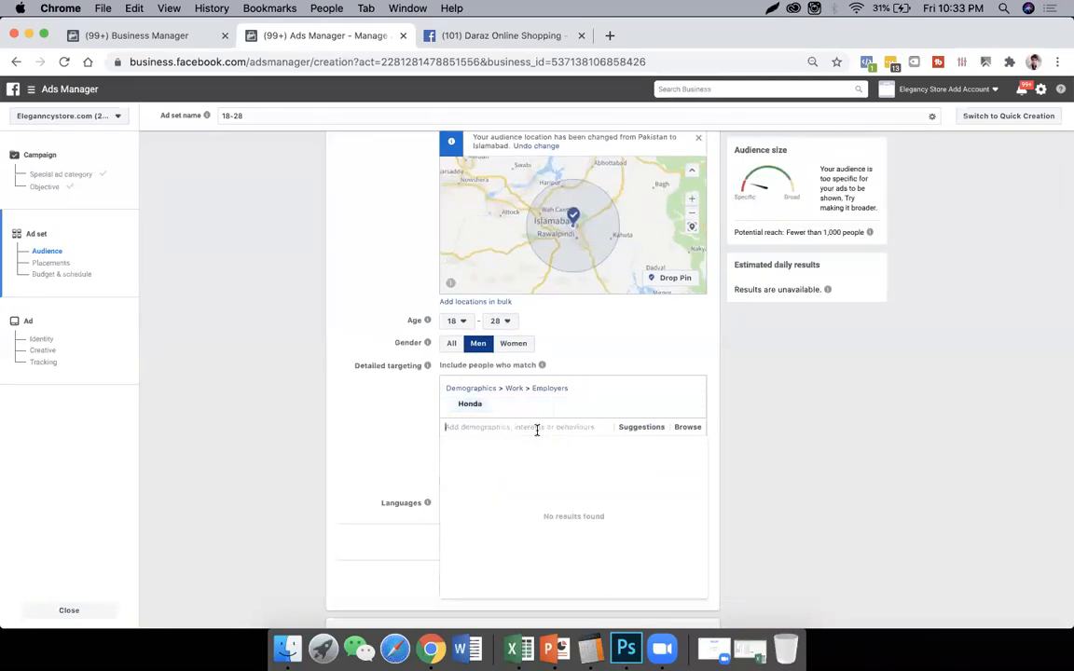
- Add the interests bike and Cycling to the detailed targeting
text(bike)
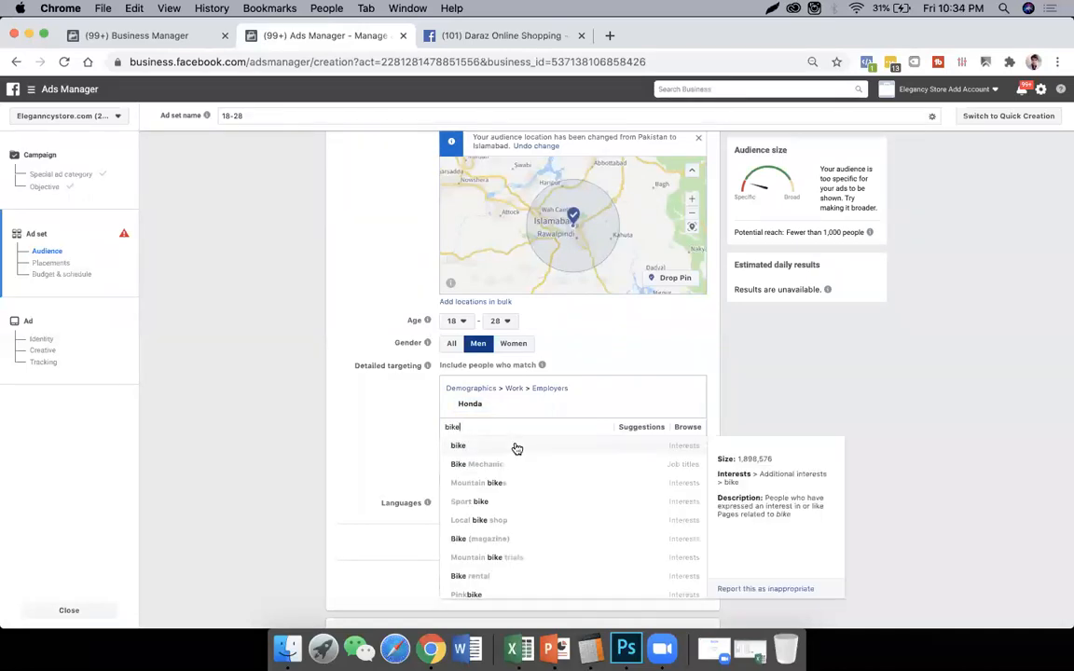
click(517, 447)
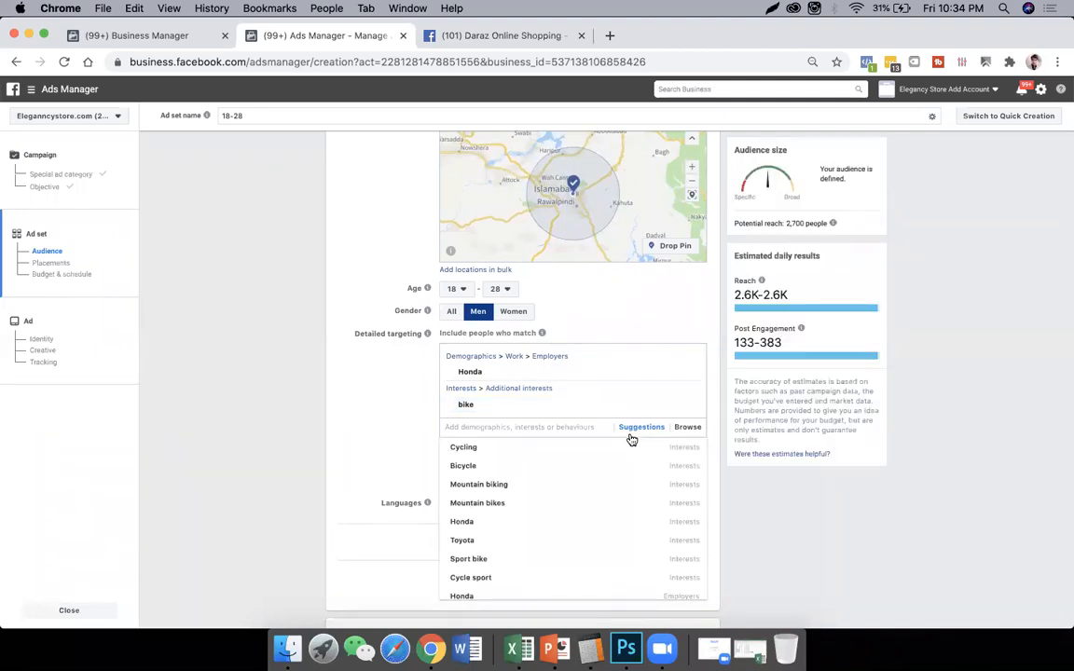
click(532, 448)
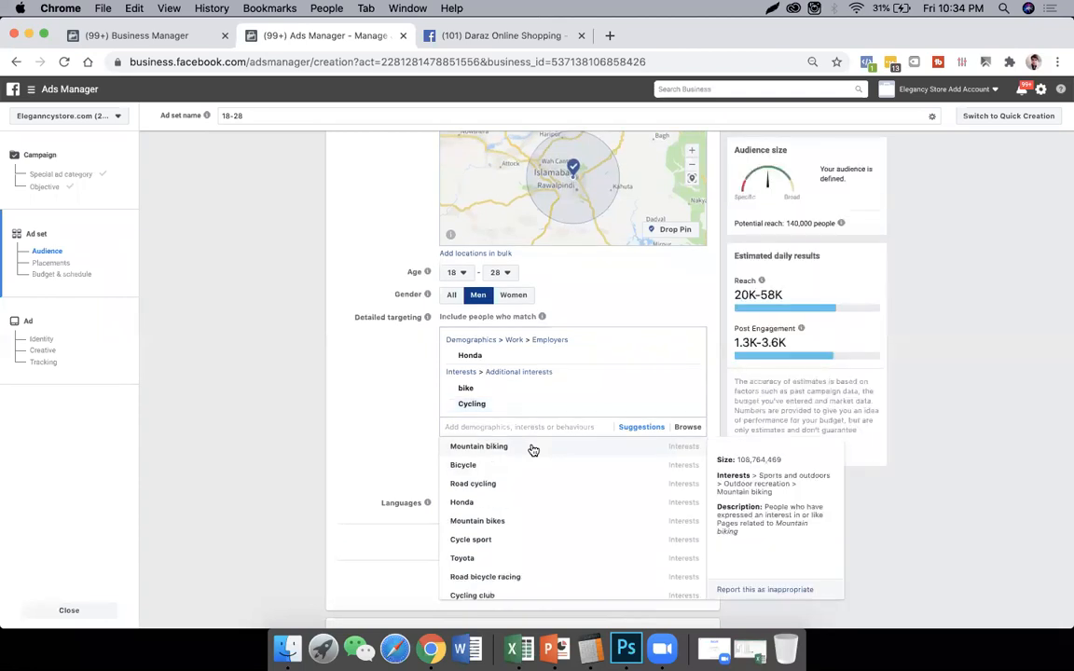
- Add the suggested interests Road cycling, Cycle sport, Bicycle, Cycling club and Mountain biking to the detailed targeting
click(527, 490)
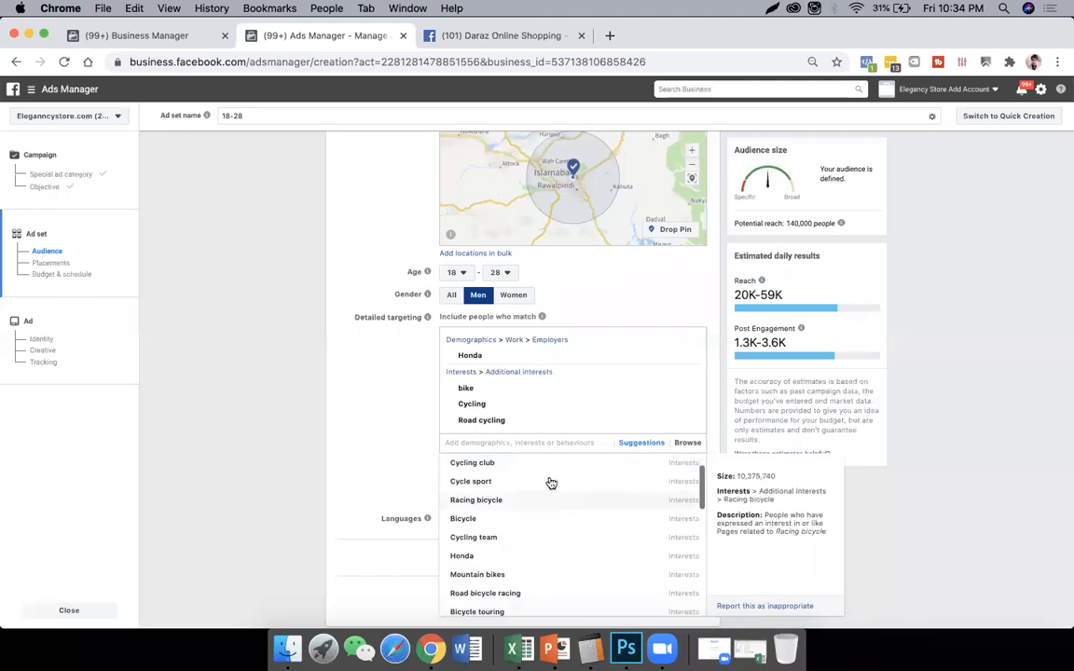
click(534, 484)
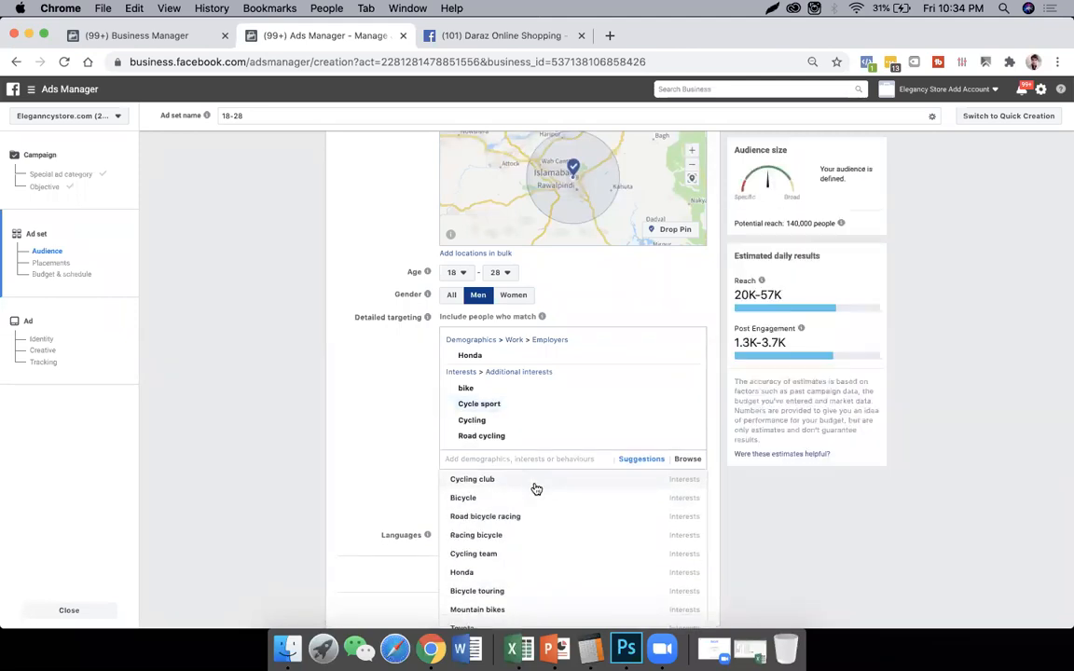
click(509, 486)
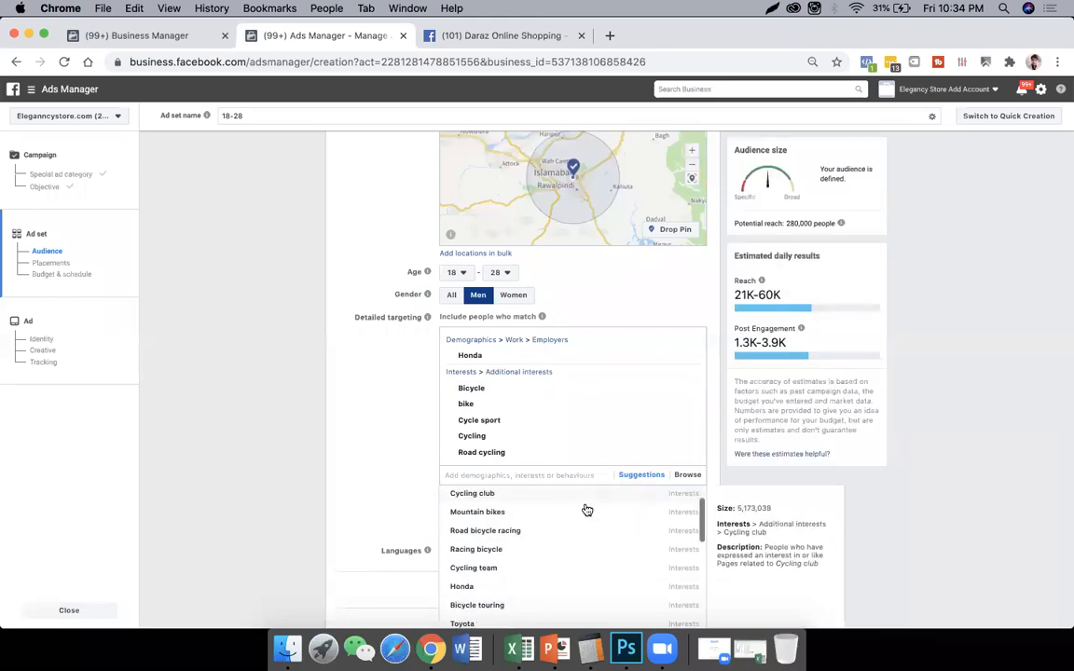
click(532, 516)
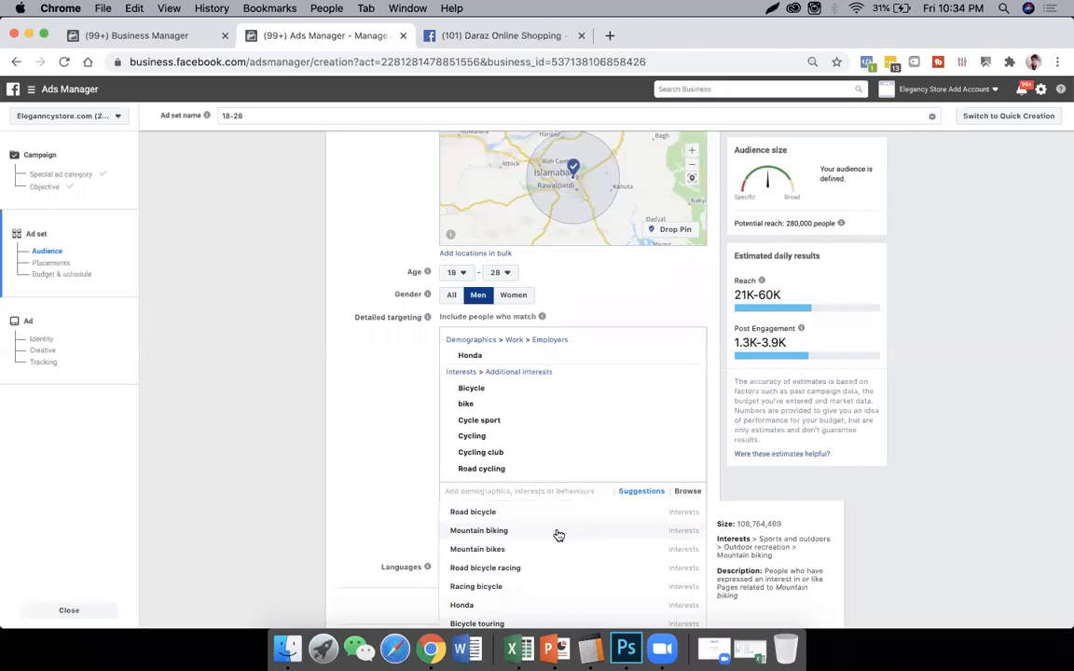
click(556, 532)
- Add the suggested interests Sport bike and Mountain bikes to the detailed targeting
scroll(558, 535, down, 3)
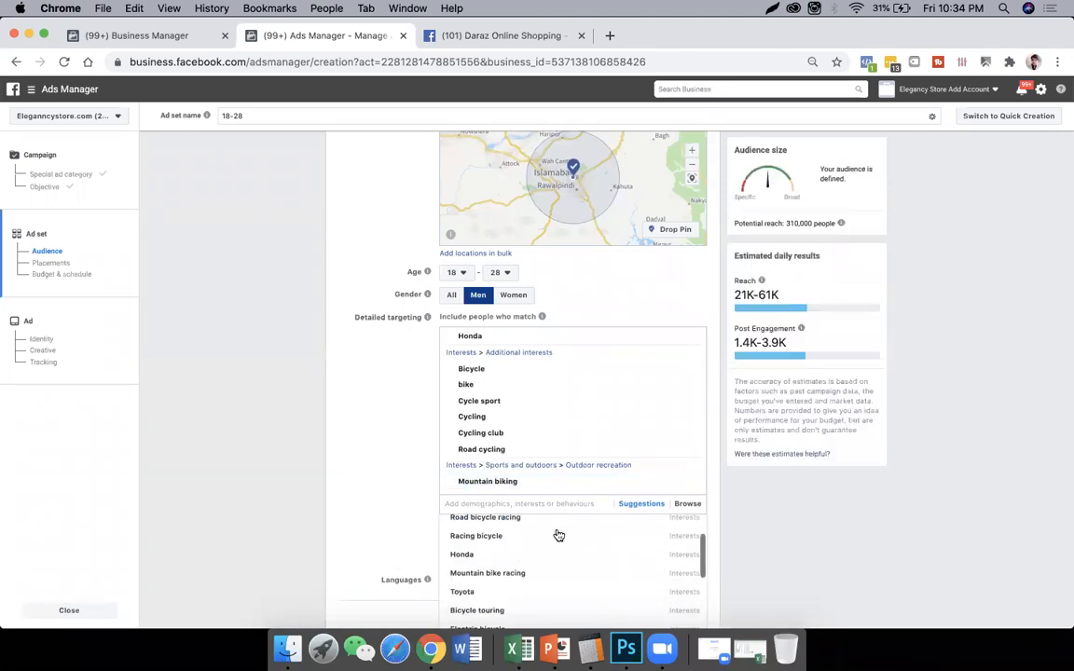
scroll(558, 535, down, 3)
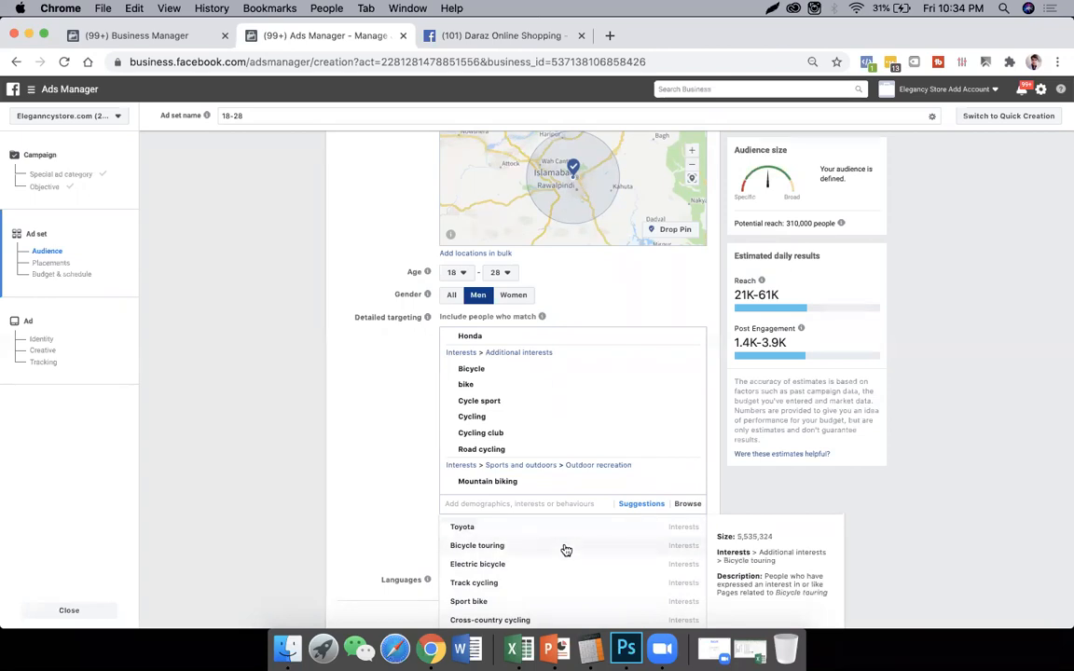
scroll(566, 550, down, 3)
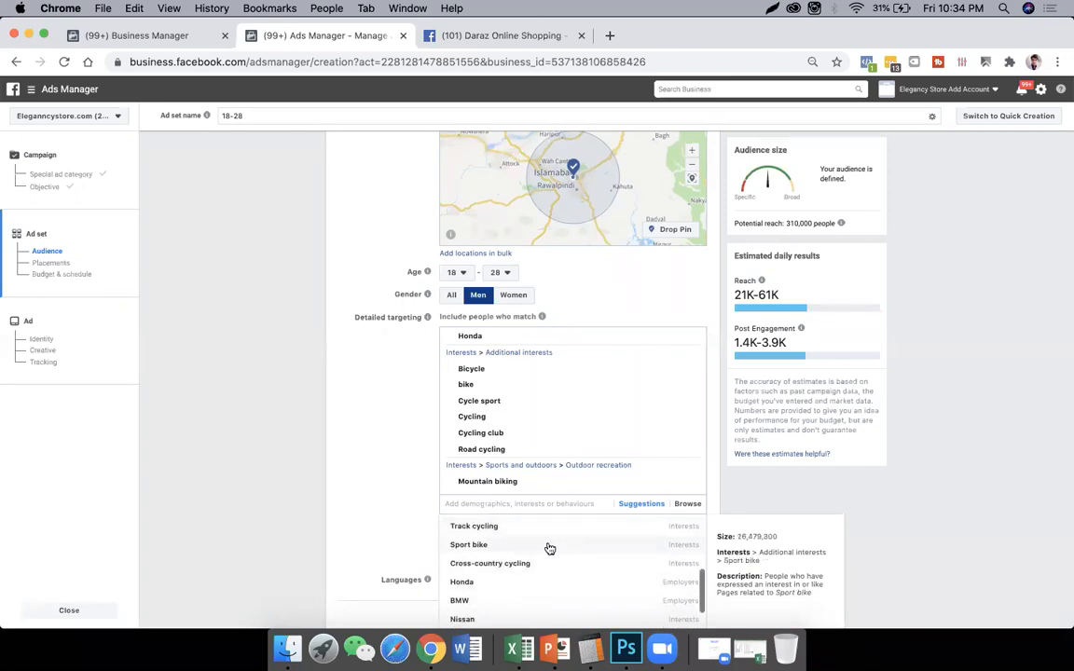
click(540, 545)
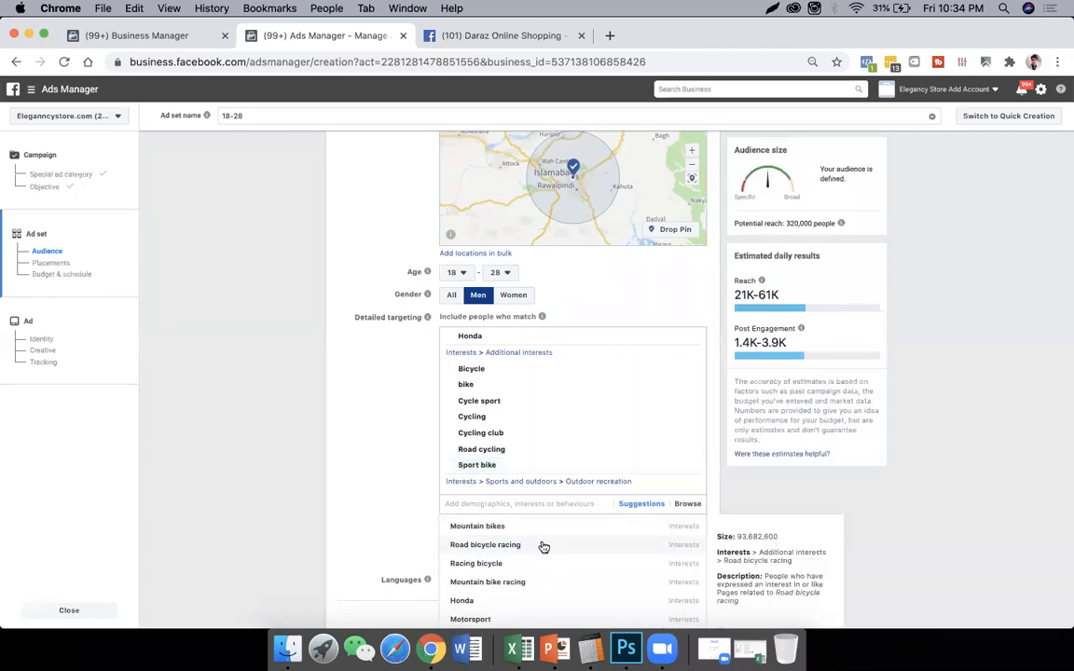
scroll(566, 547, down, 1)
scroll(566, 548, up, 2)
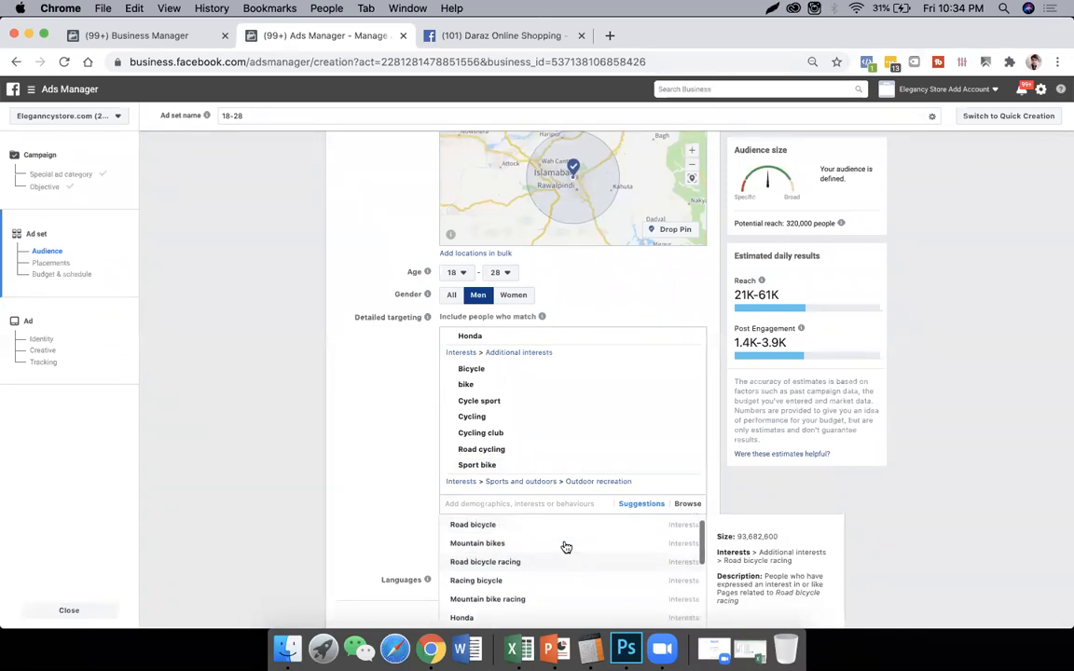
scroll(559, 551, down, 1)
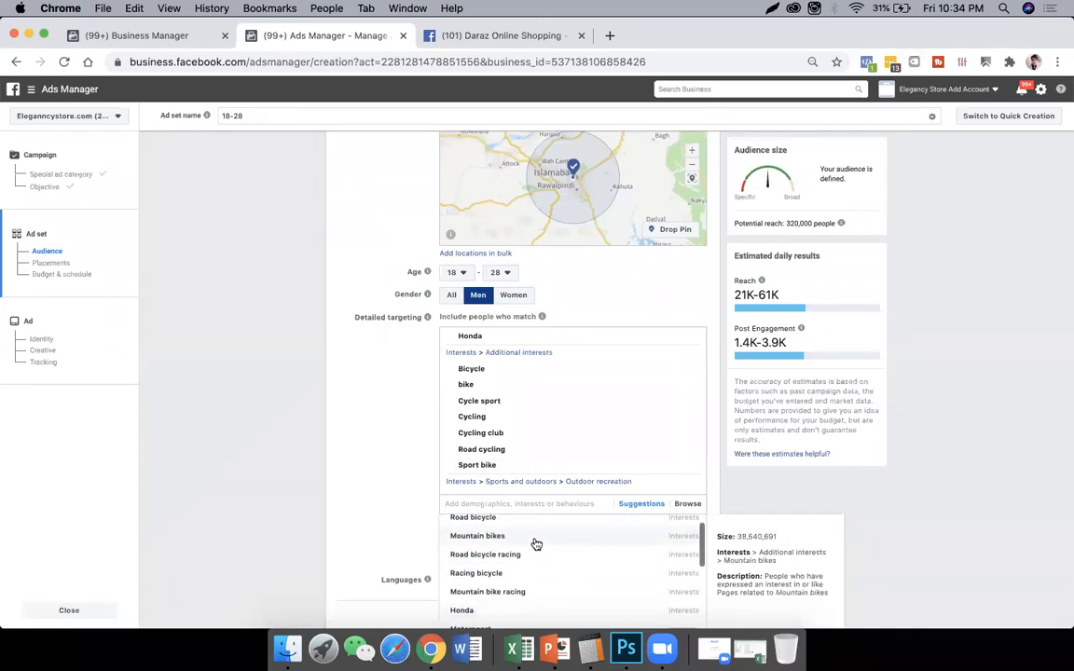
click(537, 543)
- Add the suggested interests Motorsport, Motorcycle racing and Racing to the detailed targeting
scroll(583, 551, down, 4)
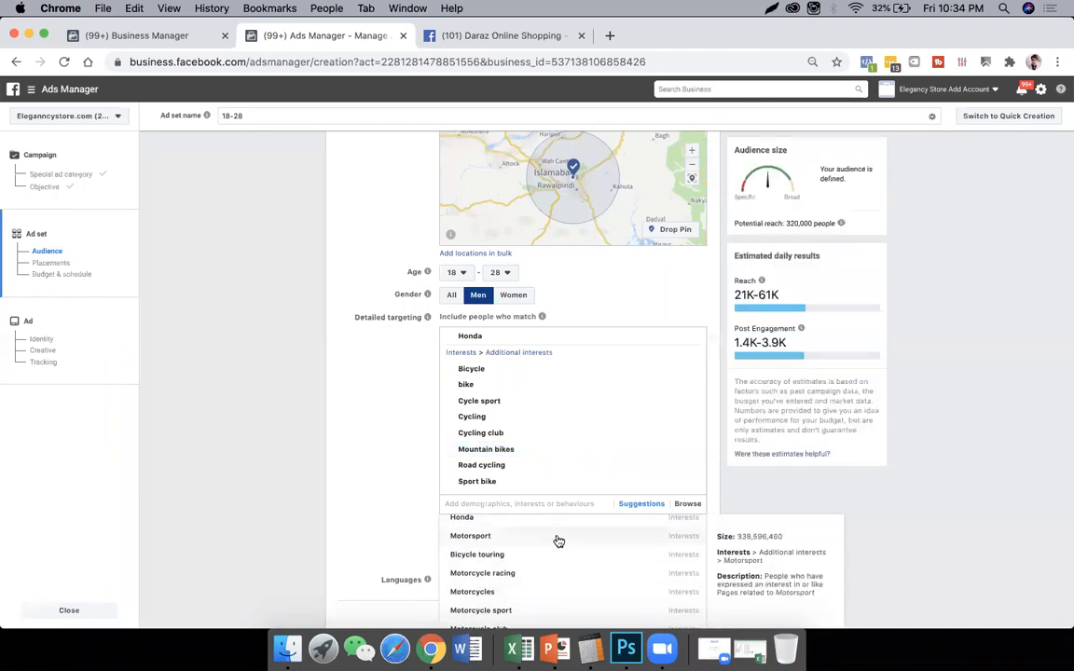
click(559, 540)
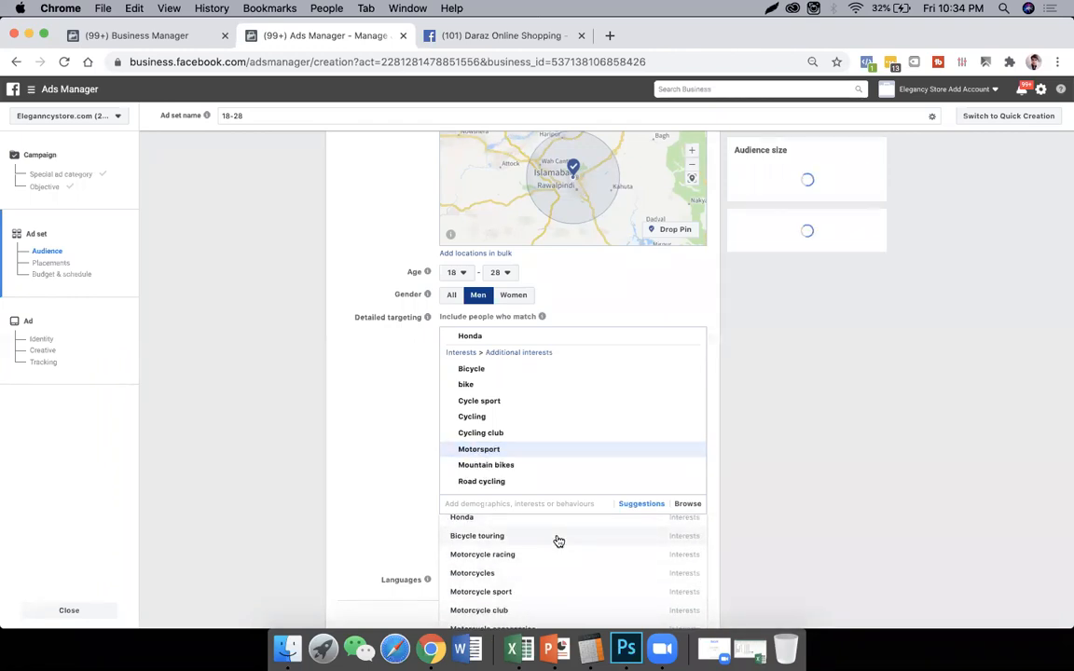
scroll(558, 540, down, 1)
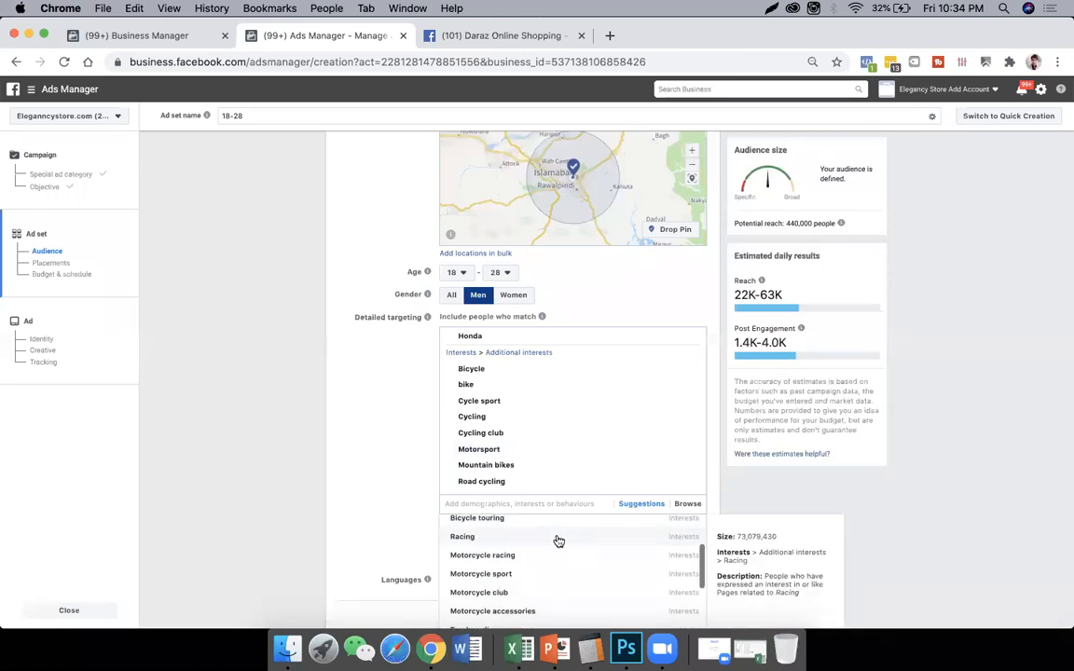
scroll(559, 540, down, 1)
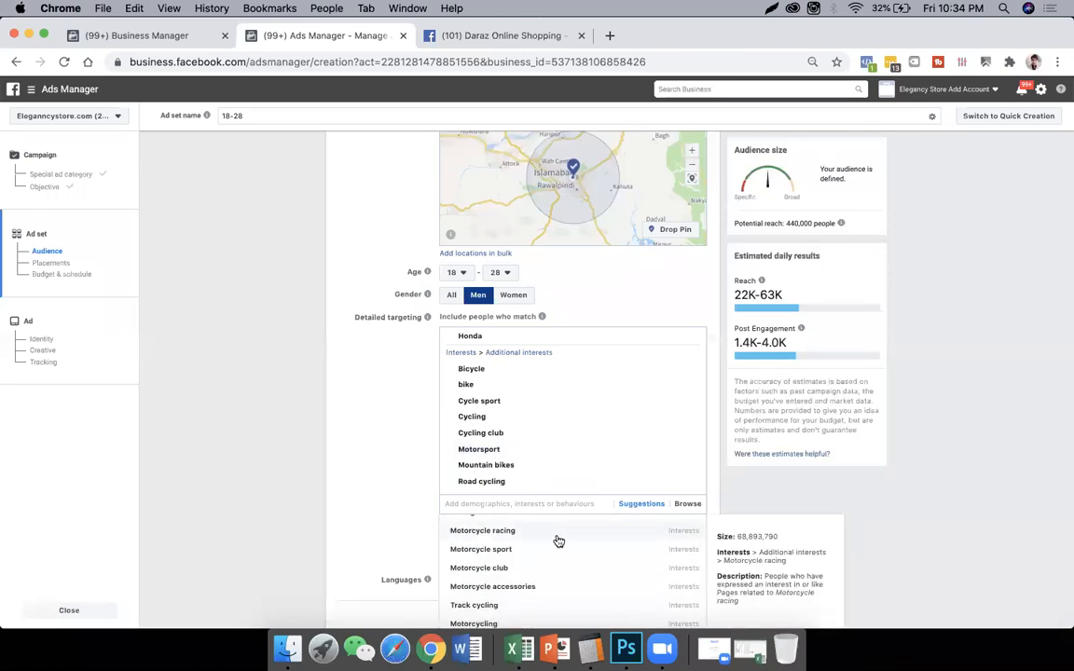
click(558, 541)
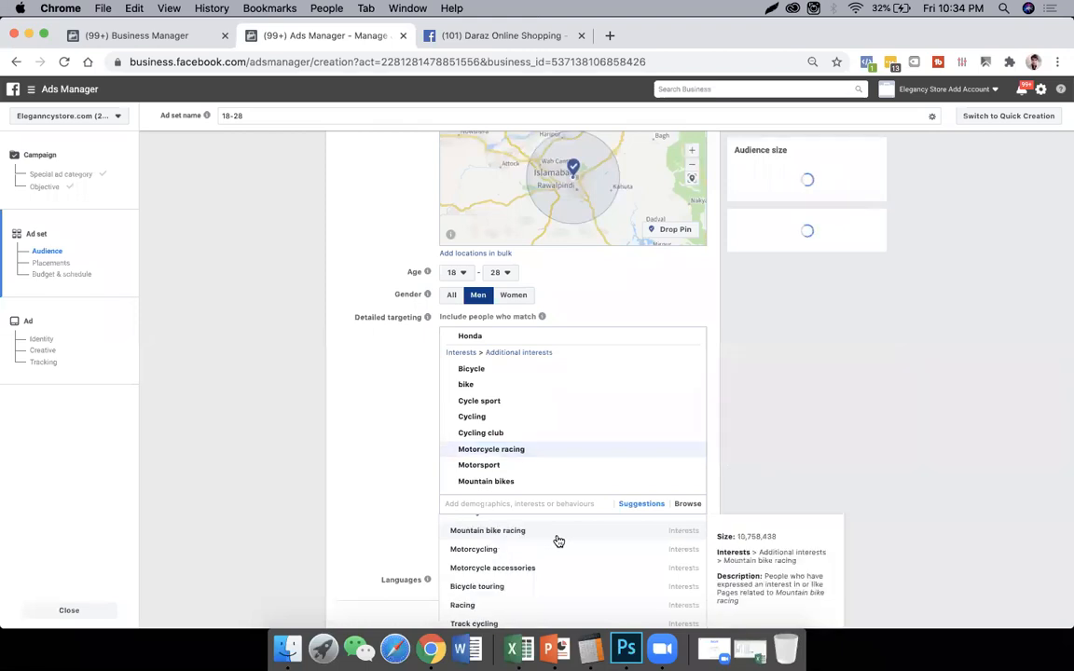
scroll(556, 541, down, 1)
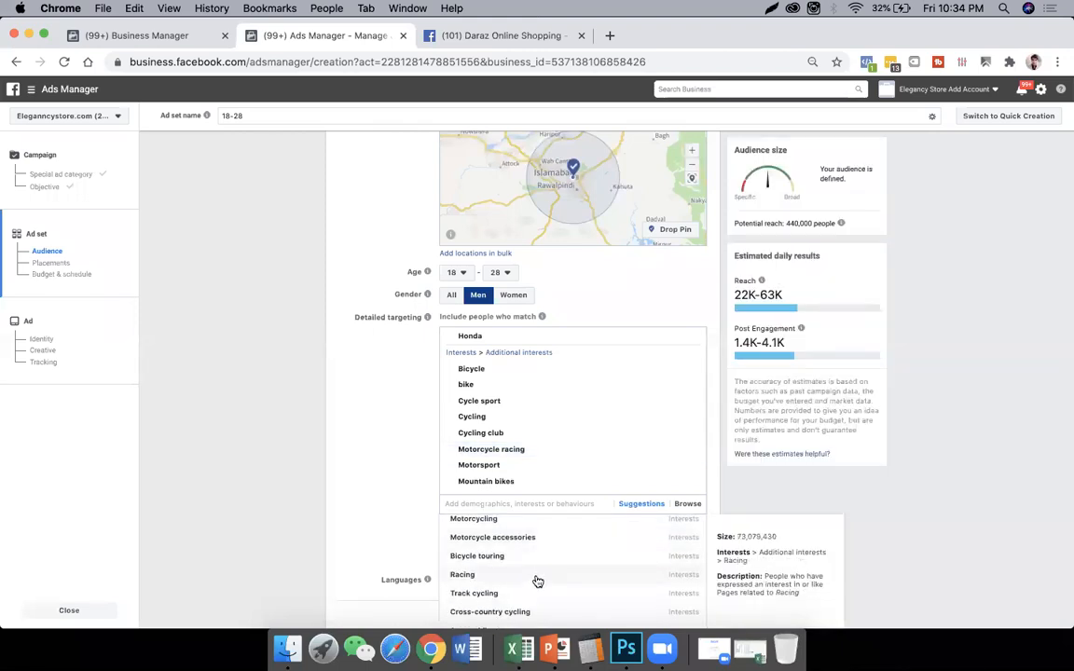
click(538, 581)
- Add the suggested interests Automobiles and Vehicles to the detailed targeting
scroll(596, 572, down, 1)
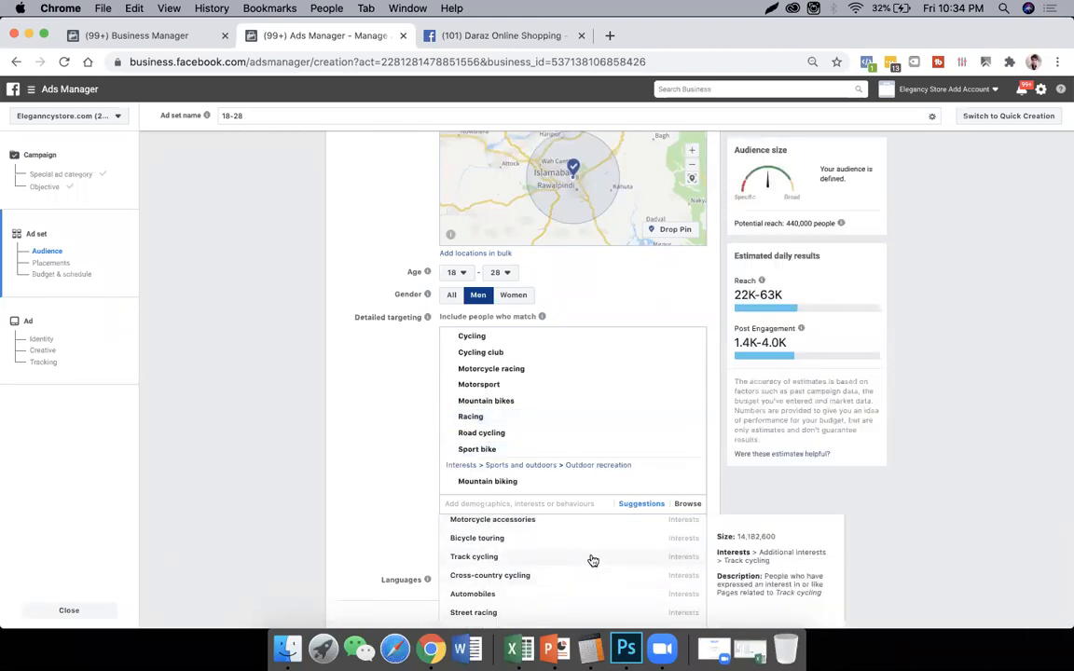
scroll(583, 557, down, 2)
click(579, 553)
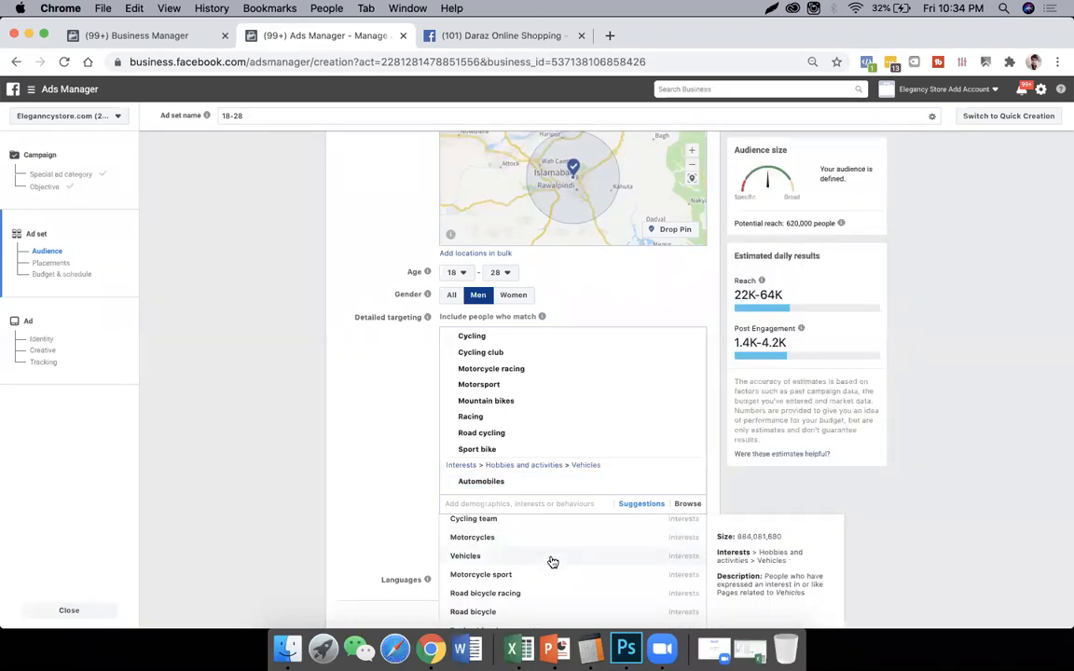
click(553, 561)
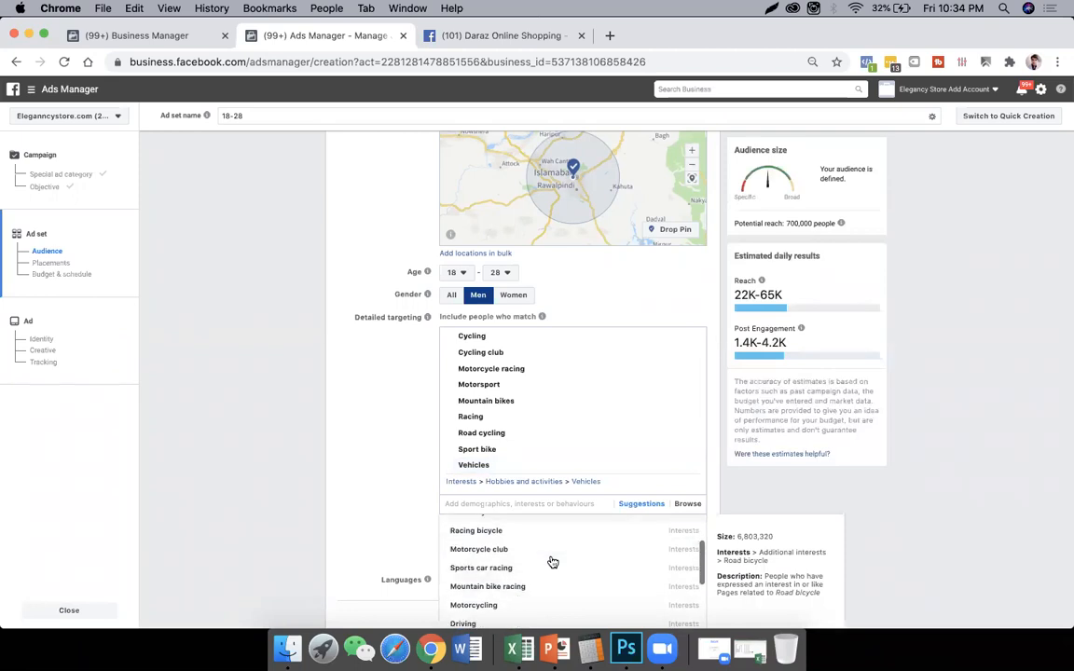
- Look further through the suggestions and add the brand interests Kawasaki motorcycles and Suzuki to the detailed targeting
scroll(553, 562, down, 5)
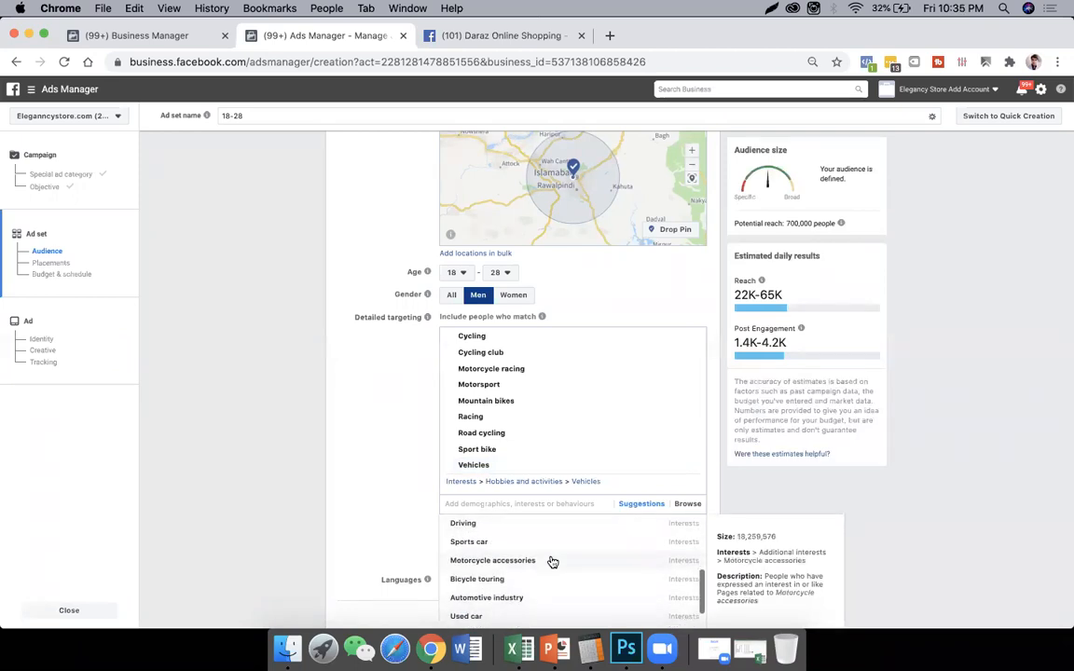
scroll(553, 562, down, 3)
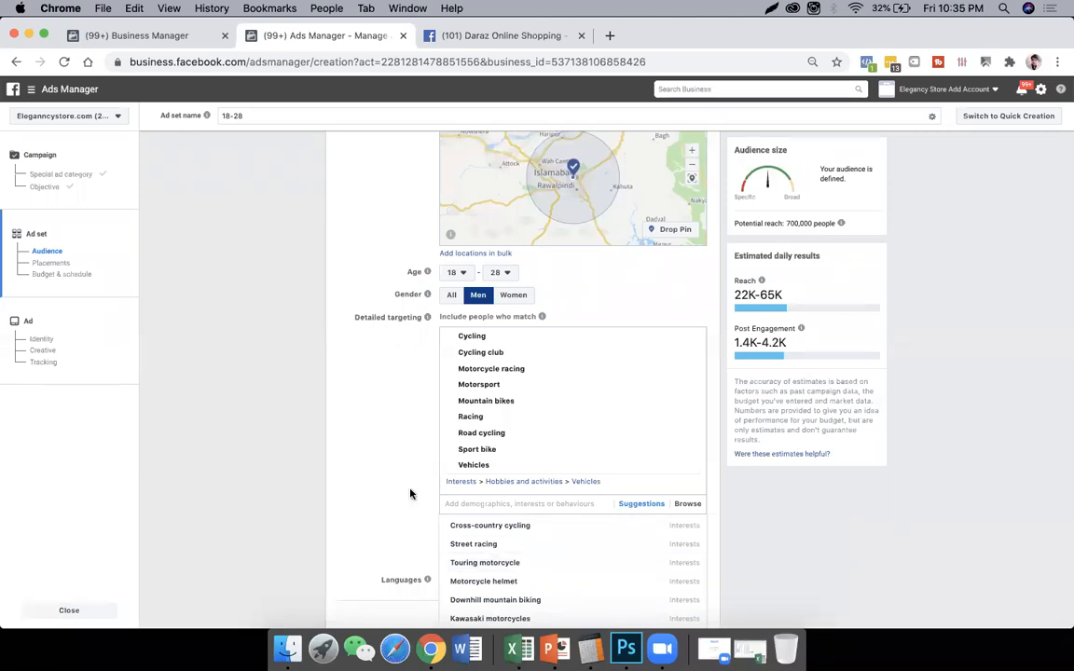
click(368, 439)
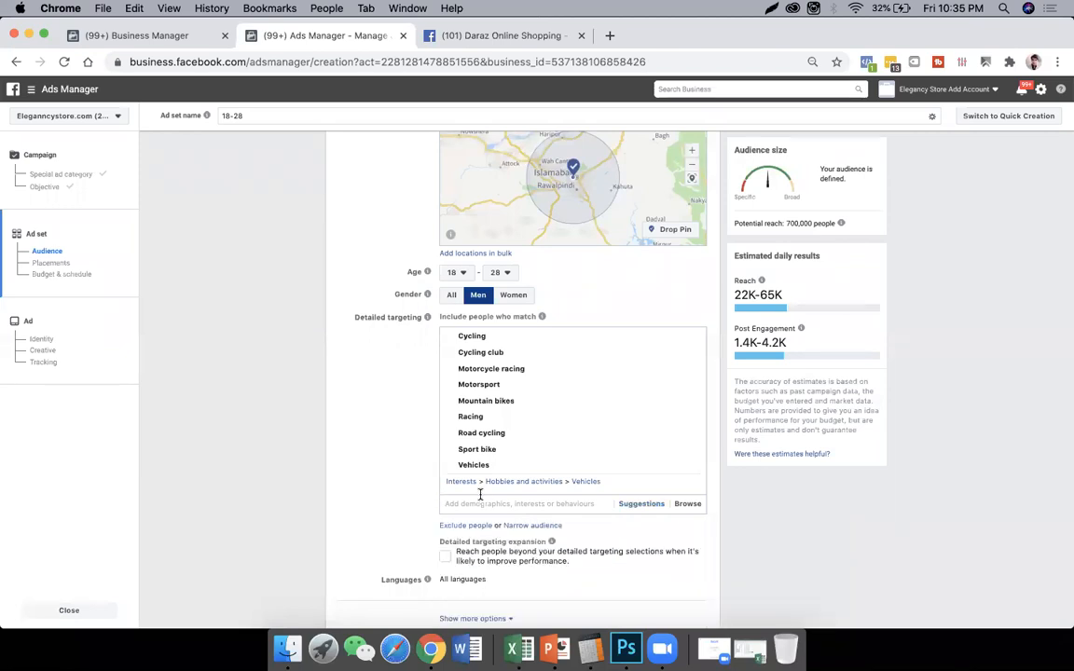
click(624, 506)
scroll(537, 562, down, 3)
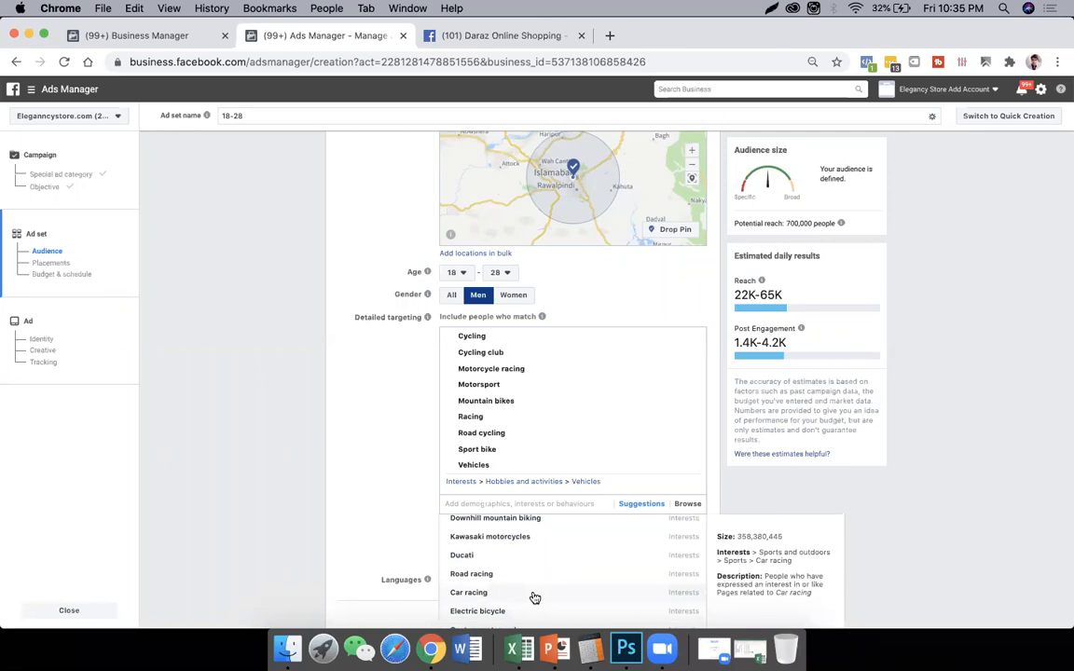
scroll(362, 494, down, 3)
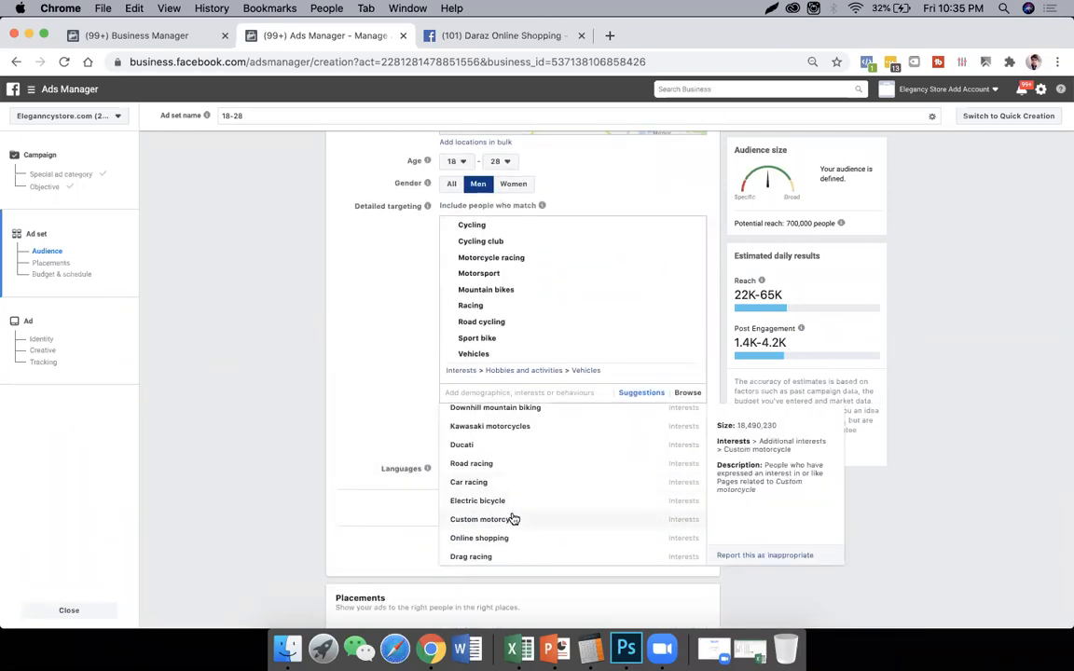
scroll(534, 517, up, 2)
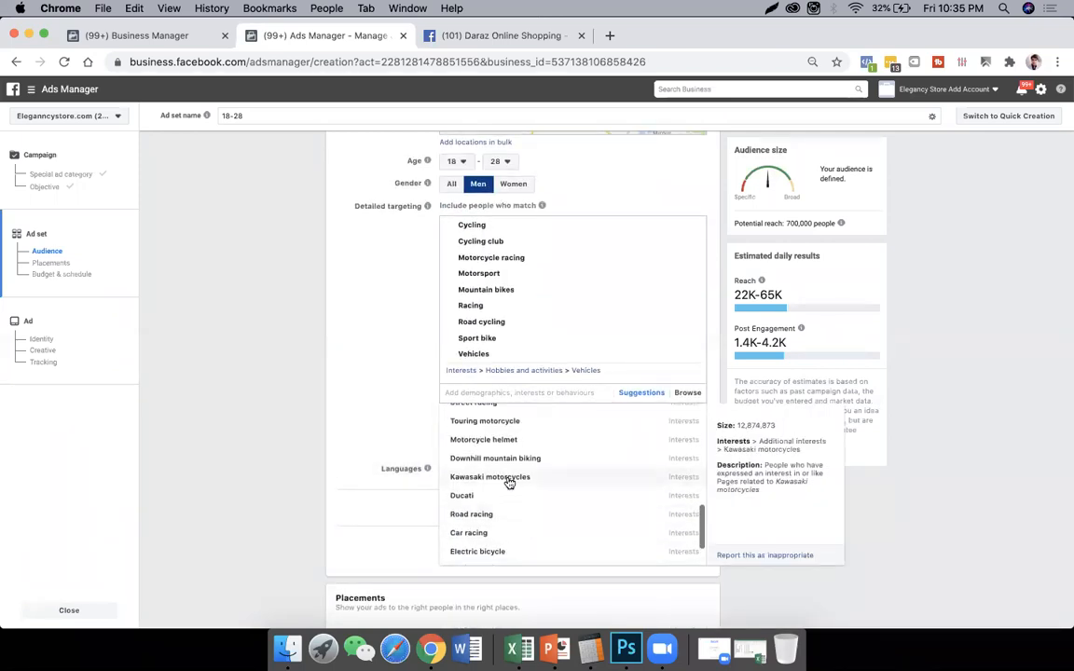
click(509, 479)
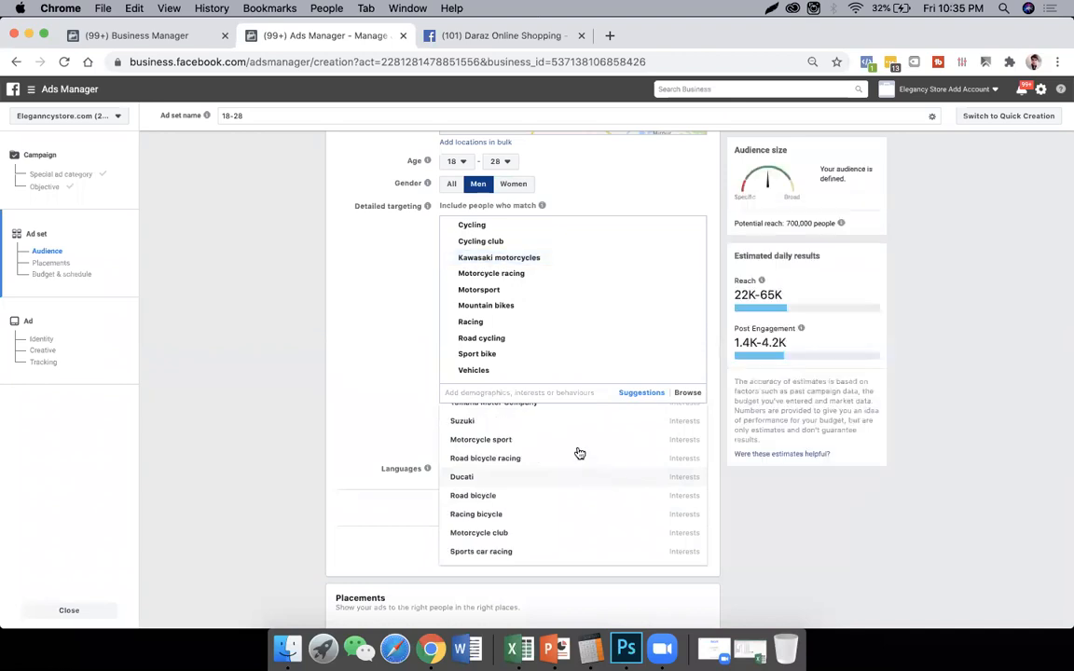
scroll(579, 453, up, 1)
click(528, 468)
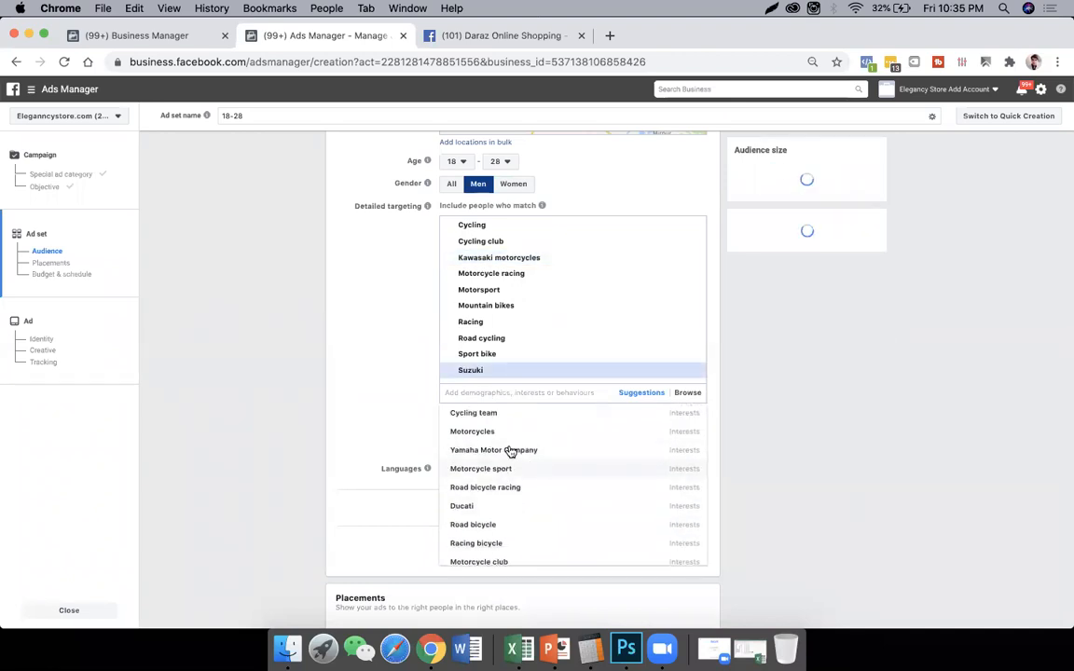
- Add the interests Motorcycle sport, Motorcycle club, Motorcycle accessories, Motorcycling and Motorcycle helmet to the detailed targeting
click(504, 449)
click(518, 419)
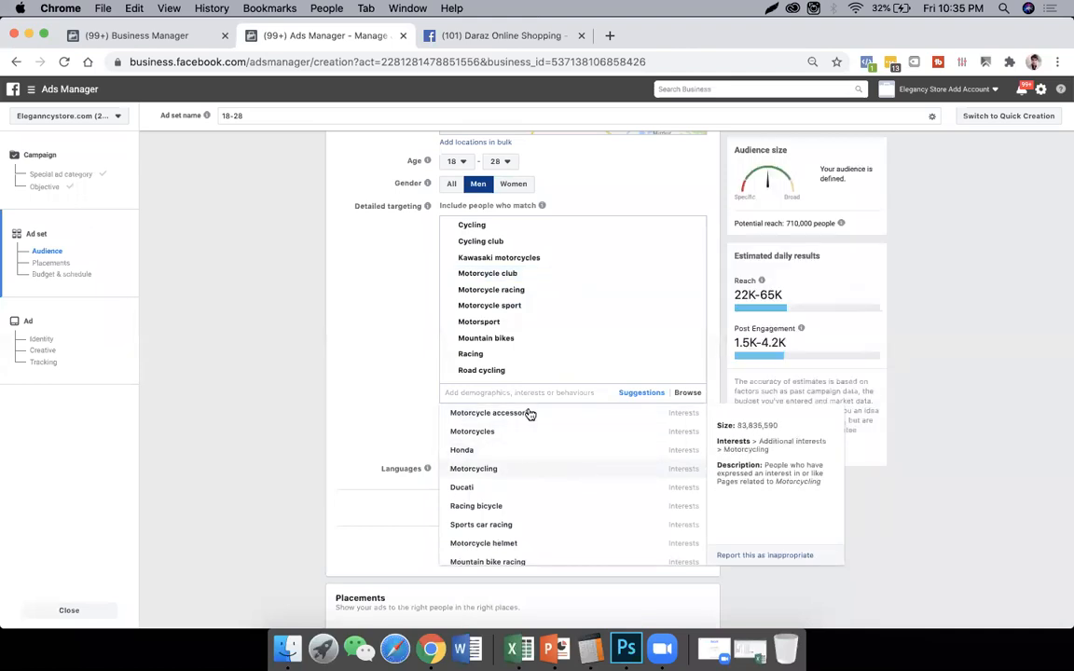
click(529, 414)
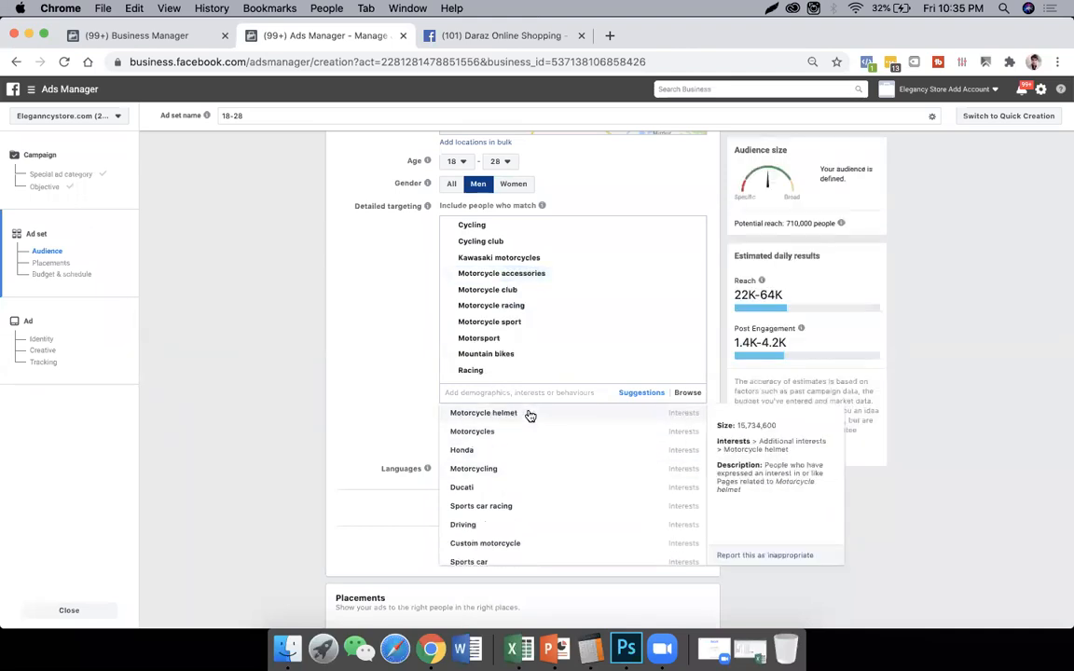
click(524, 472)
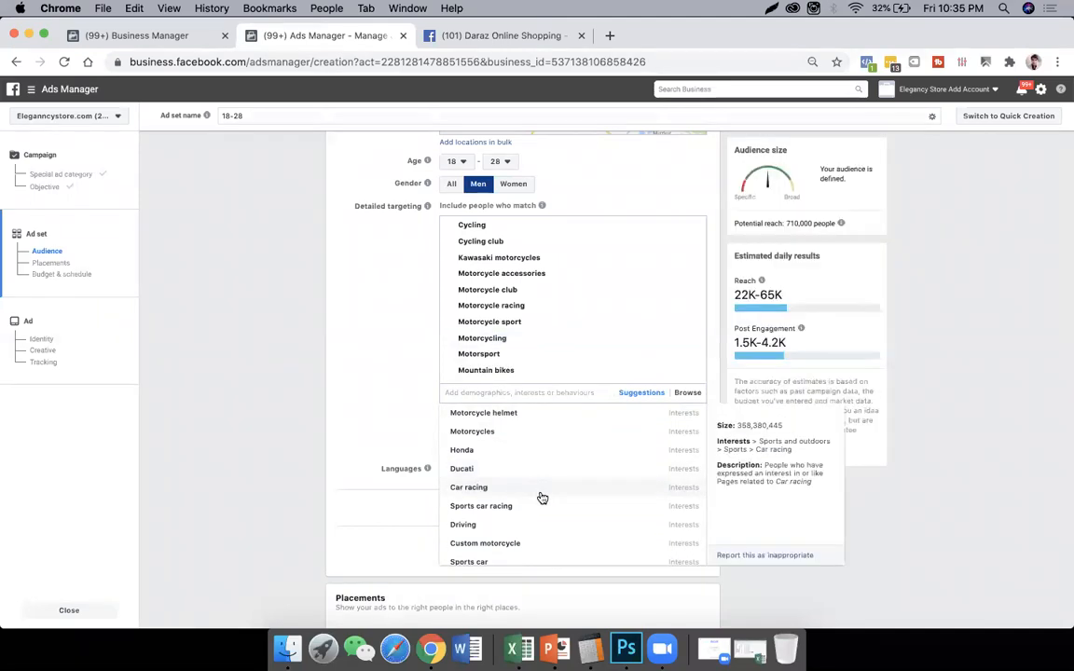
click(509, 419)
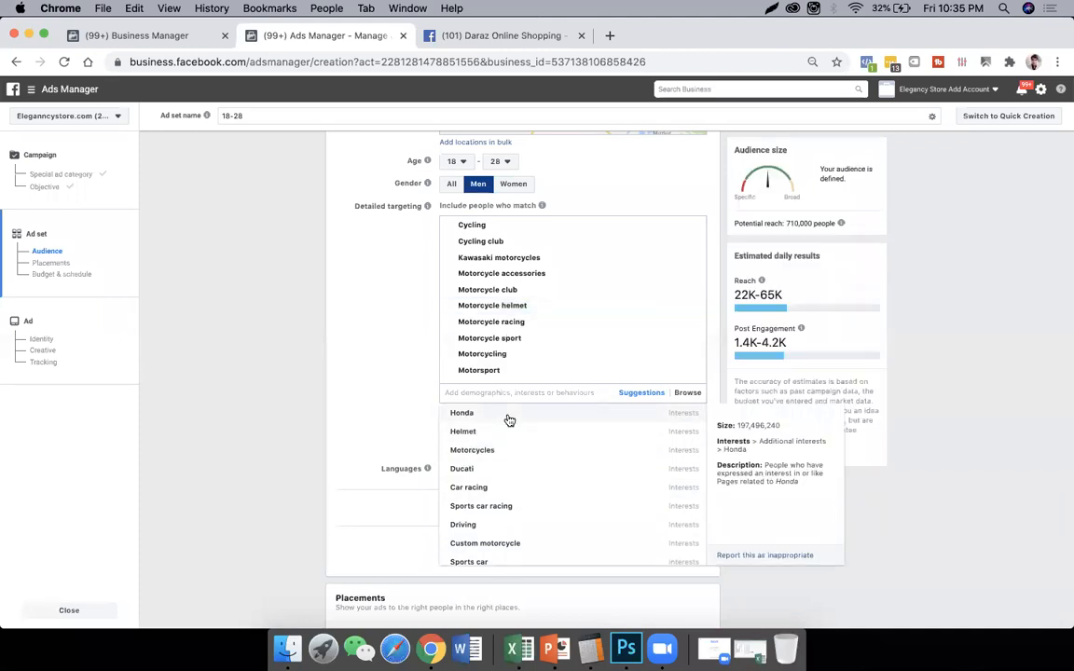
- Add the suggested interests Motorcycles, Helmet, Honda and Hyundai to the detailed targeting
click(499, 450)
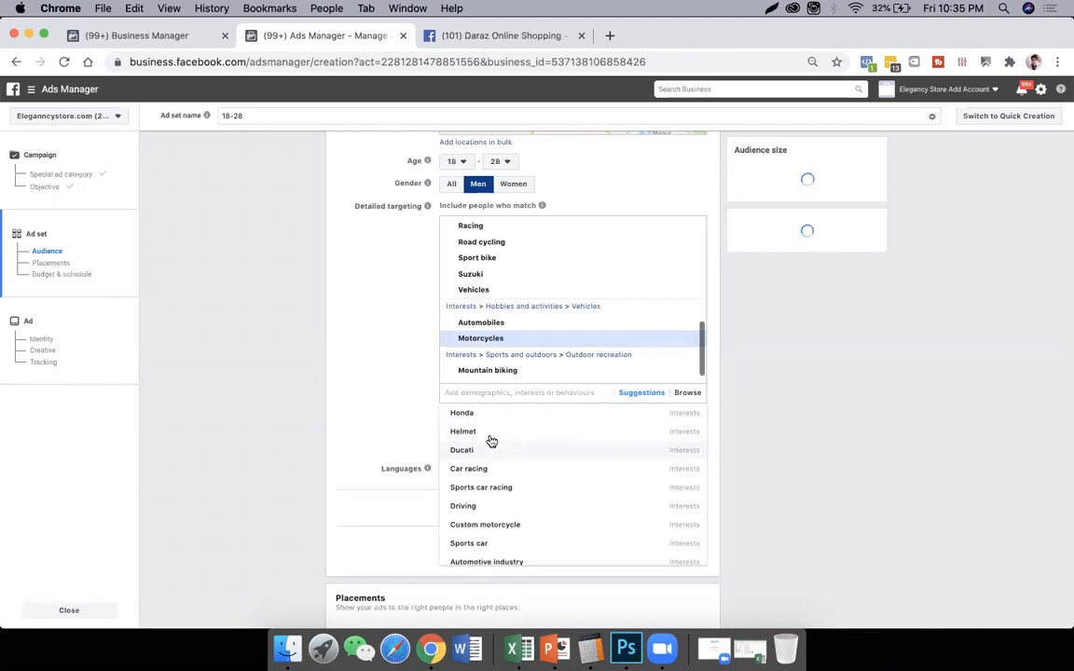
click(482, 432)
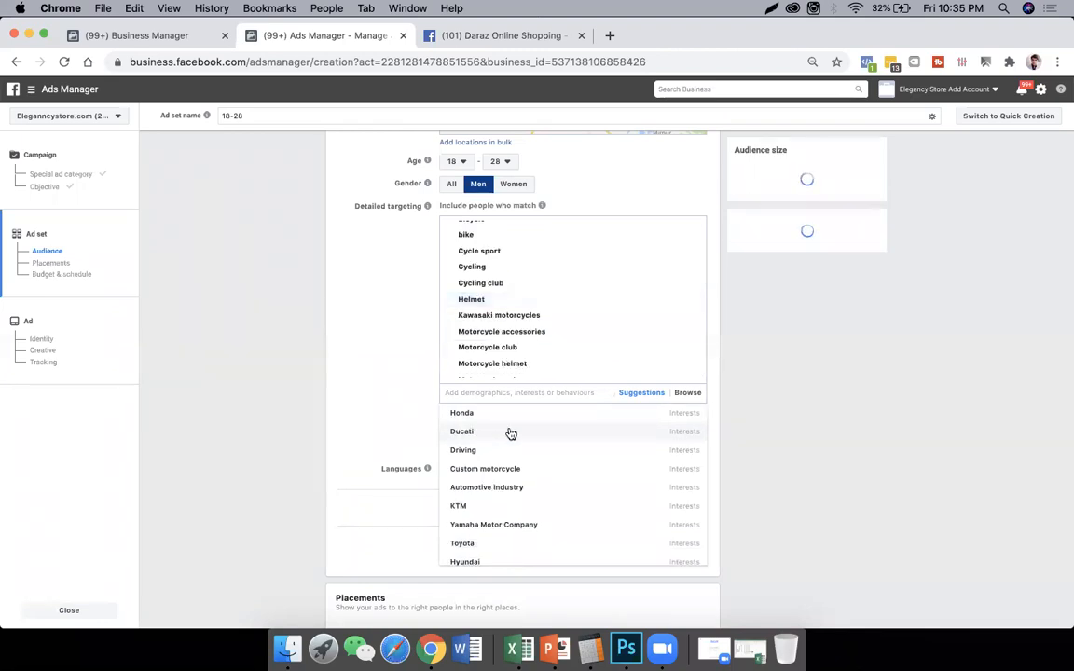
click(494, 414)
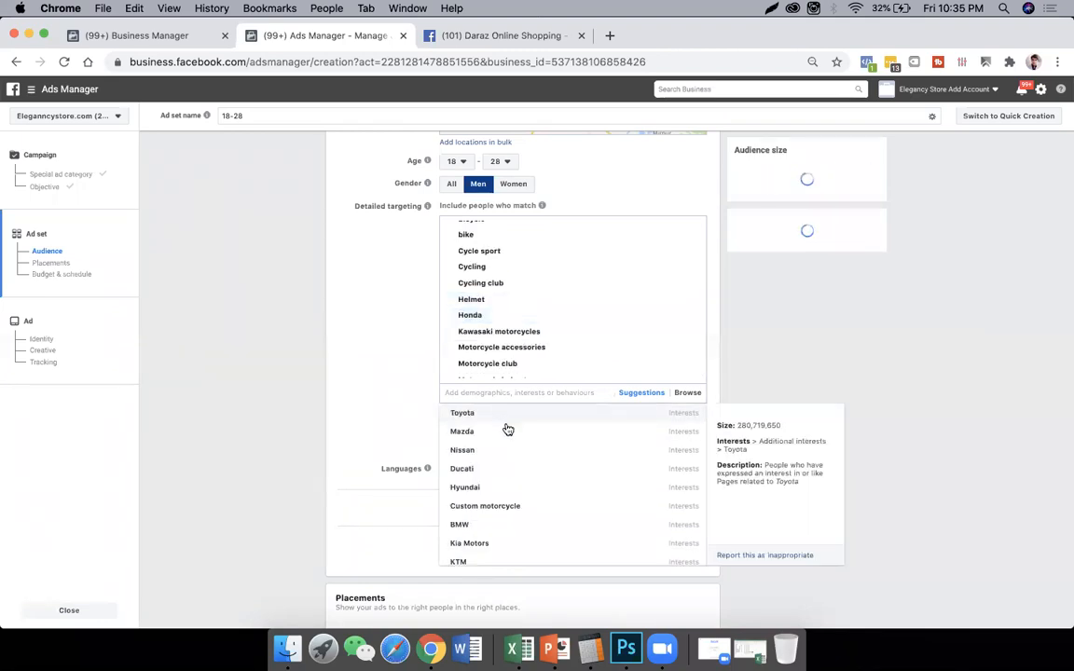
click(499, 490)
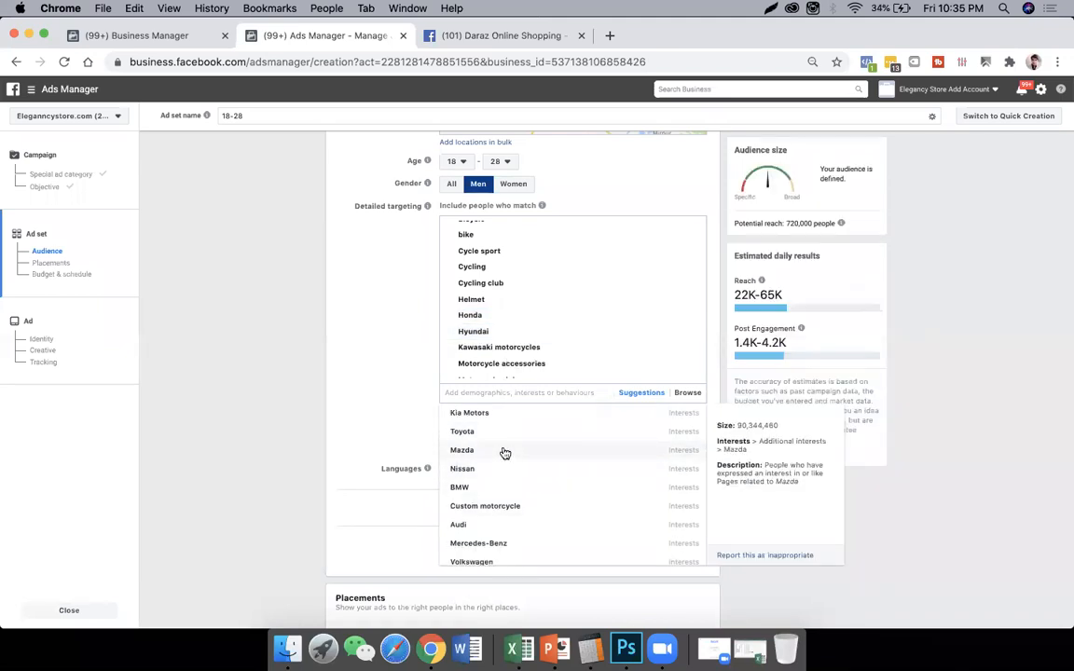
- Add the suggested interests Mazda and Kia Motors to the detailed targeting and close the suggestions
click(501, 451)
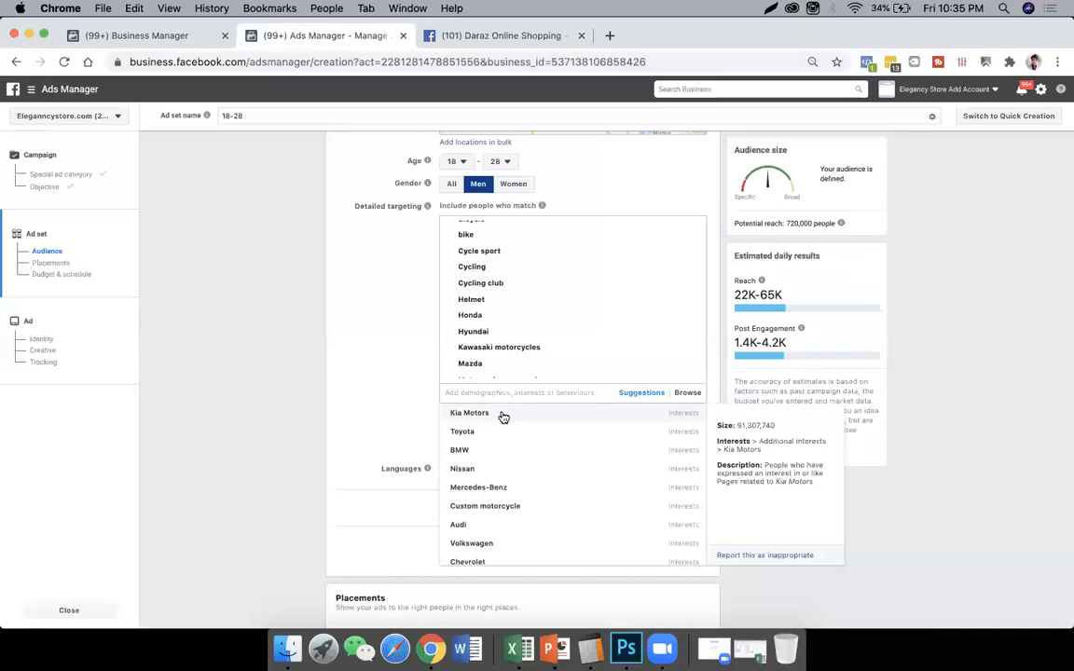
click(503, 417)
scroll(503, 467, down, 3)
click(391, 367)
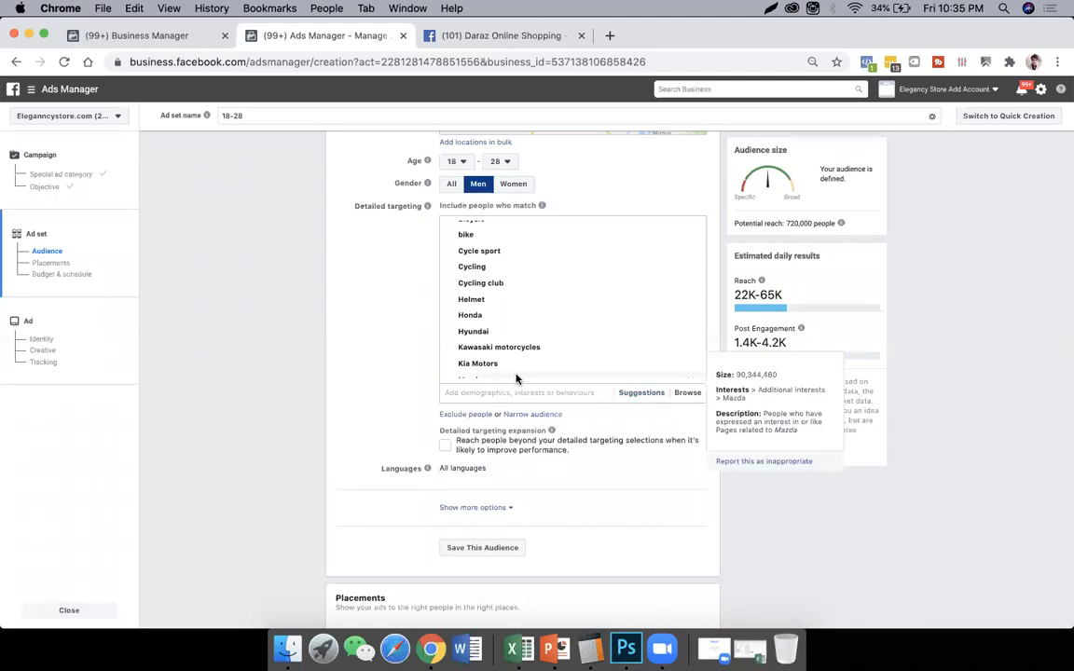
scroll(501, 357, up, 4)
scroll(502, 357, down, 4)
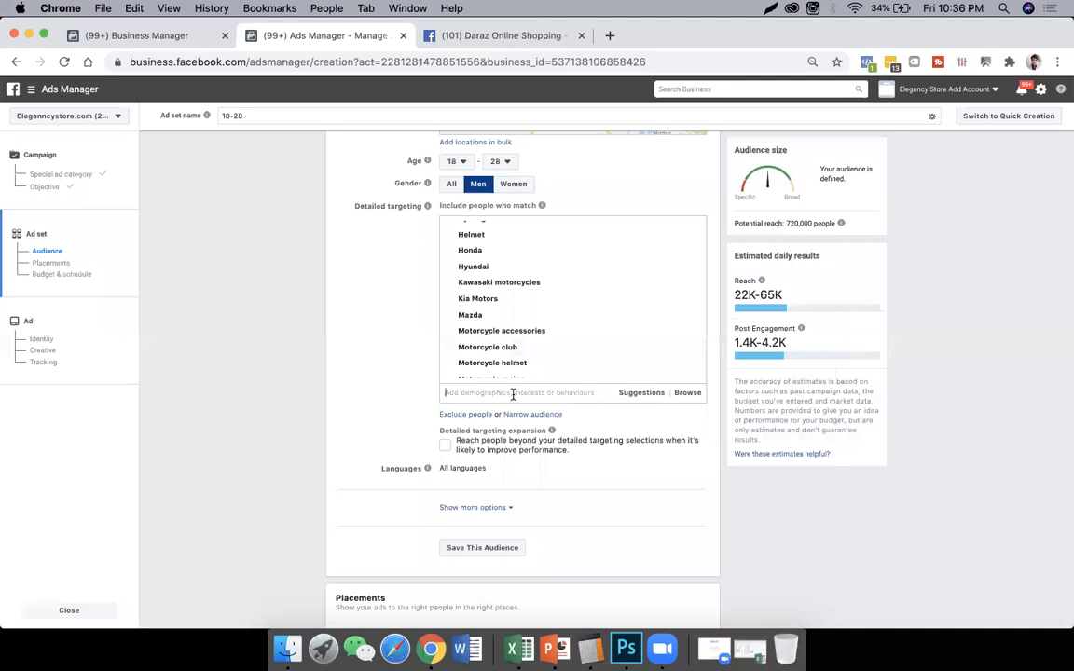
- Search the detailed targeting for students and add the interests Students' union, Student society and Student
click(513, 393)
text(students)
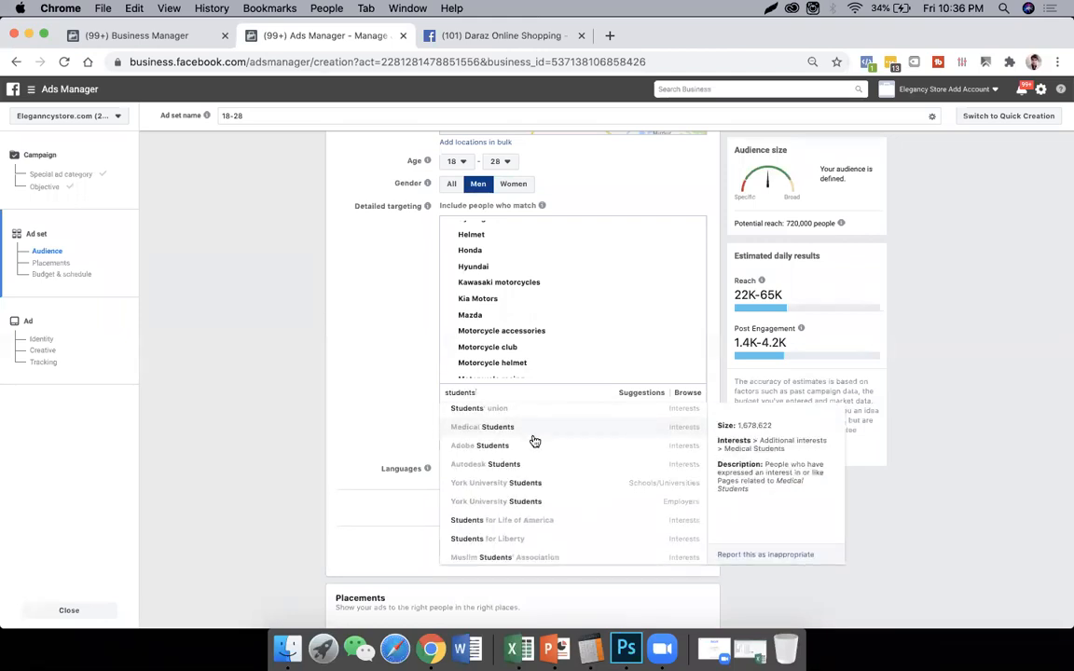
scroll(531, 434, down, 3)
scroll(566, 451, up, 3)
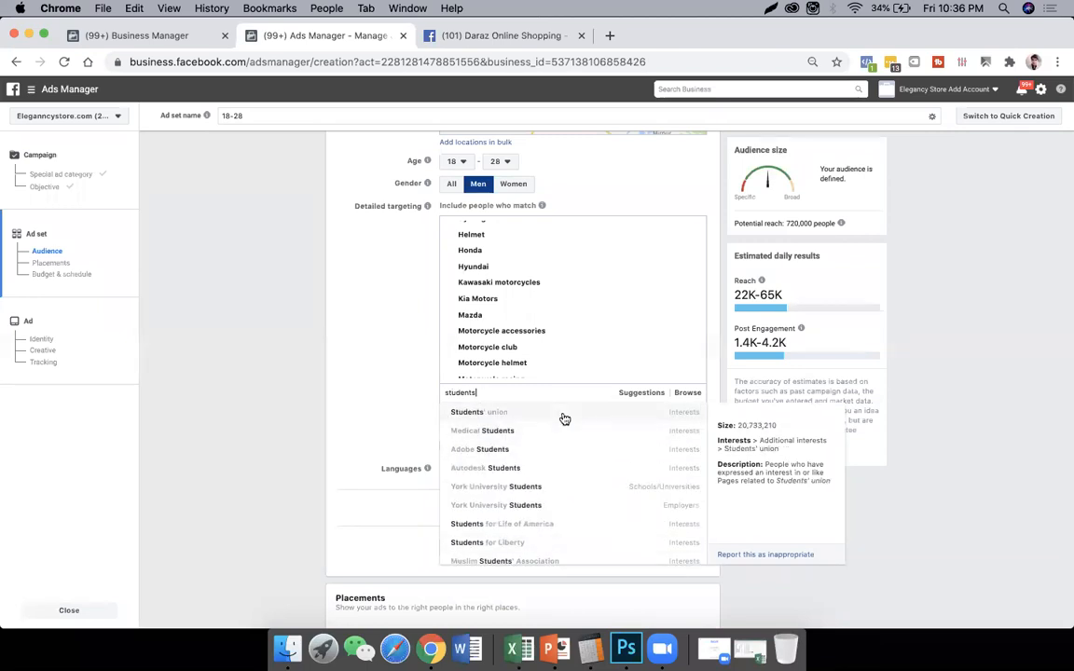
click(563, 413)
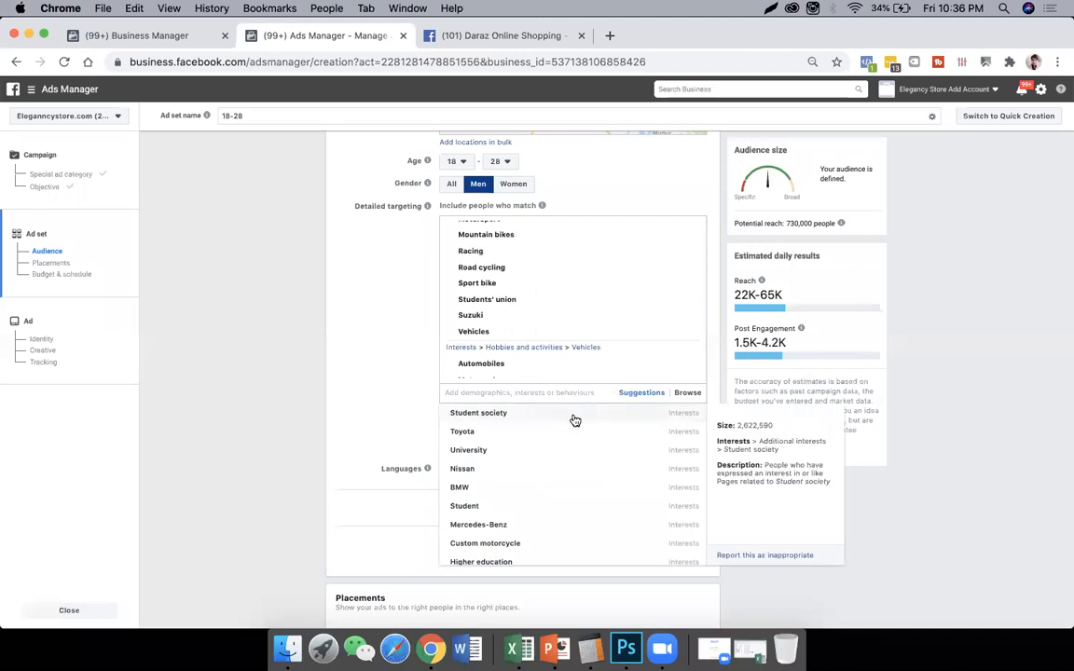
click(575, 420)
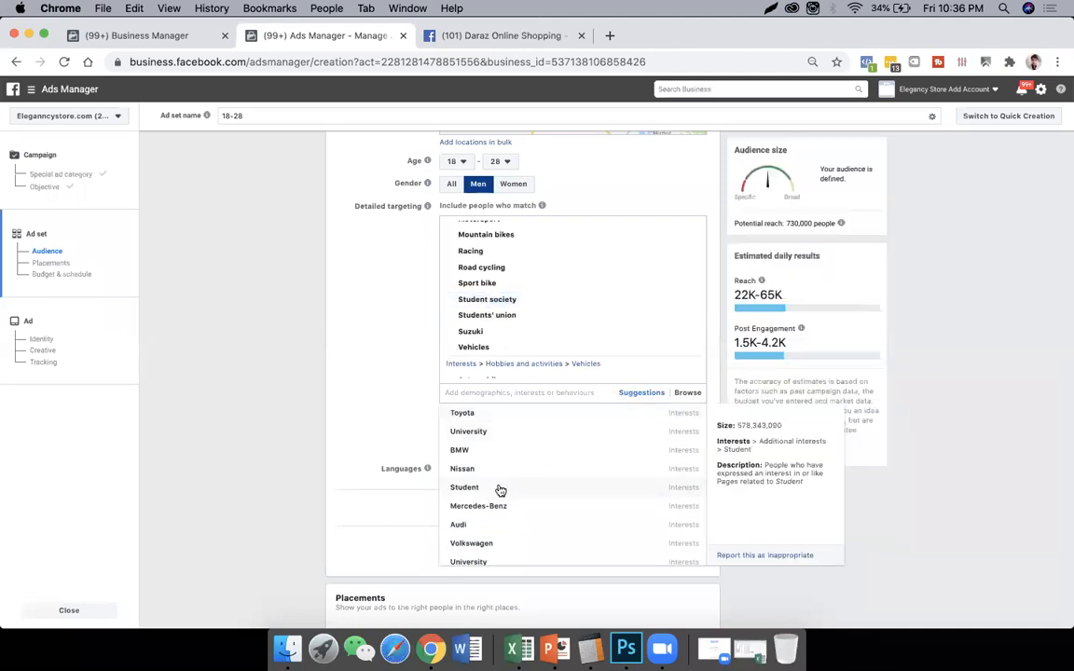
click(500, 489)
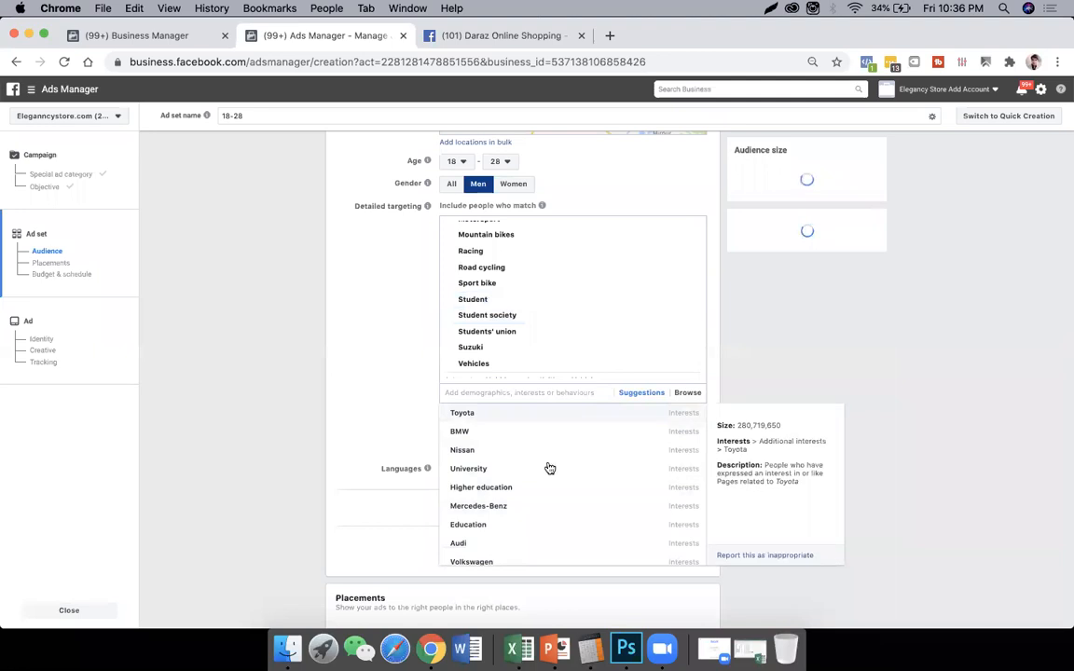
- Add the suggested interests University (both entries), Higher education, Education and Bachelor's degree to the detailed targeting
click(544, 471)
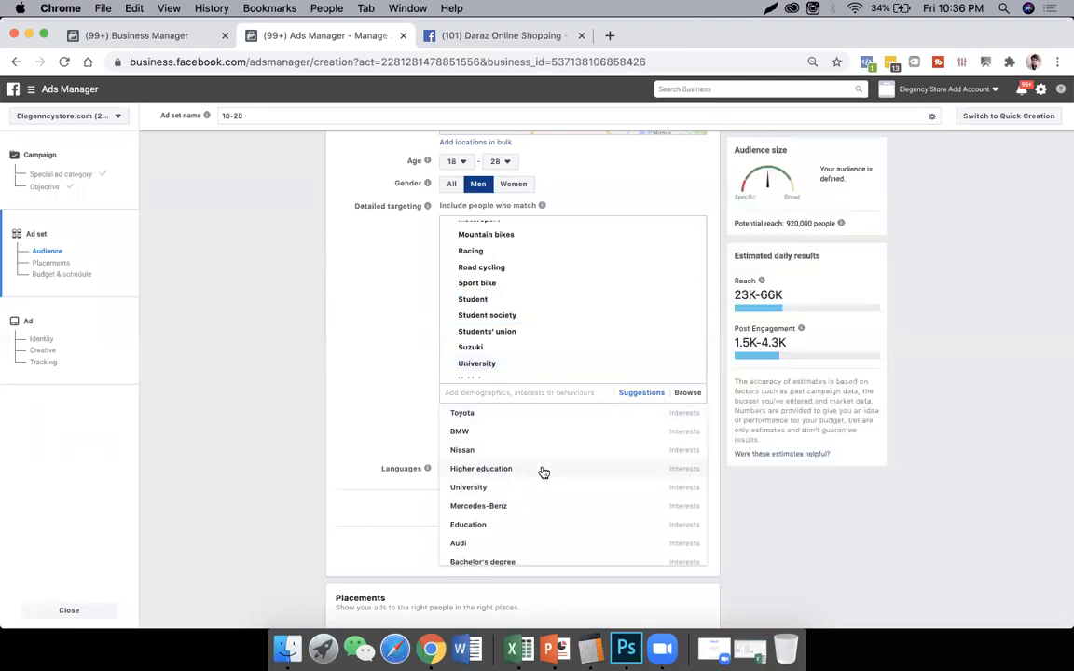
click(544, 471)
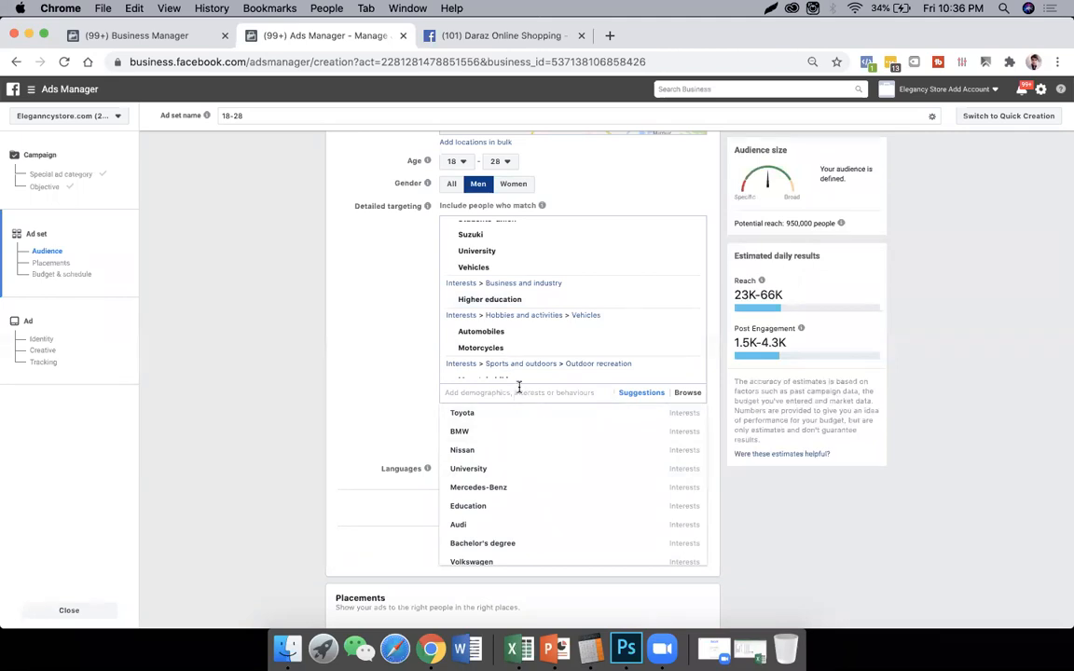
click(508, 472)
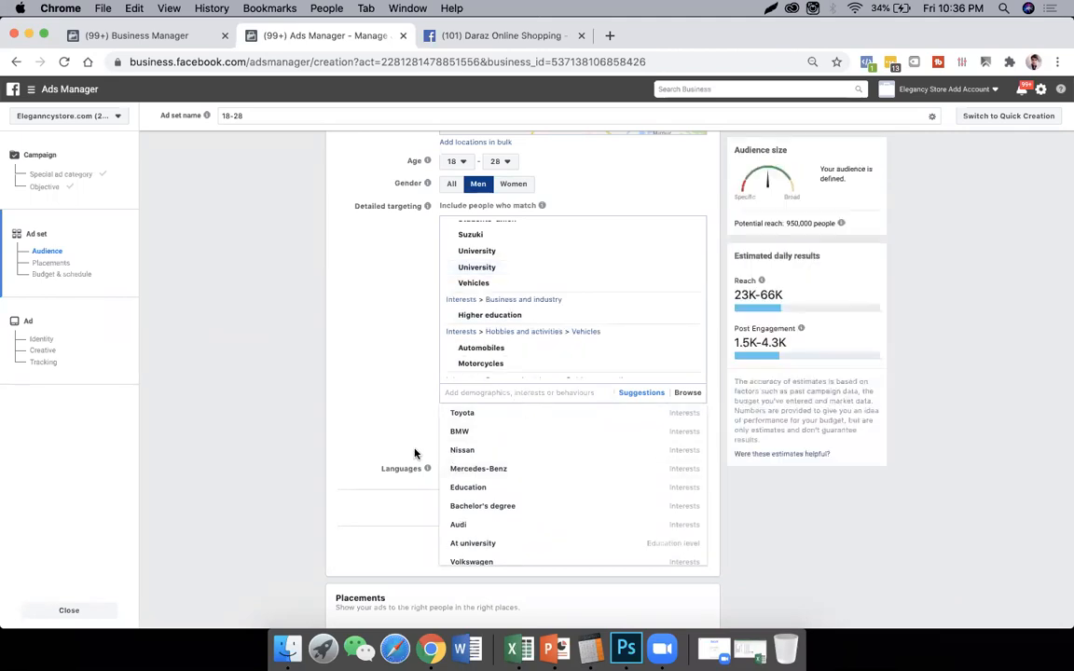
click(526, 490)
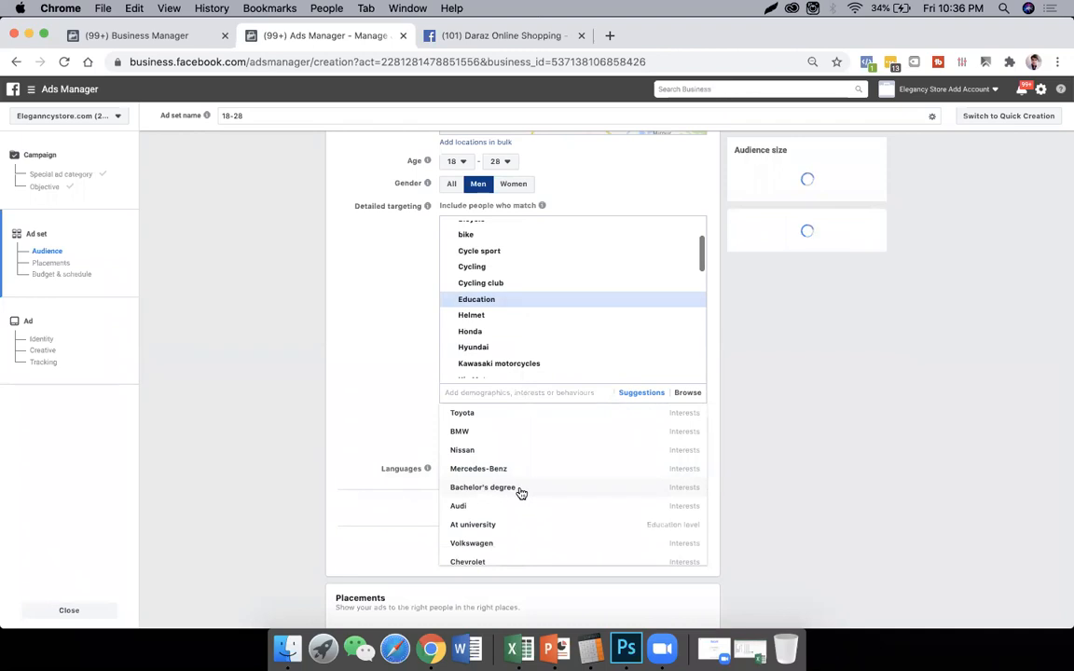
click(538, 489)
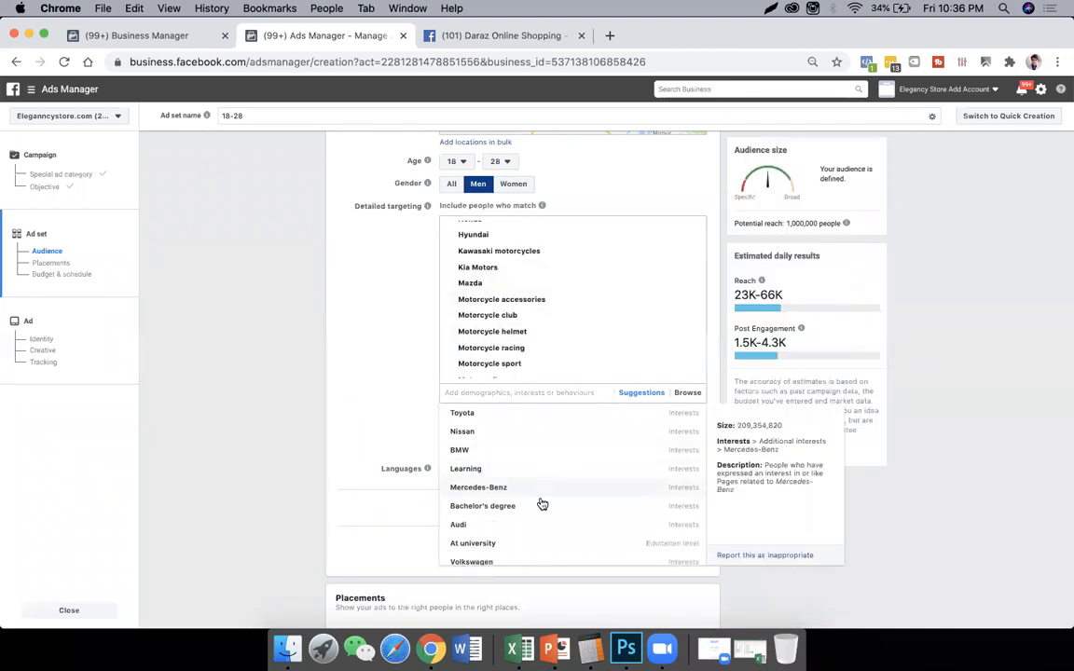
click(533, 509)
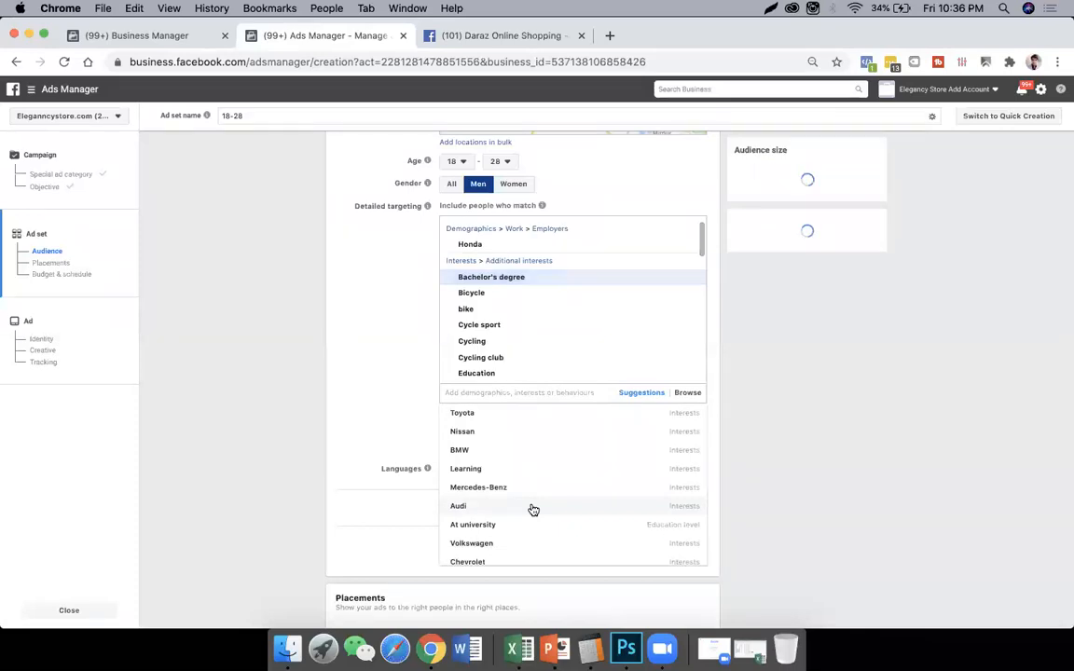
- Add the education levels At university and At university (postgraduate) and the interest Undergraduate degree from the suggestions
scroll(541, 501, down, 3)
scroll(544, 502, down, 1)
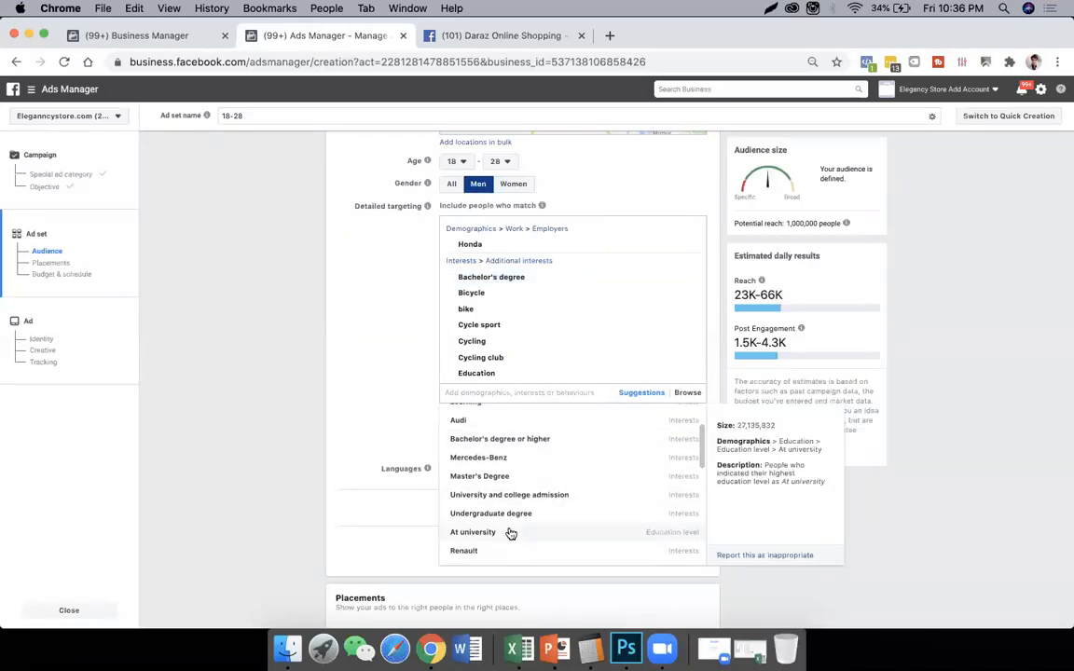
click(666, 534)
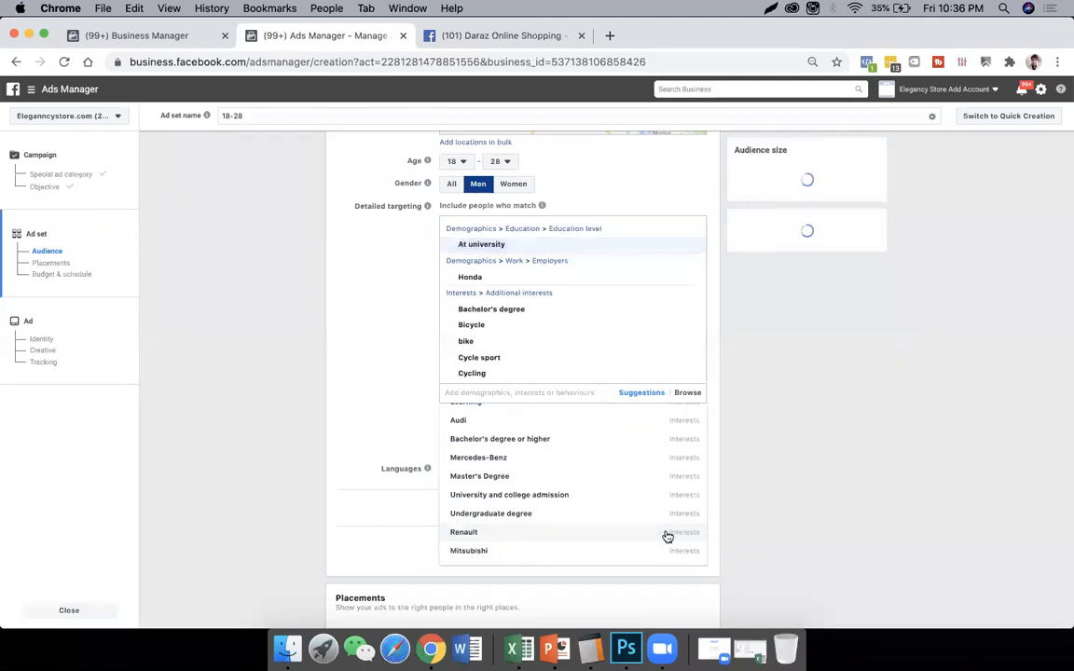
click(567, 551)
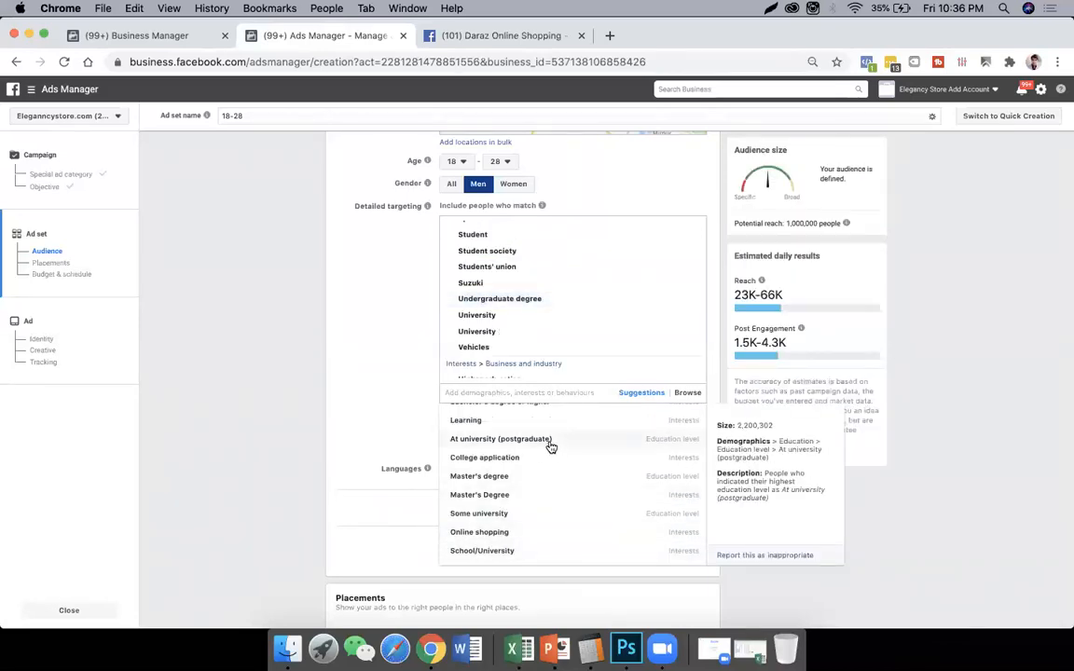
click(551, 448)
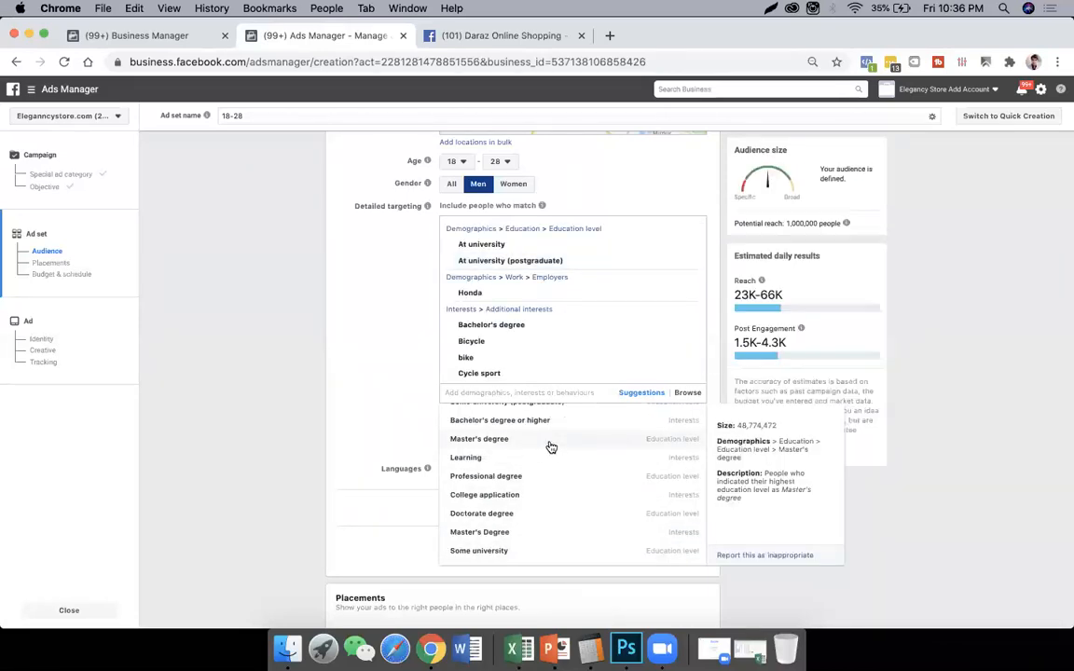
- Search the detailed targeting for comsat and add Comsats Islamabad as a school/university
scroll(551, 447, up, 4)
scroll(550, 448, down, 3)
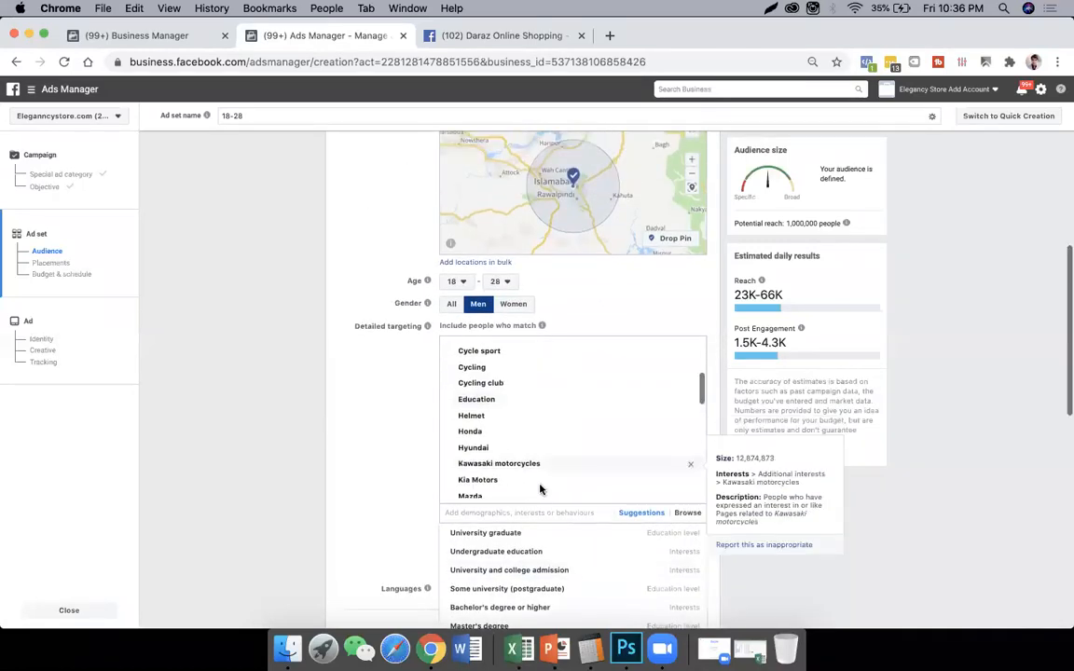
scroll(382, 491, down, 3)
click(522, 419)
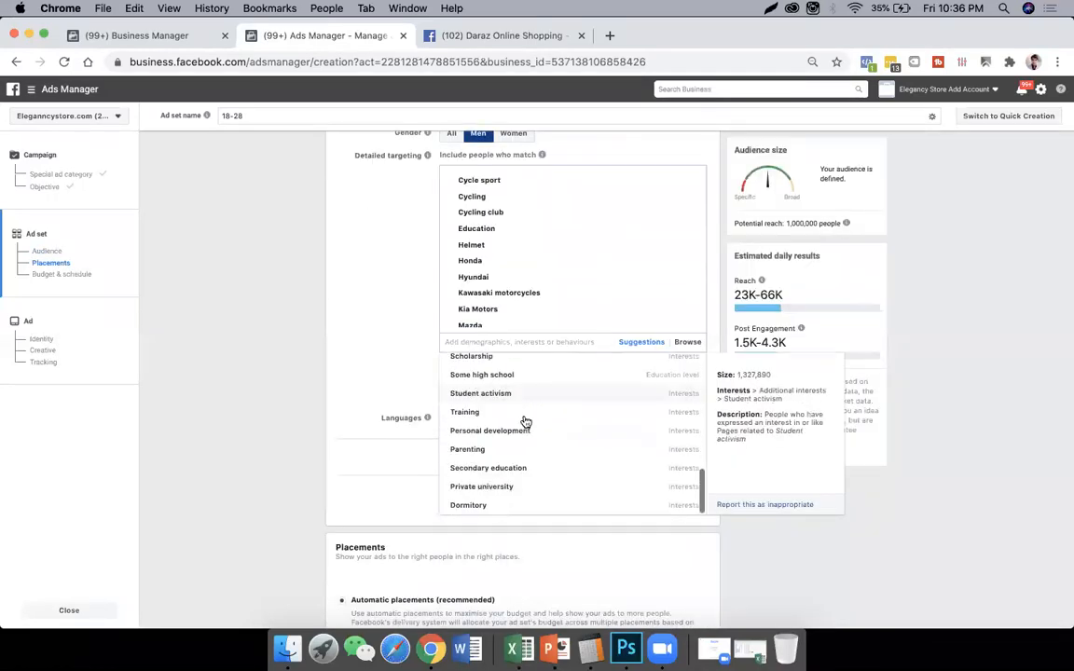
scroll(525, 421, up, 8)
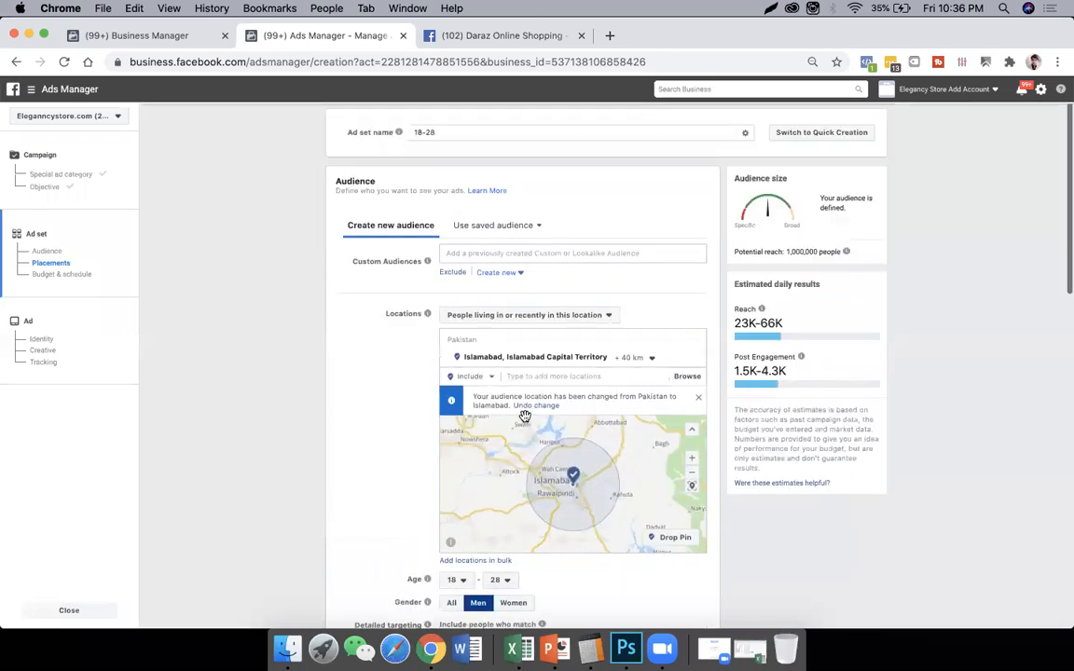
scroll(384, 435, down, 6)
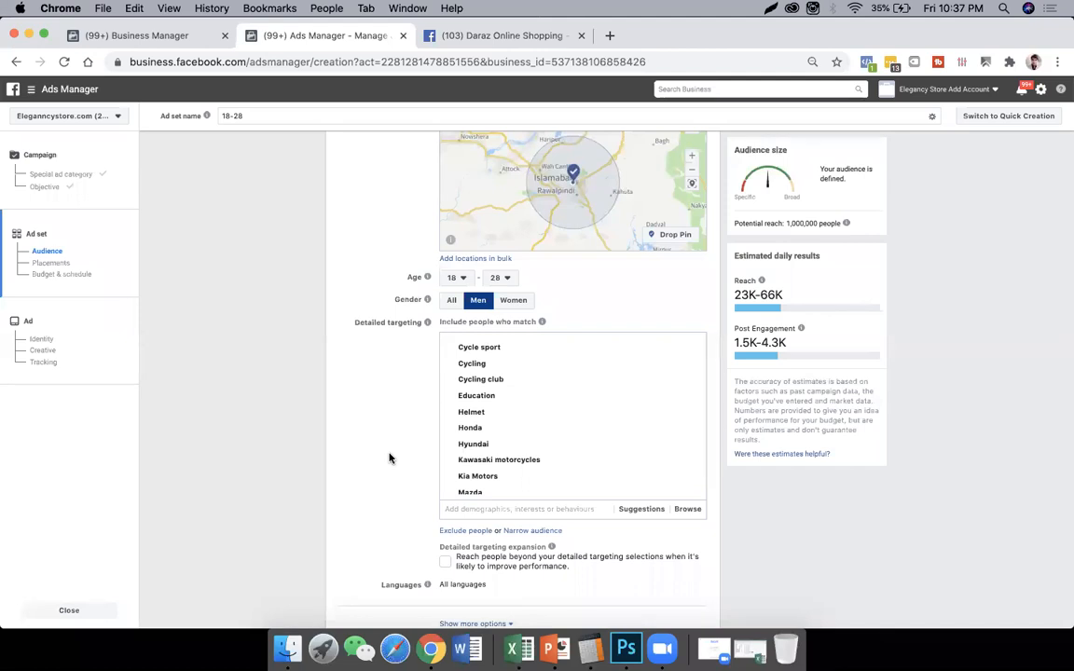
scroll(389, 458, down, 3)
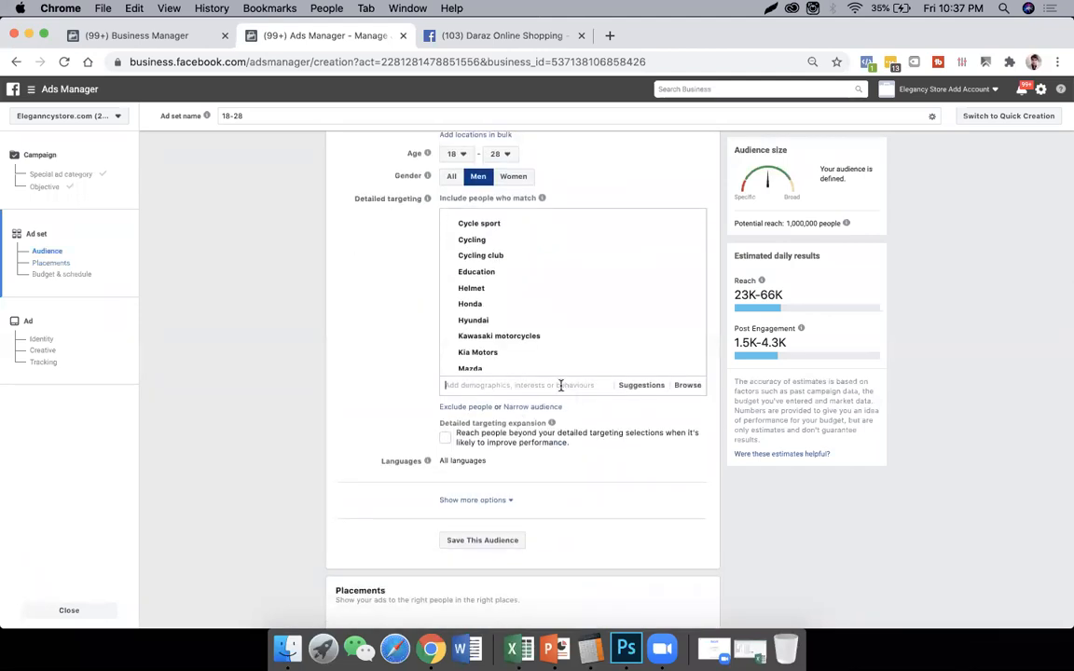
text(comsat)
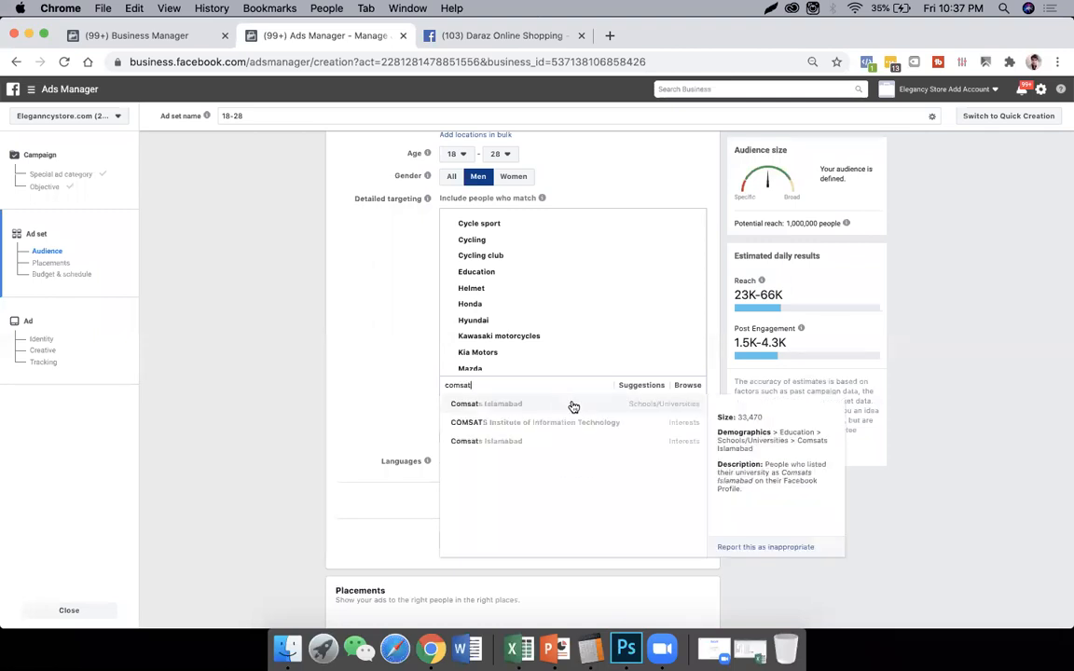
click(519, 411)
- Add the suggested universities NED University of Engineering and Technology, National University of Sciences And Technology (NUST) and Institute of Business Management (IoBM)
click(637, 390)
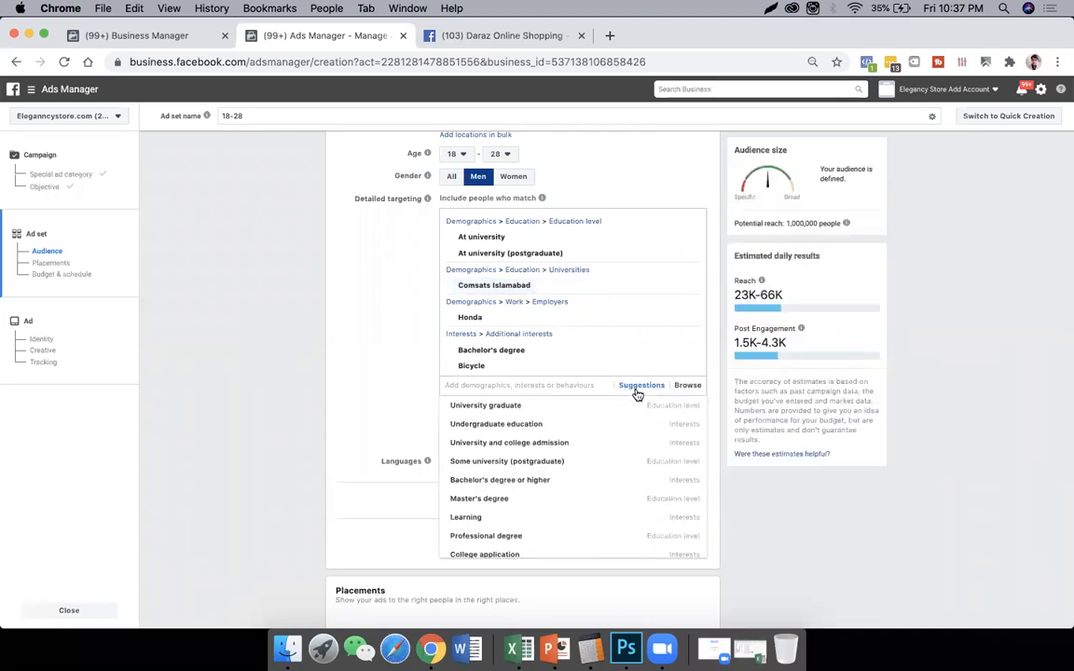
mouse_move(604, 432)
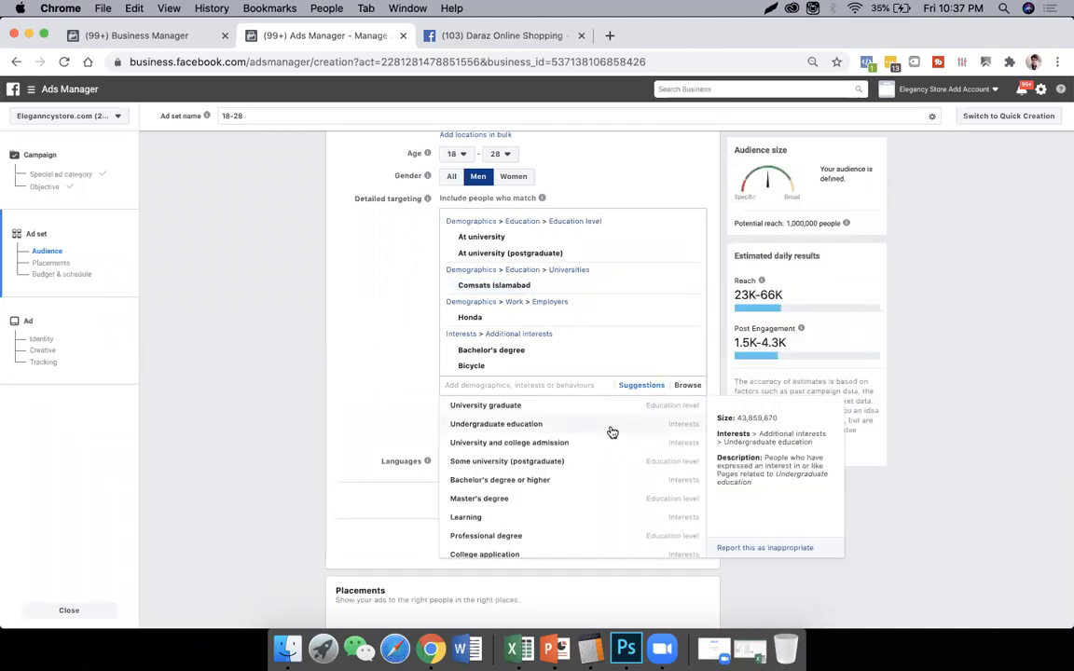
scroll(611, 431, down, 5)
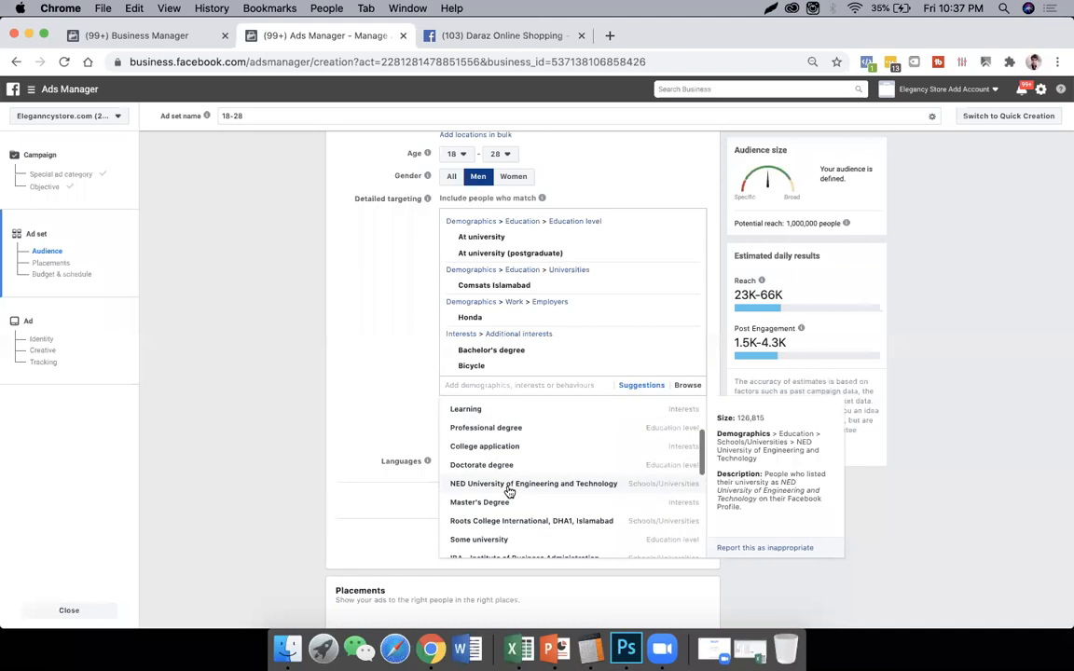
click(503, 487)
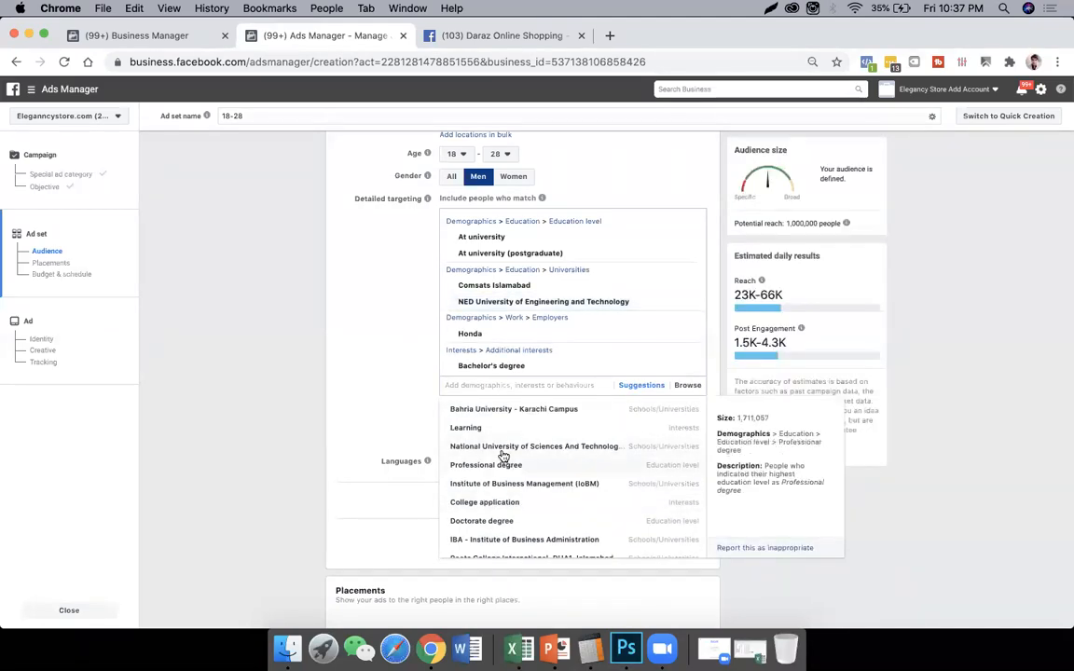
click(527, 451)
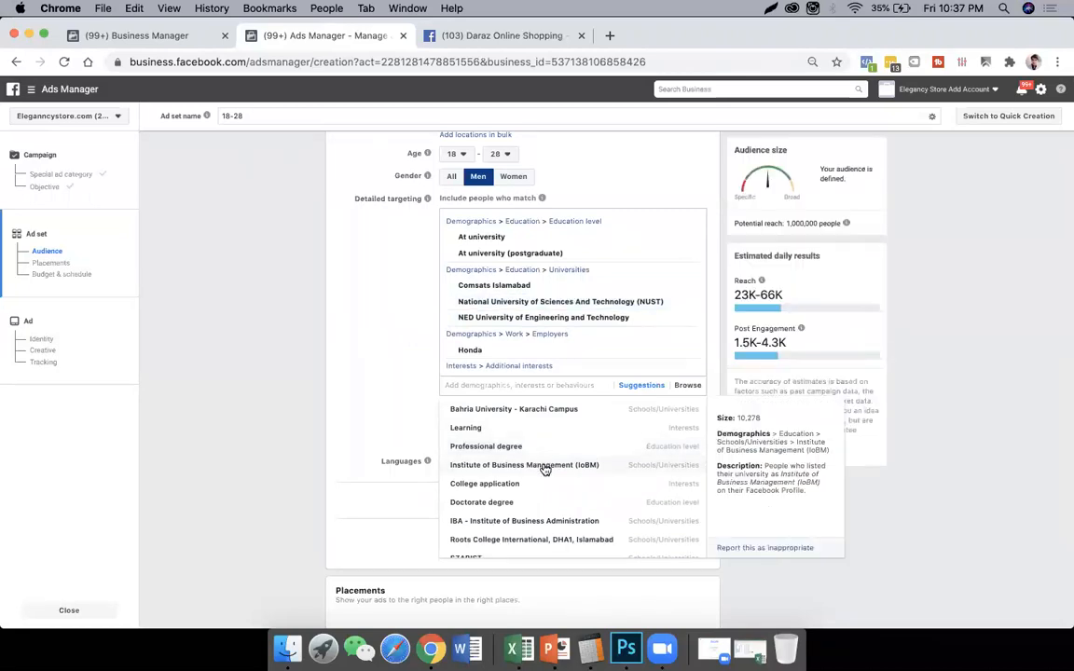
click(545, 469)
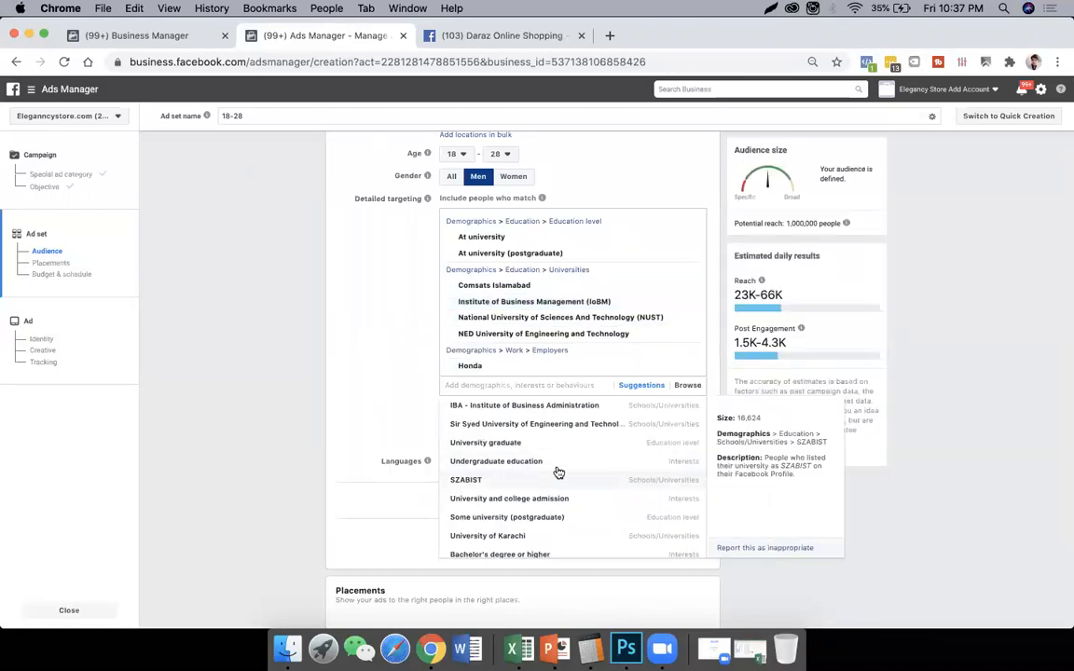
- Add the suggested universities IBA - Institute of Business Administration, SZABIST and Iqra University - IU to the detailed targeting
click(525, 413)
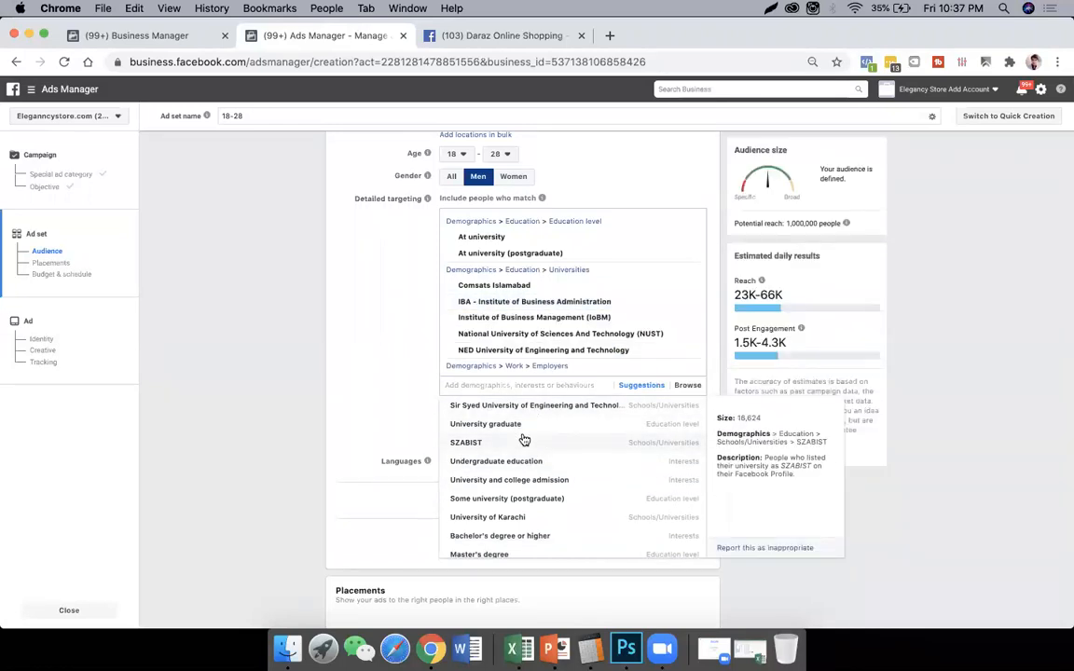
click(524, 442)
mouse_move(582, 483)
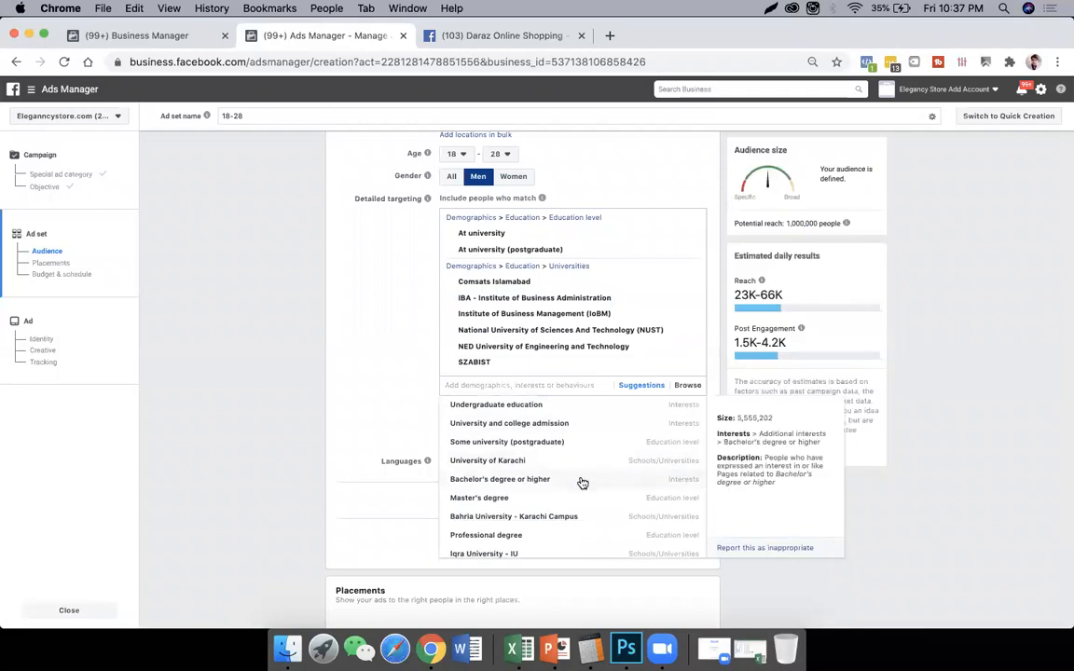
scroll(574, 477, down, 1)
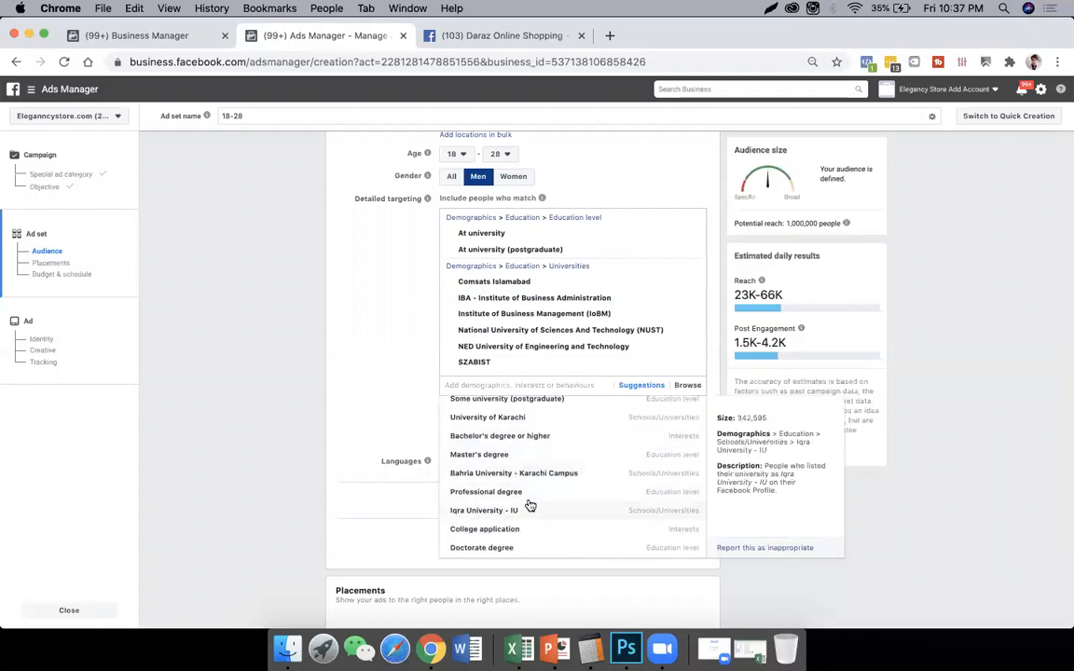
scroll(553, 515, down, 1)
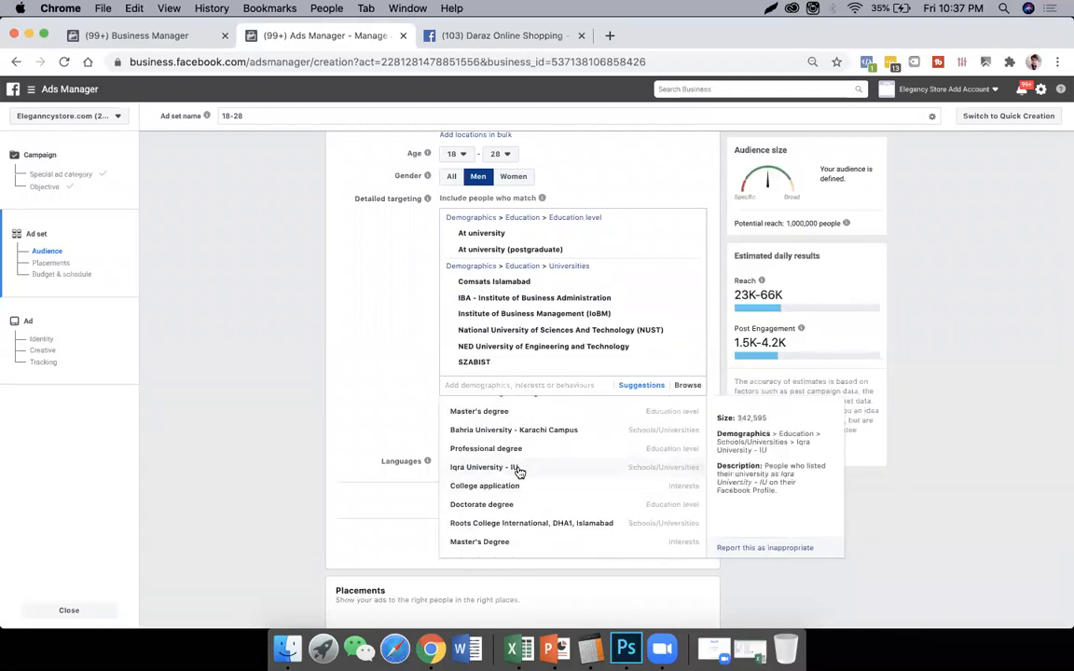
click(519, 469)
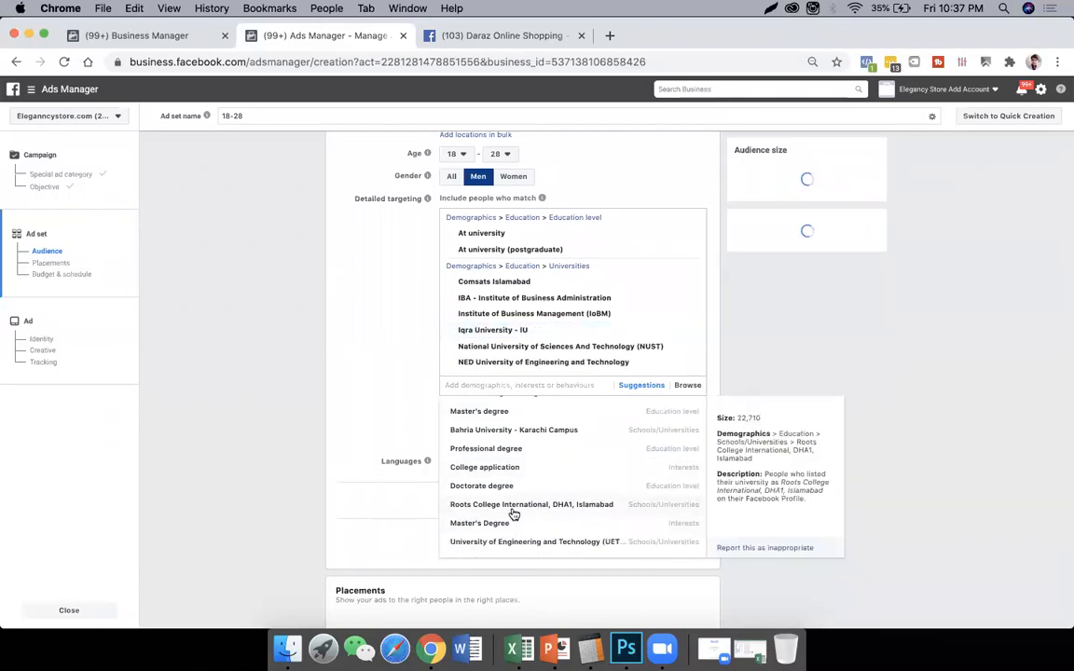
- Add the suggested university Iqra University to the detailed targeting
scroll(575, 463, up, 2)
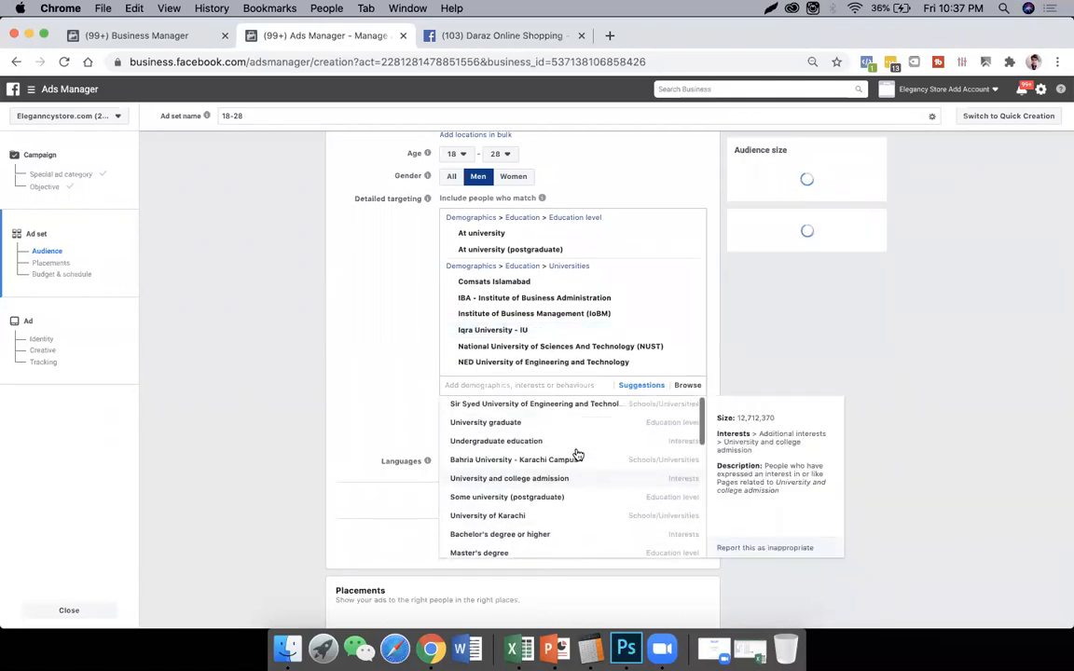
scroll(577, 454, down, 2)
scroll(555, 499, down, 5)
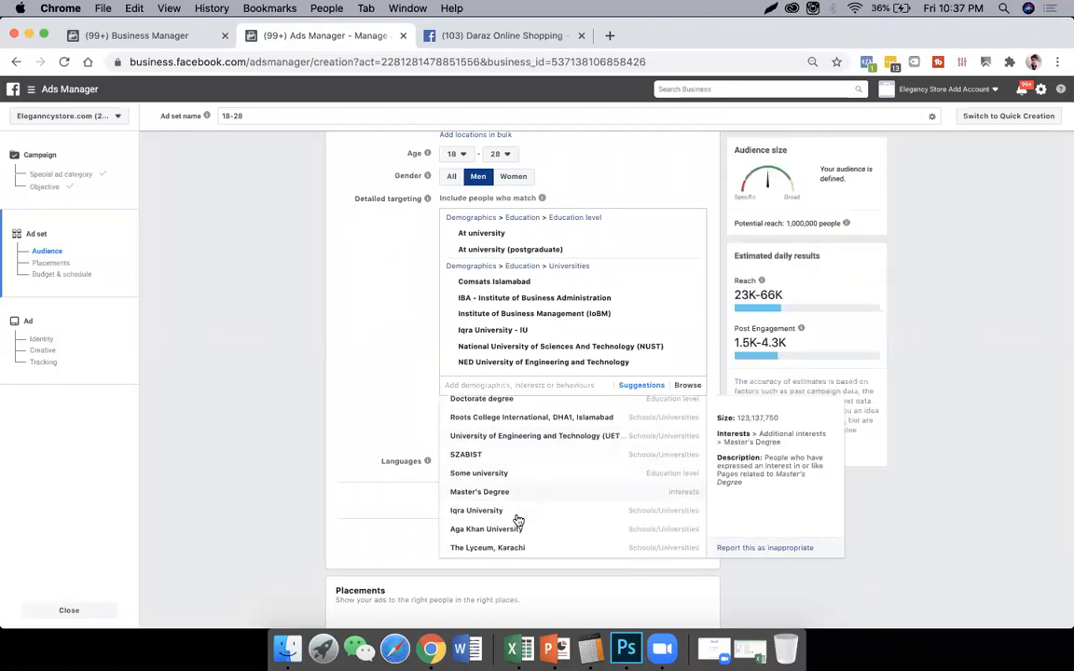
click(518, 518)
scroll(578, 511, down, 4)
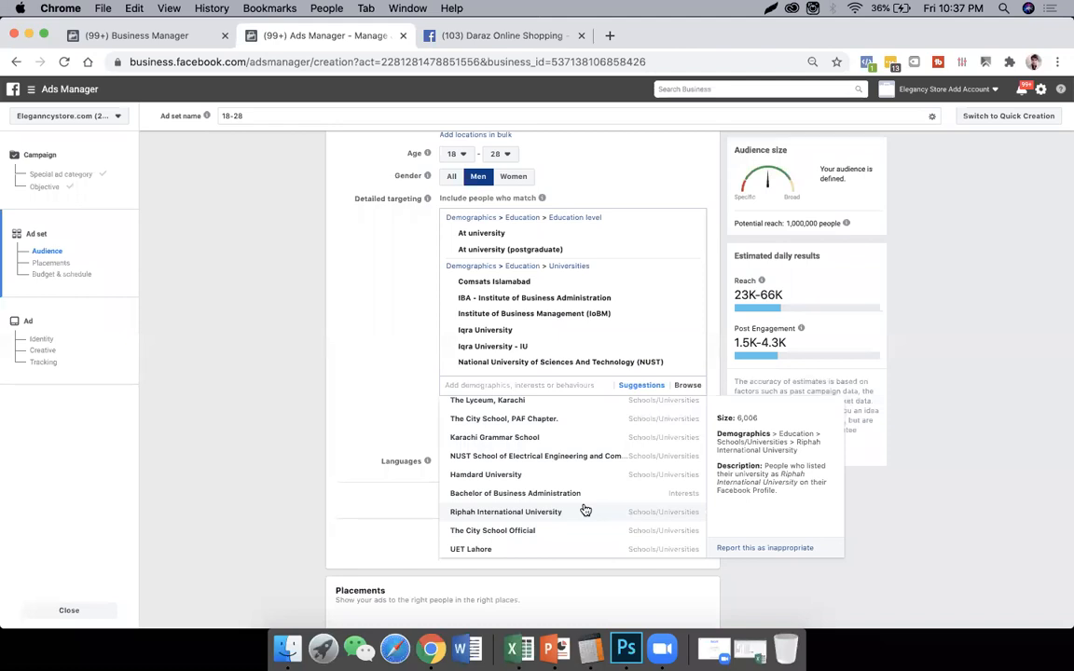
click(379, 343)
- Remove the interests Mazda, Kia Motors, Hyundai, Cycling club and Cycling from the detailed targeting
scroll(511, 306, down, 5)
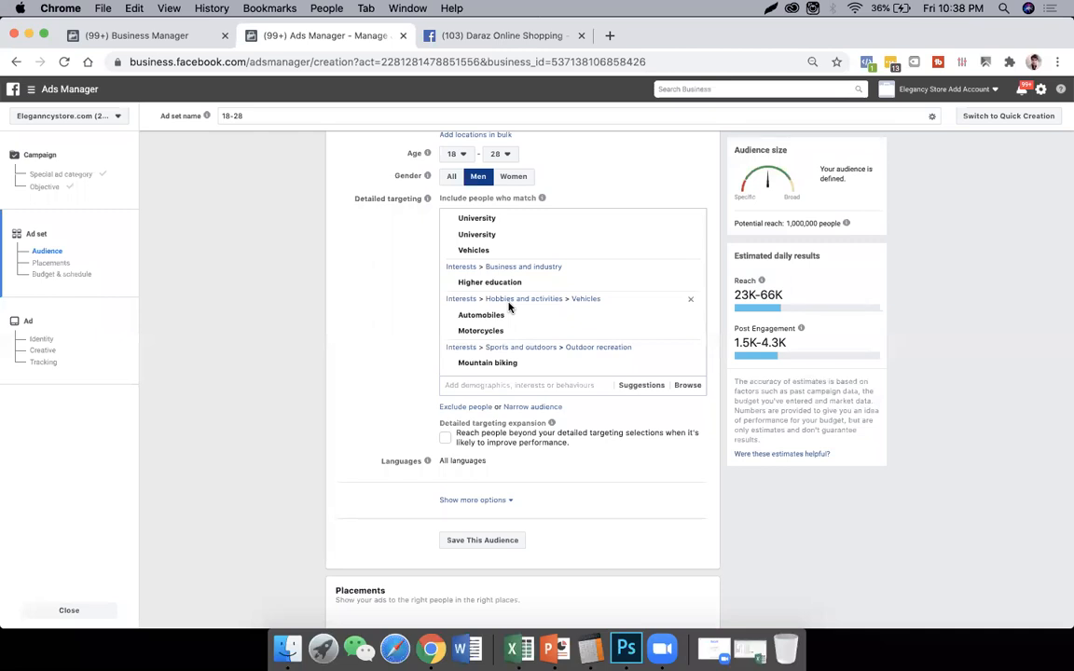
scroll(508, 307, up, 10)
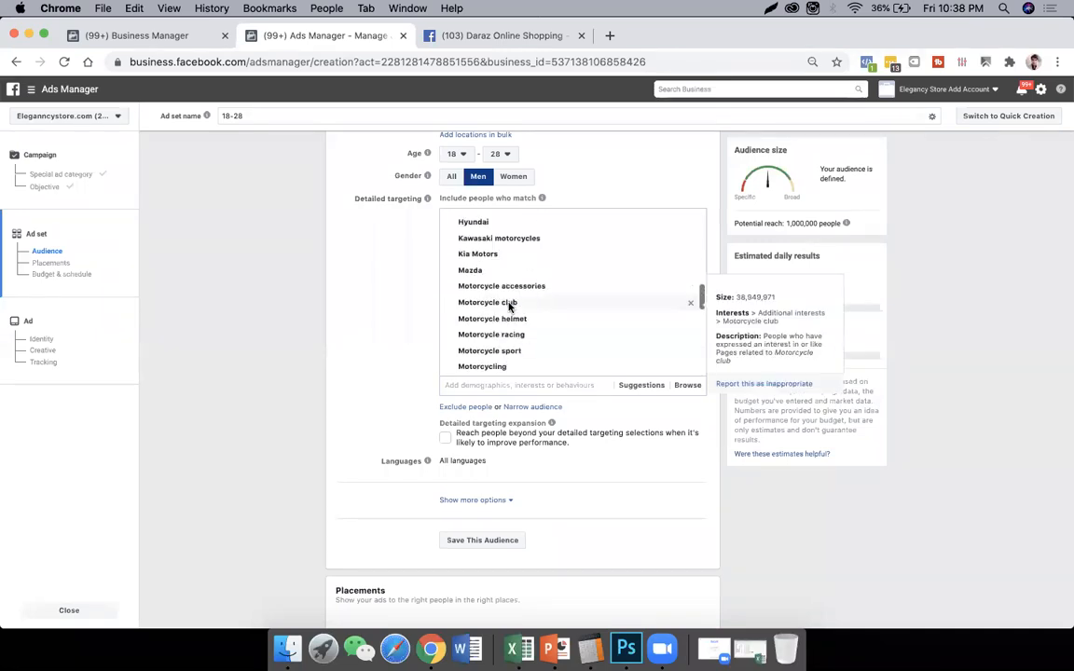
scroll(522, 298, up, 3)
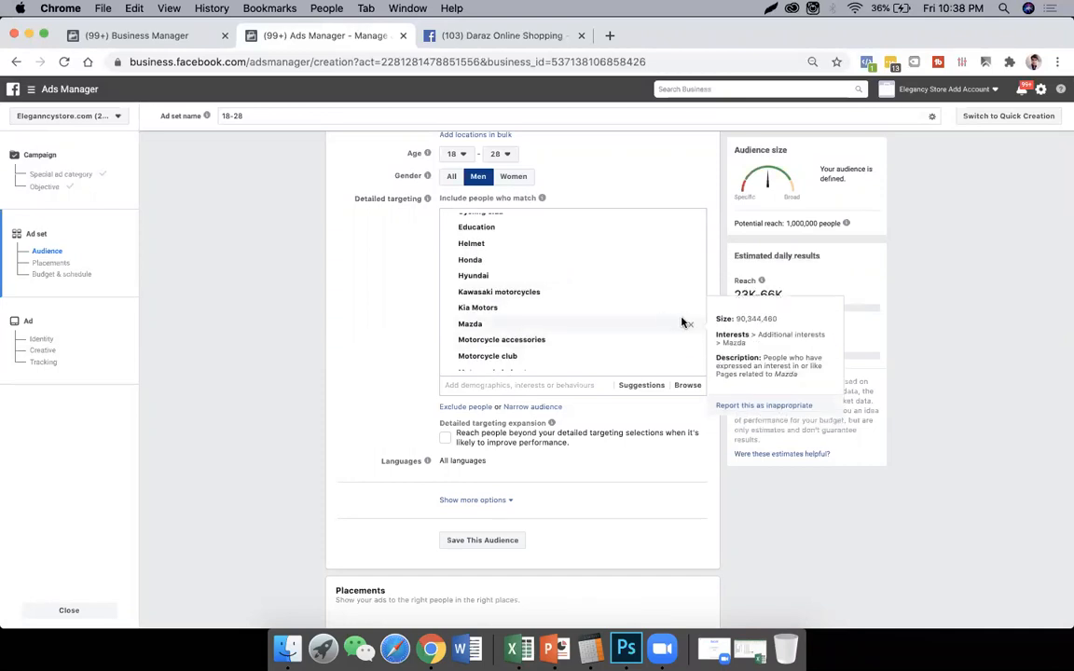
click(692, 329)
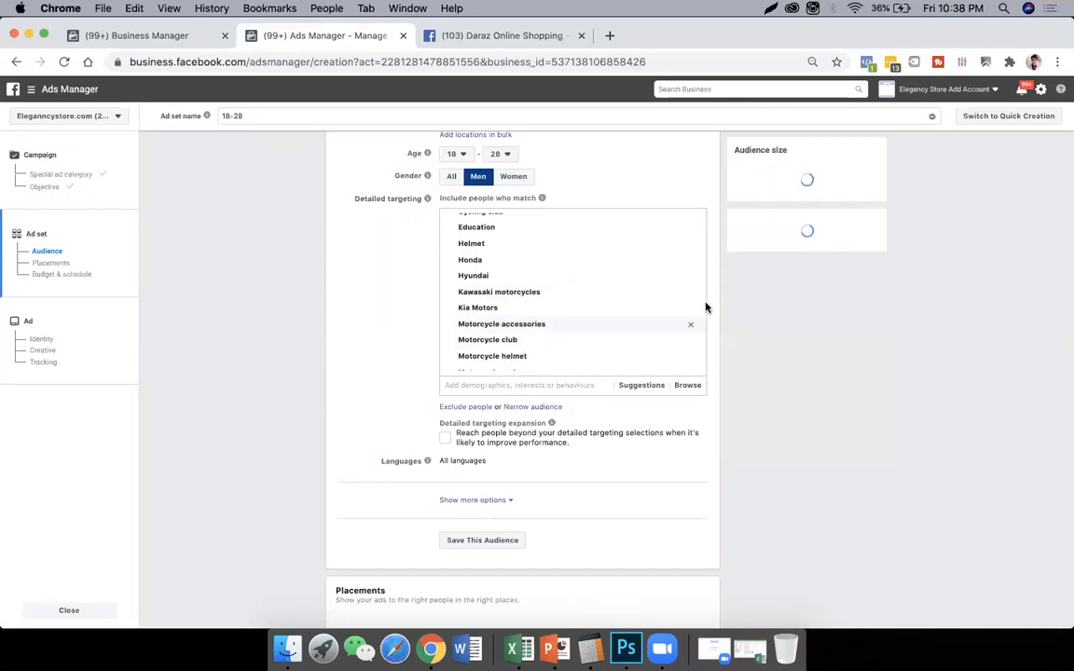
click(691, 309)
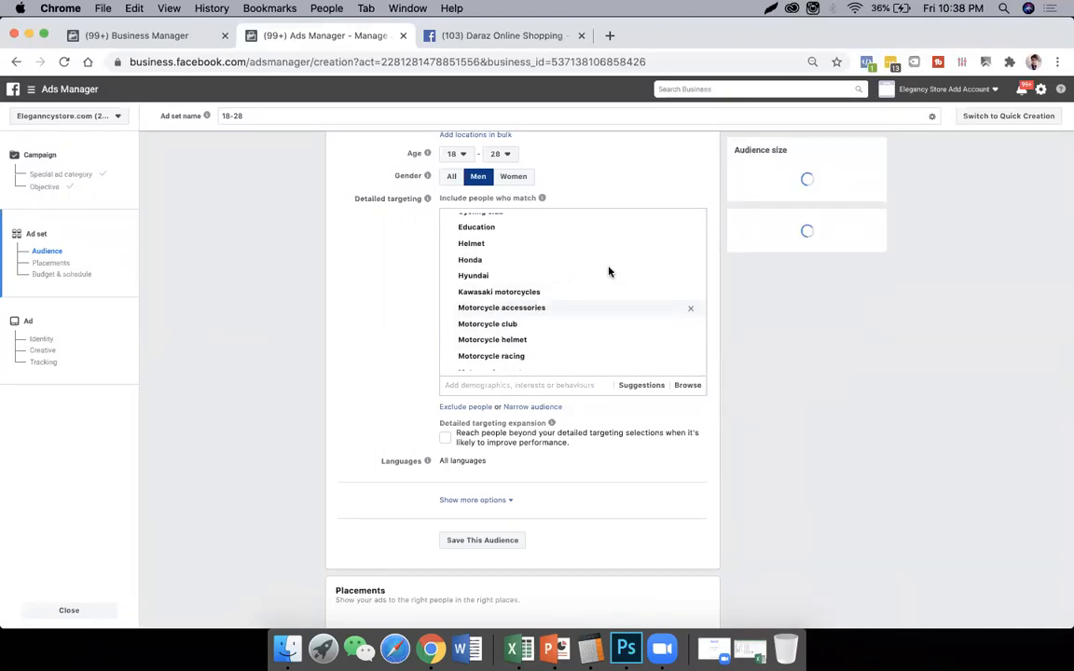
scroll(690, 289, up, 1)
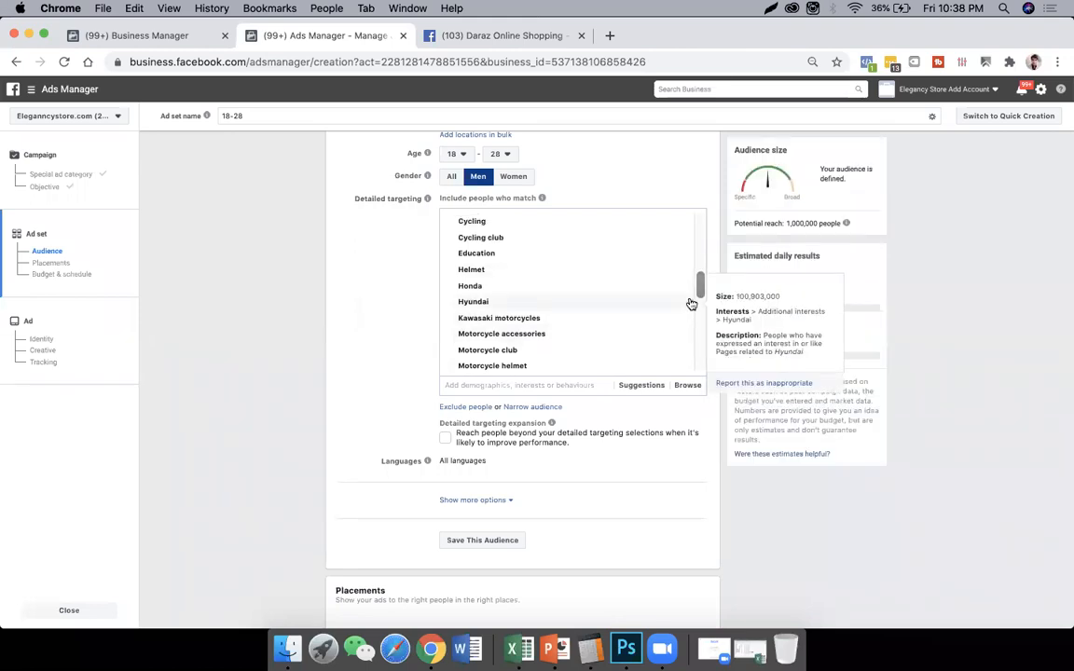
click(690, 303)
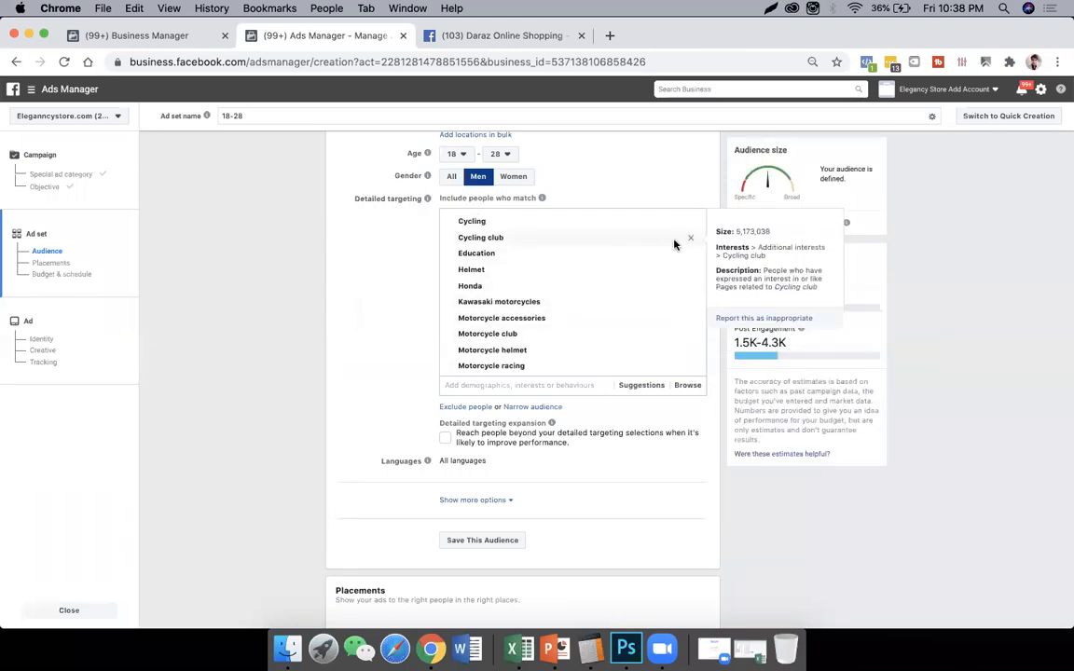
click(691, 239)
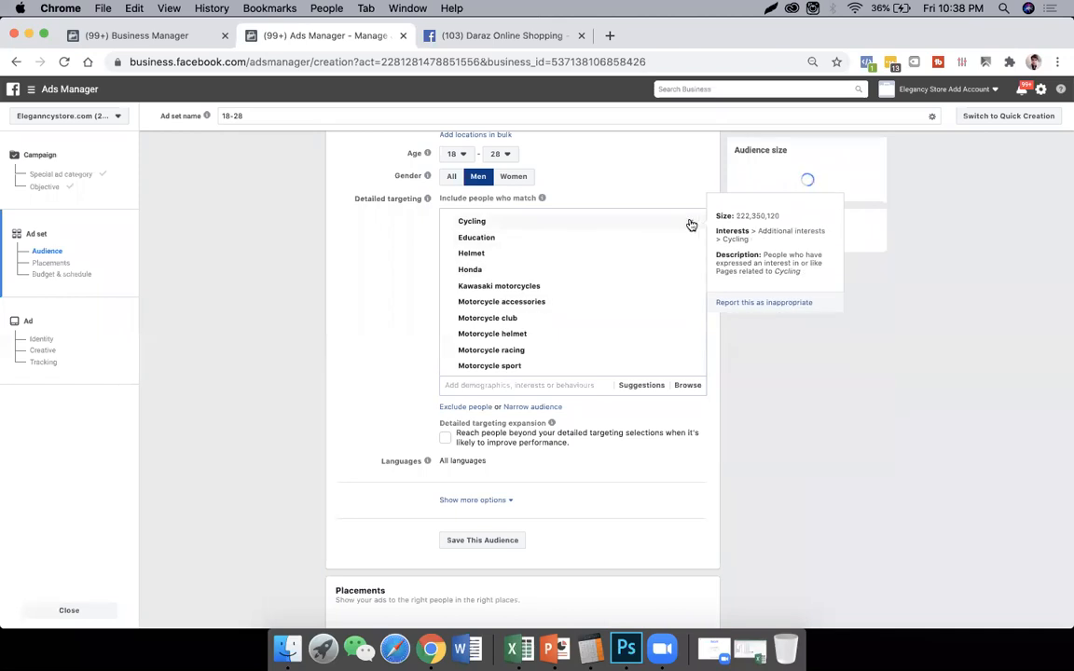
click(692, 225)
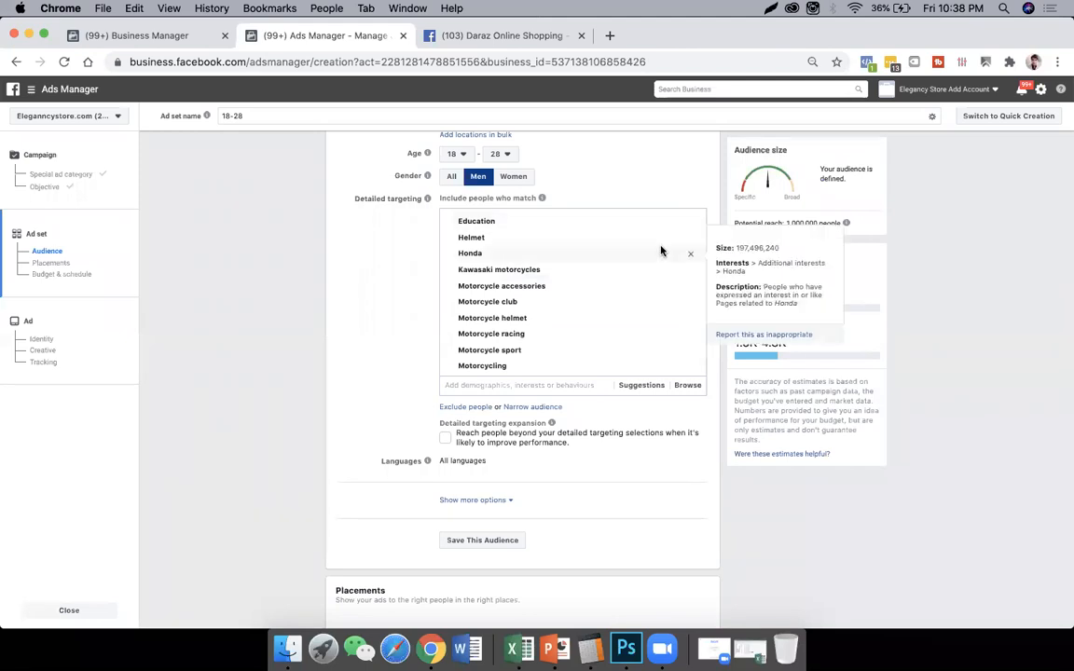
- Remove the Business and industry, Hobbies and activities > Vehicles, and Additional interests groups from the detailed targeting
scroll(661, 251, down, 10)
scroll(661, 251, down, 3)
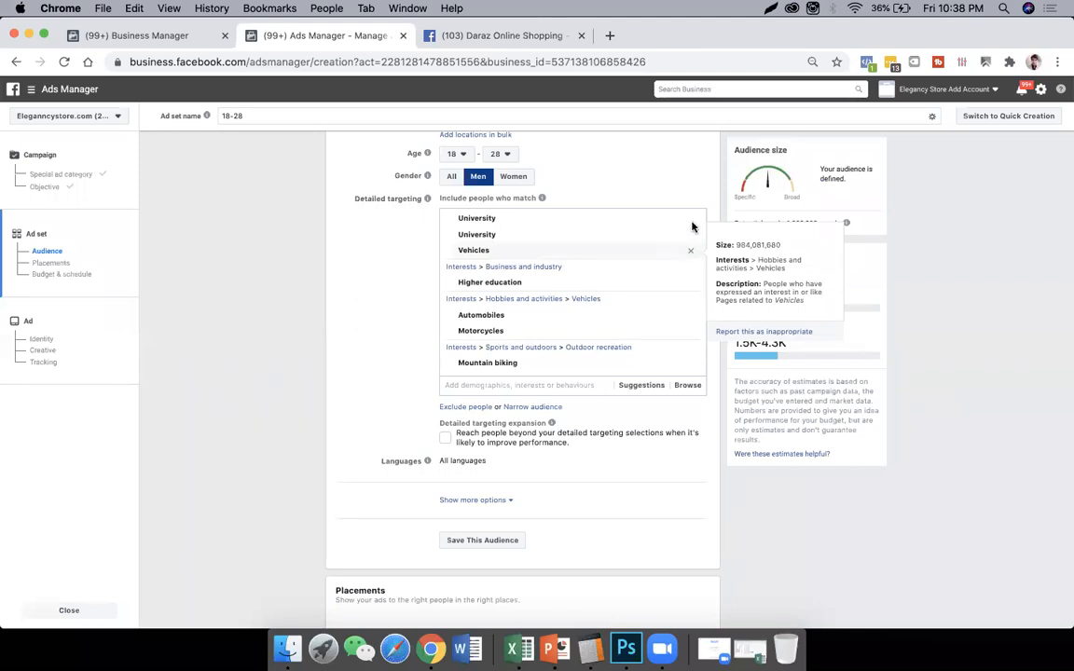
click(692, 269)
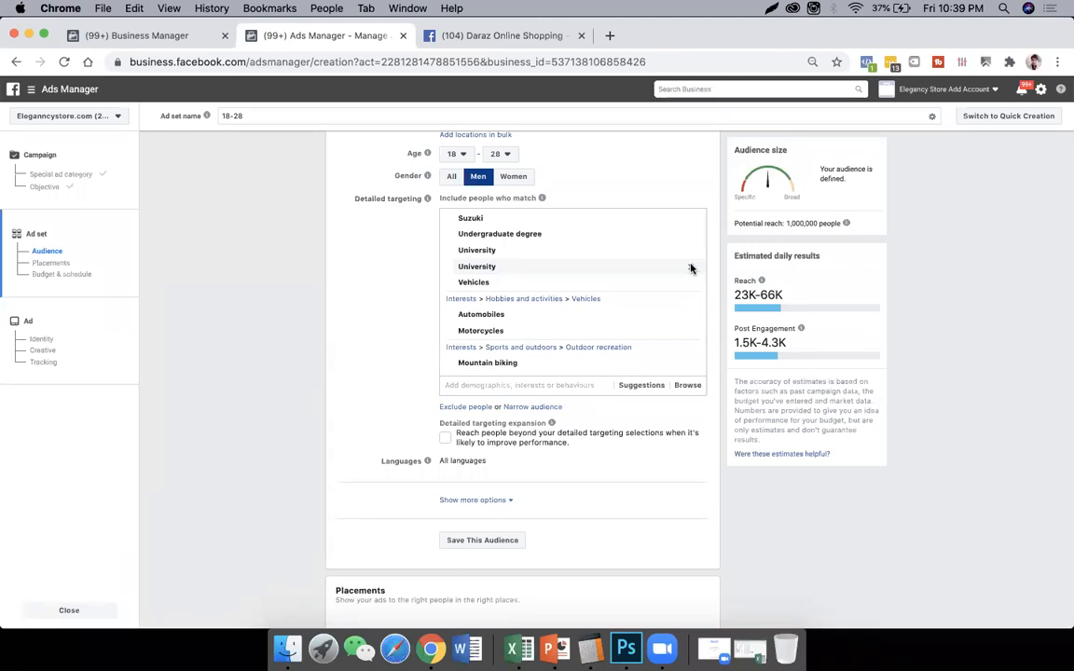
click(691, 299)
scroll(692, 270, up, 5)
scroll(693, 255, up, 10)
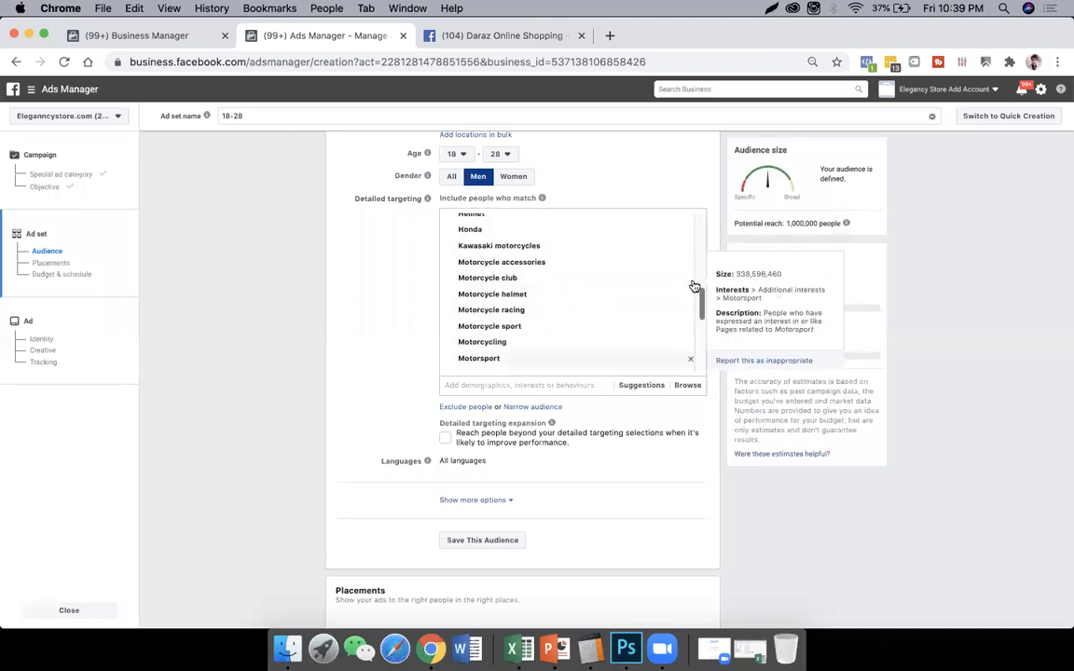
scroll(683, 307, down, 3)
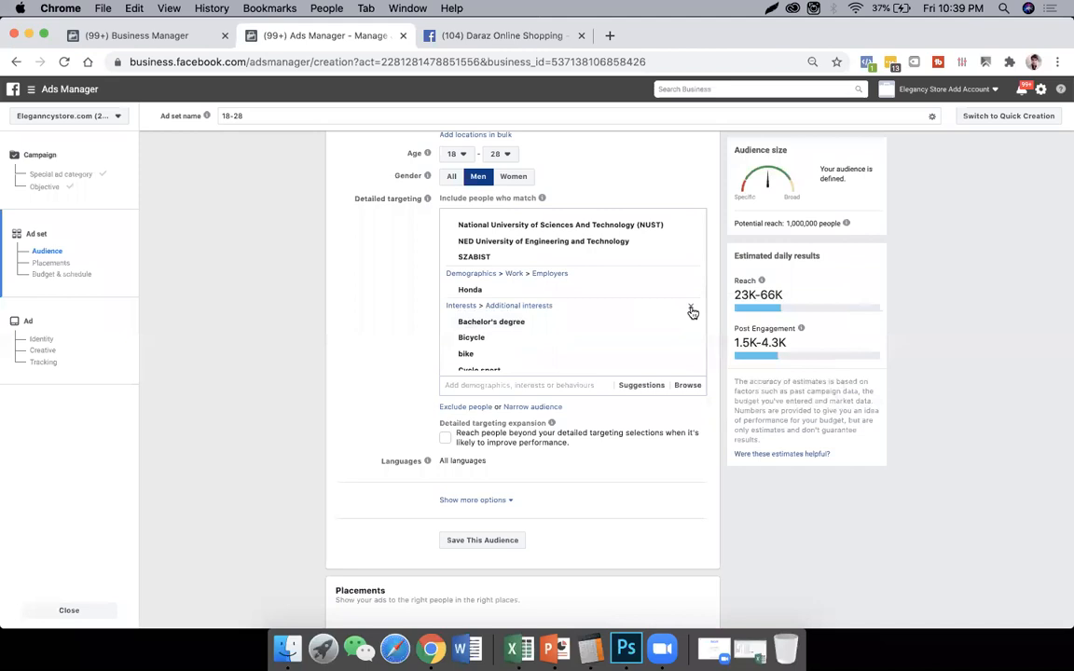
click(690, 318)
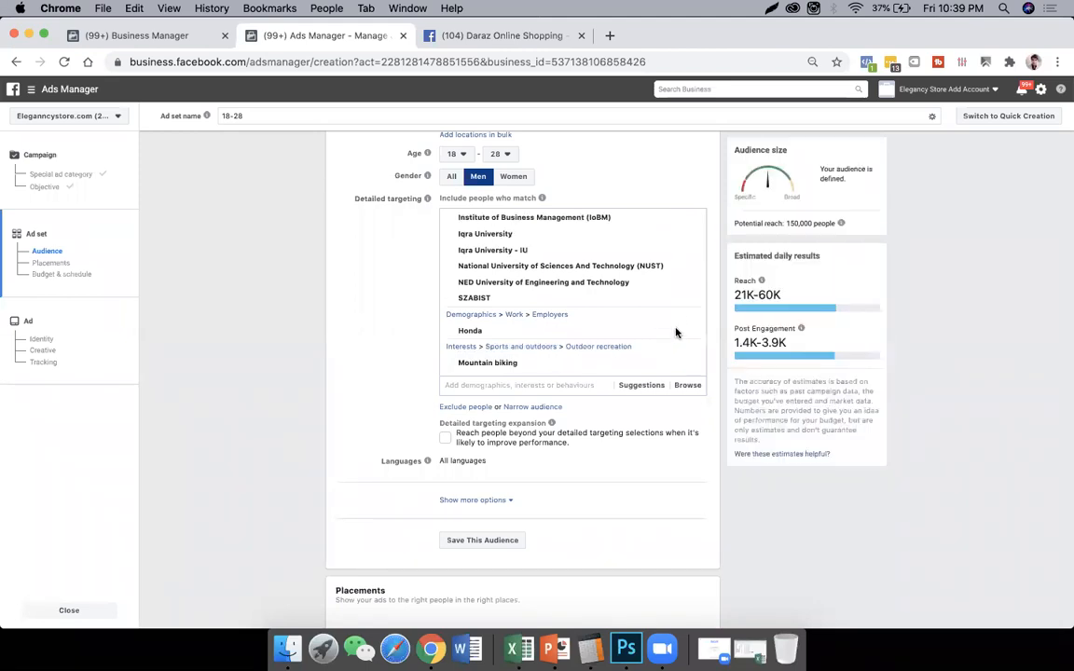
- Clear the remaining detailed targeting by removing the Employers, Outdoor recreation, Universities and Education level groups
click(690, 318)
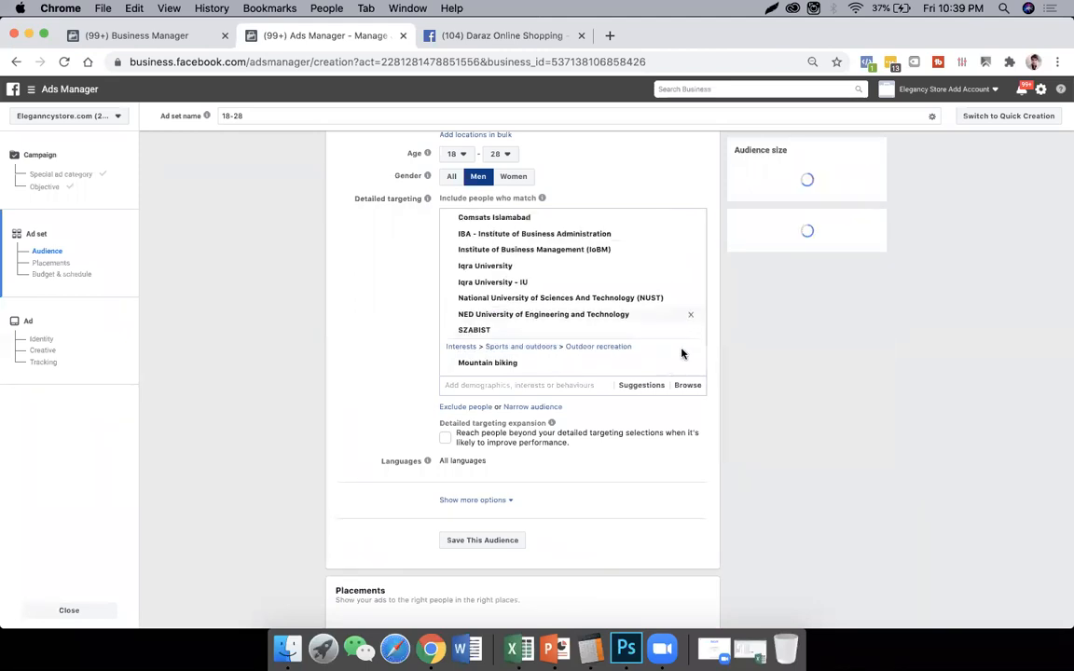
scroll(694, 280, up, 1)
scroll(694, 261, up, 5)
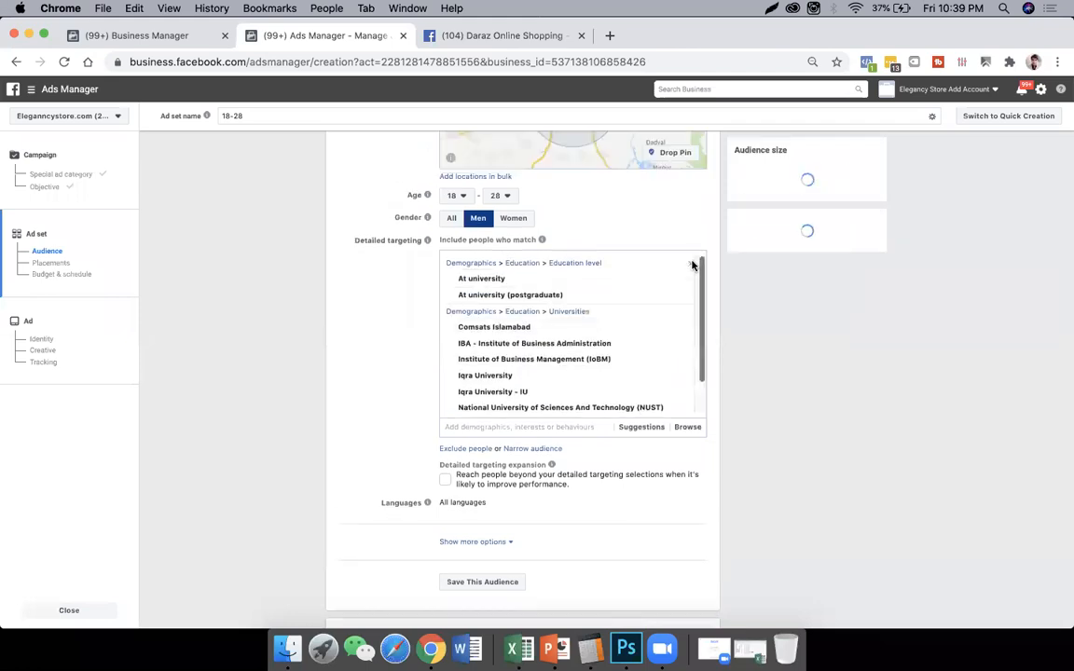
click(690, 380)
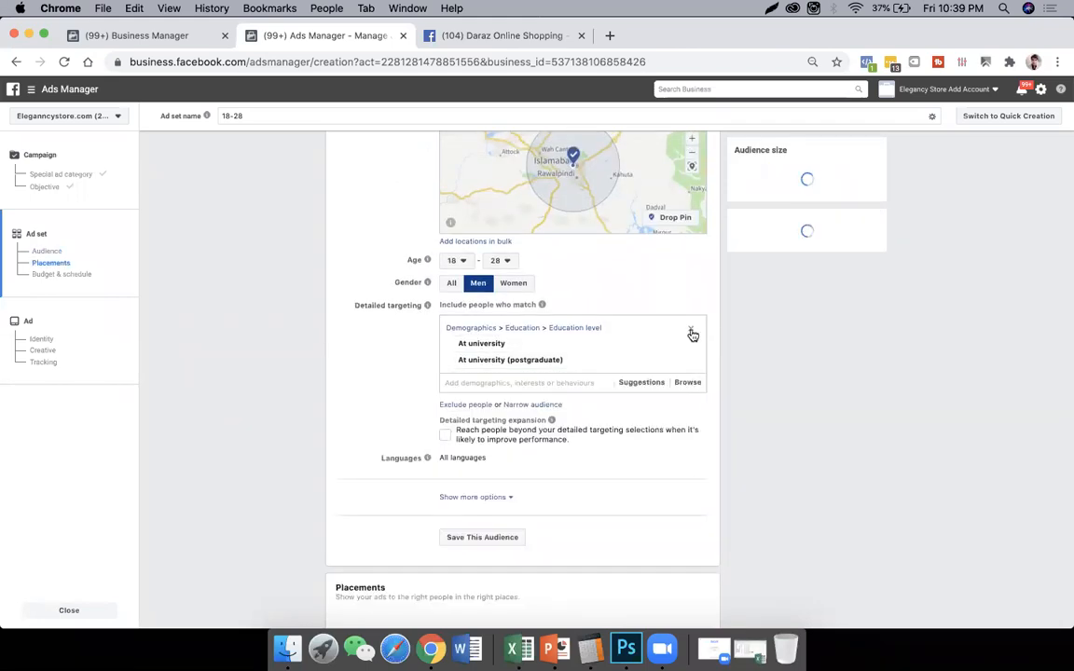
click(692, 323)
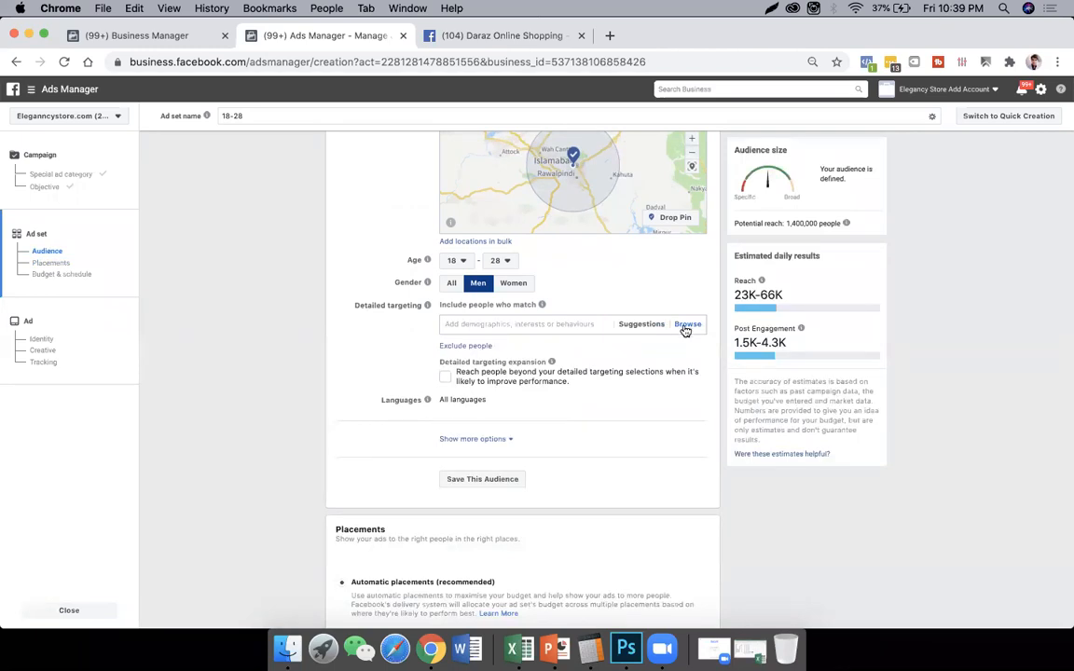
- Browse the demographics to Education > Education level and add At high school to the detailed targeting
click(686, 329)
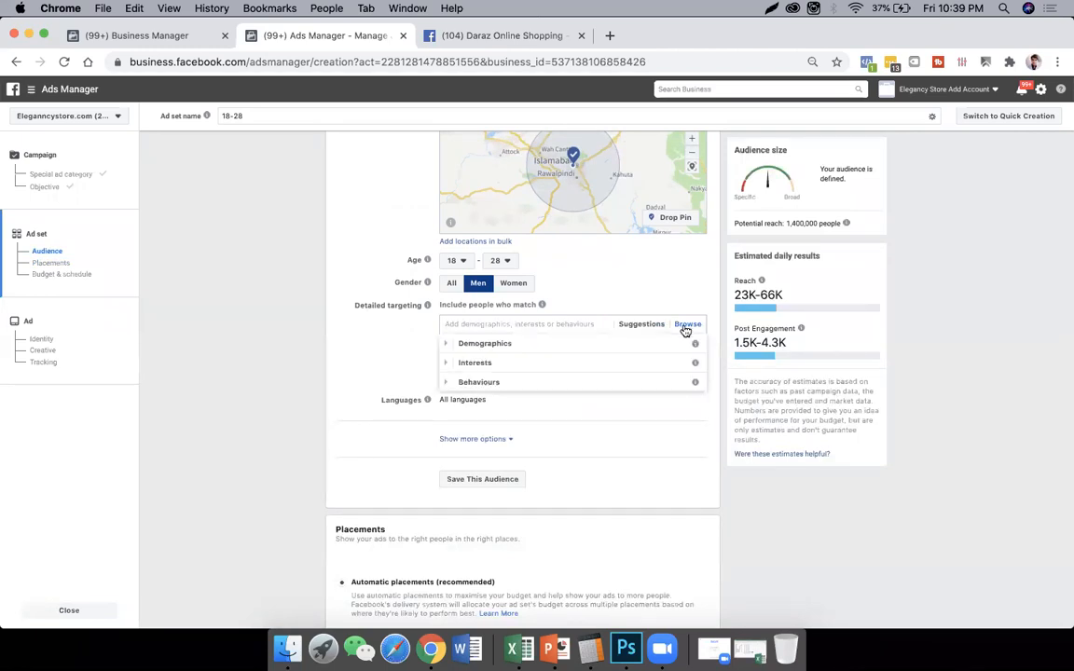
click(616, 345)
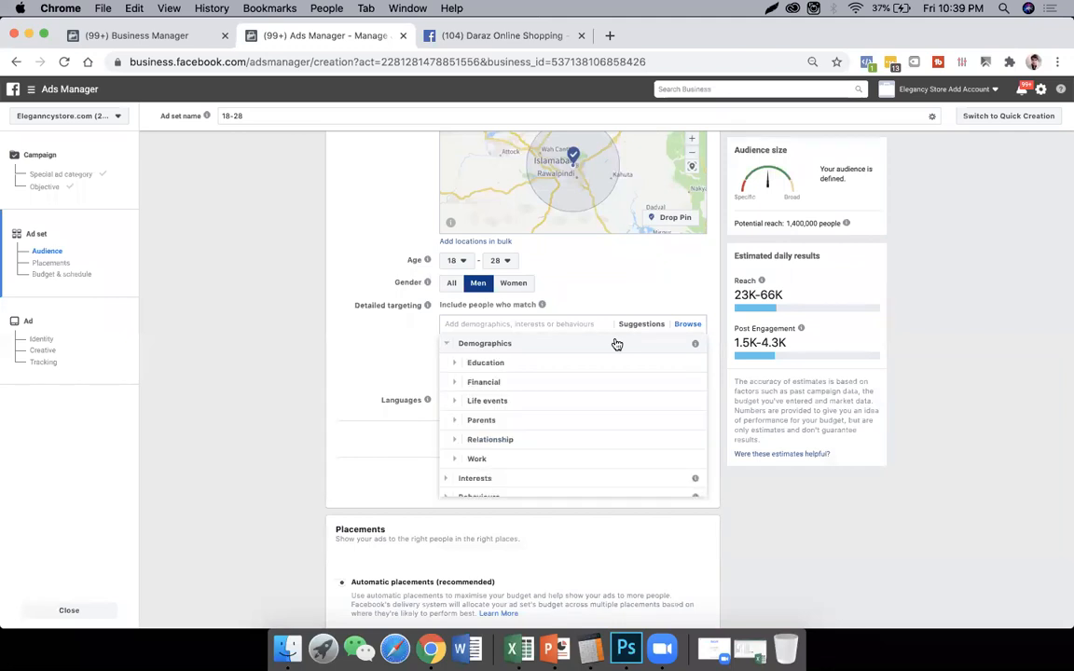
click(582, 364)
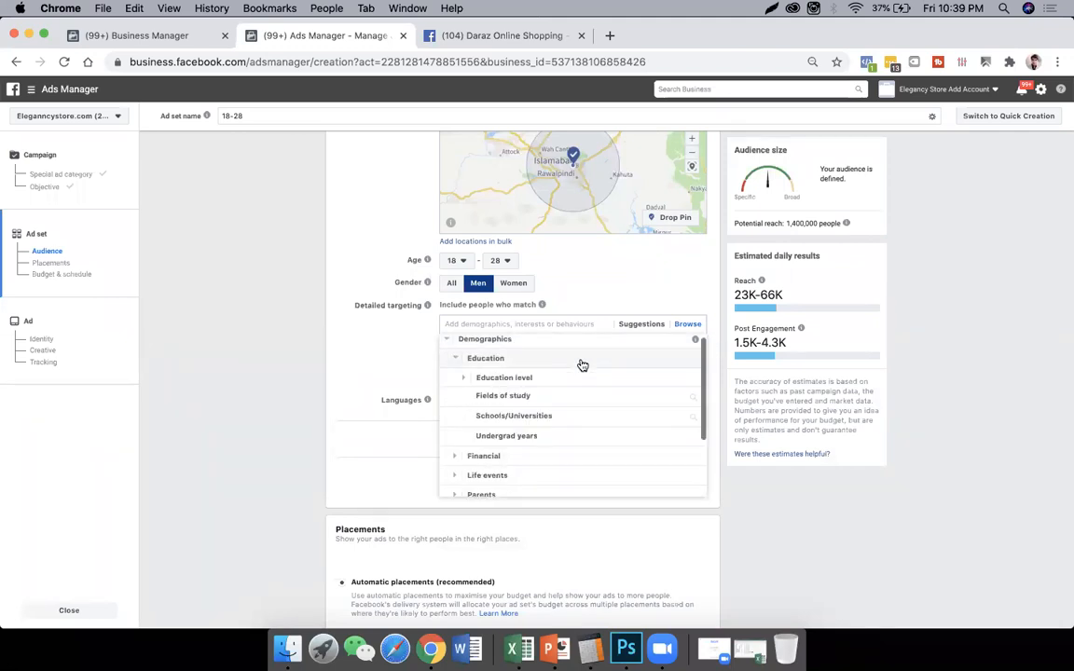
click(522, 365)
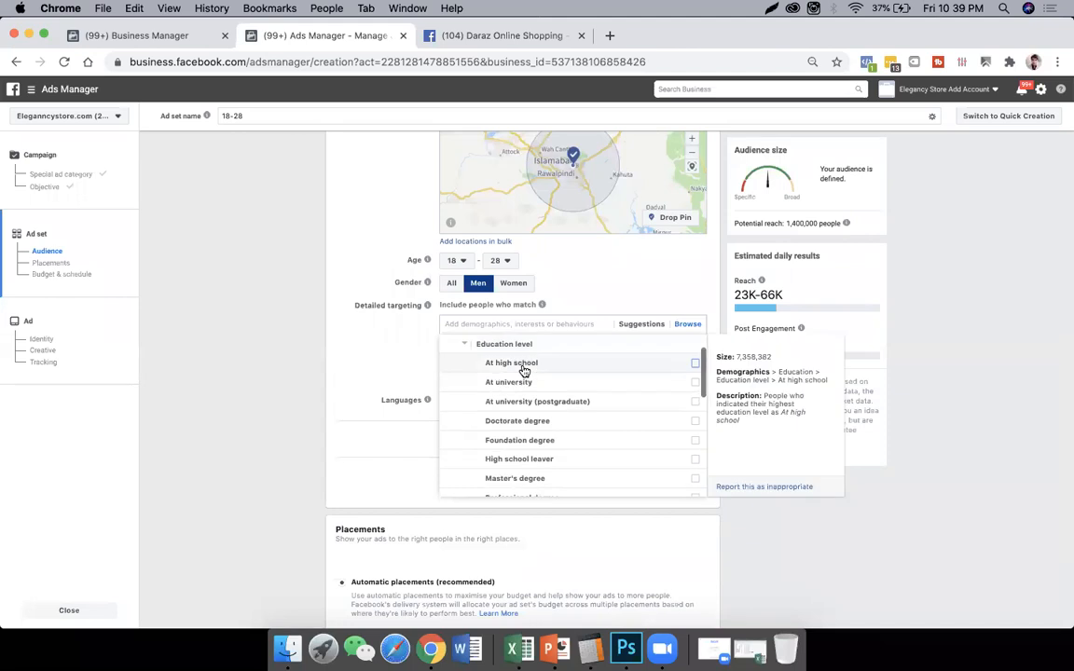
click(573, 367)
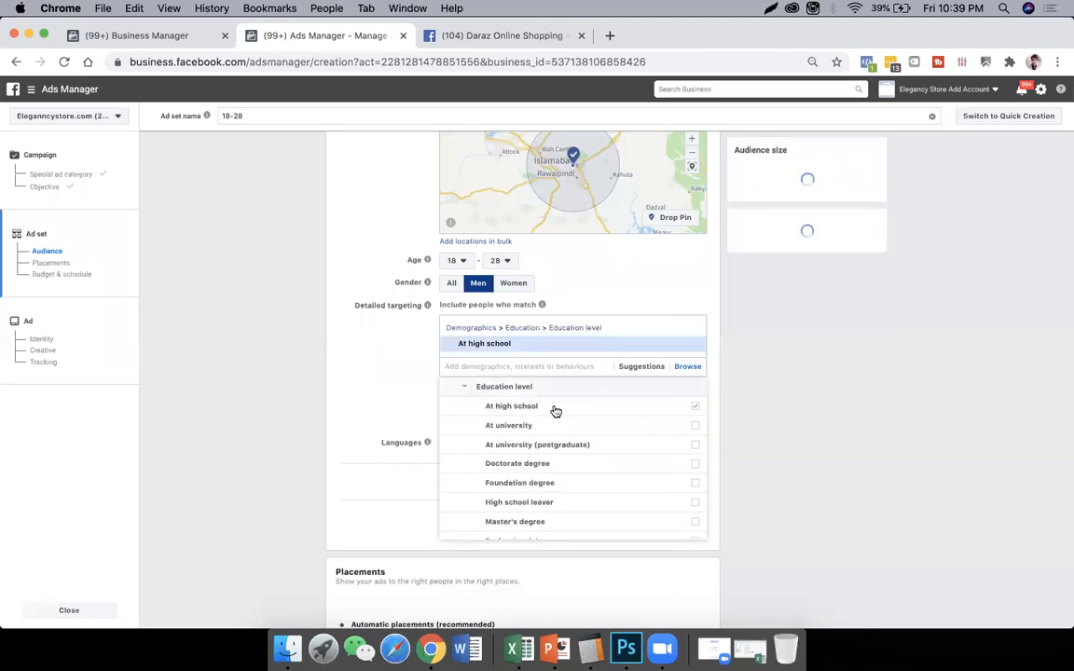
- Examine the other education levels and education categories available for demographic targeting
scroll(595, 444, down, 2)
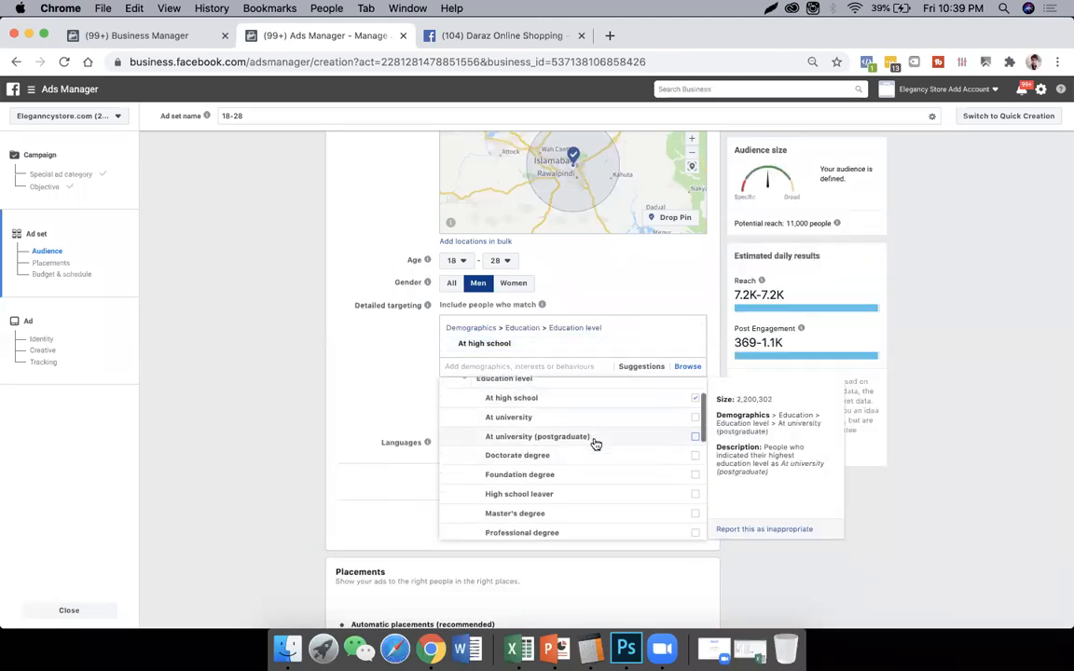
scroll(606, 438, down, 1)
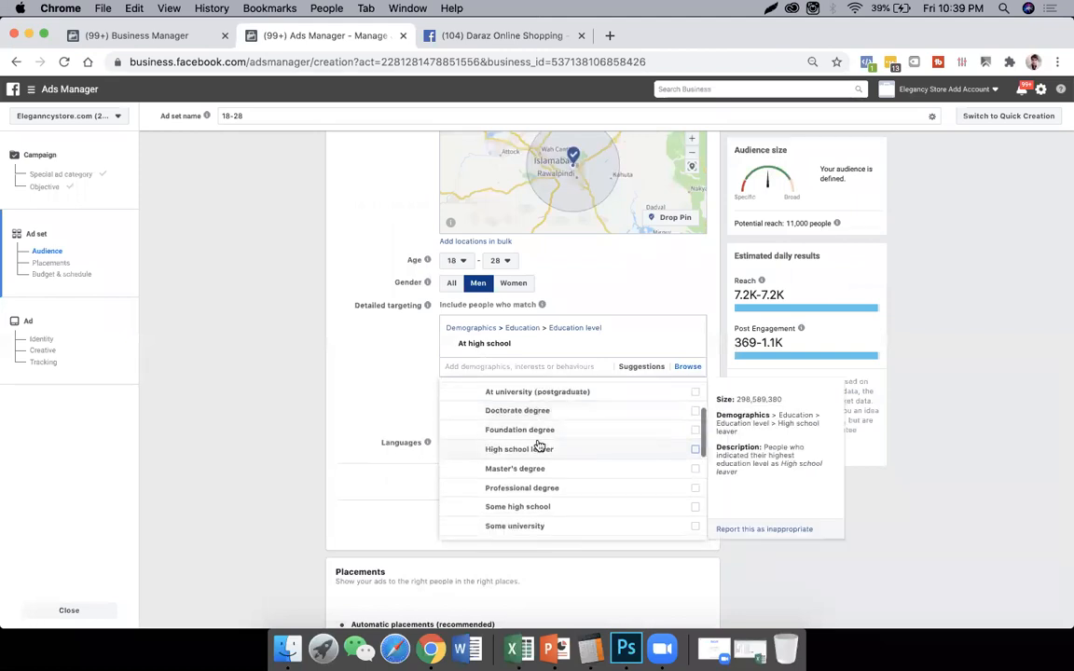
scroll(573, 466, down, 2)
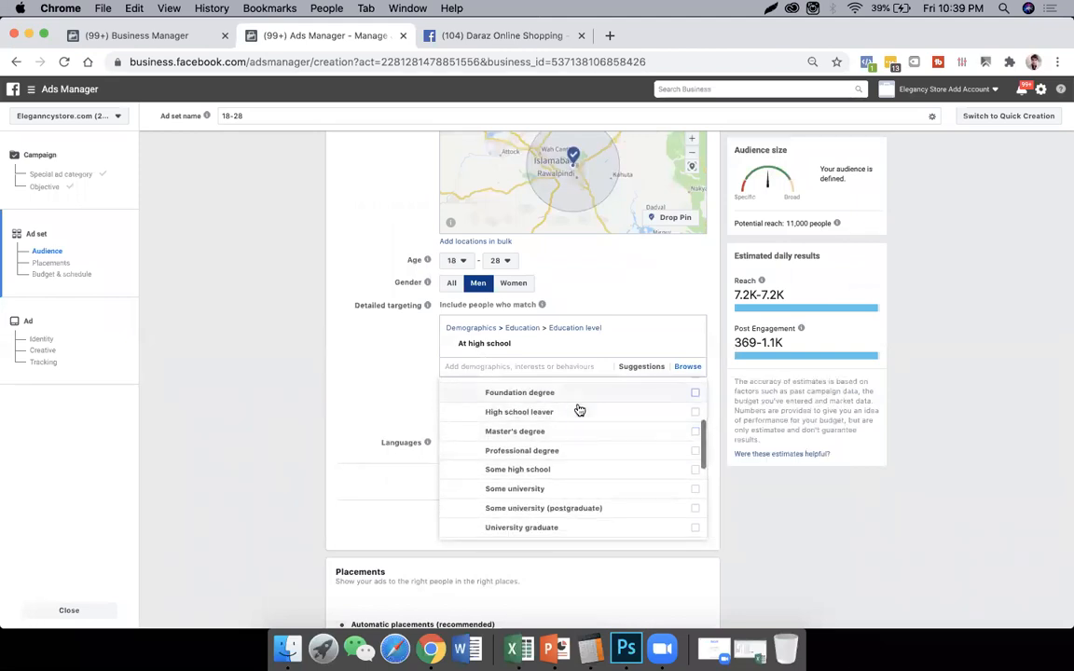
scroll(587, 433, down, 4)
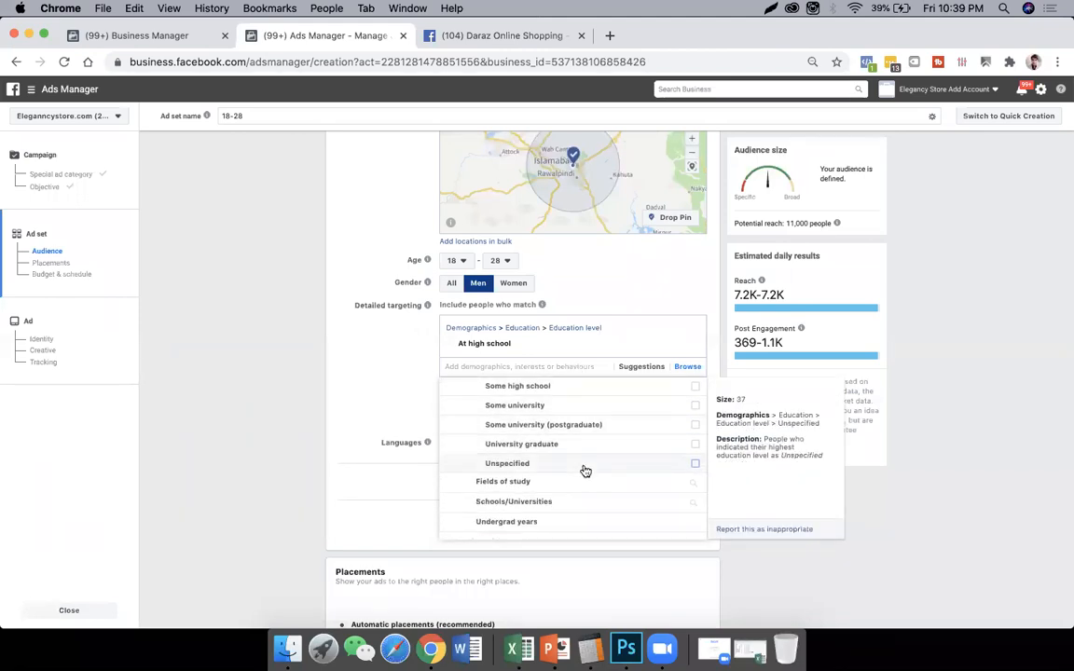
scroll(583, 467, down, 2)
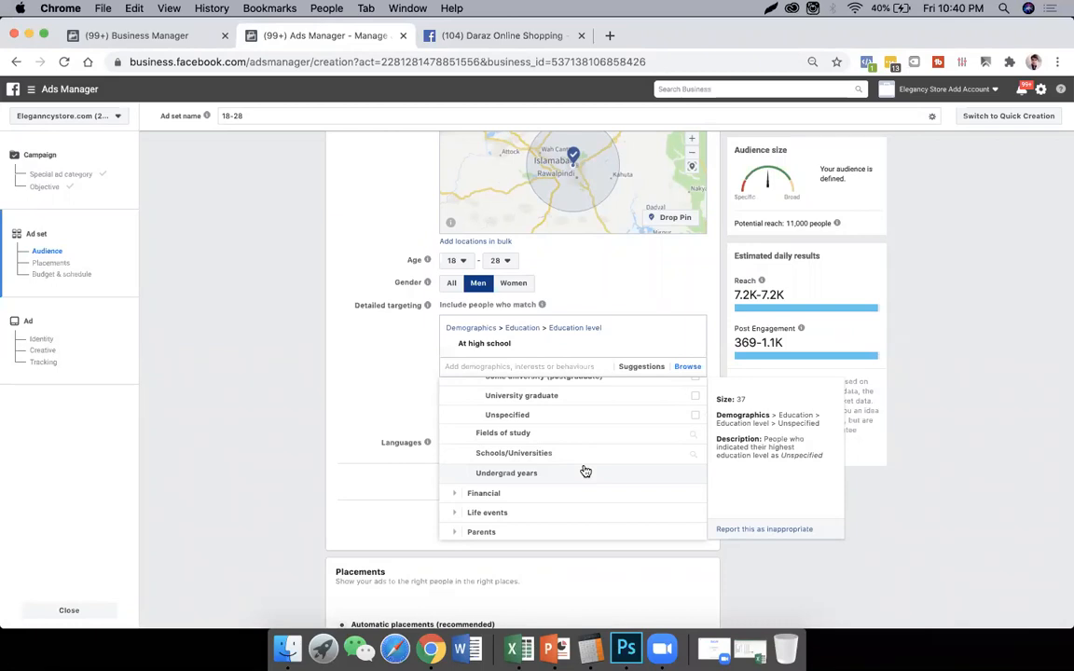
scroll(586, 472, up, 5)
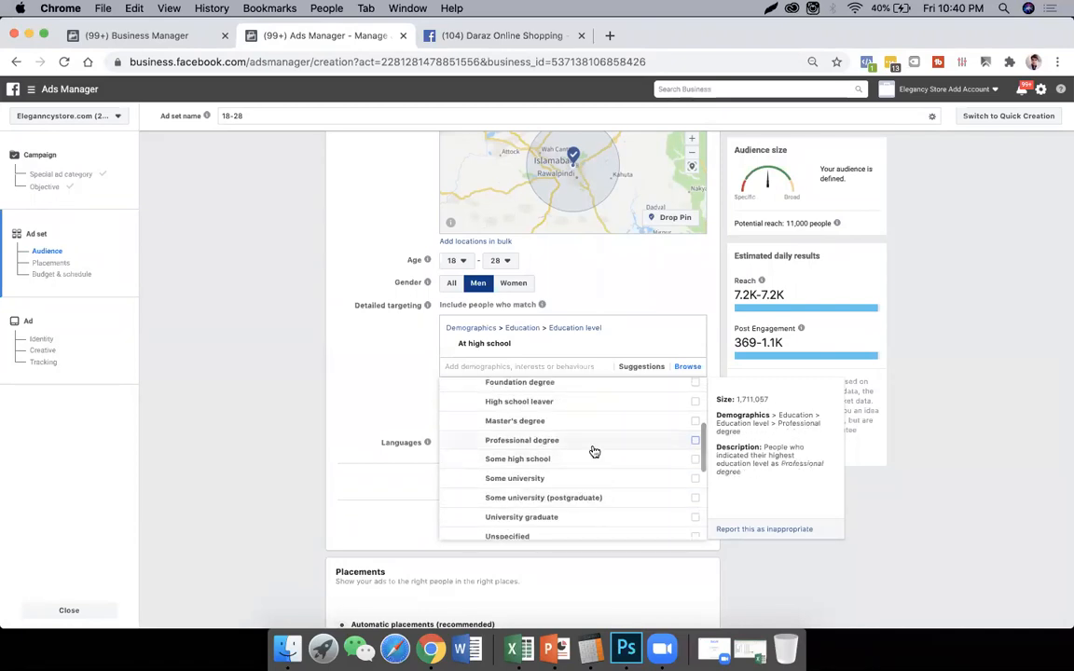
scroll(572, 432, up, 3)
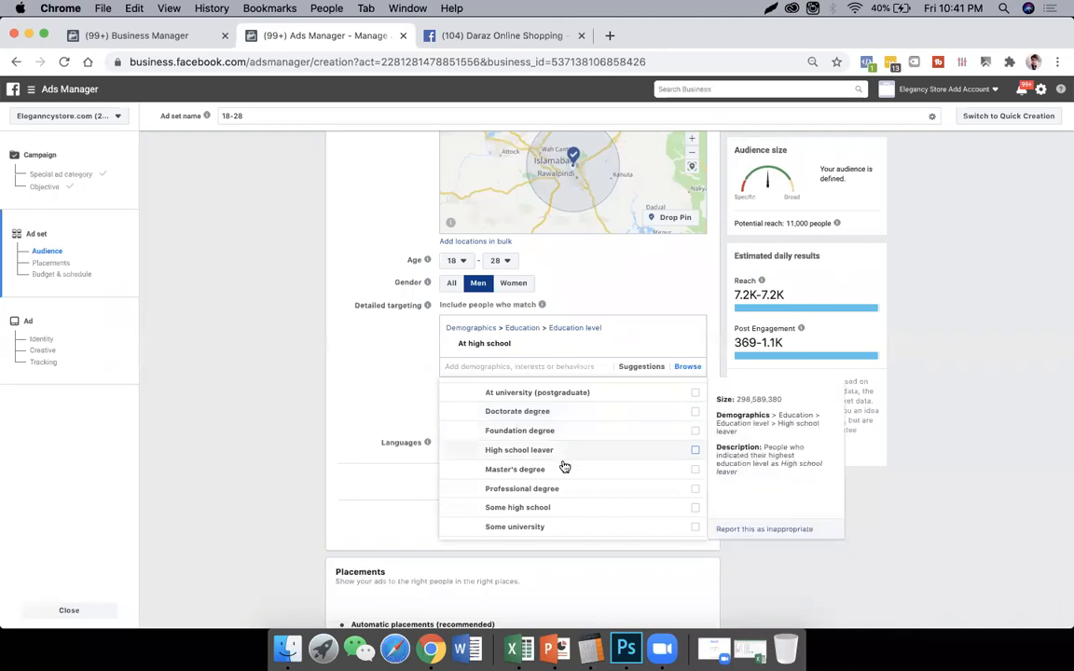
- Expand the Life events demographics and show its Anniversary options
scroll(577, 460, down, 2)
scroll(577, 460, down, 4)
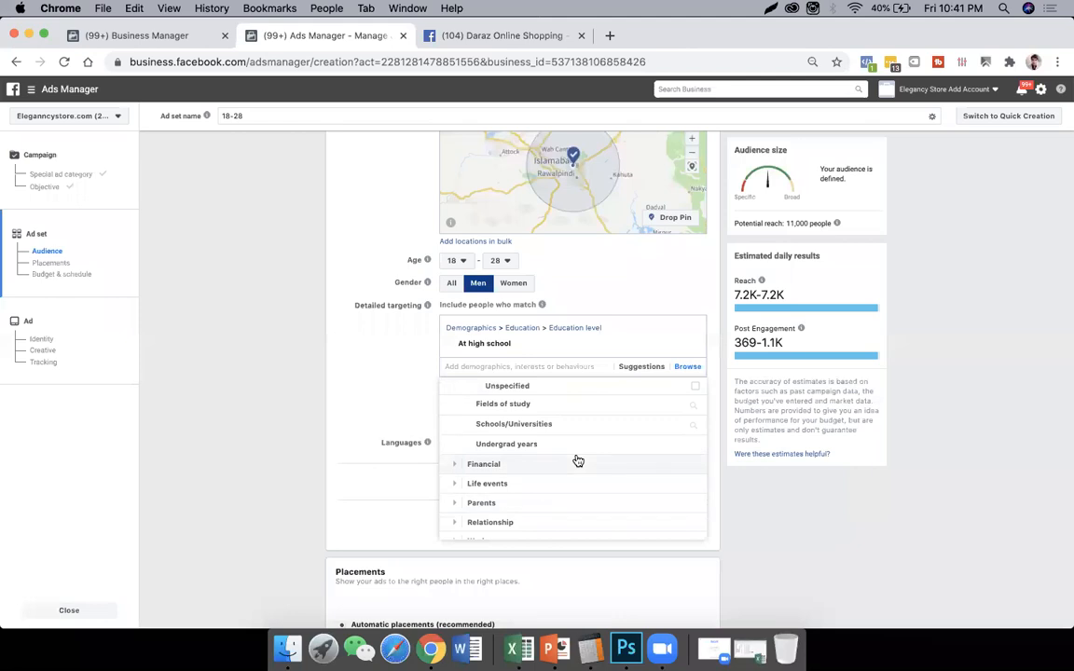
scroll(577, 459, down, 2)
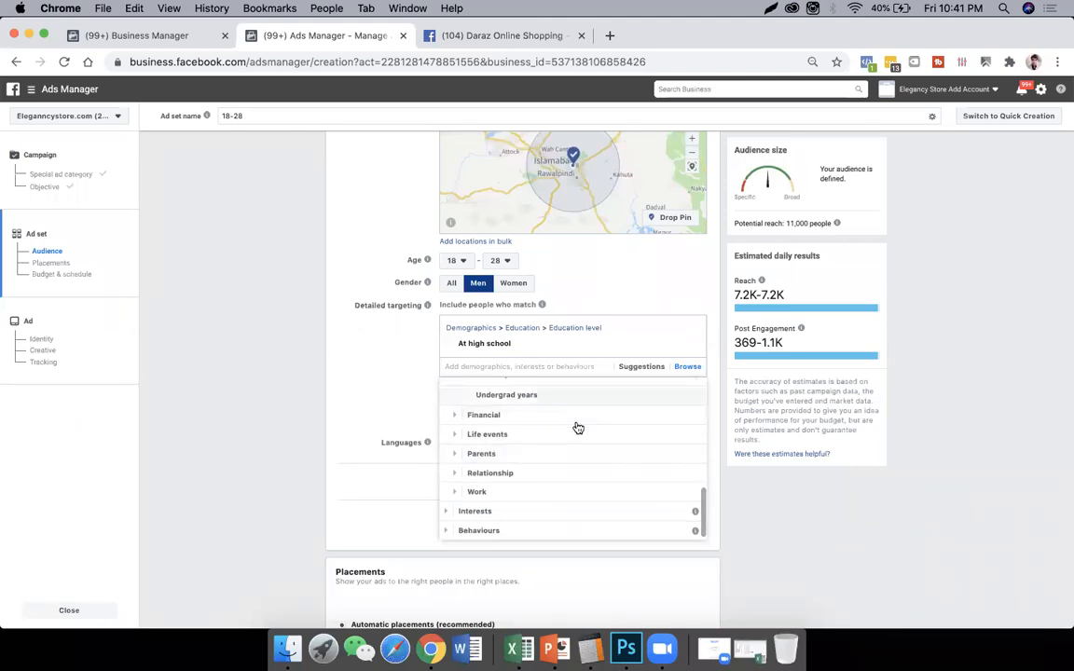
click(575, 436)
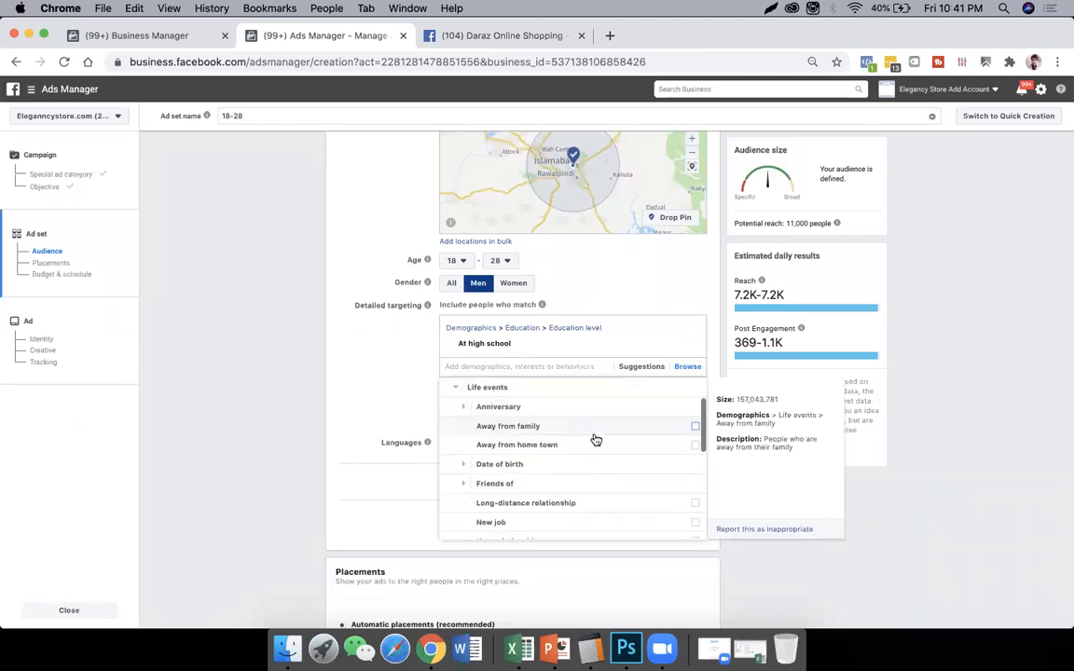
click(541, 410)
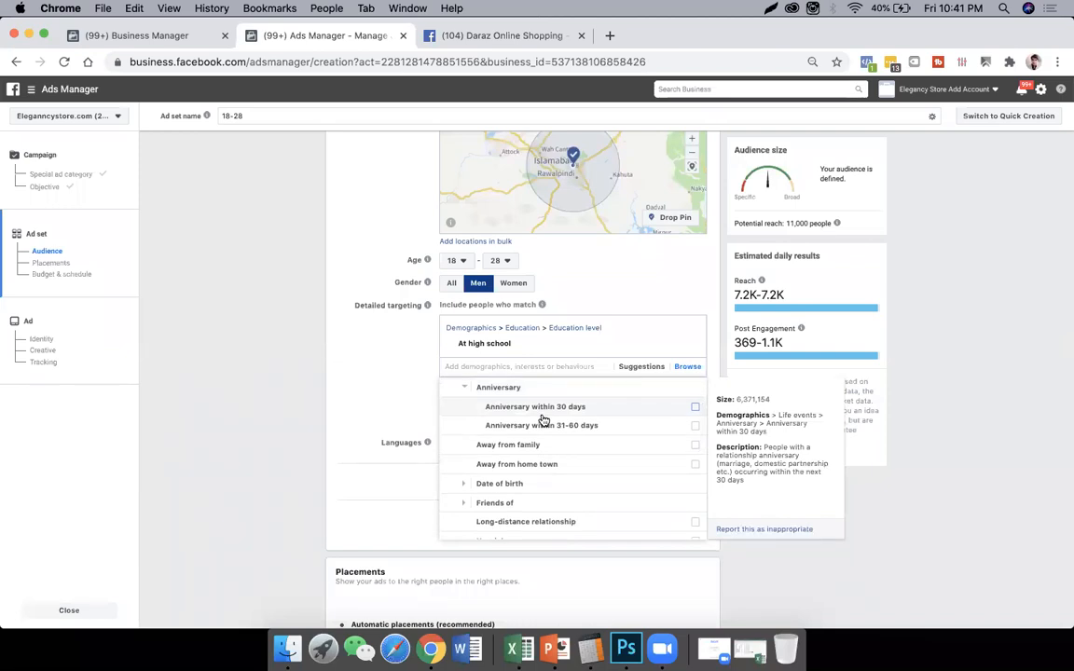
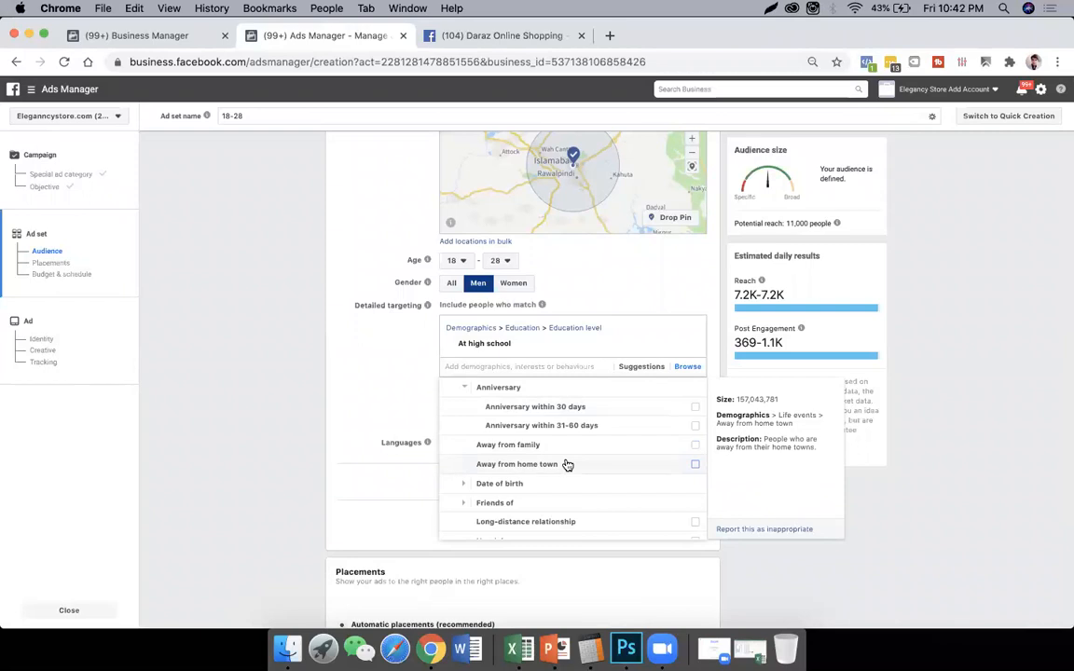
- Expand Month of birth under the Date of birth life events and examine the birthday month options
scroll(565, 463, down, 1)
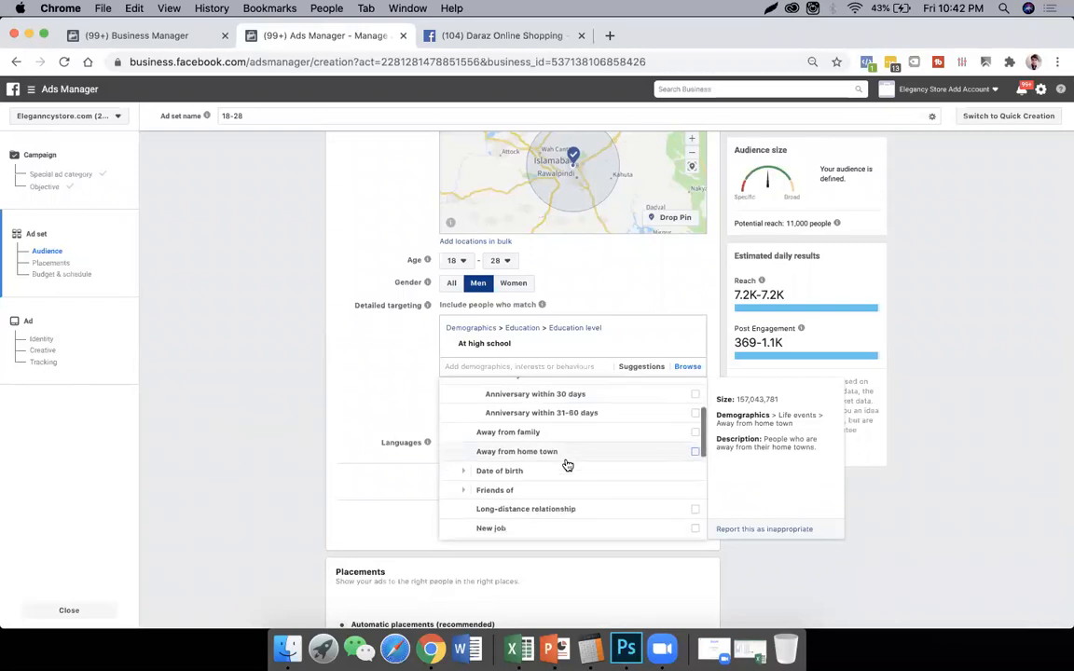
click(570, 464)
scroll(582, 461, down, 2)
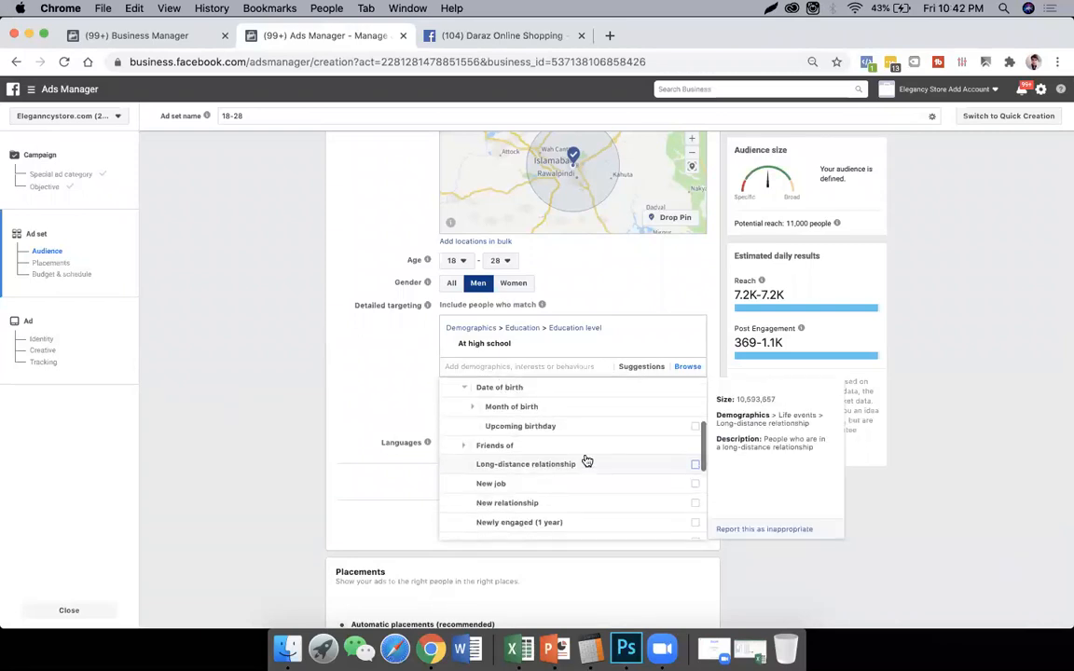
click(472, 406)
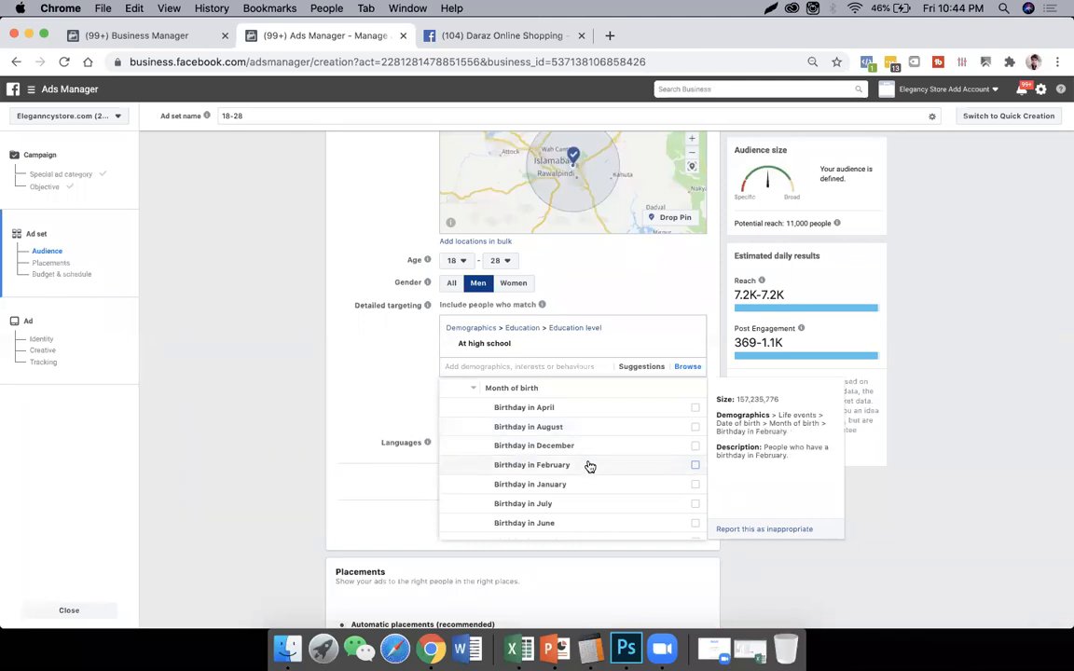
scroll(589, 466, down, 3)
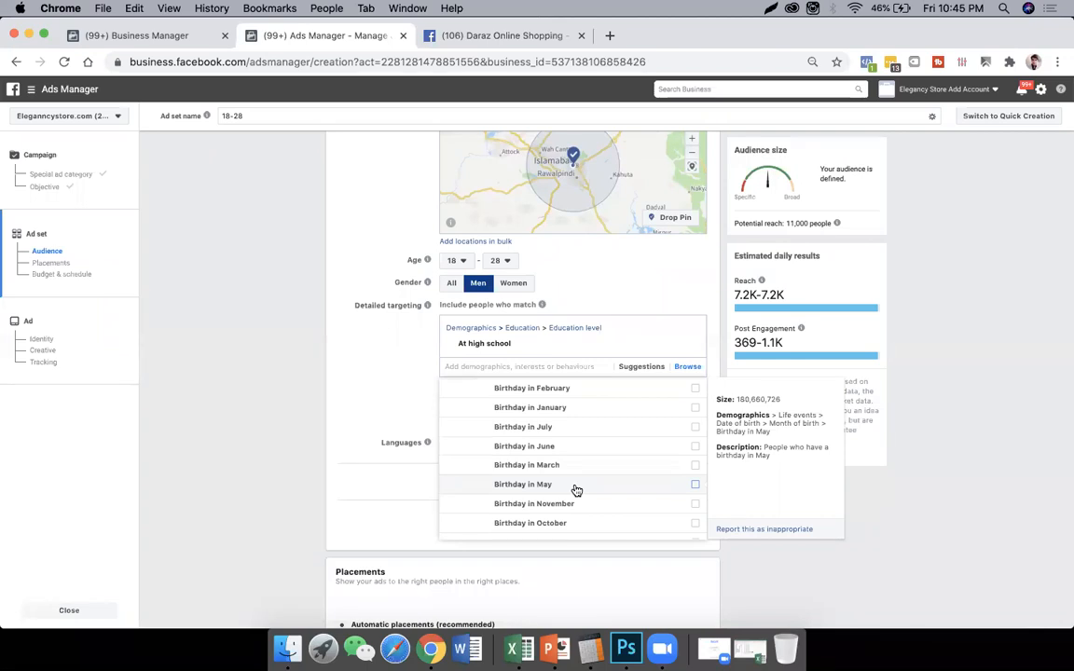
scroll(576, 489, down, 2)
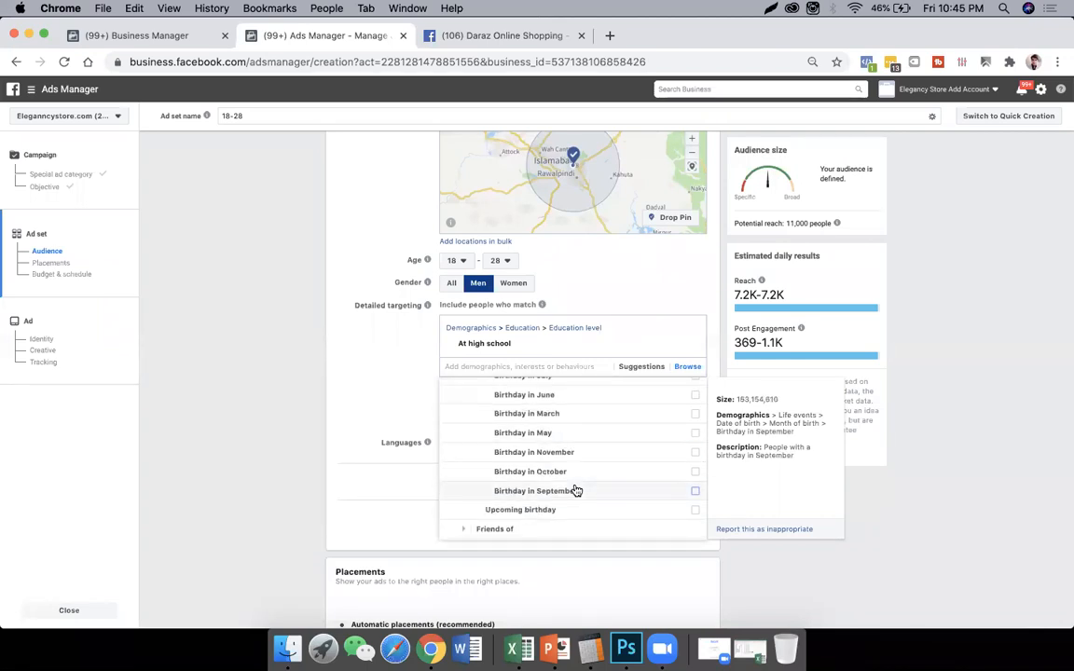
scroll(576, 490, down, 2)
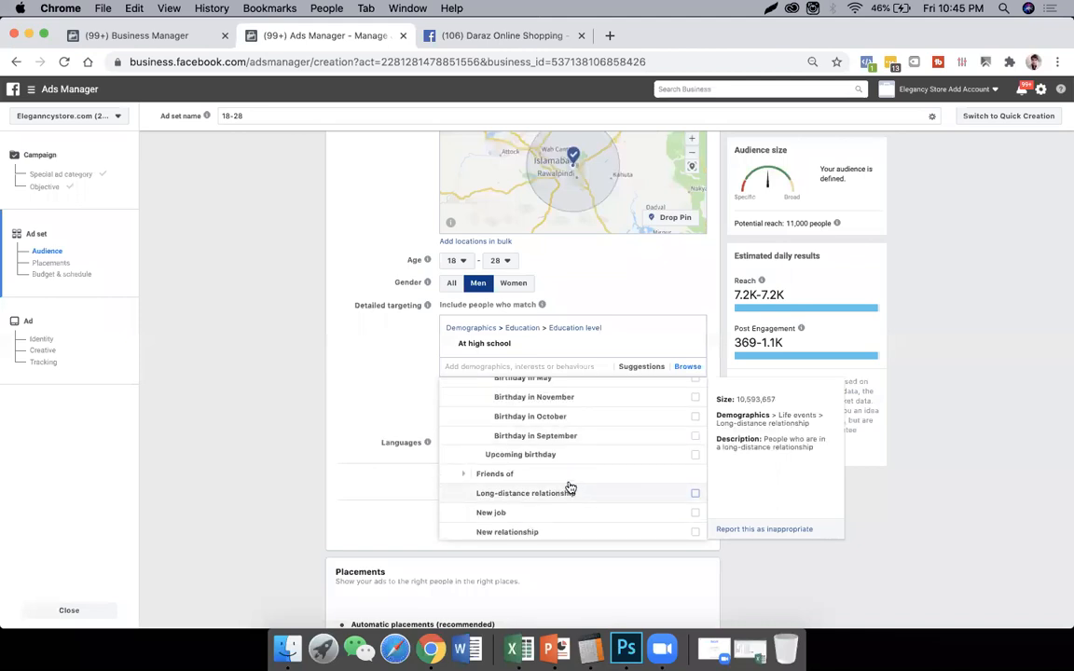
- Expand the Friends of group under Life events and examine its options and the remaining life events down to Recently moved
click(500, 475)
scroll(575, 449, down, 2)
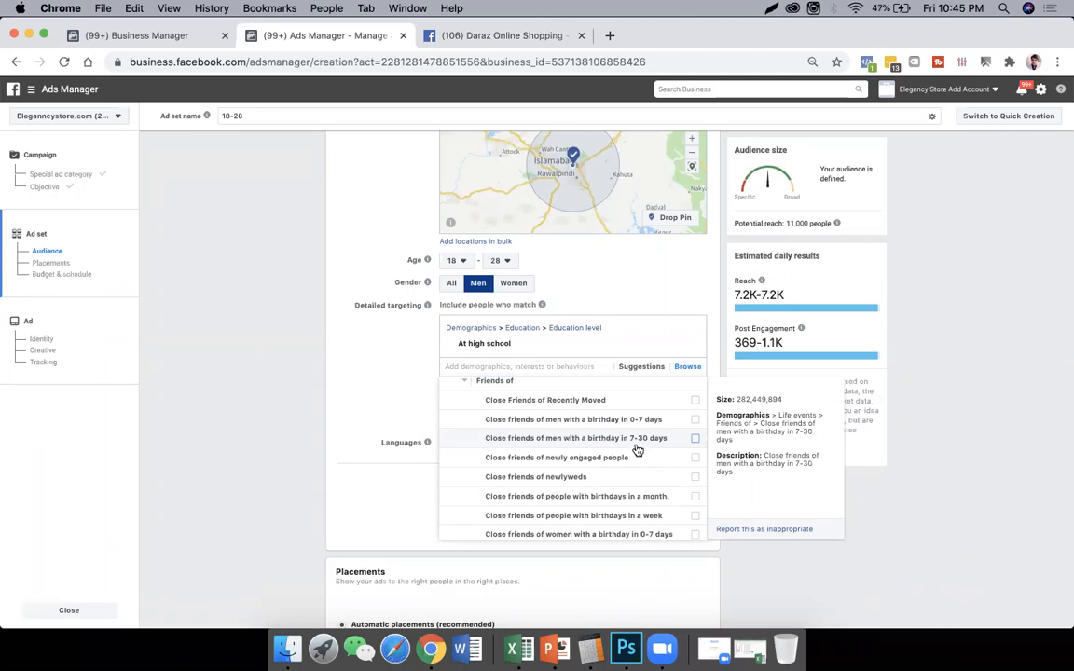
scroll(658, 451, down, 1)
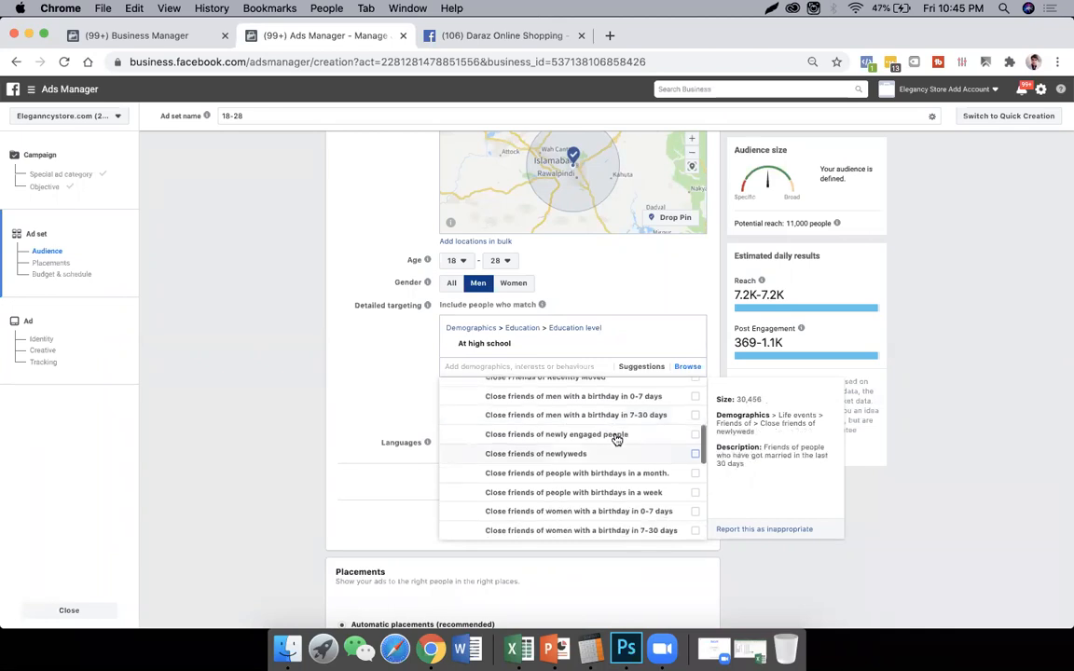
scroll(618, 450, down, 2)
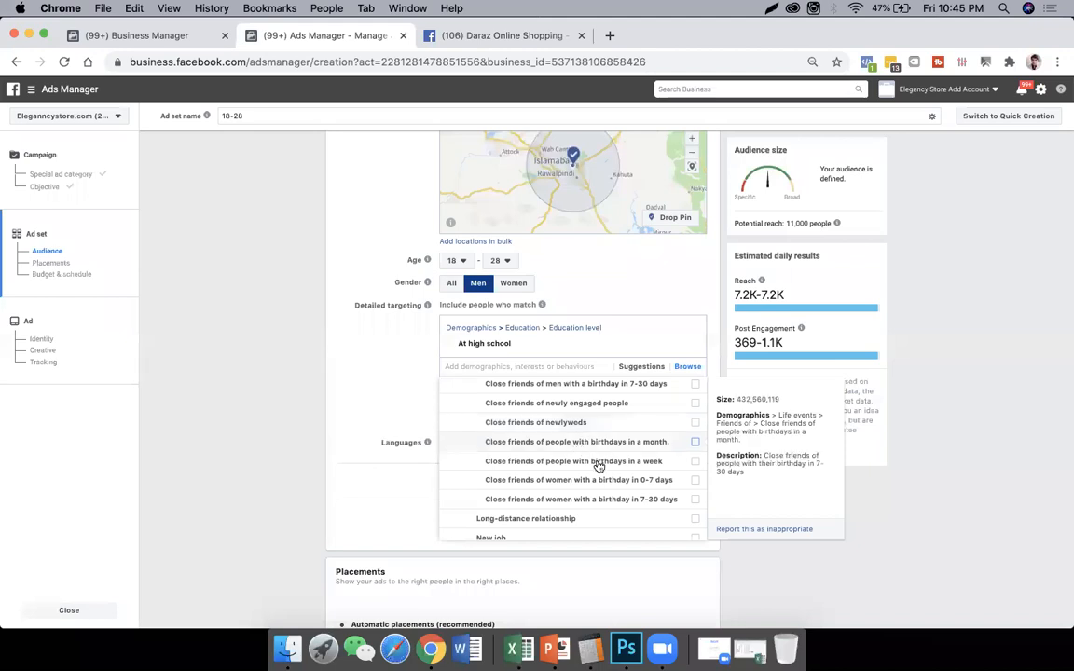
scroll(599, 461, down, 2)
scroll(599, 454, down, 1)
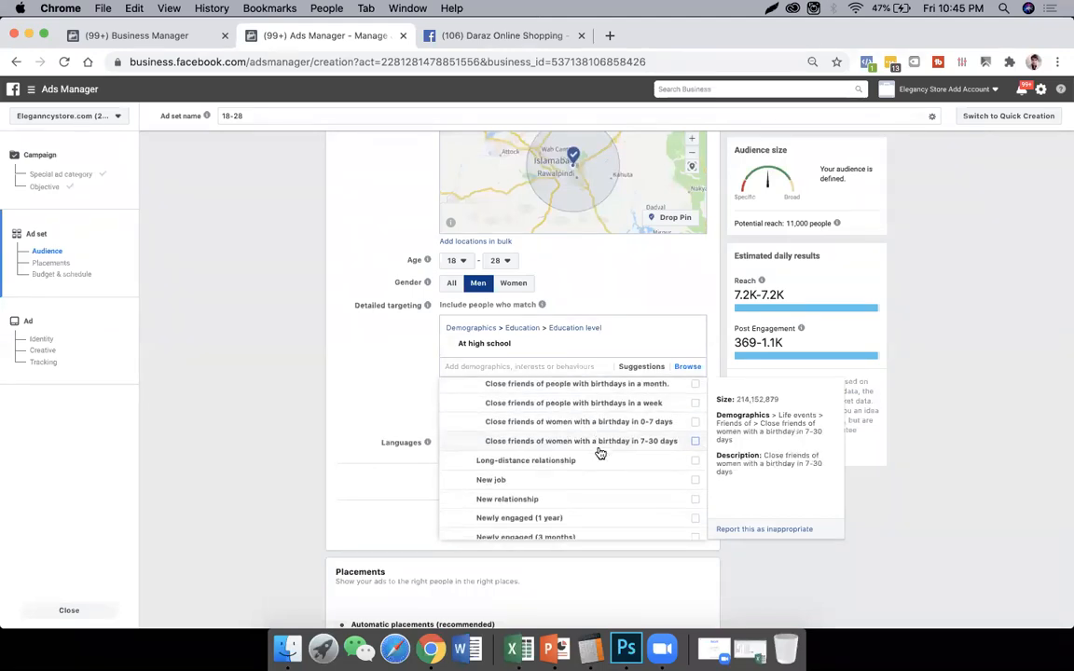
scroll(599, 454, down, 4)
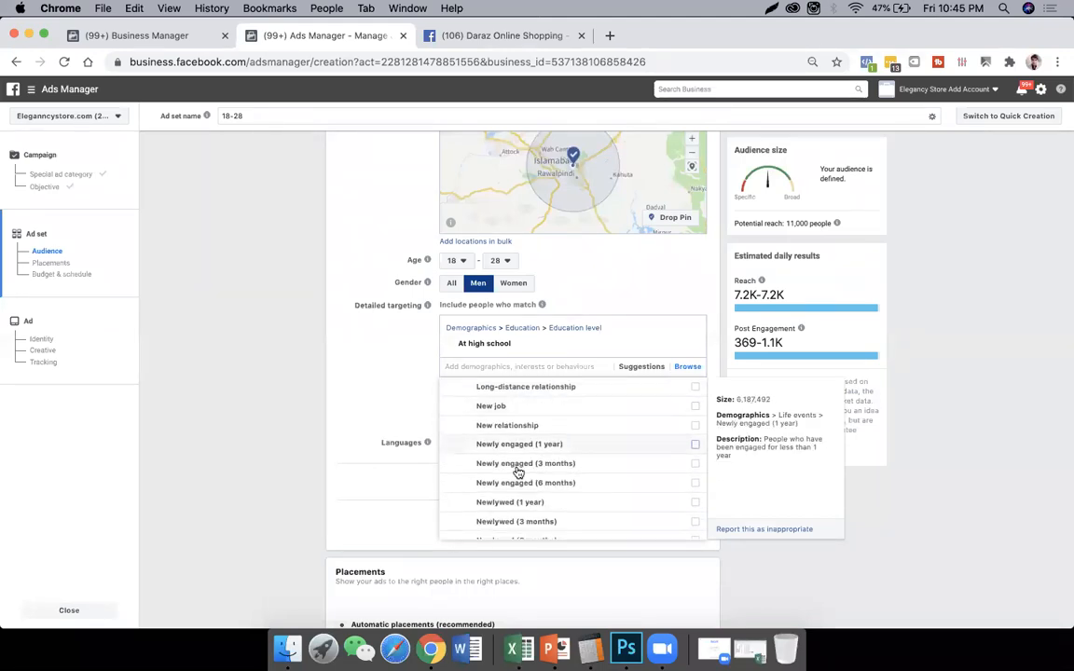
scroll(552, 480, down, 2)
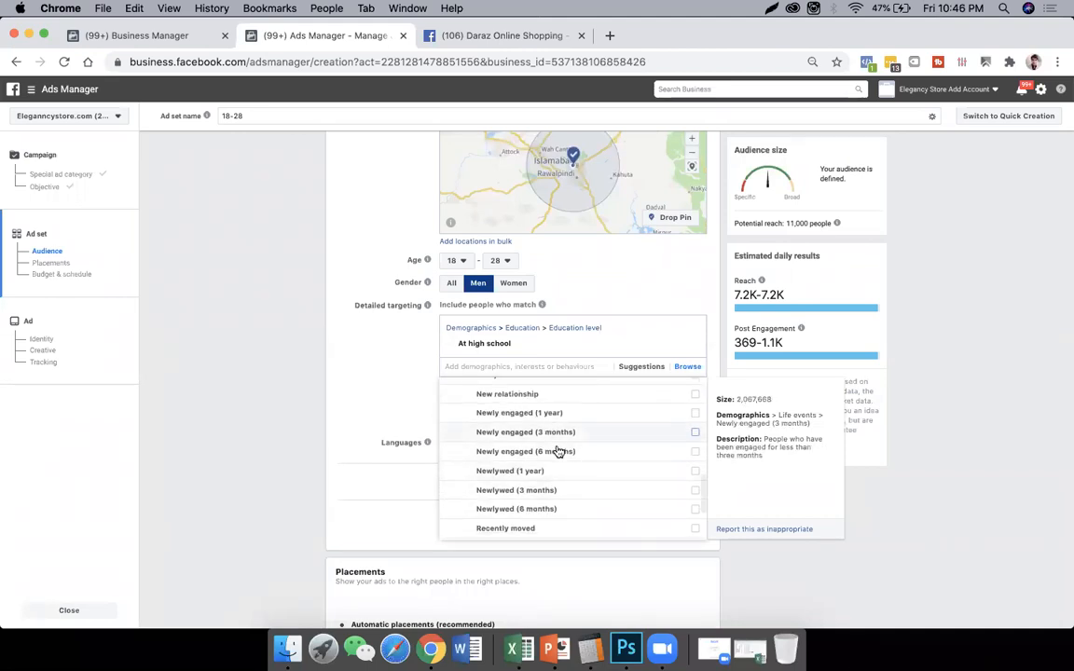
scroll(563, 471, down, 3)
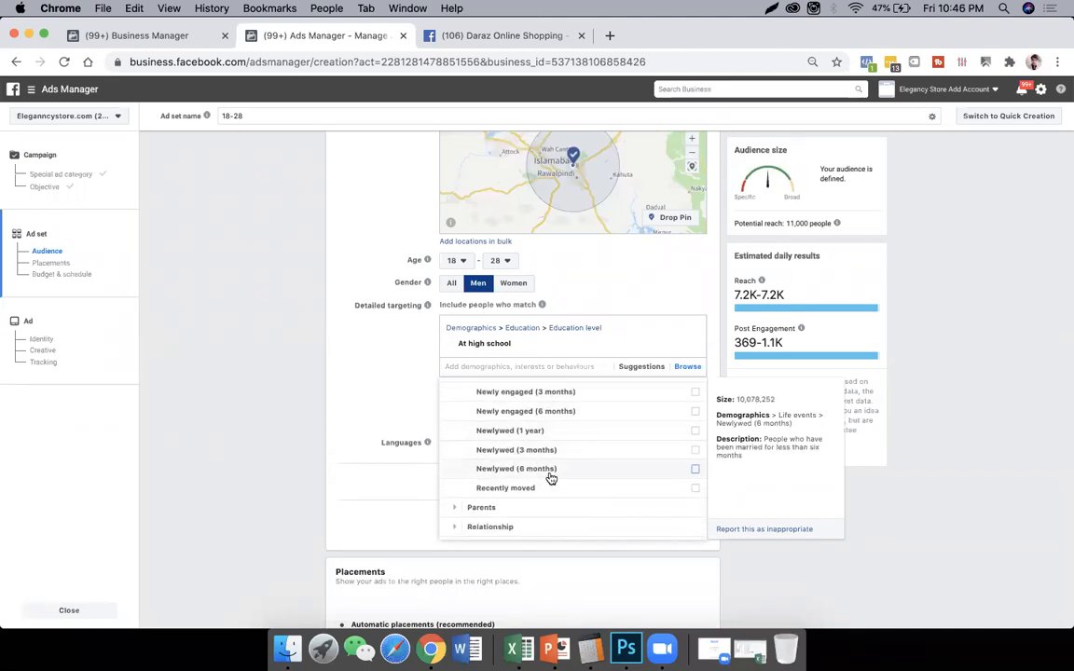
- Expand Parents > All parents in the demographics and add New parents (0-12 months) to the detailed targeting
click(506, 469)
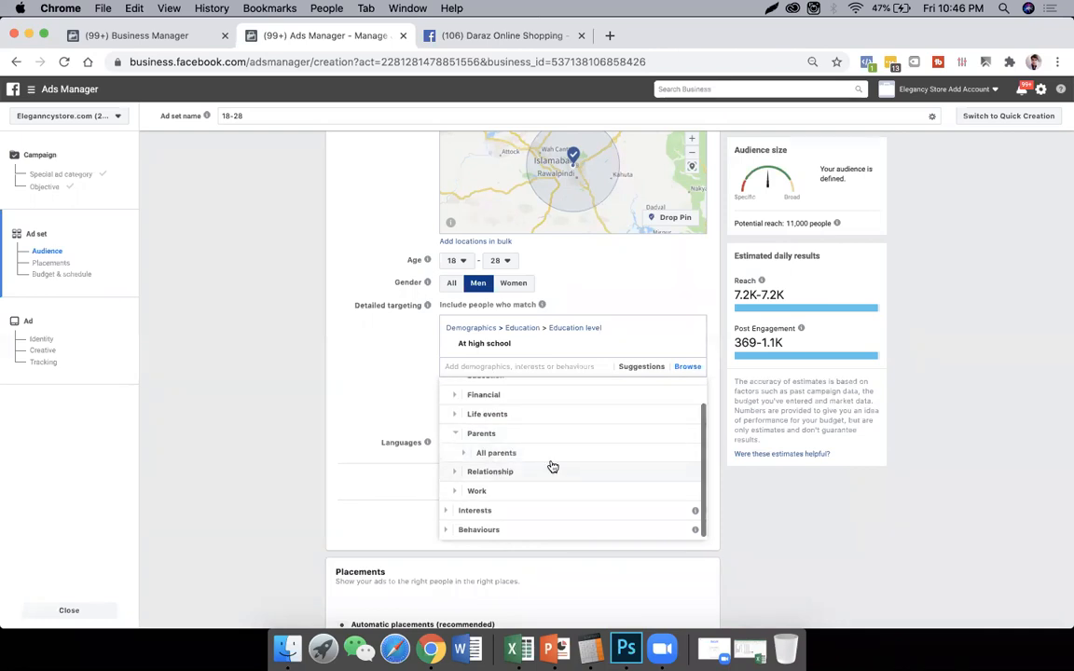
click(521, 454)
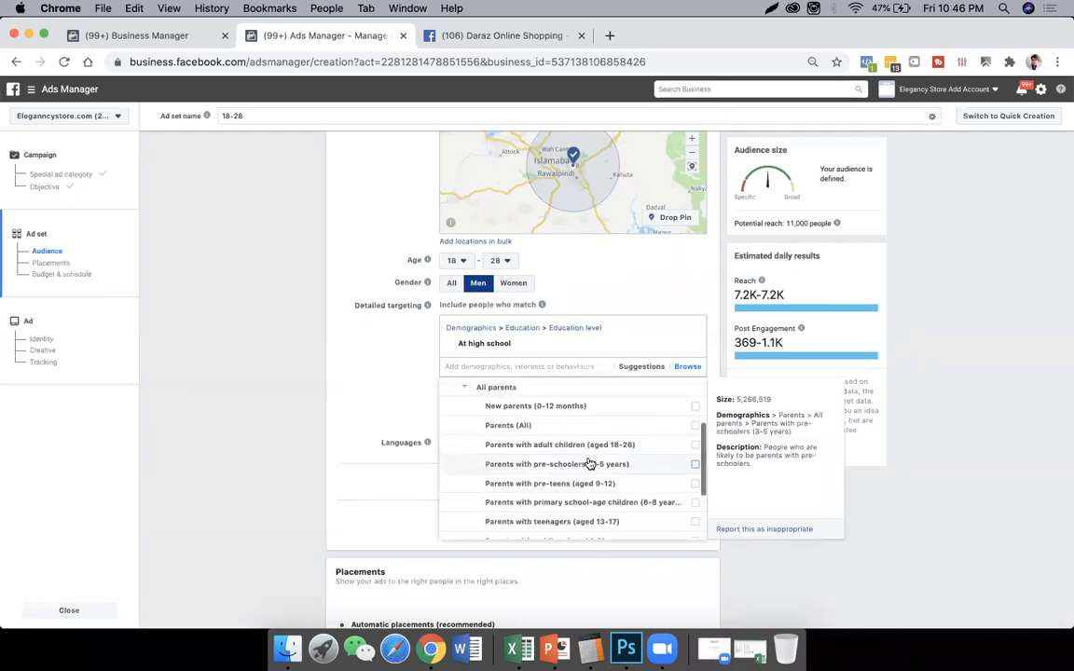
click(551, 414)
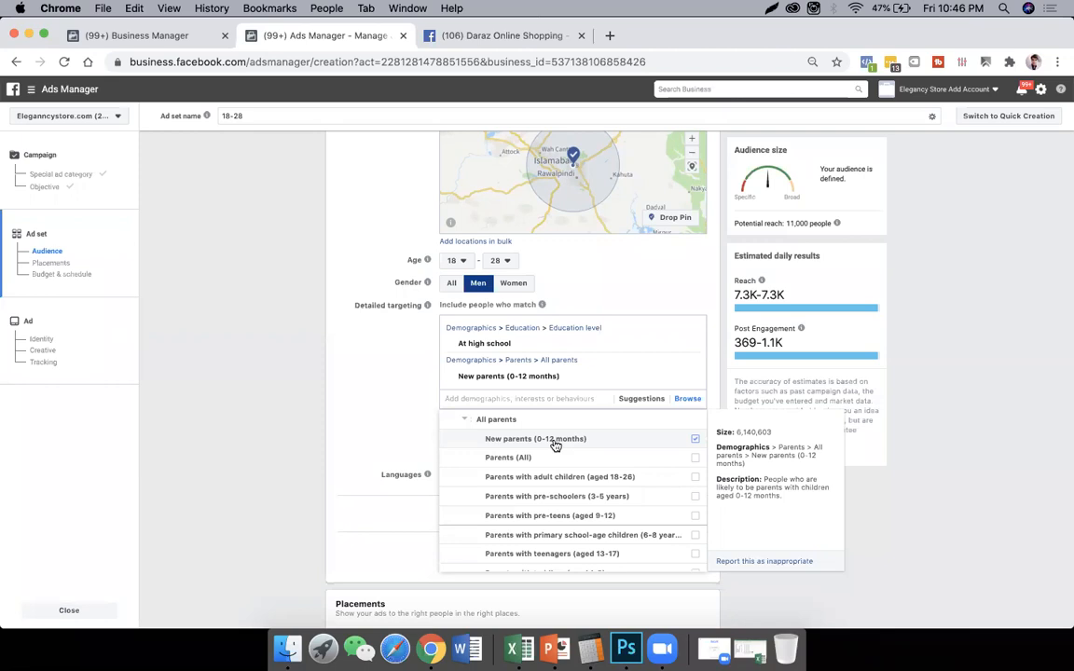
scroll(606, 466, down, 2)
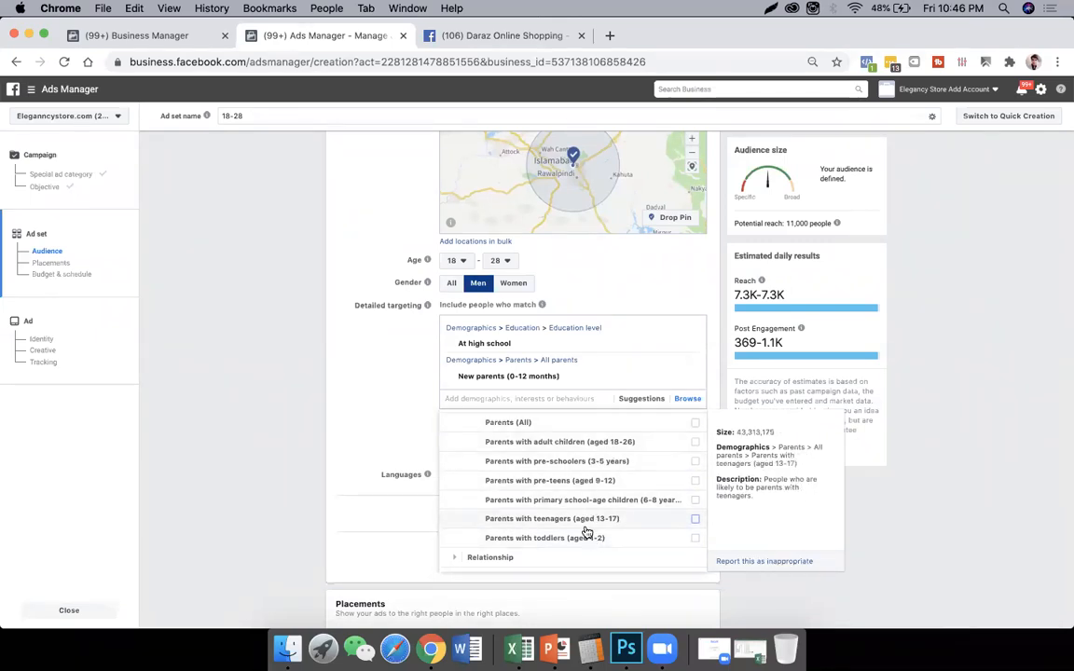
- Search Google Images in a new browser tab for "babies carry bag" and open the Baby Carrying Bag image from Telebrands
click(610, 35)
text(ba)
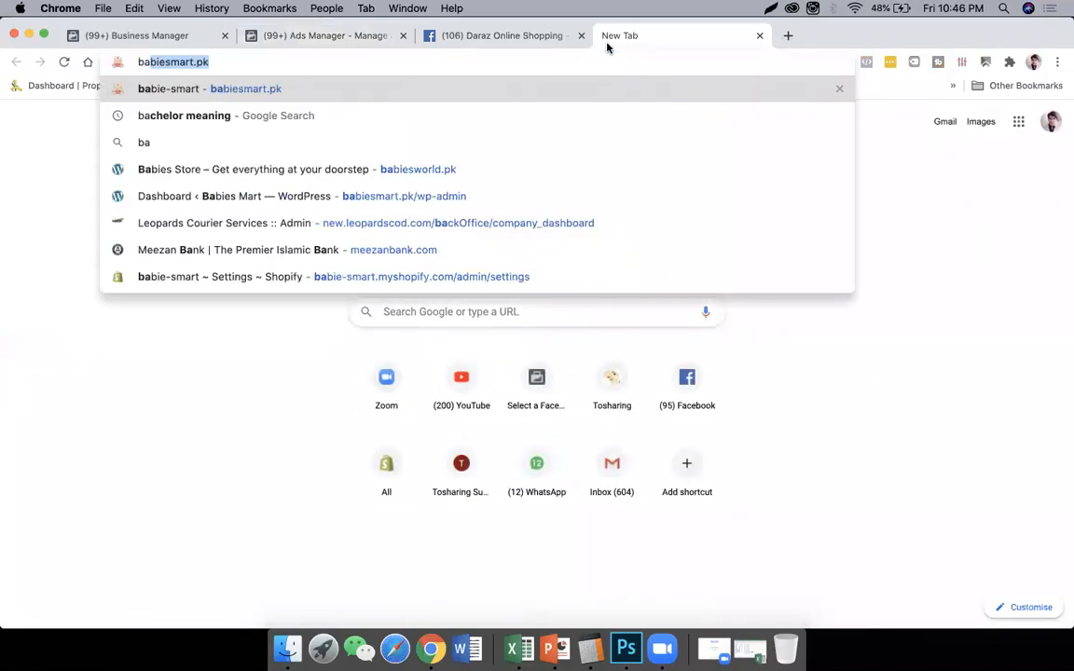
text(bie)
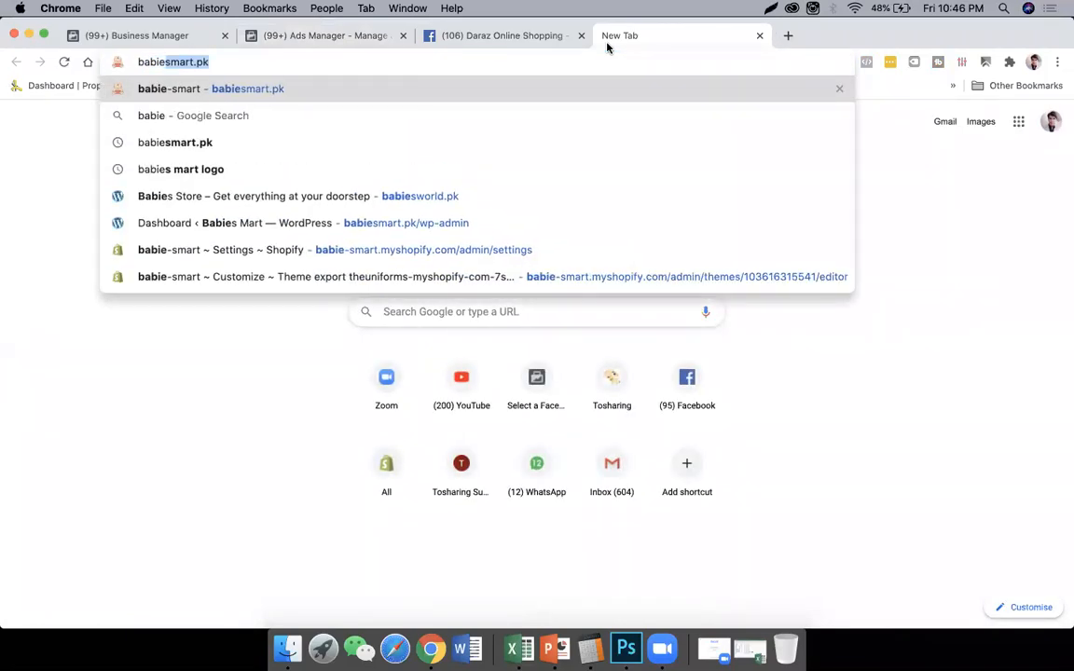
text(s cart)
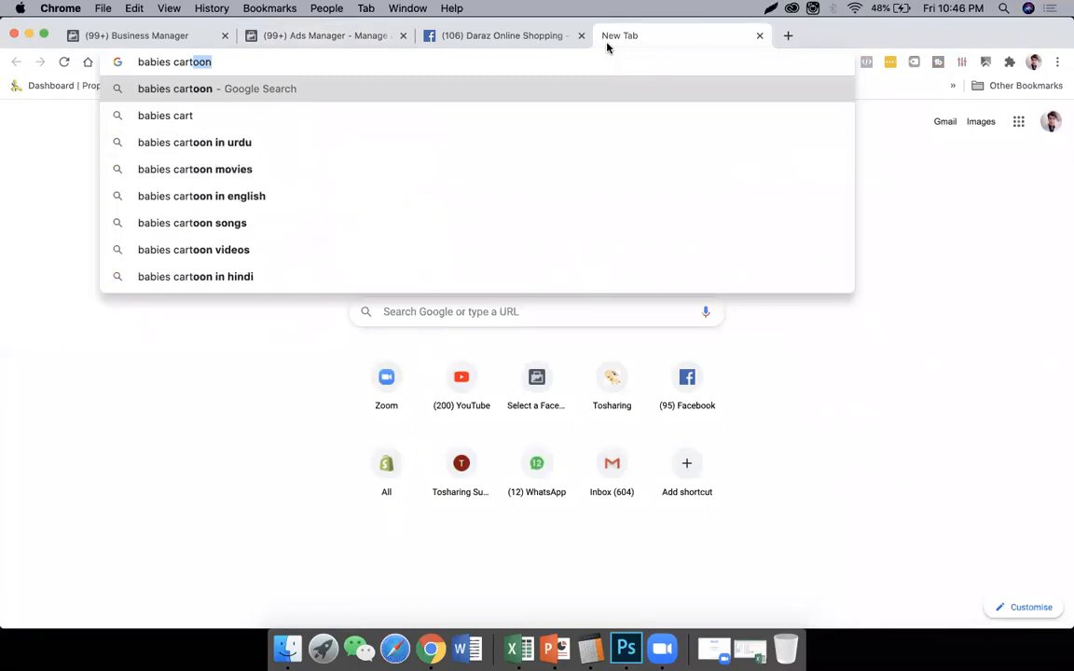
key(BackSpace)
key(BackSpace)
text(r)
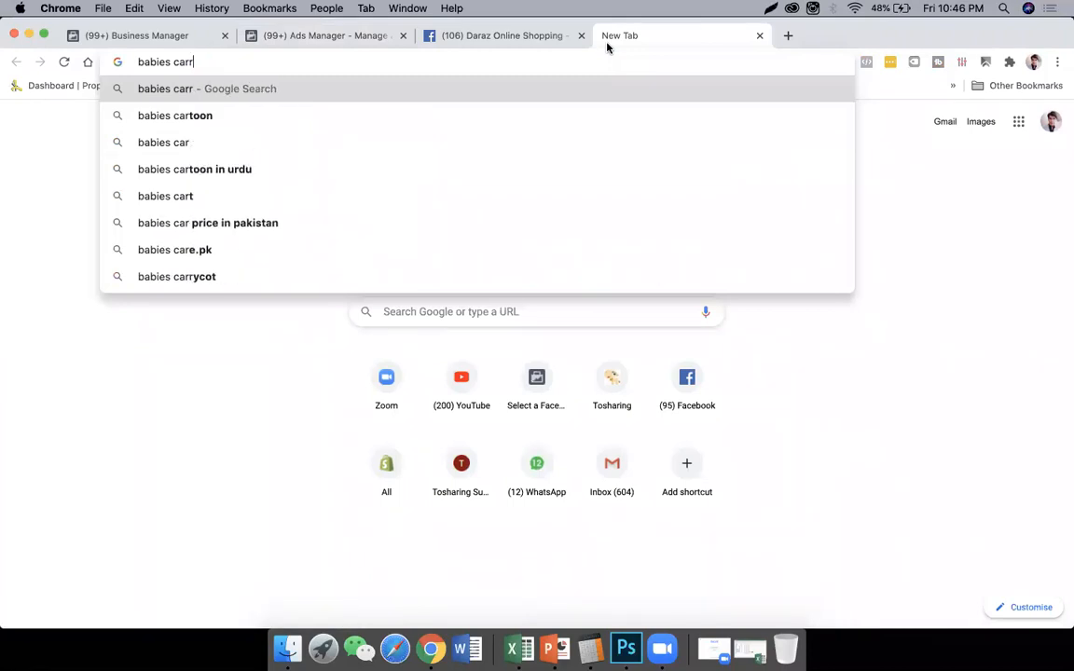
text(y)
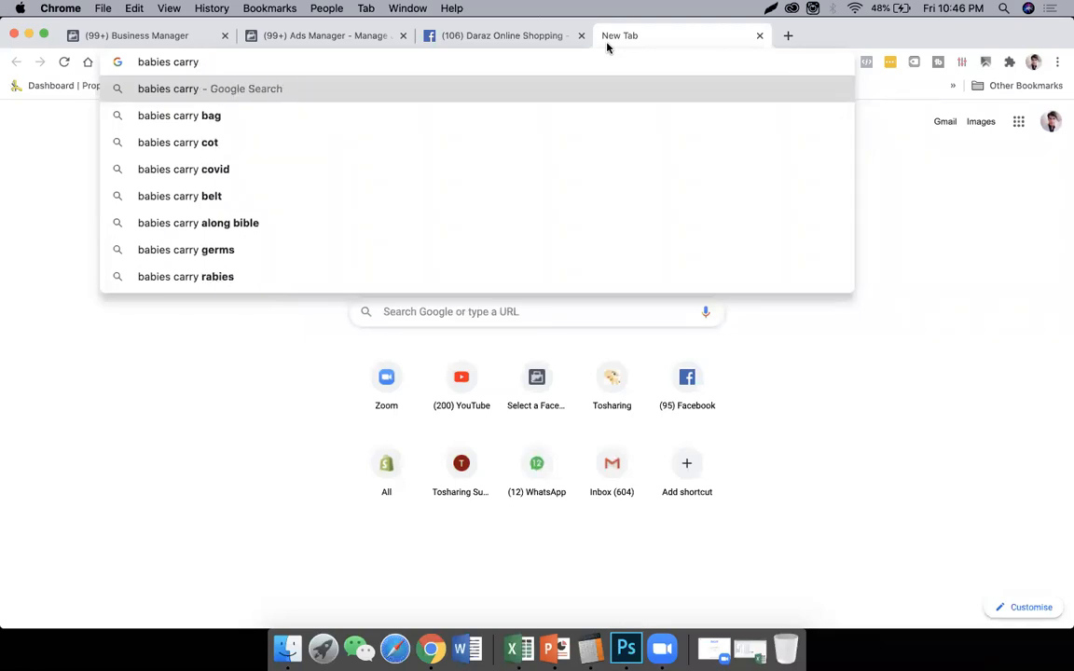
text( bag)
key(Return)
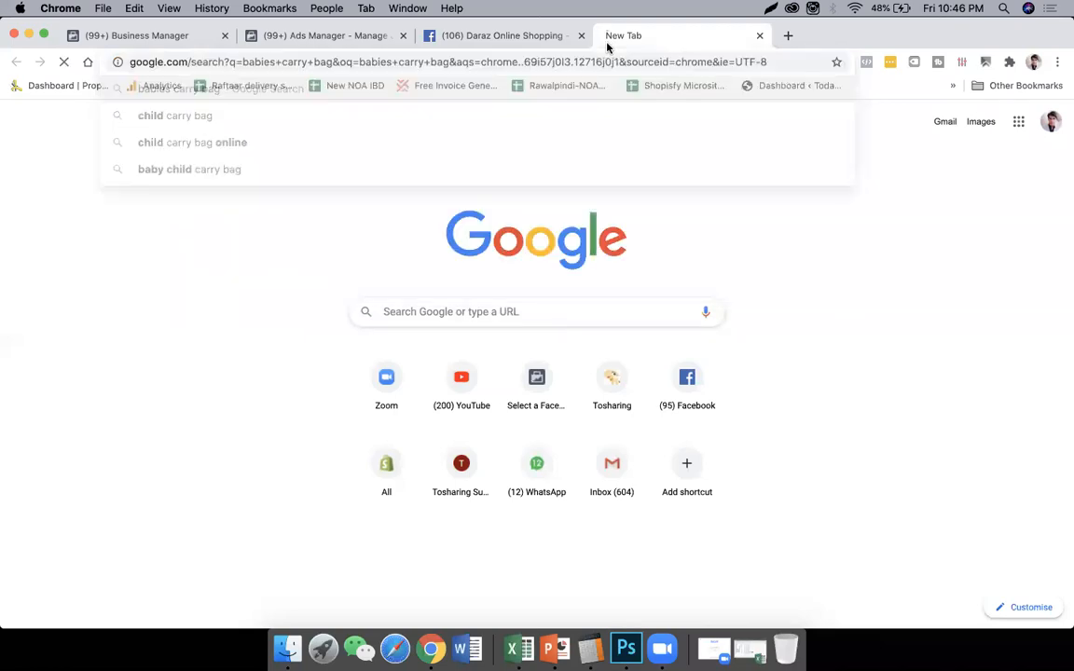
click(201, 138)
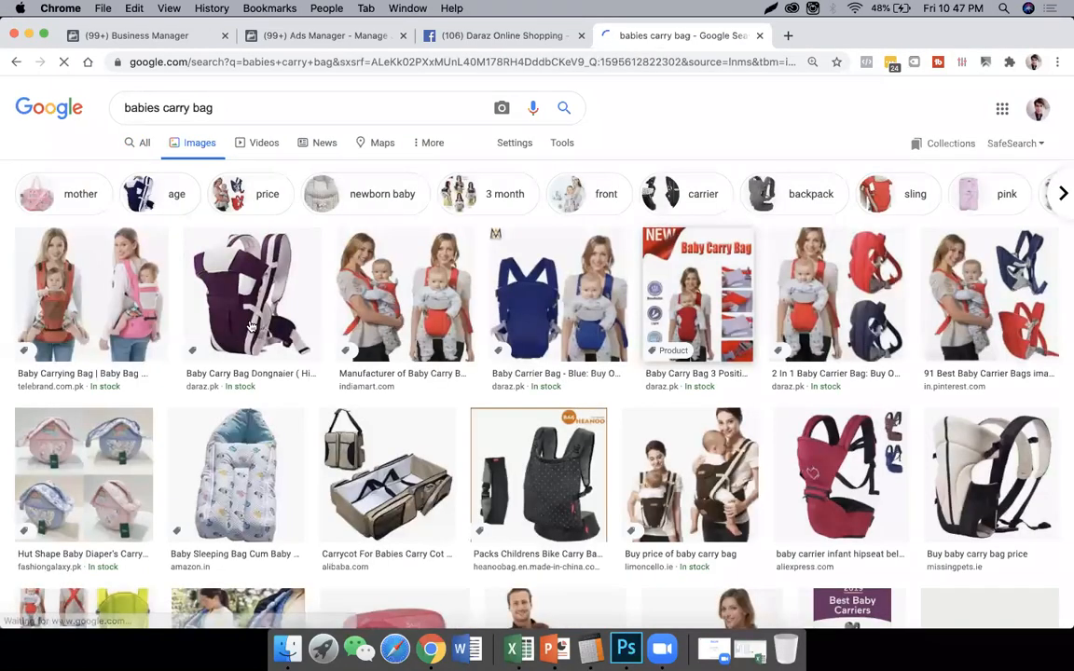
click(163, 326)
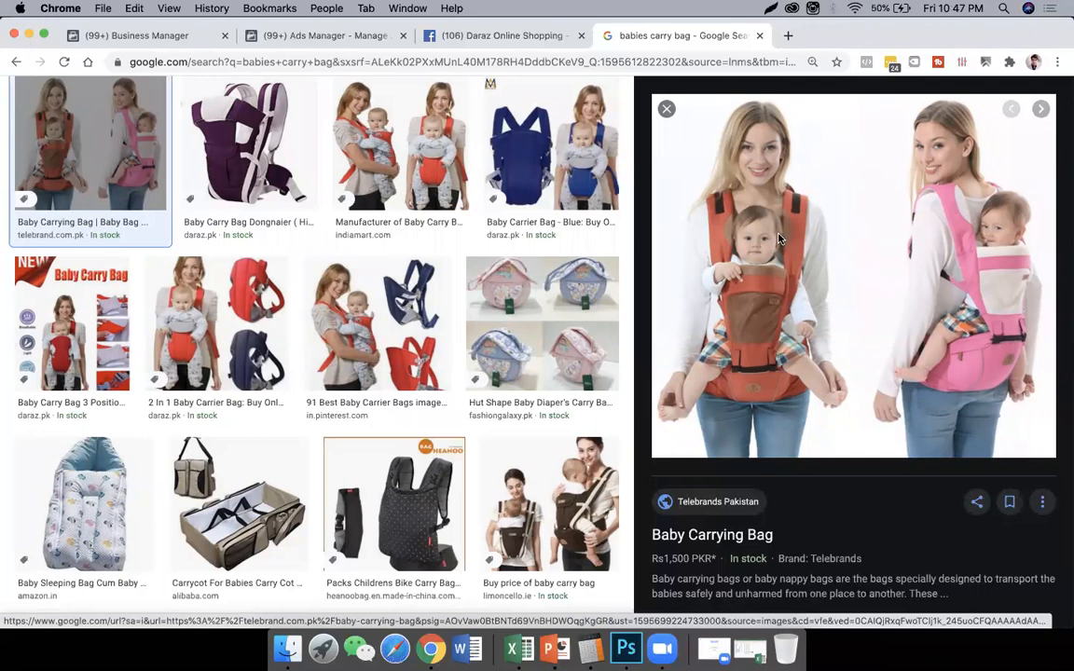
- Back in Ads Manager, add Parents with toddlers (aged 1-2) and Parents with pre-schoolers (3-5 years), and remove the Education level group from the detailed targeting
click(380, 38)
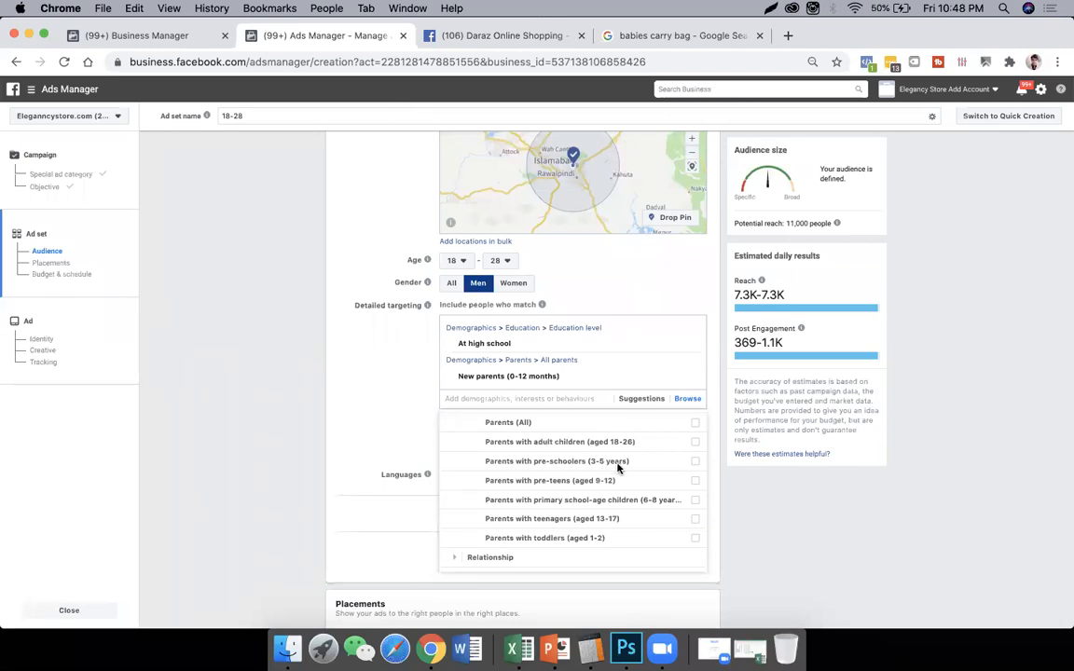
scroll(606, 466, up, 3)
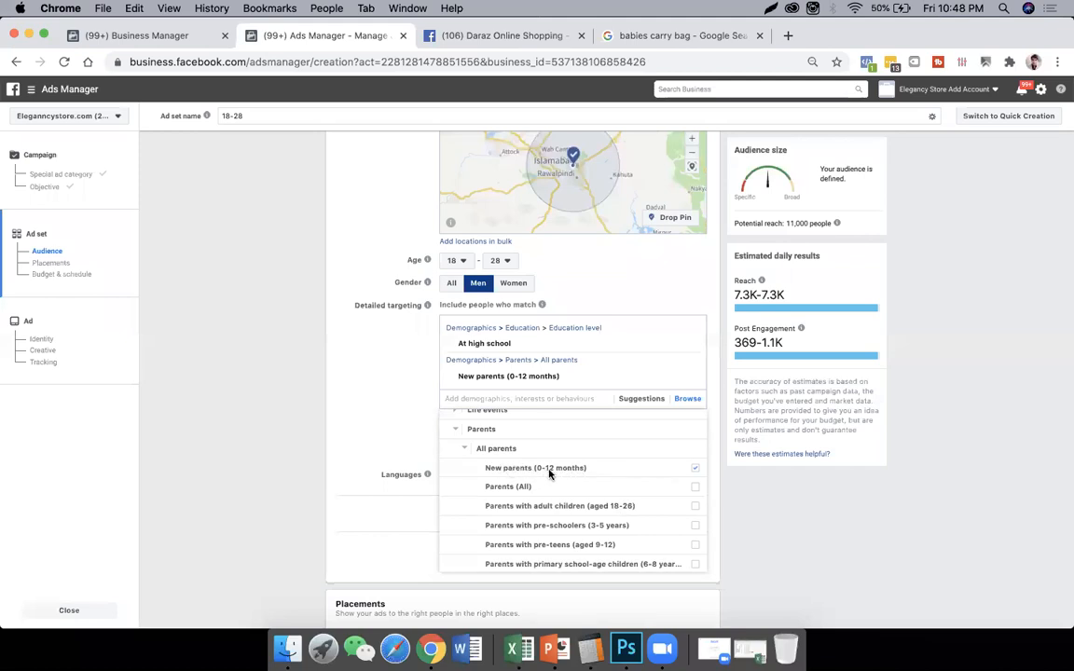
scroll(561, 474, down, 2)
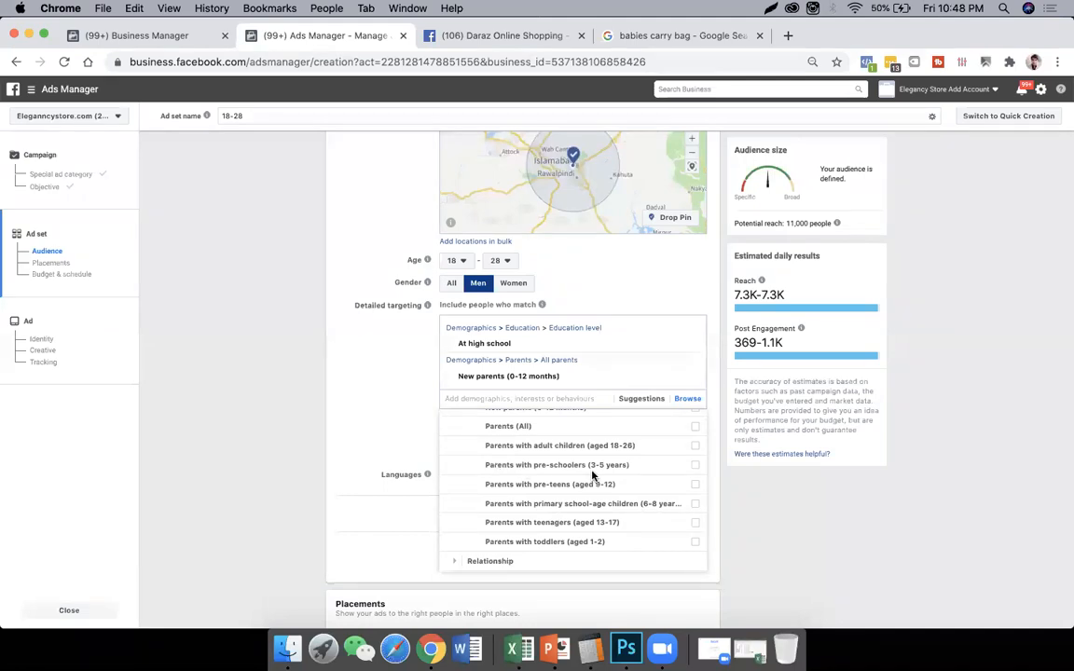
click(594, 548)
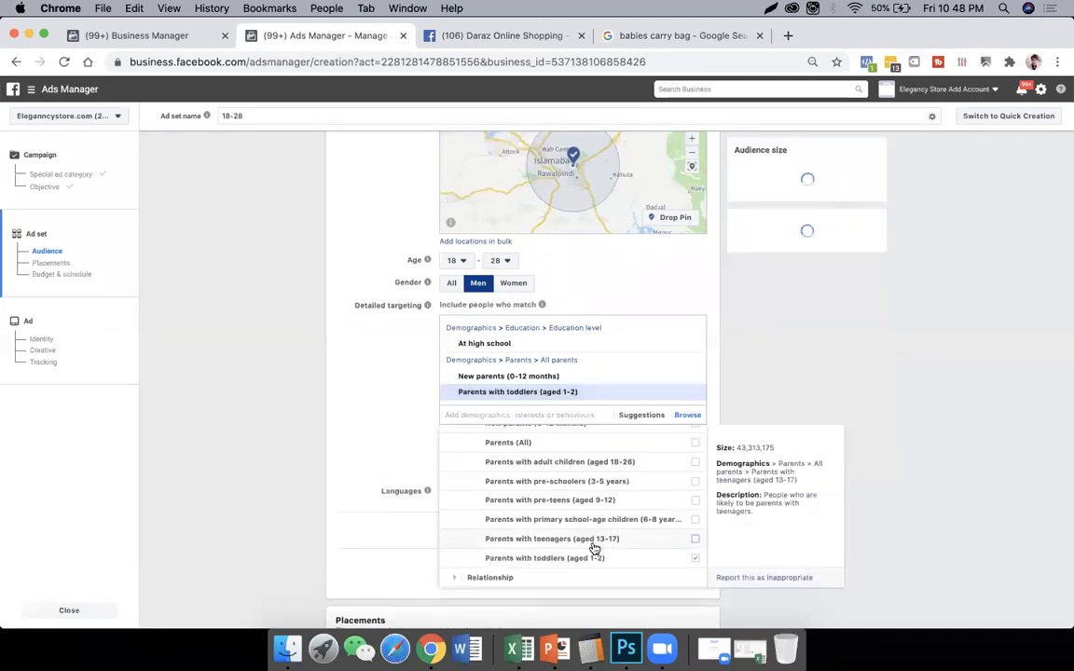
click(588, 487)
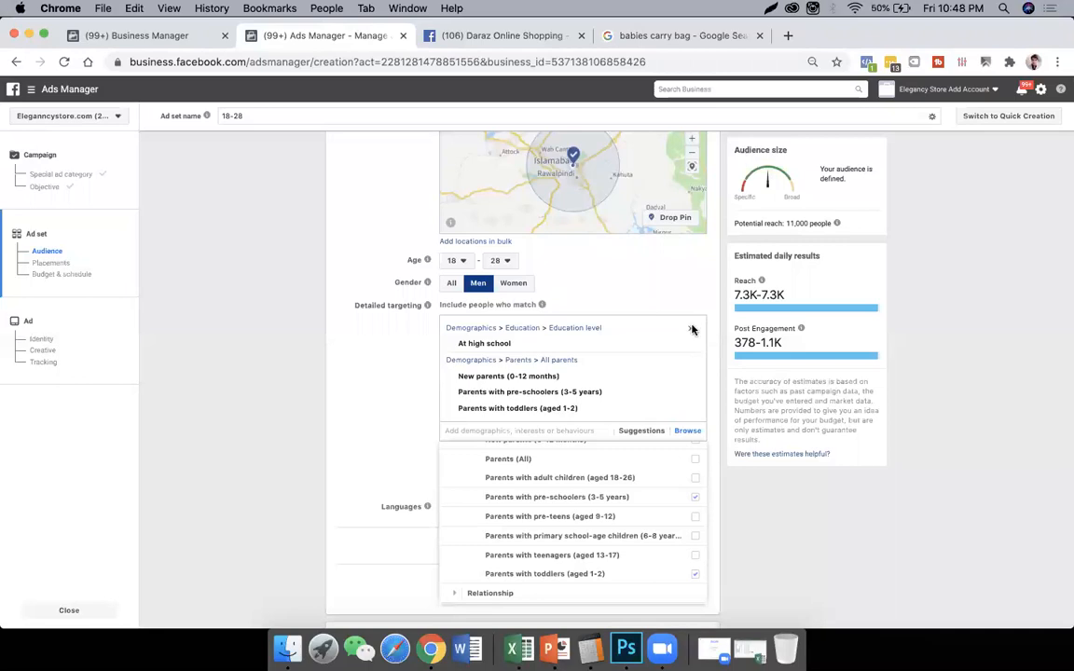
click(690, 328)
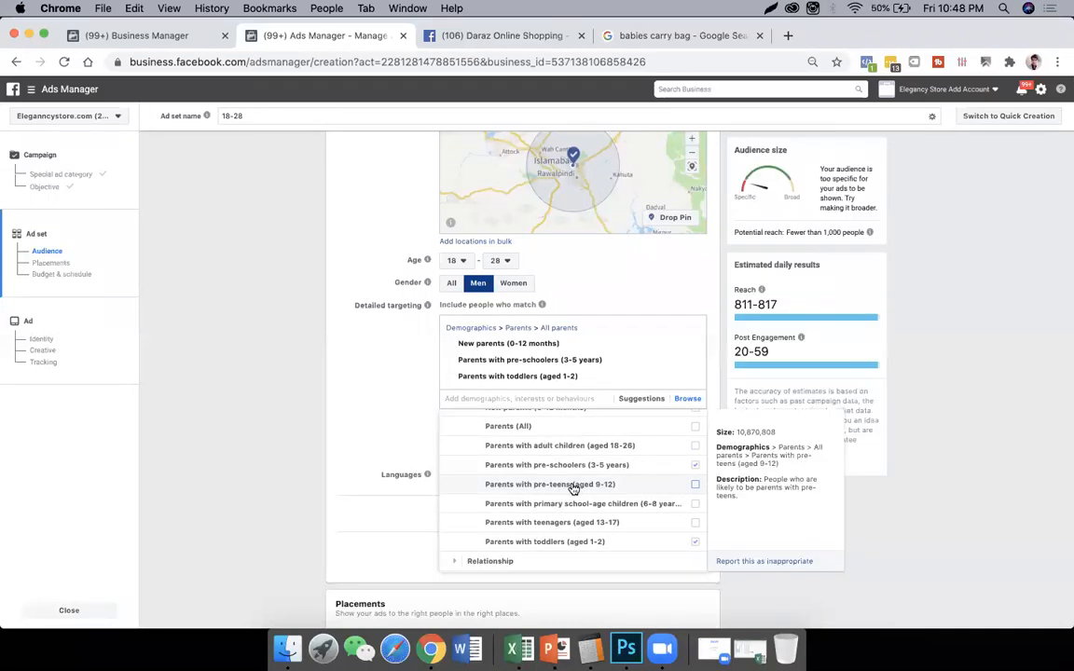
click(408, 425)
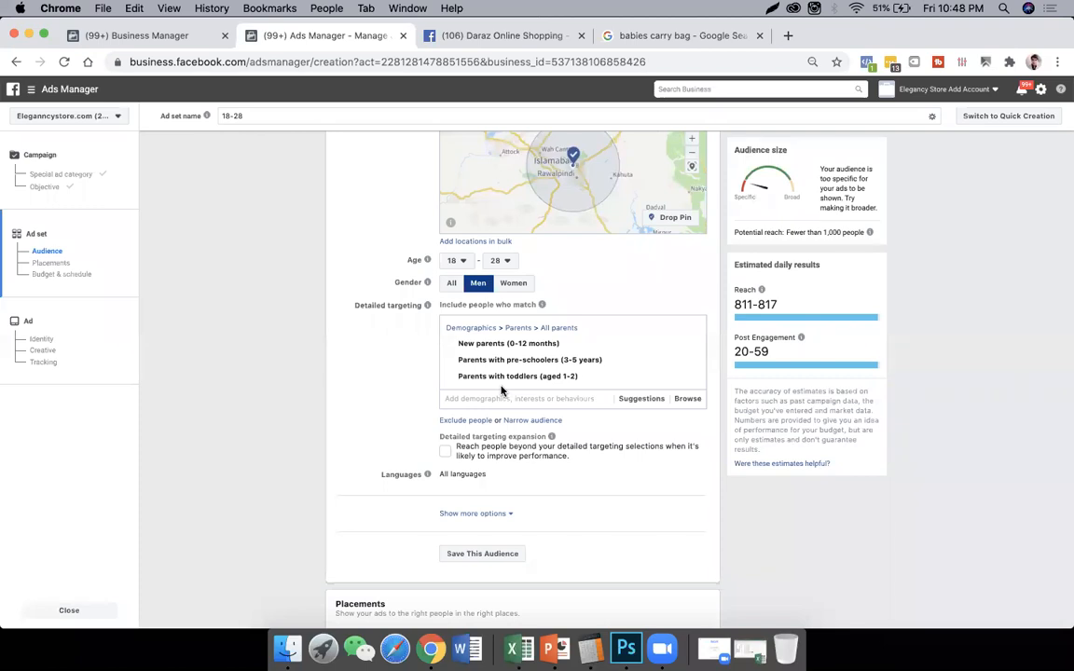
- Check the detailed targeting suggestions, then browse the Interests categories
click(641, 398)
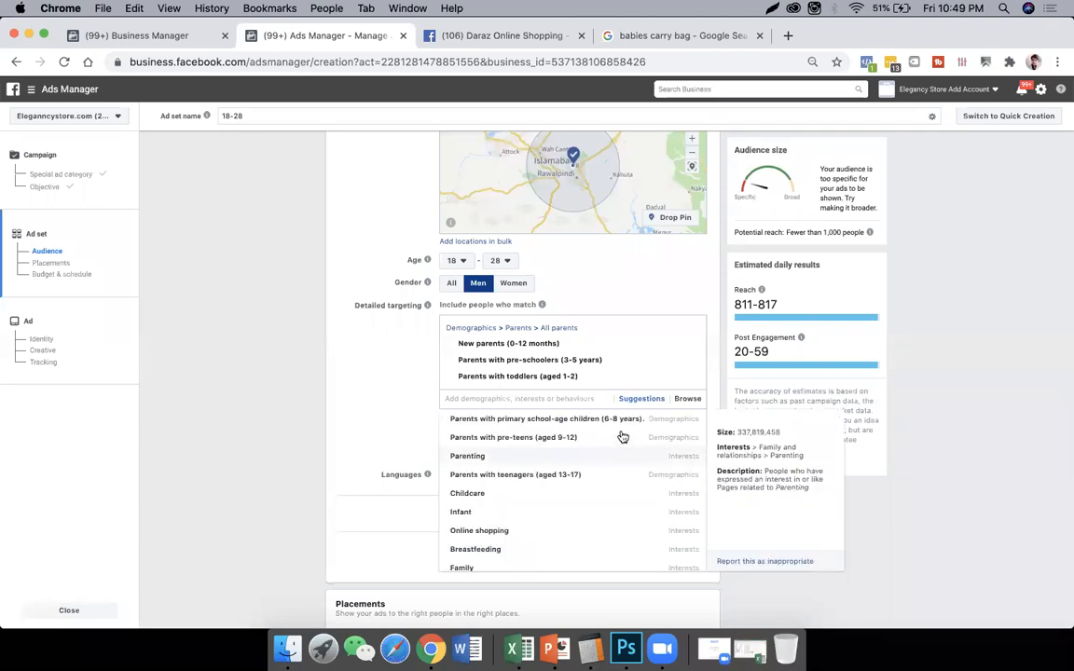
click(687, 398)
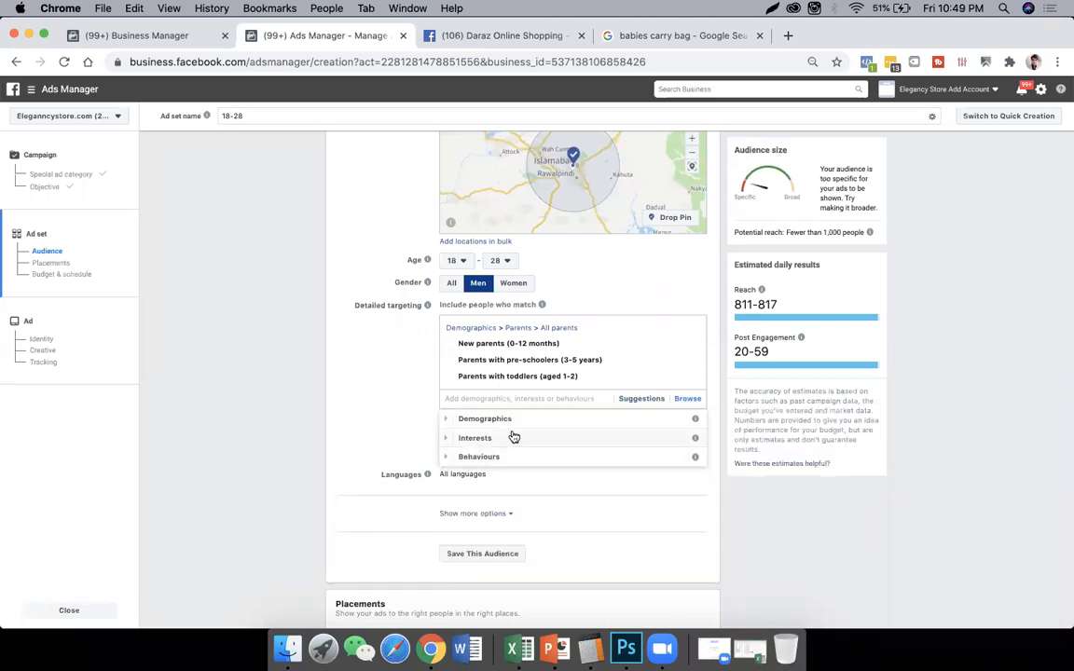
click(513, 437)
scroll(547, 462, down, 2)
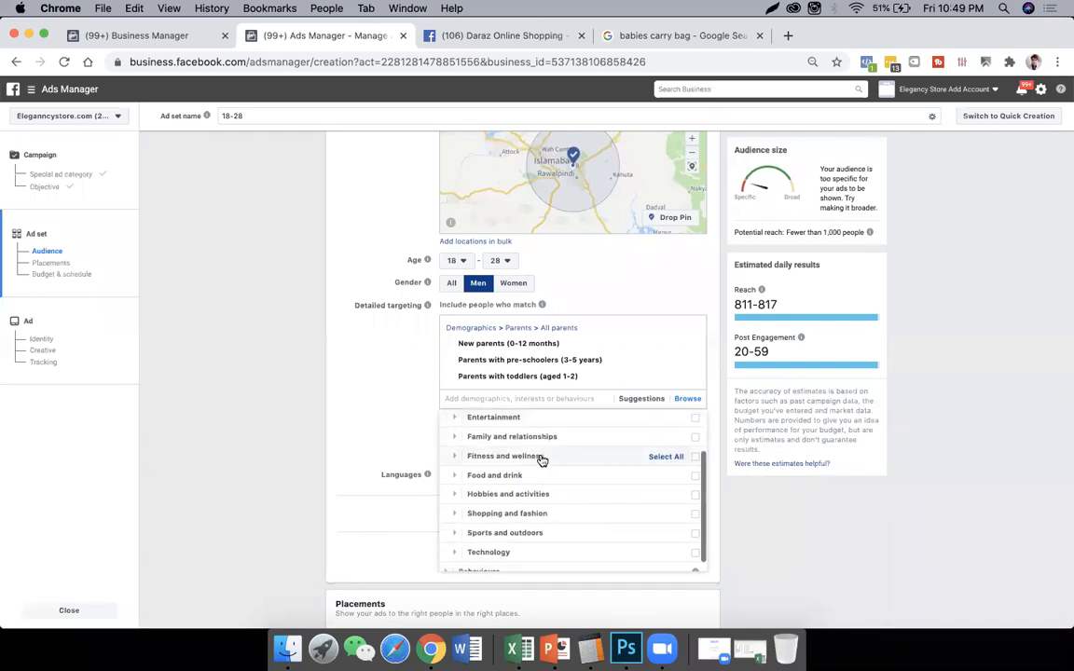
- Browse the Entertainment interests, including Films and Games, and the Behaviours categories in the detailed targeting
click(511, 422)
scroll(544, 513, down, 1)
scroll(523, 484, up, 3)
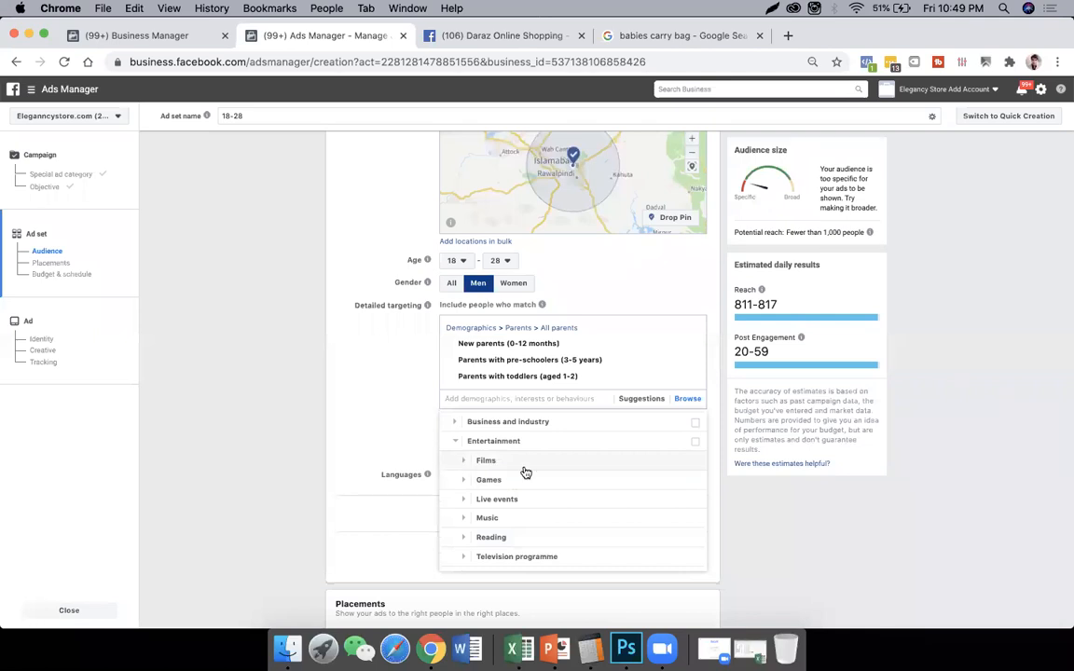
click(524, 466)
scroll(568, 475, down, 5)
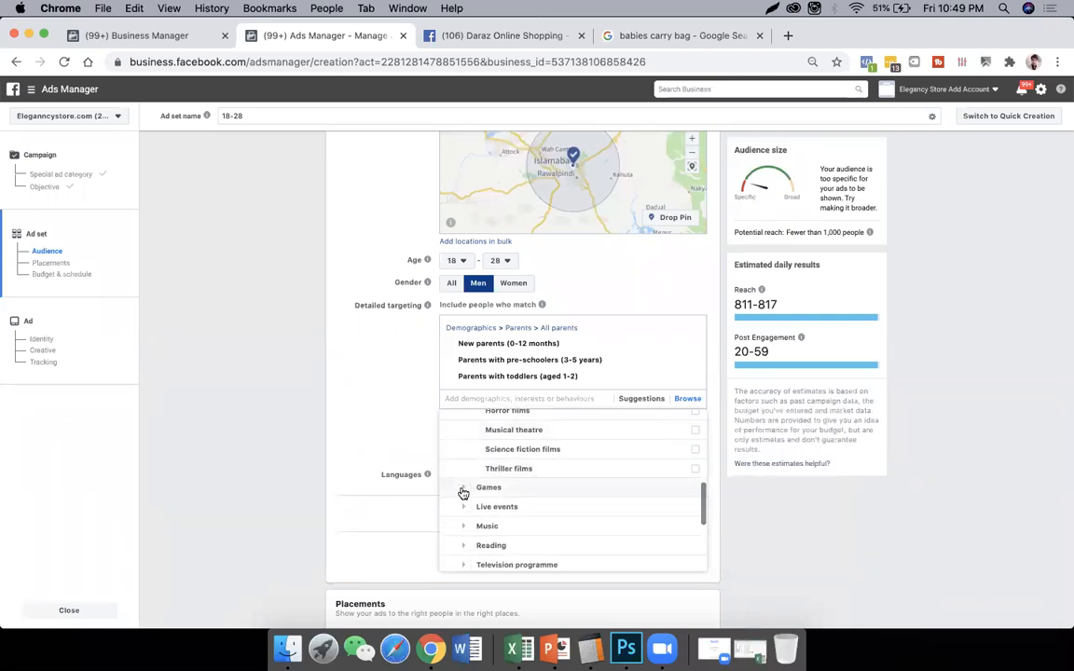
click(464, 492)
scroll(484, 502, down, 10)
scroll(536, 492, down, 8)
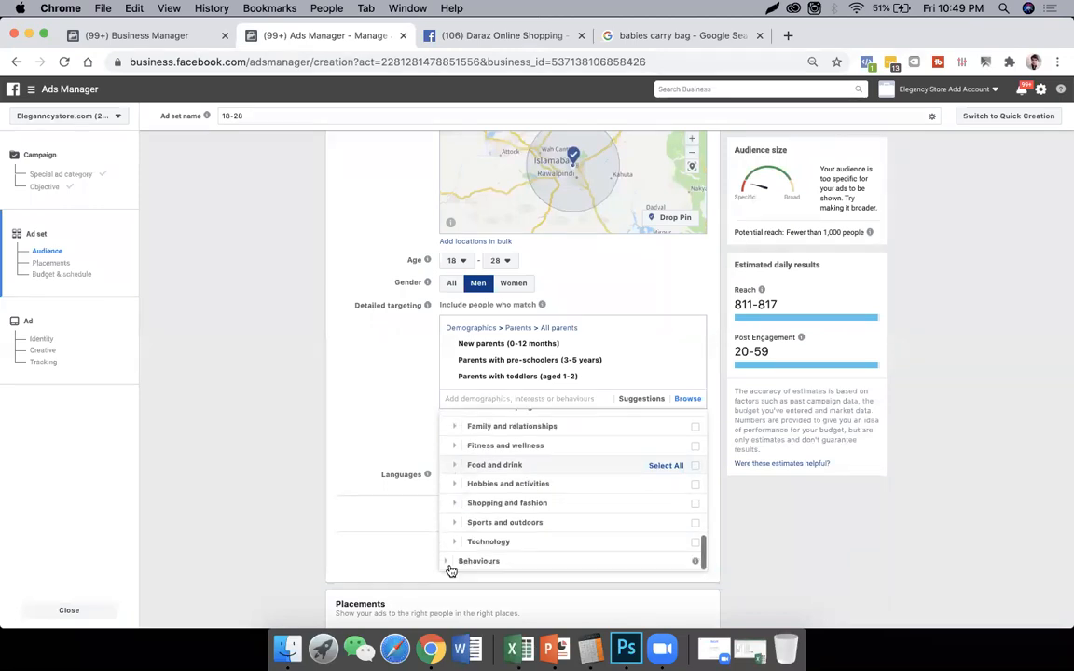
click(485, 560)
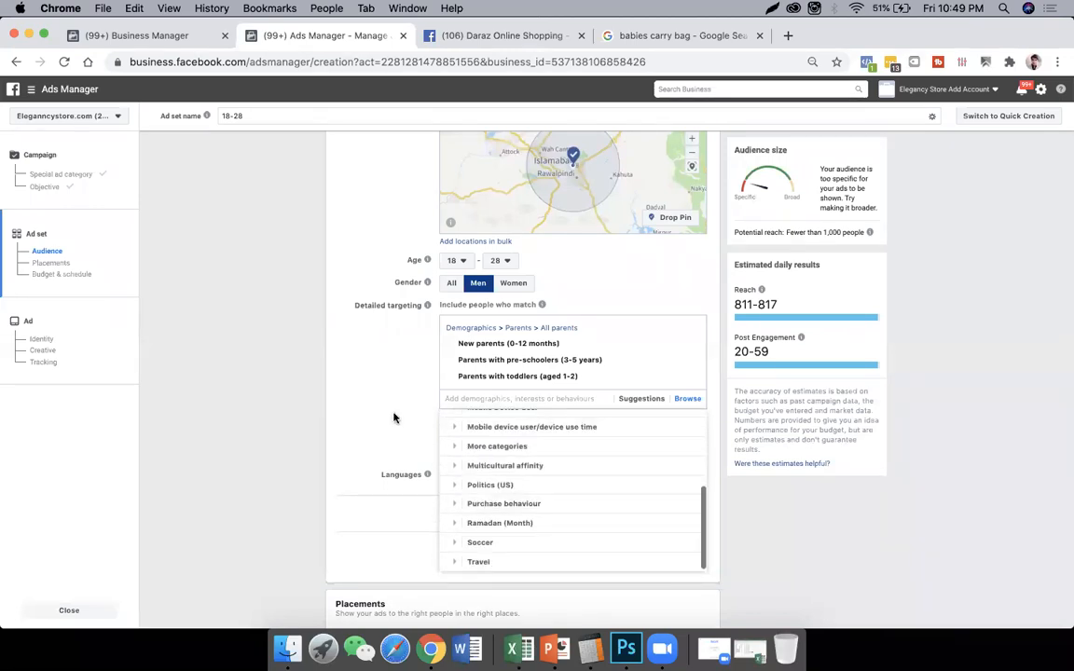
click(393, 419)
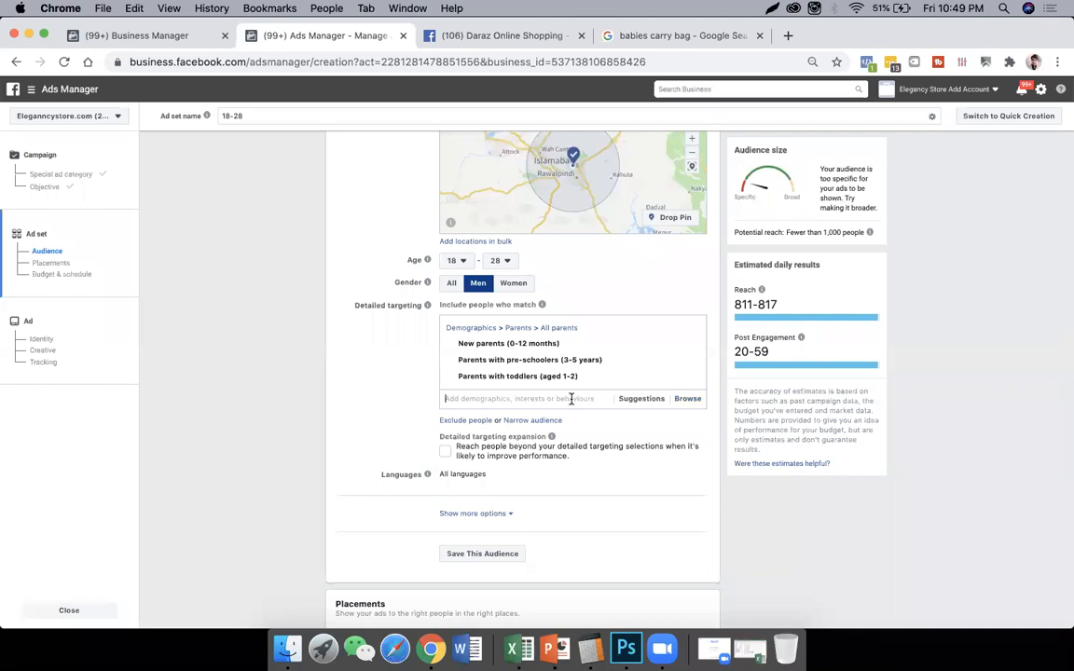
- Search the detailed targeting for "online" and add the Online, Online shopping and Engaged shoppers segments
click(571, 399)
text(online)
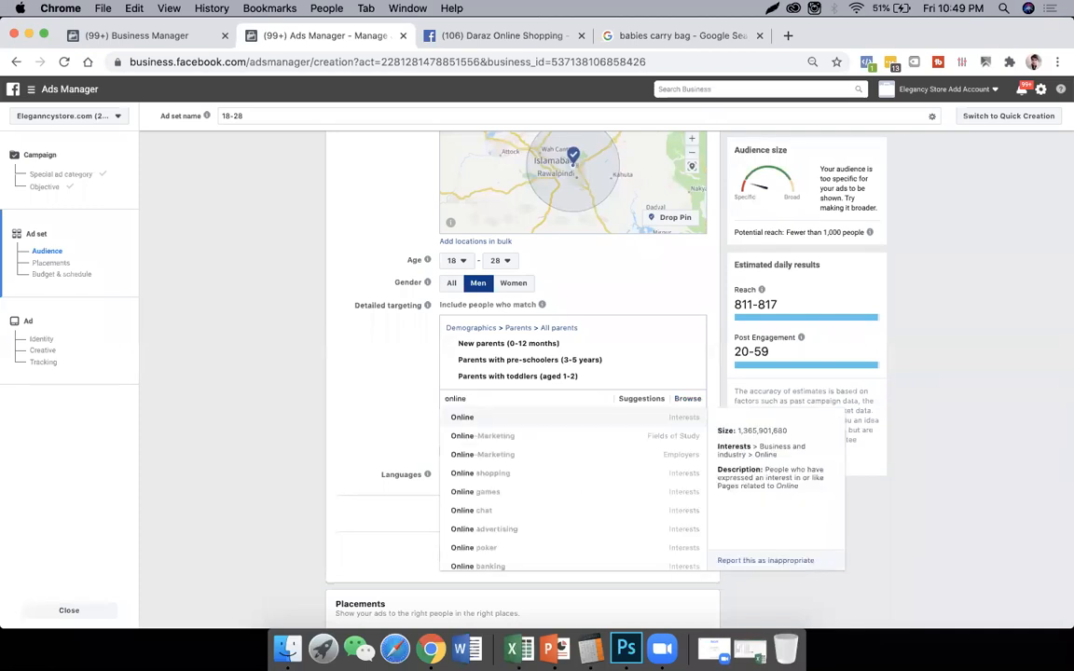
click(534, 418)
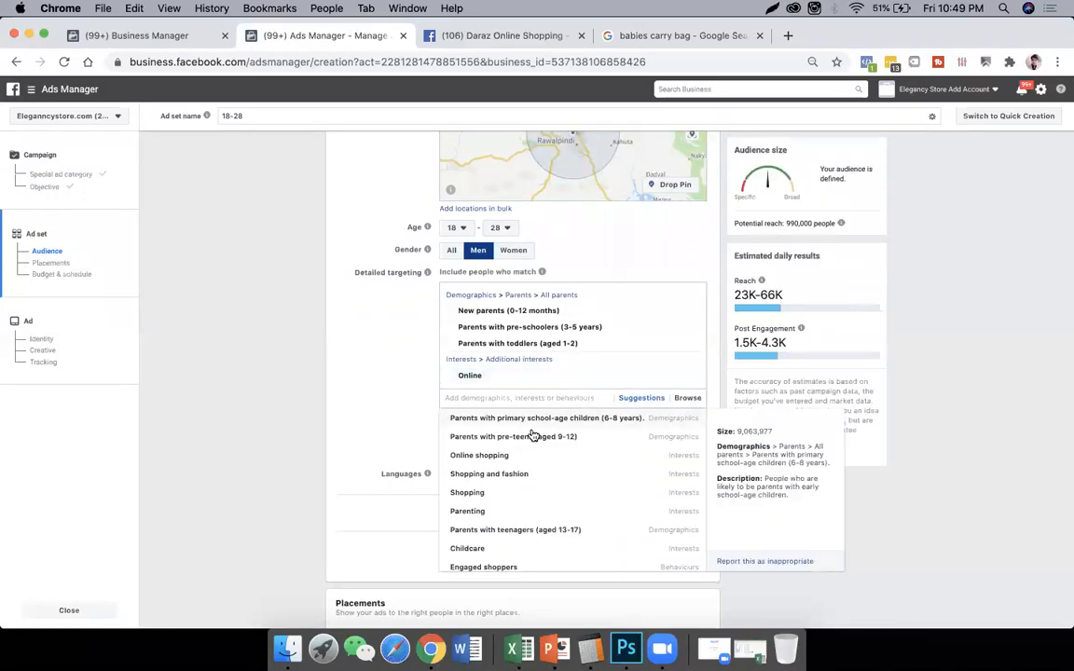
click(479, 453)
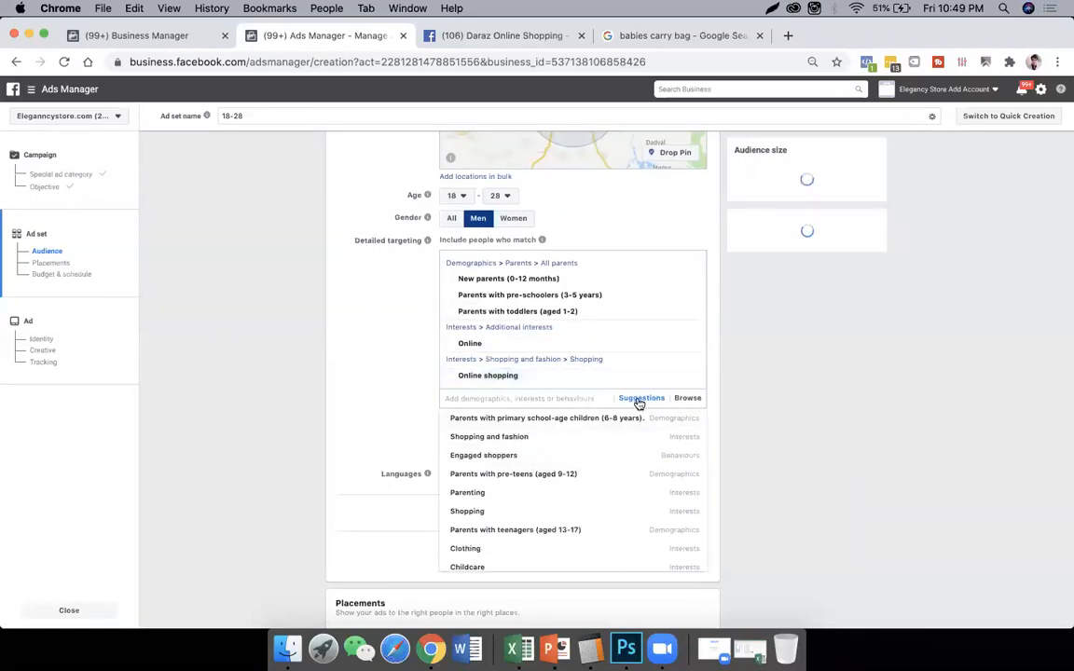
click(535, 459)
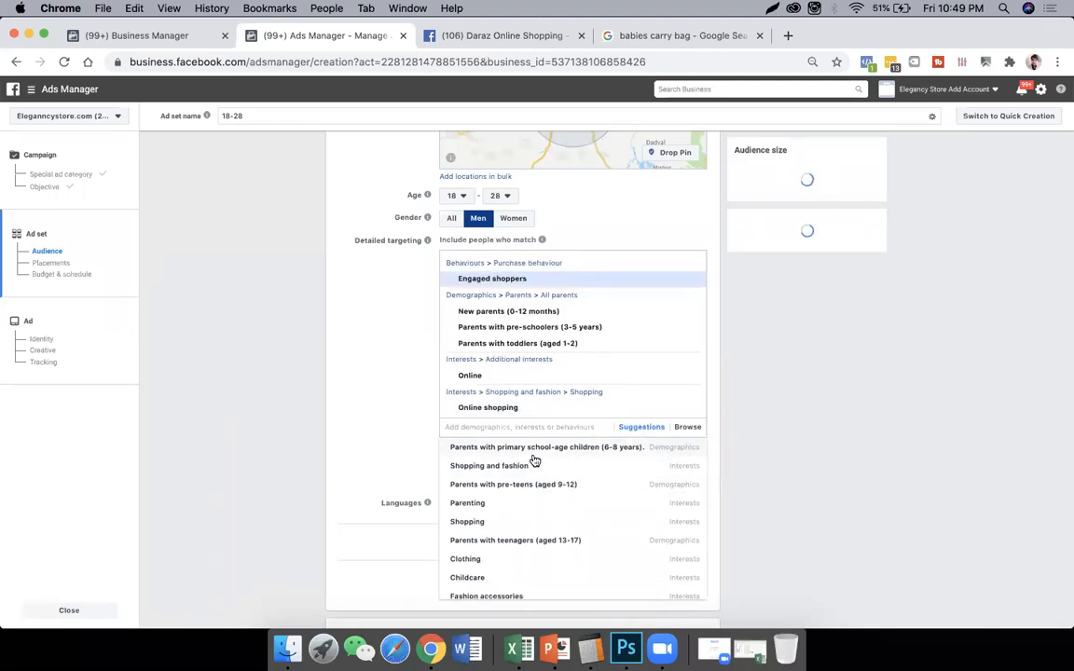
click(415, 417)
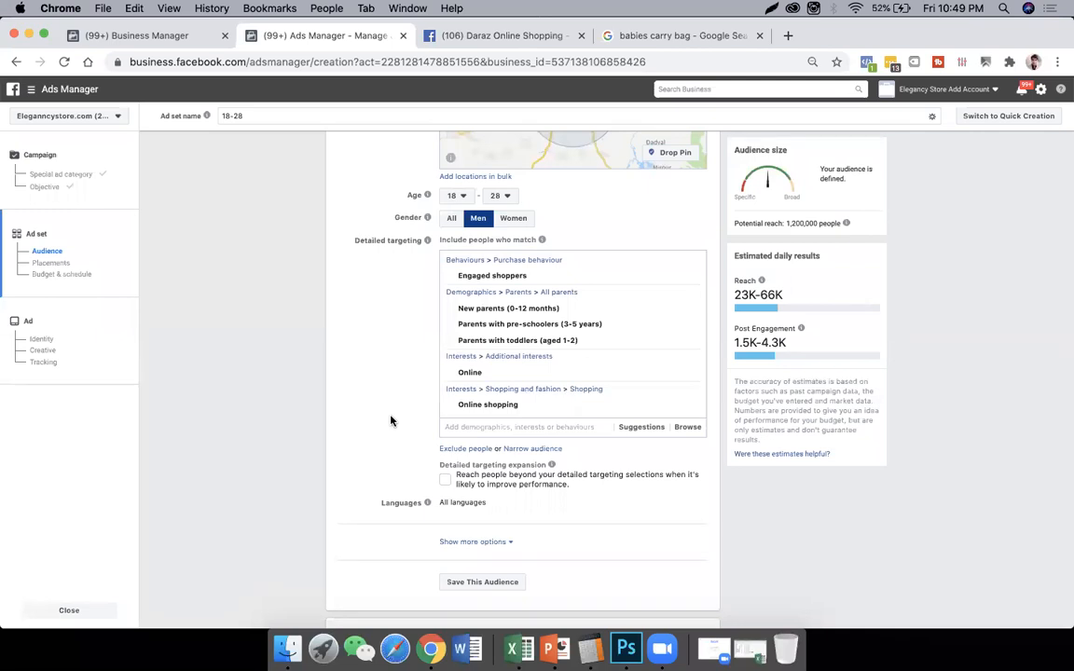
- Switch the ad set to manual placements and limit its devices to Mobile only
scroll(390, 420, down, 5)
scroll(391, 420, down, 4)
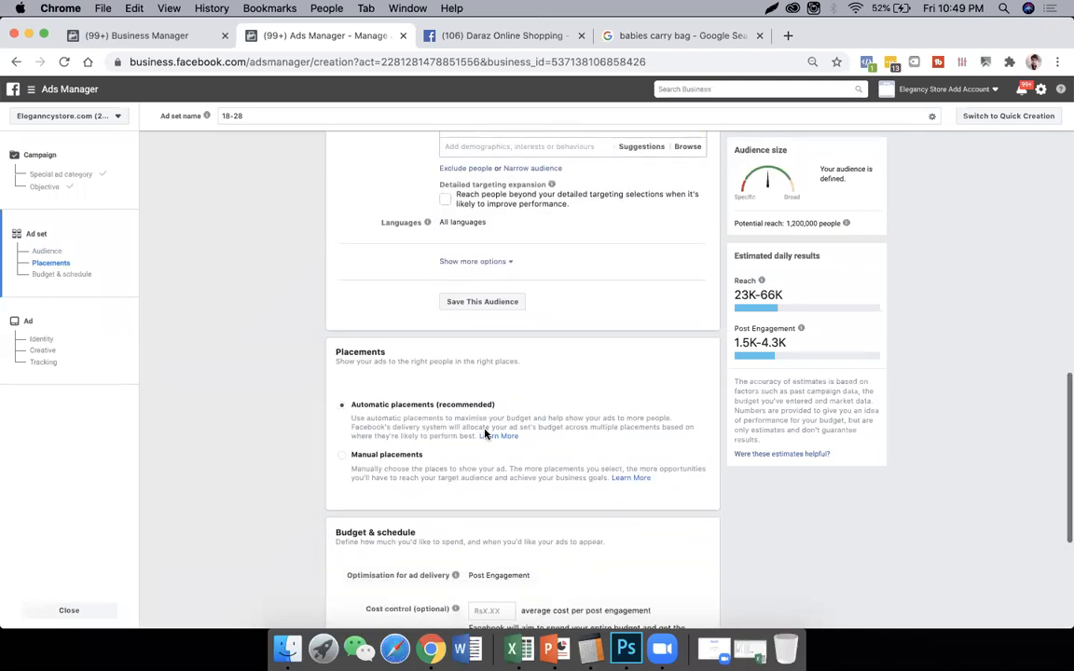
scroll(485, 433, down, 2)
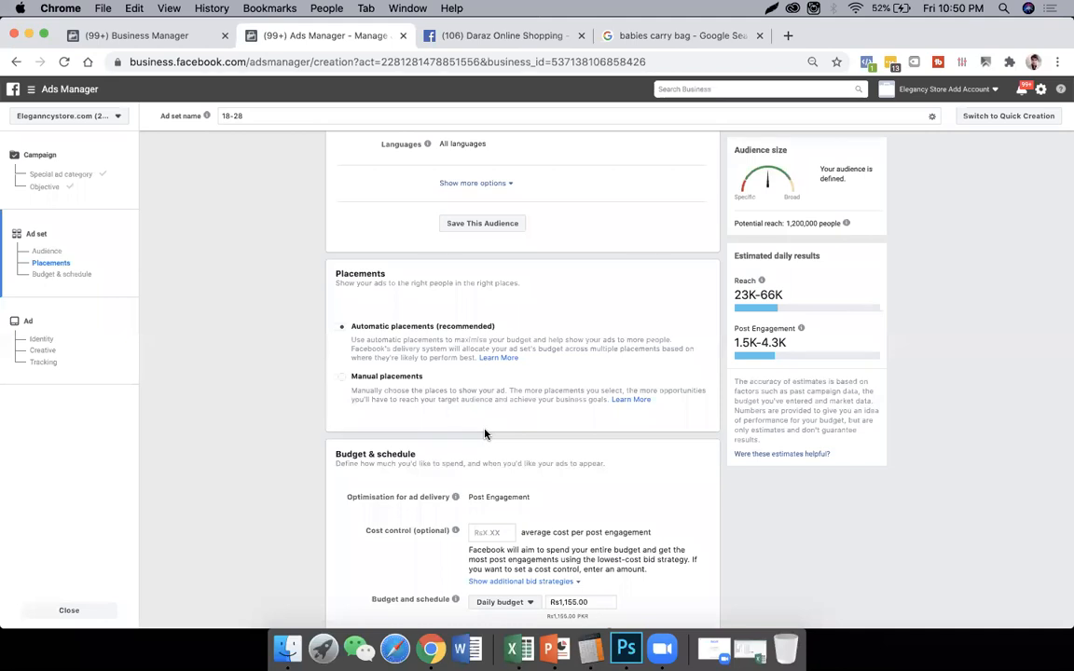
click(386, 377)
scroll(457, 401, down, 2)
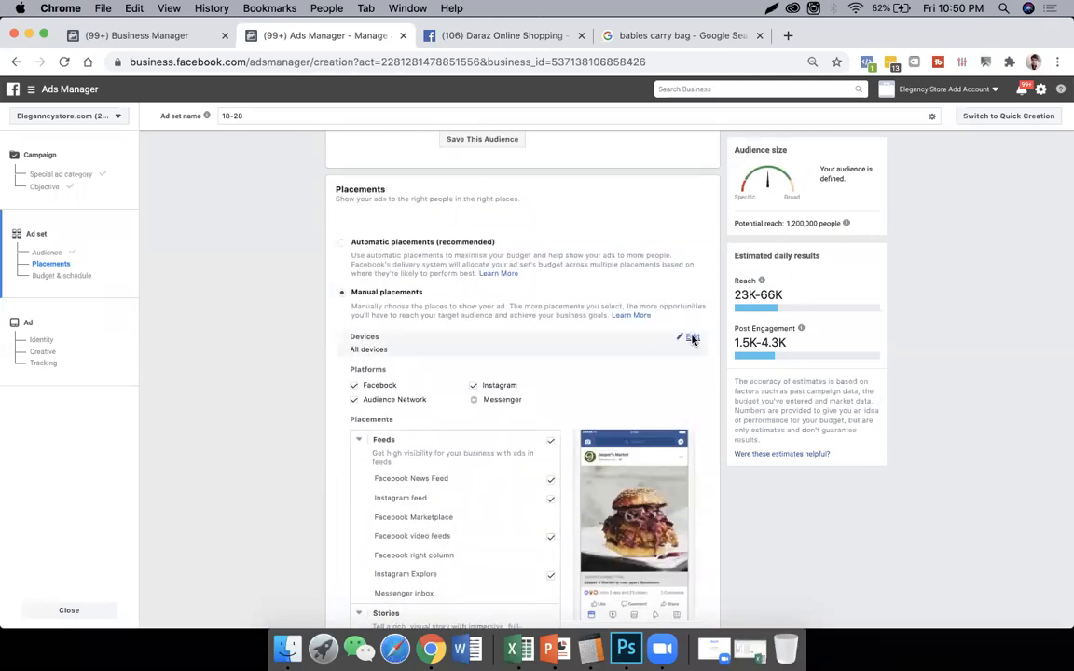
click(692, 339)
click(446, 361)
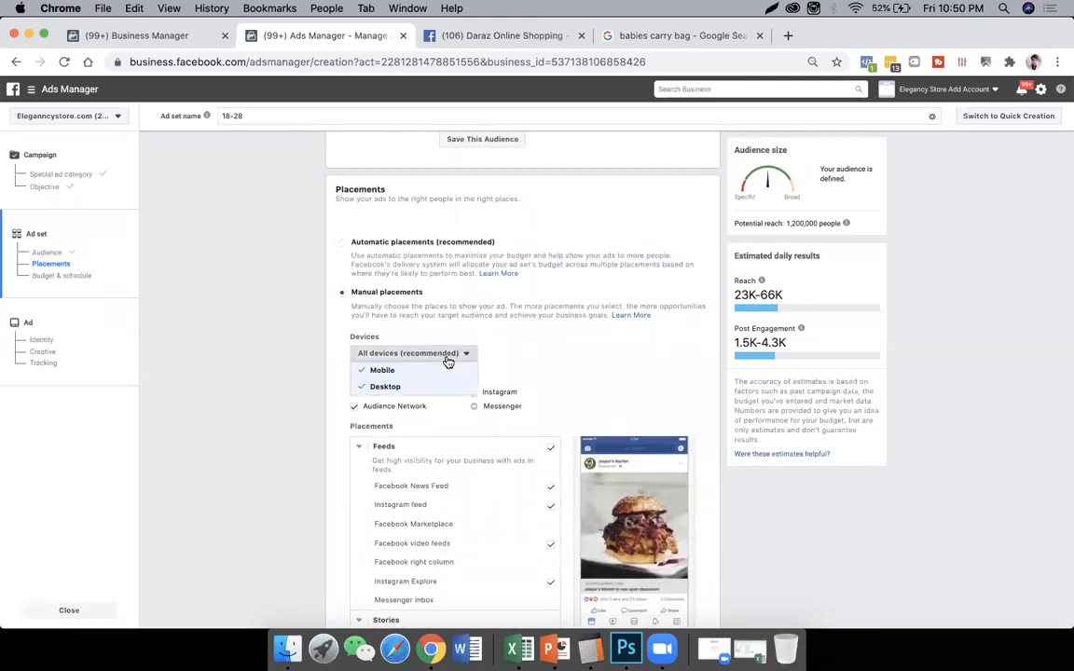
click(392, 387)
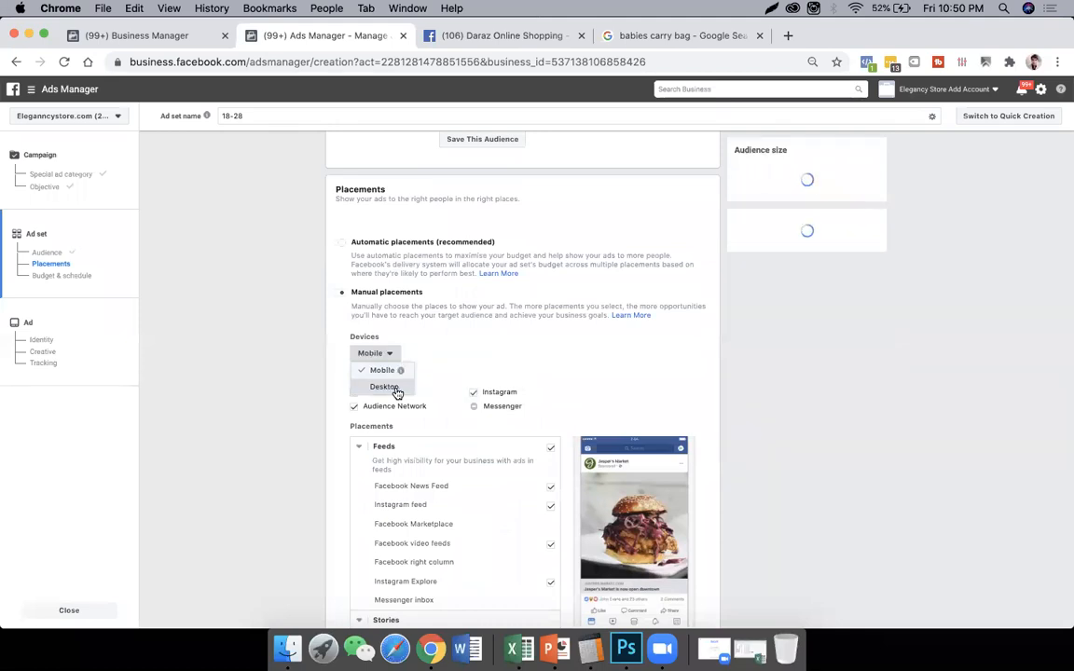
click(354, 376)
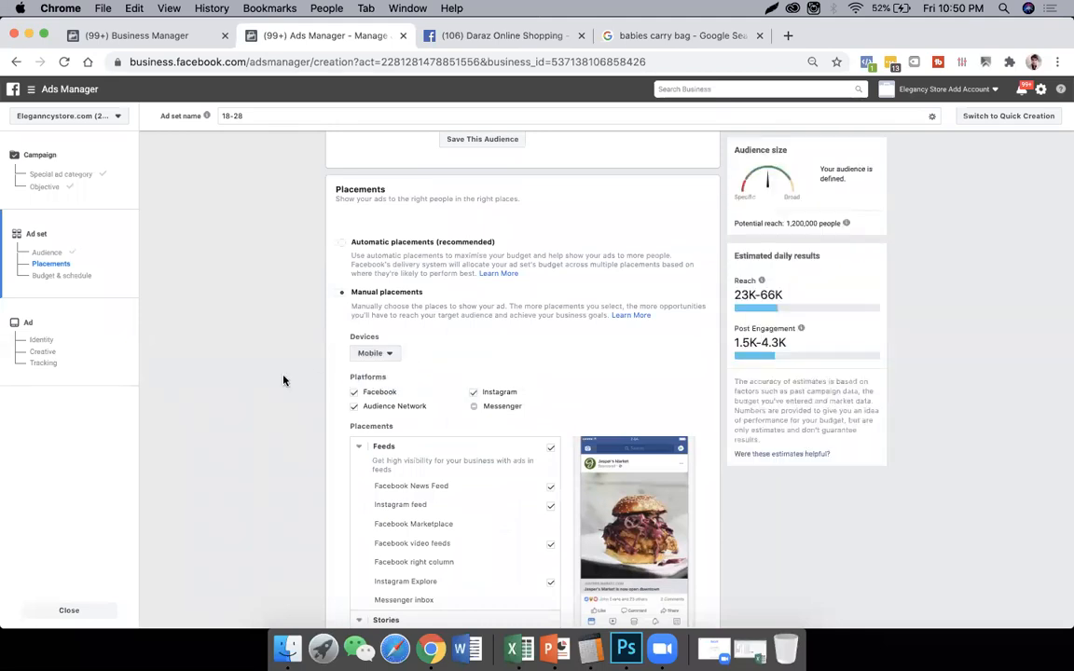
- Exclude the Apps and sites, In-article and In-stream groups from the manual placements
scroll(246, 393, down, 1)
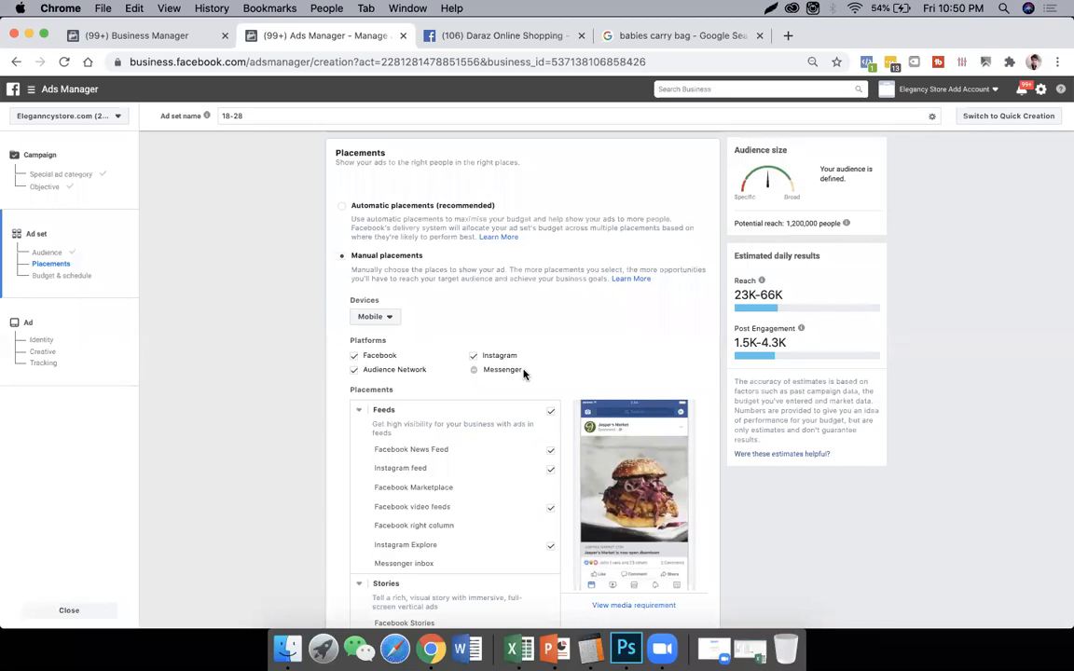
scroll(524, 374, down, 2)
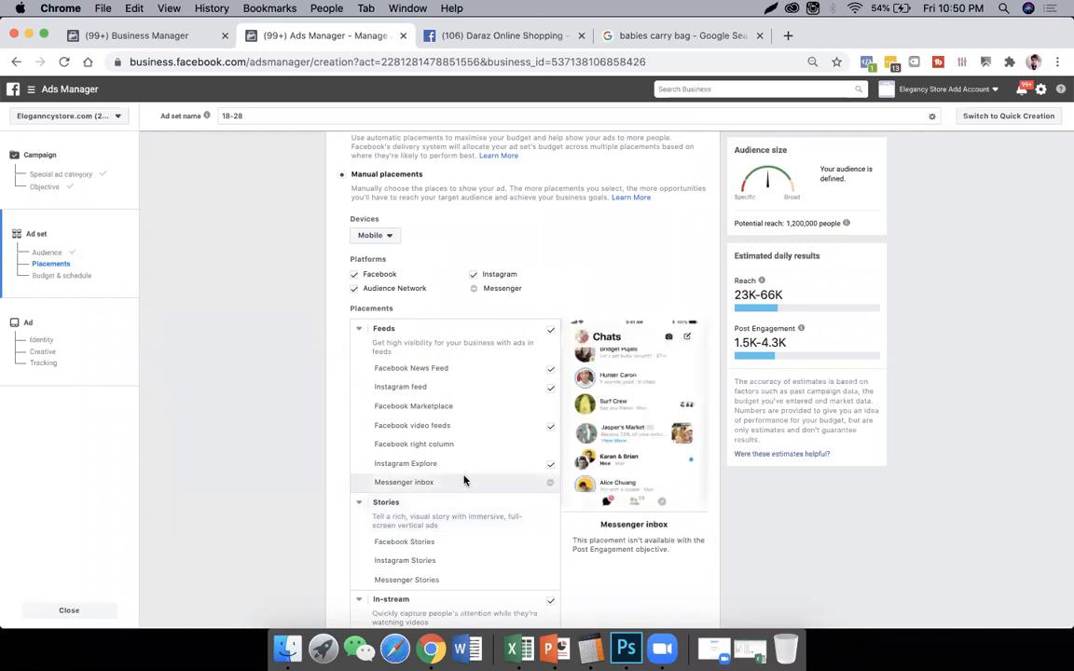
scroll(466, 480, down, 3)
scroll(465, 479, down, 7)
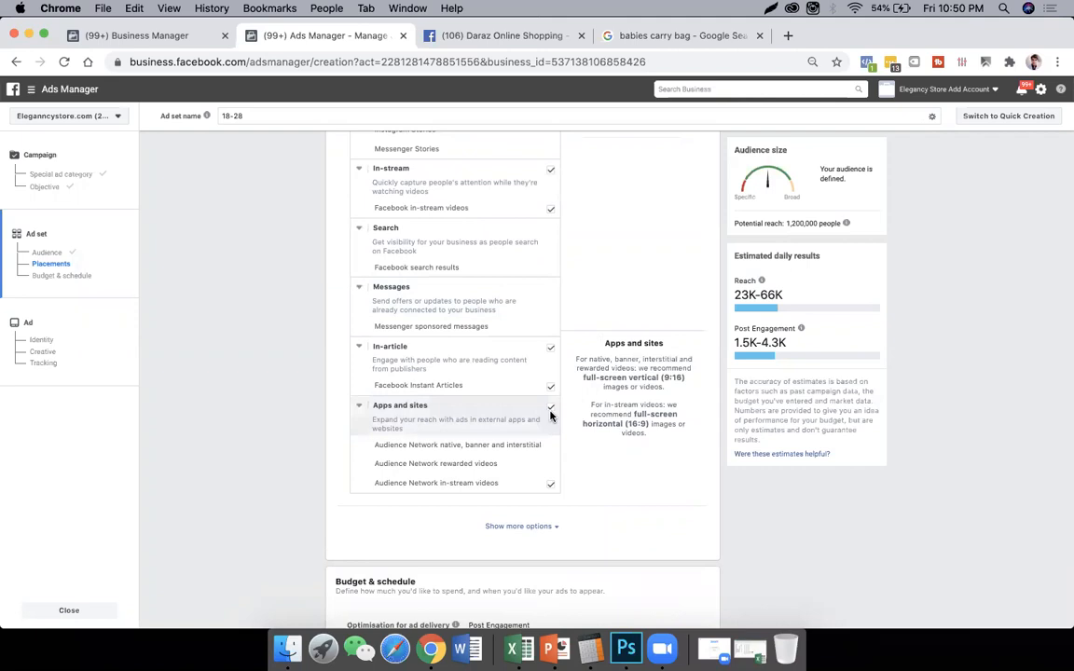
click(550, 413)
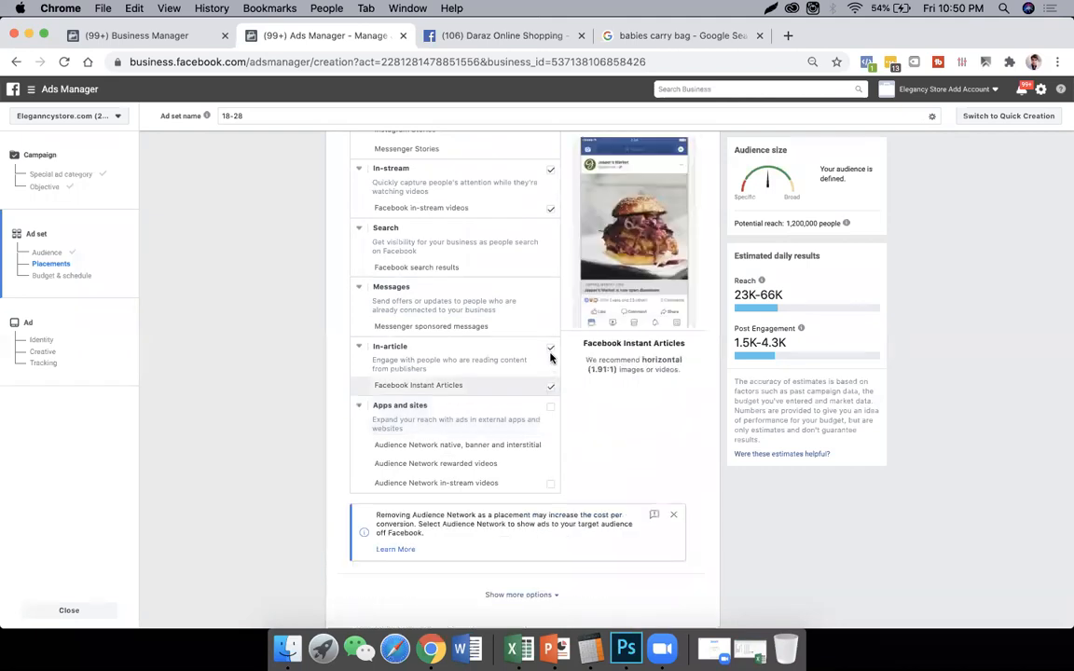
click(551, 352)
scroll(550, 373, up, 3)
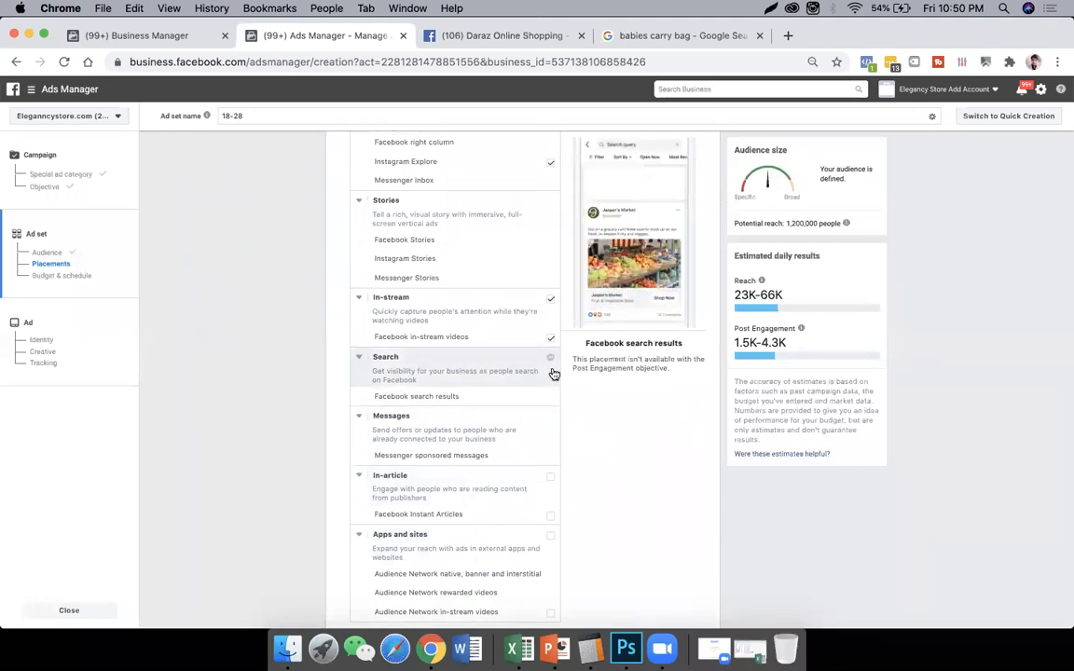
scroll(550, 373, up, 1)
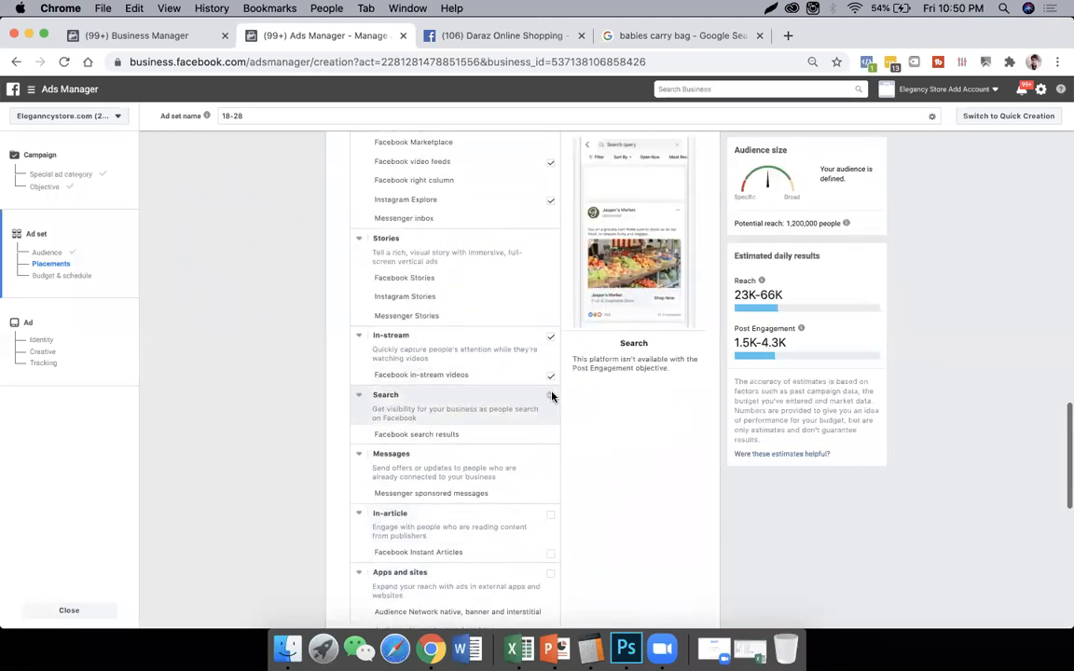
click(551, 338)
- Exclude Instagram Explore and Facebook video feeds from the Feeds placements, keeping Facebook News Feed and Instagram feed
scroll(503, 382, up, 4)
scroll(517, 390, up, 1)
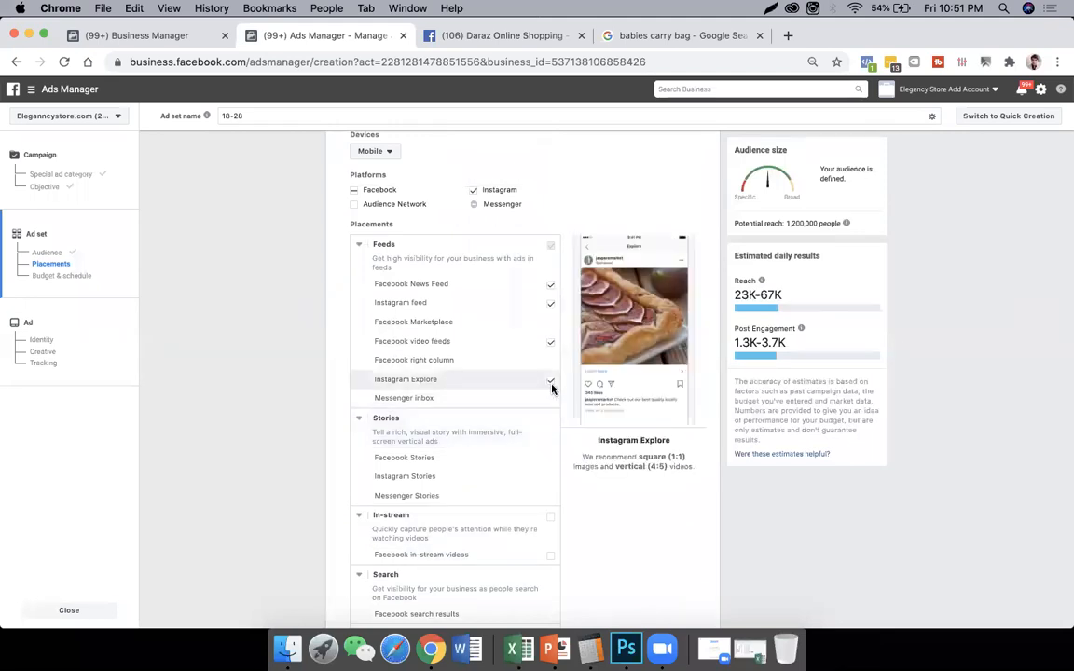
click(535, 380)
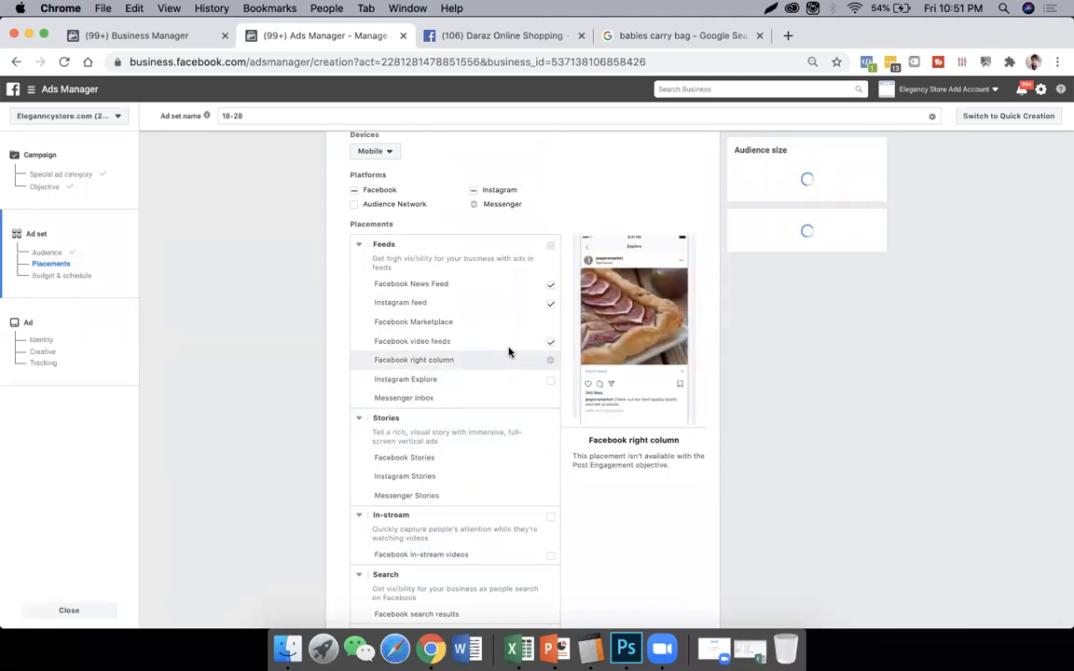
click(550, 343)
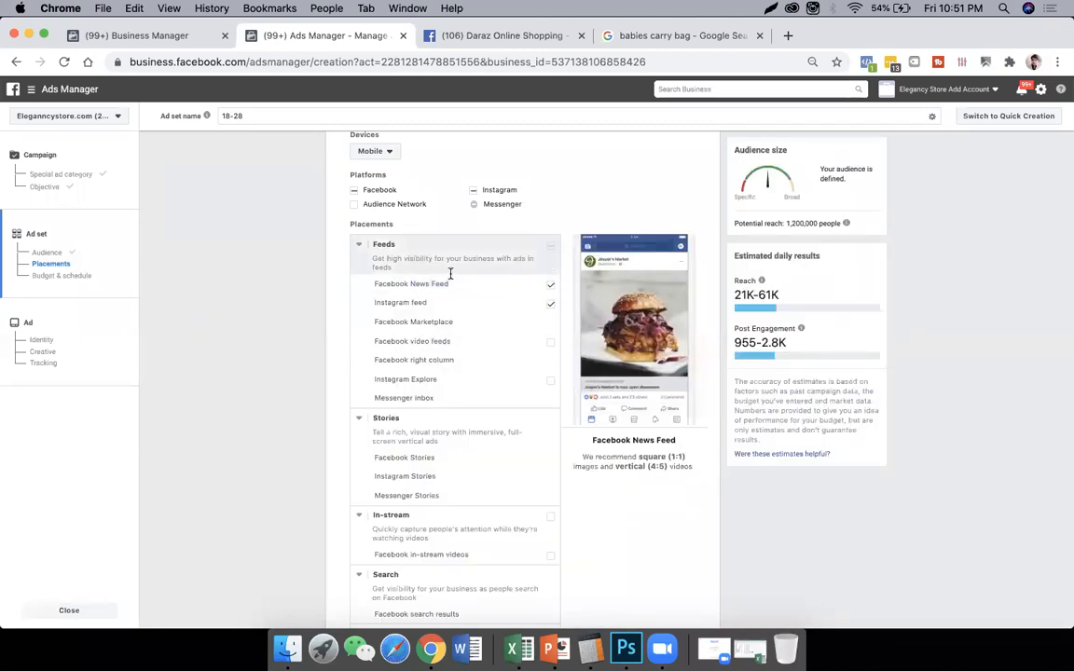
drag(380, 303, 424, 302)
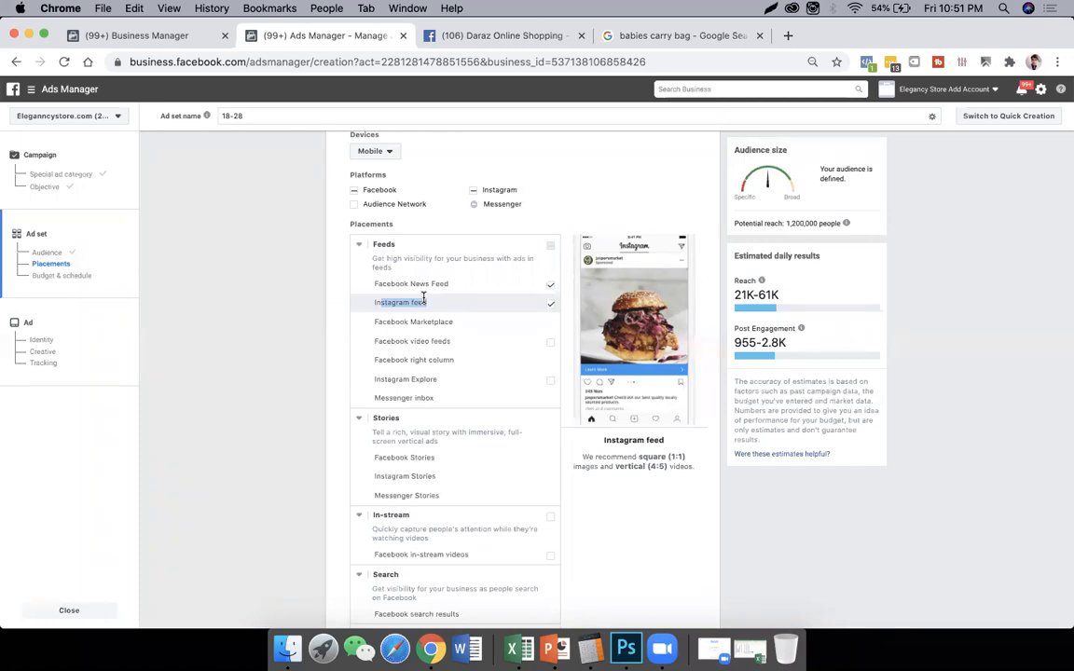
- Return the ad set to automatic placements (recommended)
scroll(421, 306, up, 5)
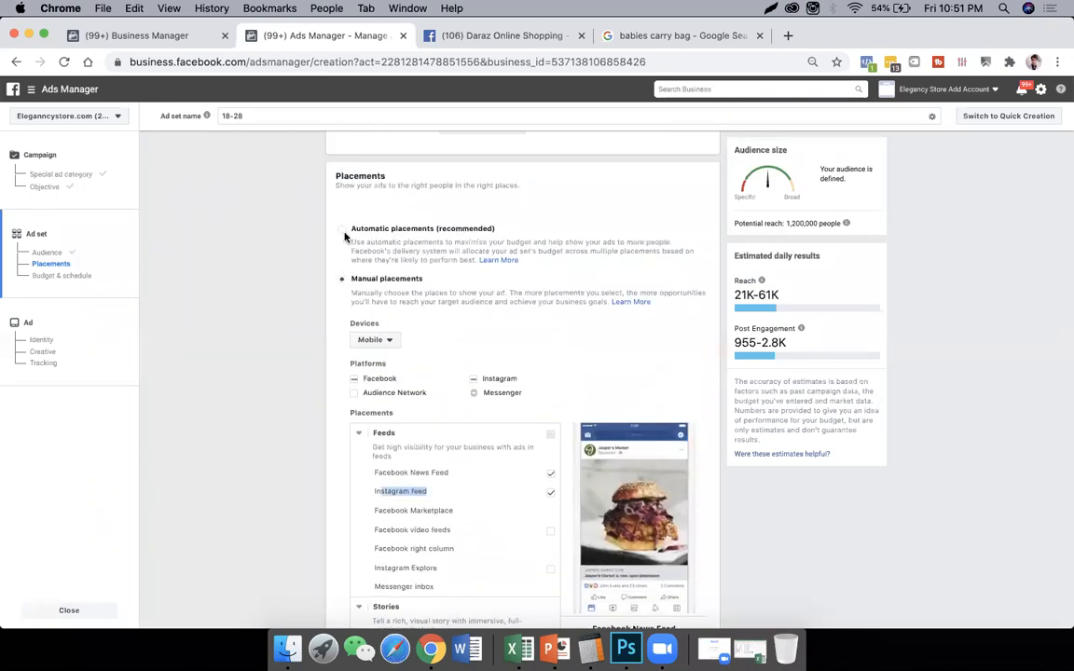
click(344, 233)
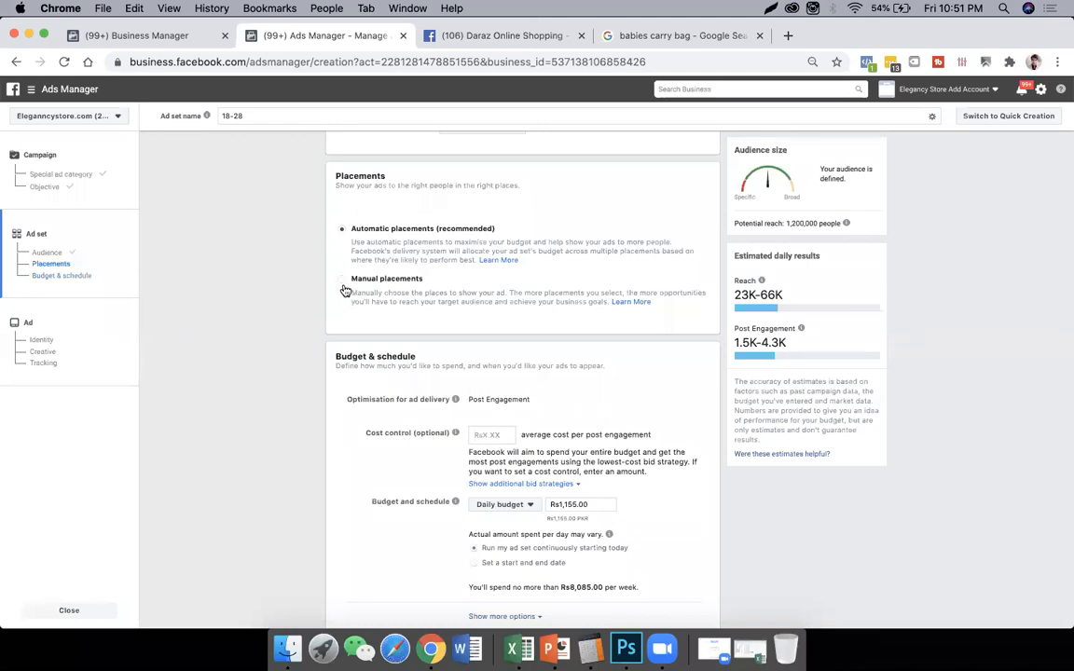
click(352, 281)
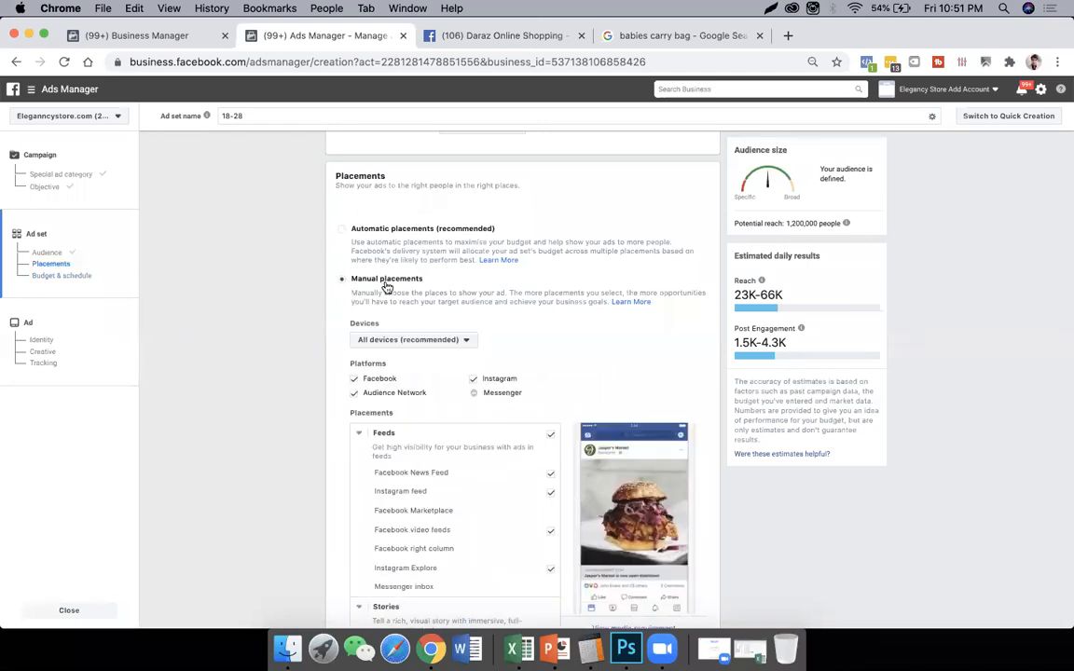
click(373, 231)
- Try to set the ad set's daily budget to Rs160
scroll(416, 344, down, 3)
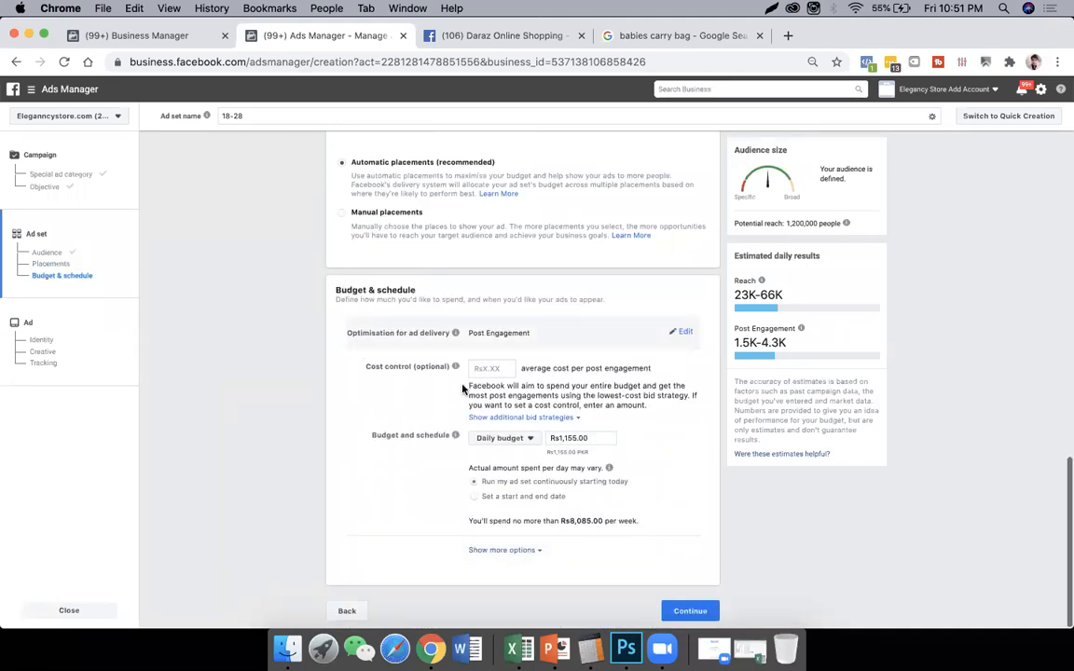
click(557, 438)
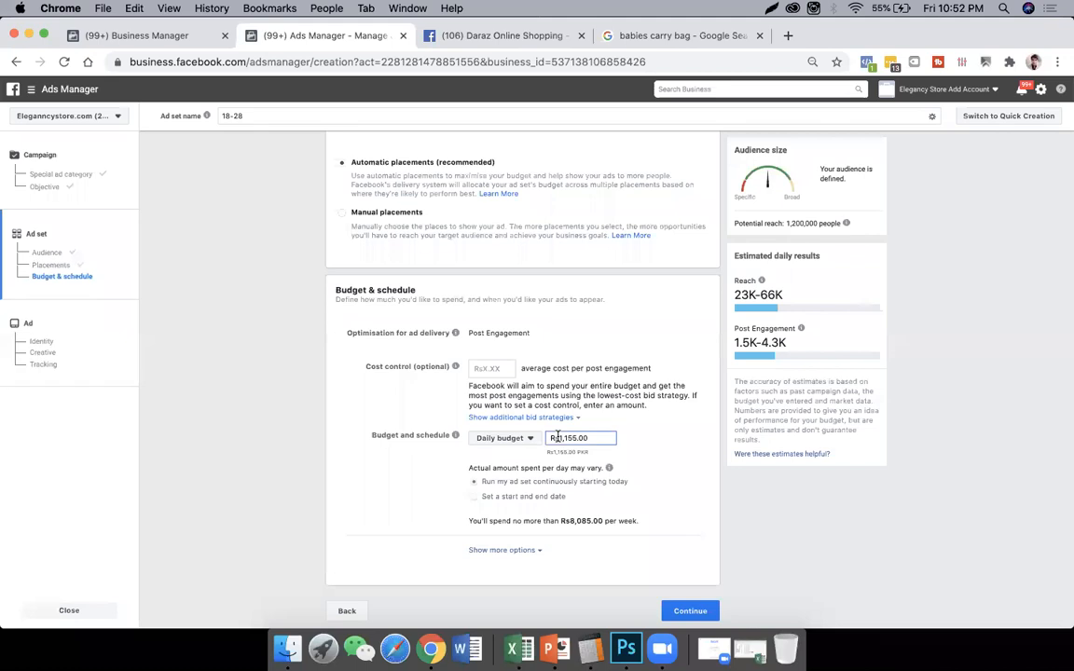
text(160)
key(Tab)
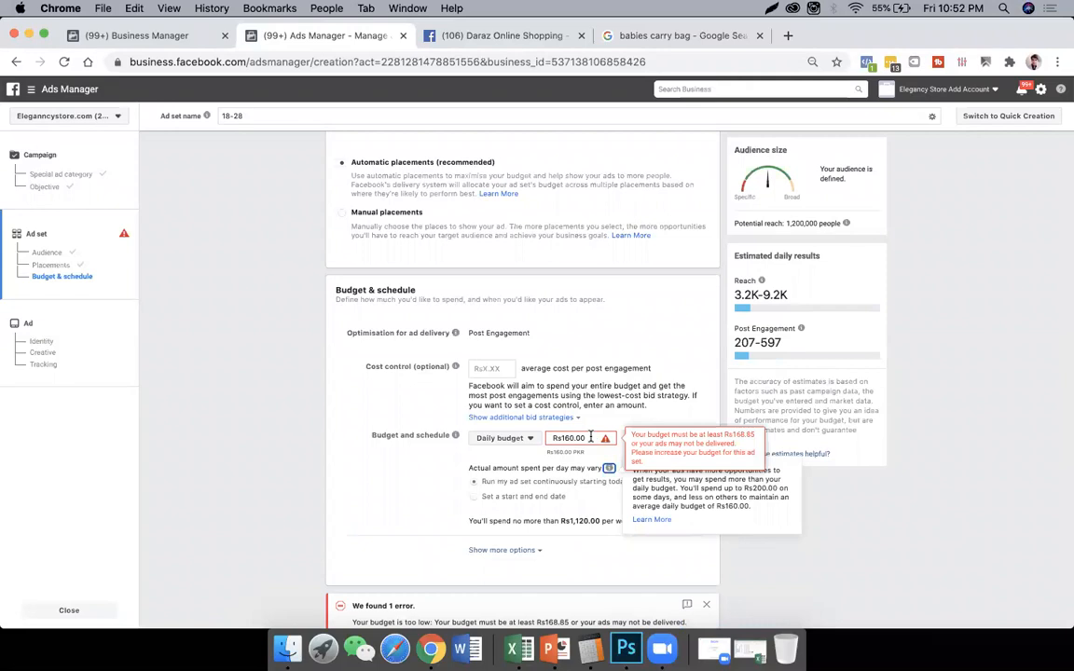
- Set the ad set's daily budget to Rs169
click(601, 439)
text(18)
key(BackSpace)
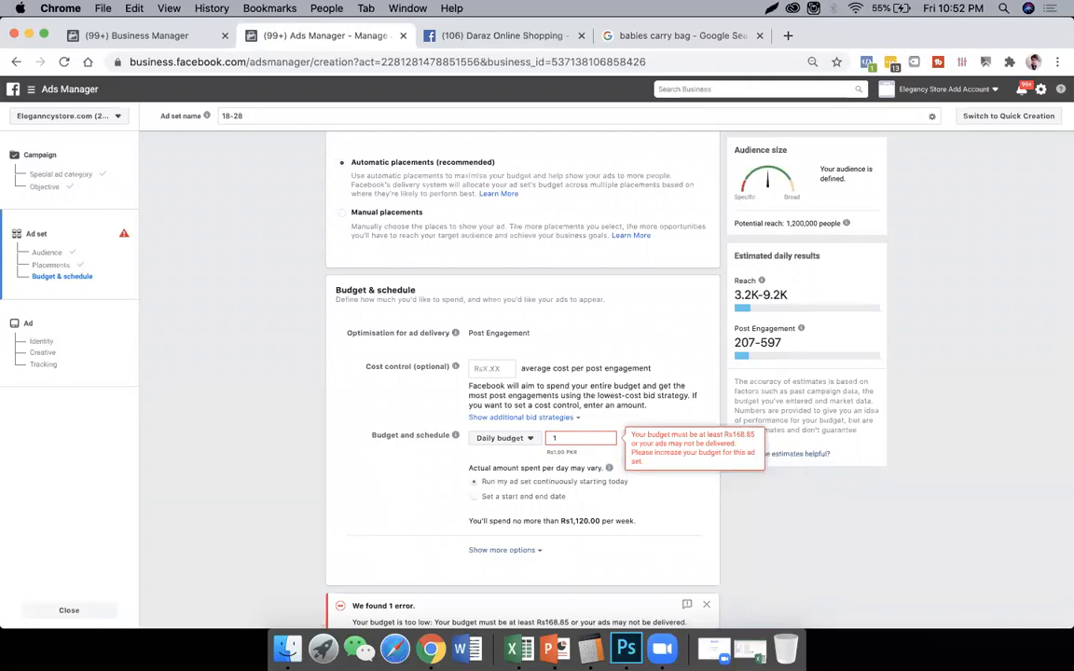
text(68)
click(421, 513)
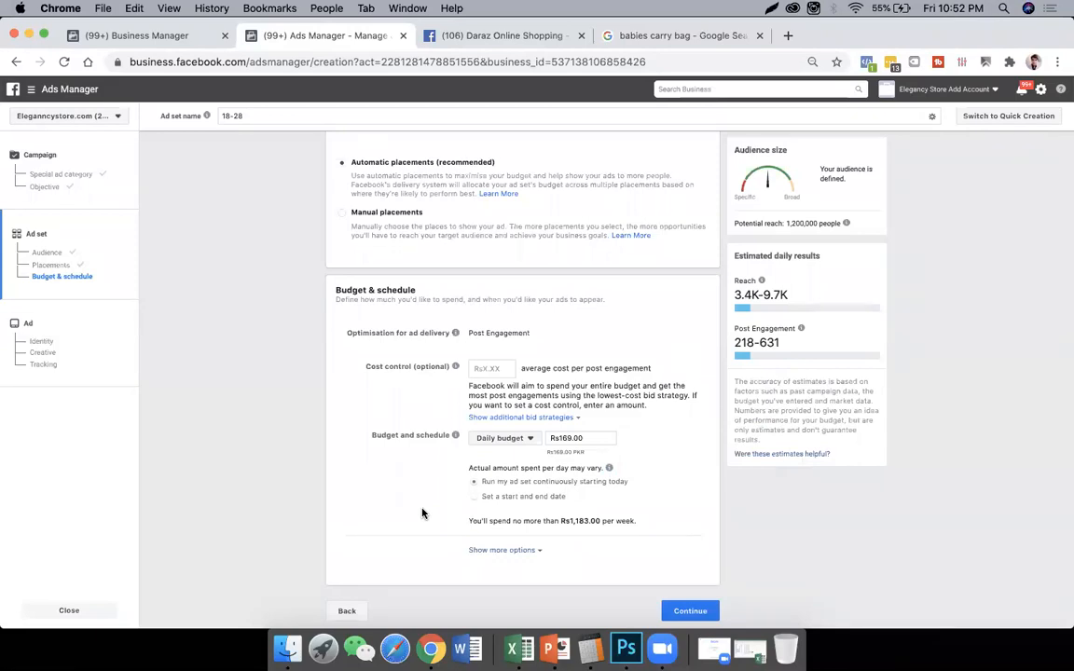
- Switch the ad set to a lifetime budget and set its end date to 31/7/2020
click(502, 438)
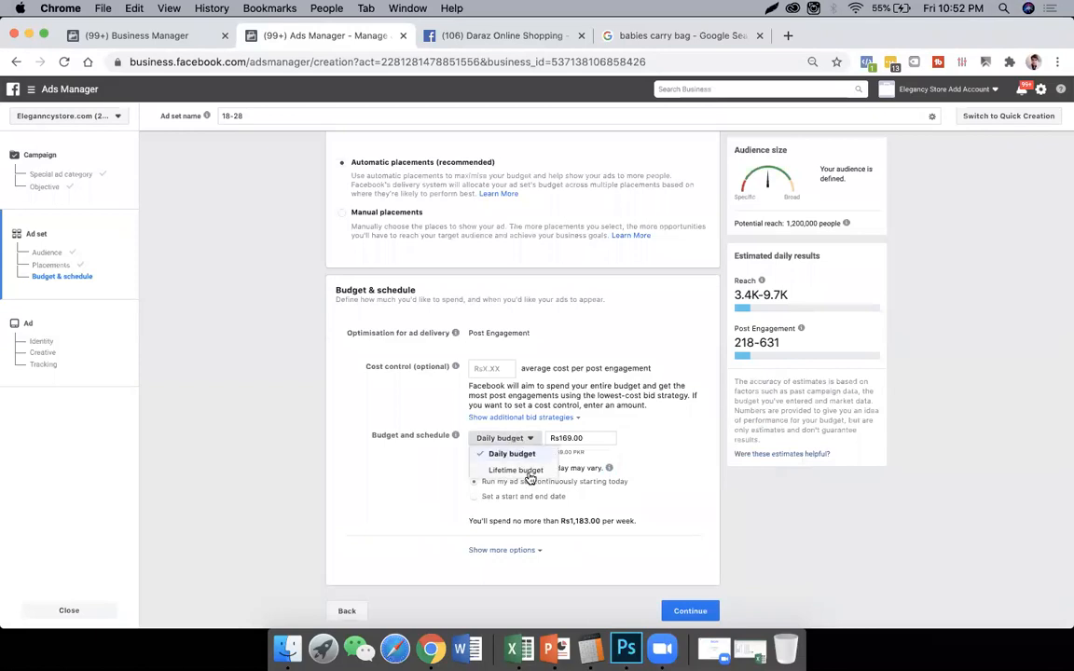
click(527, 472)
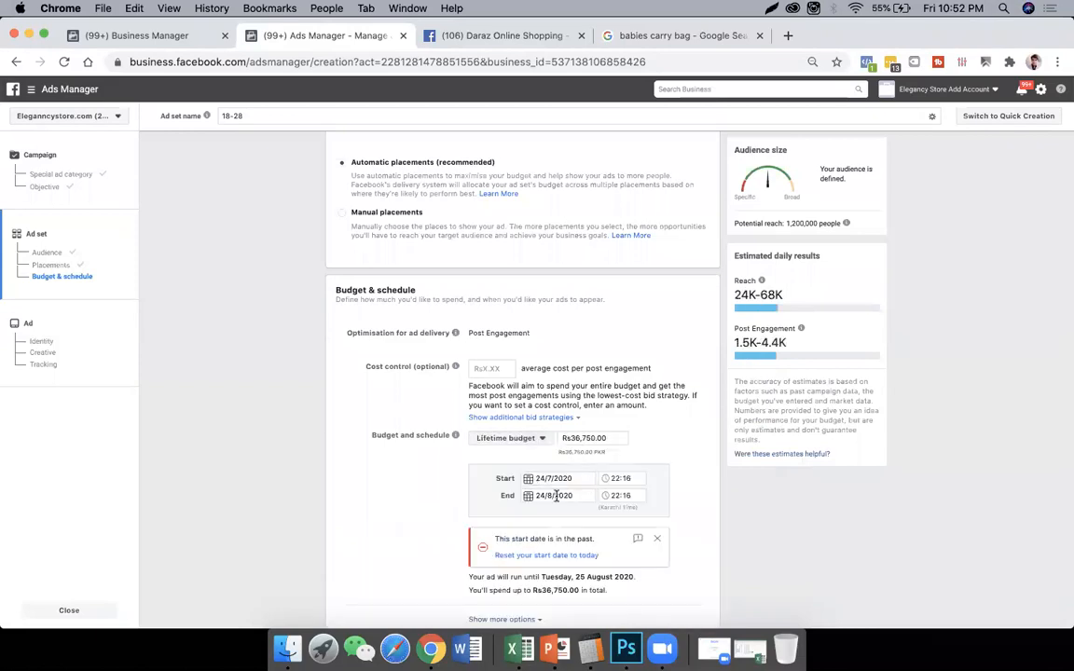
click(556, 495)
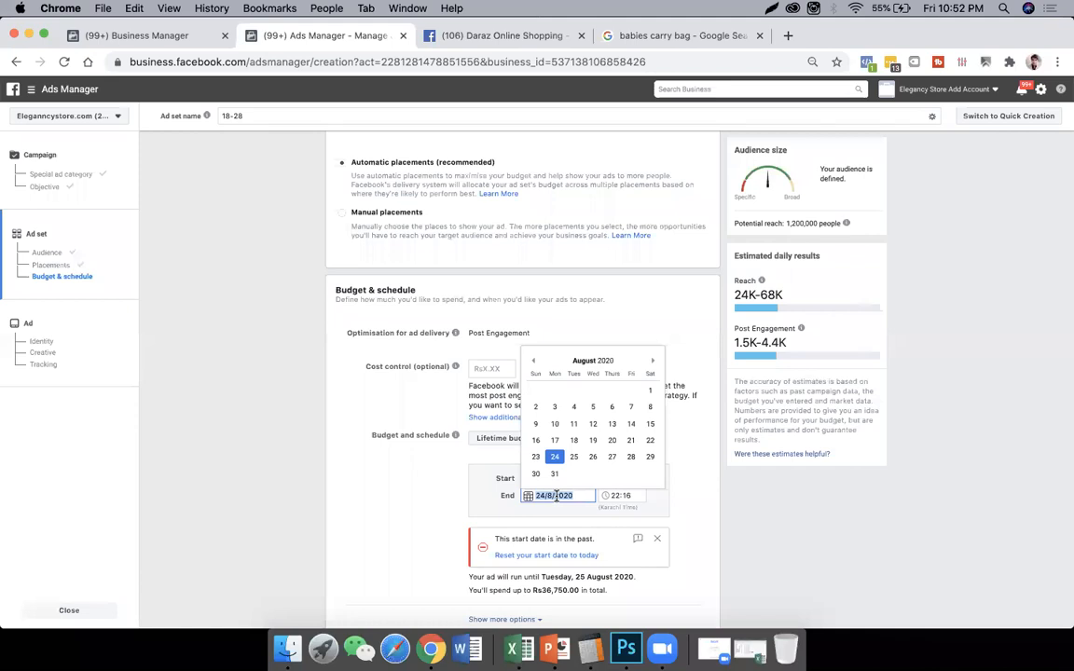
click(535, 361)
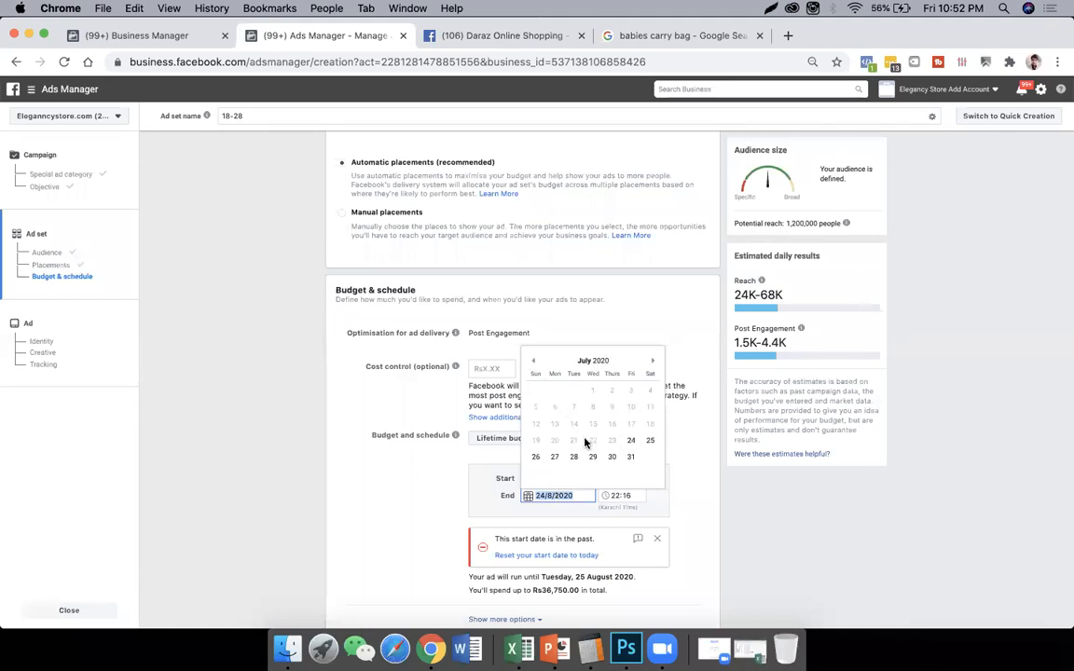
click(632, 457)
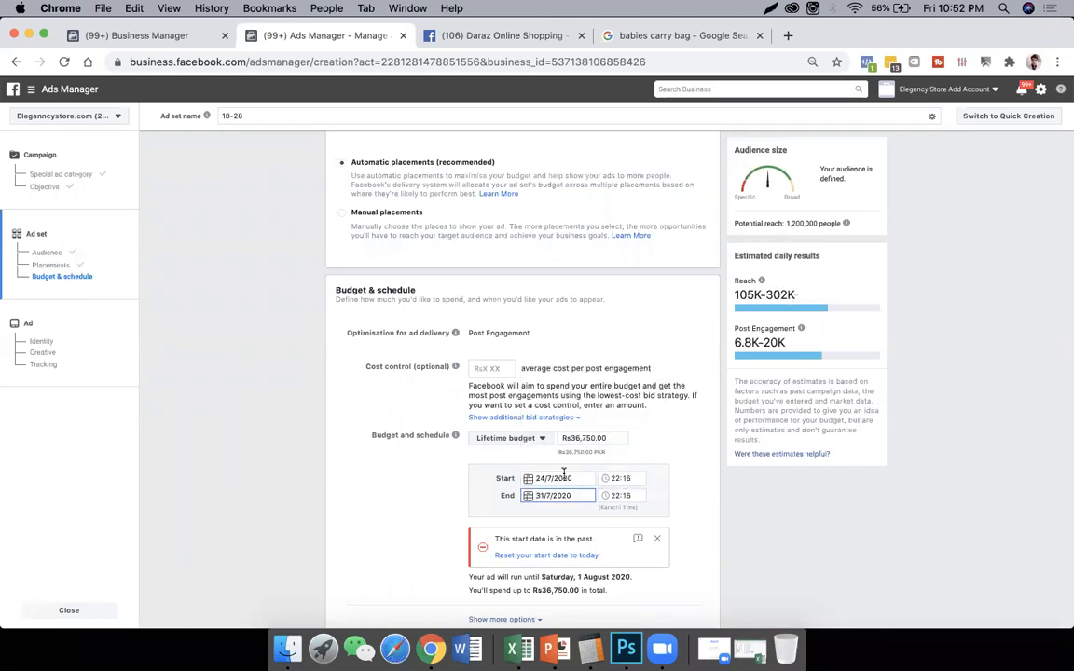
- Set the ad set's start to 28/7/2020 at 23:59
click(557, 478)
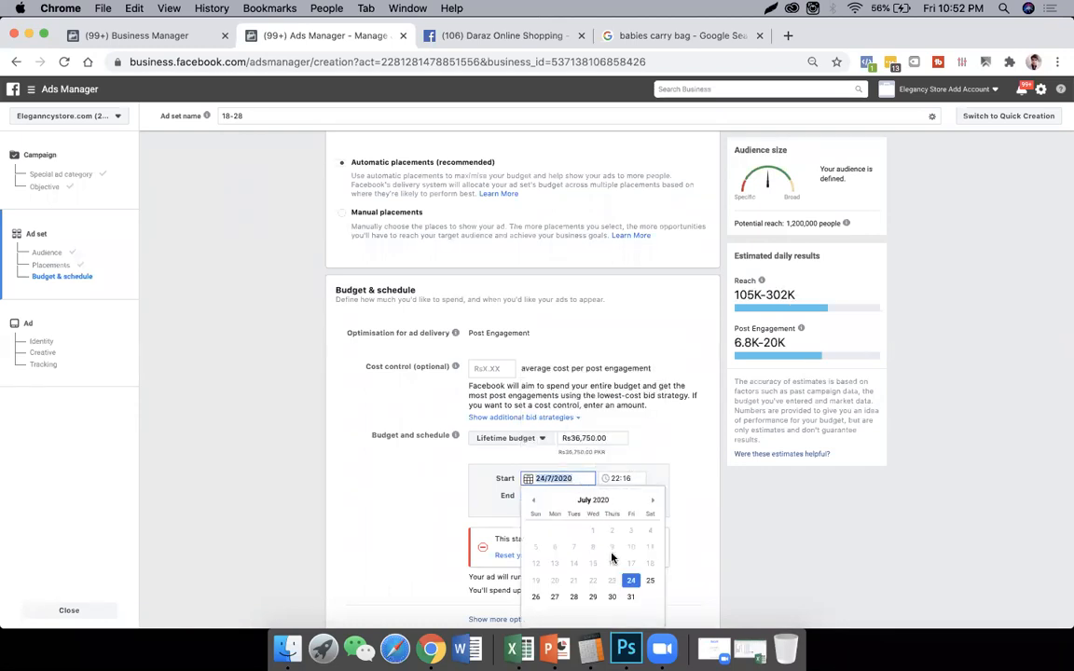
click(573, 597)
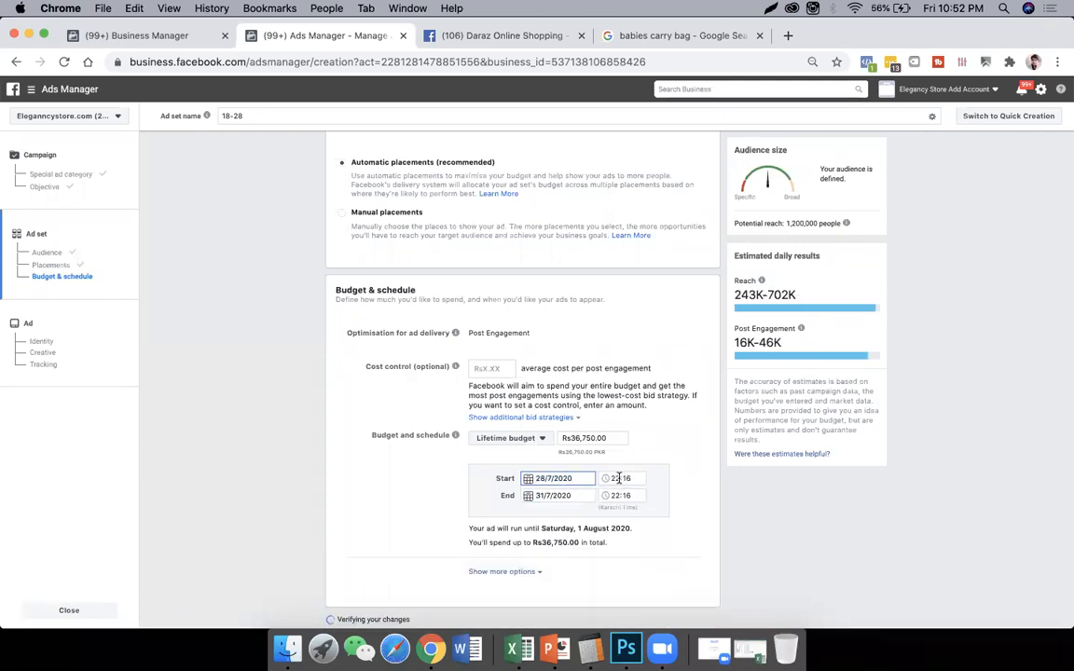
click(611, 482)
text(23:)
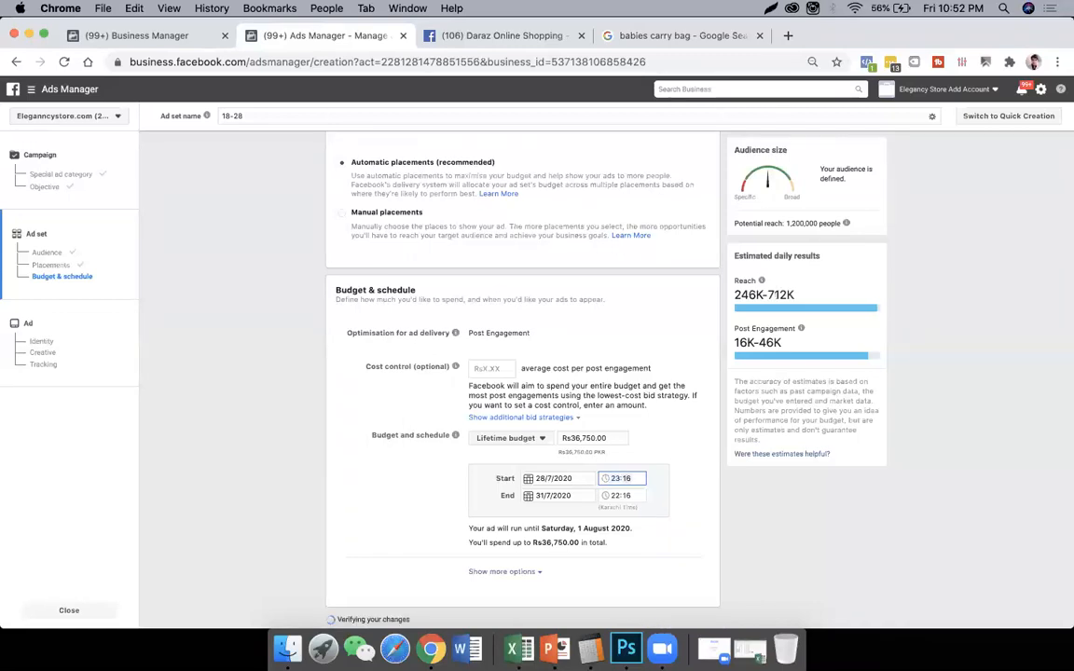
text(5)
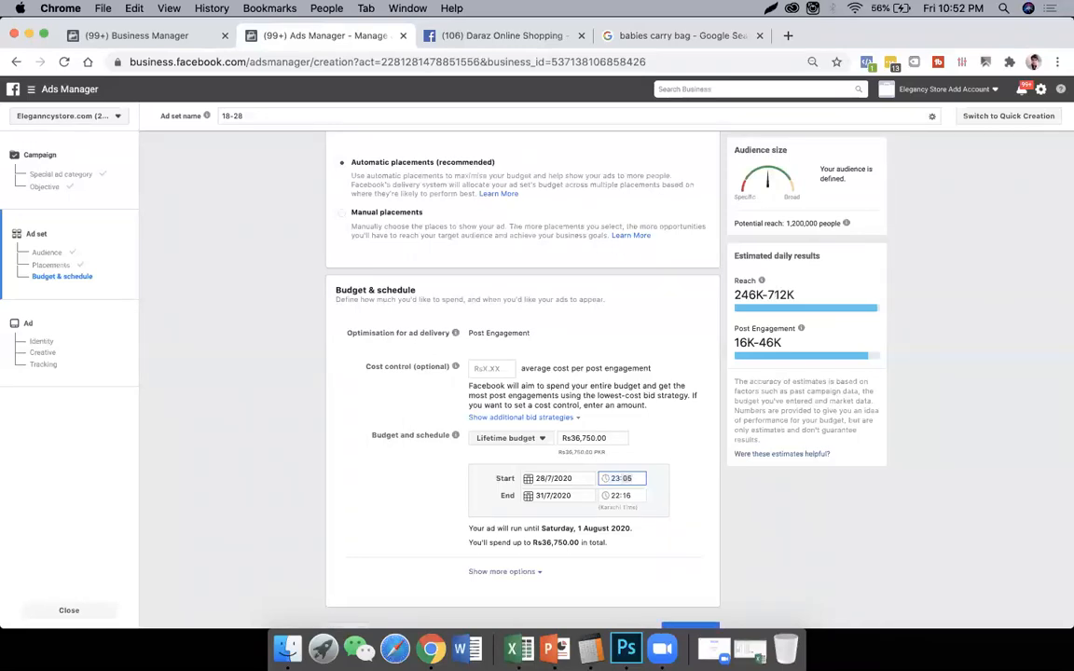
text(9)
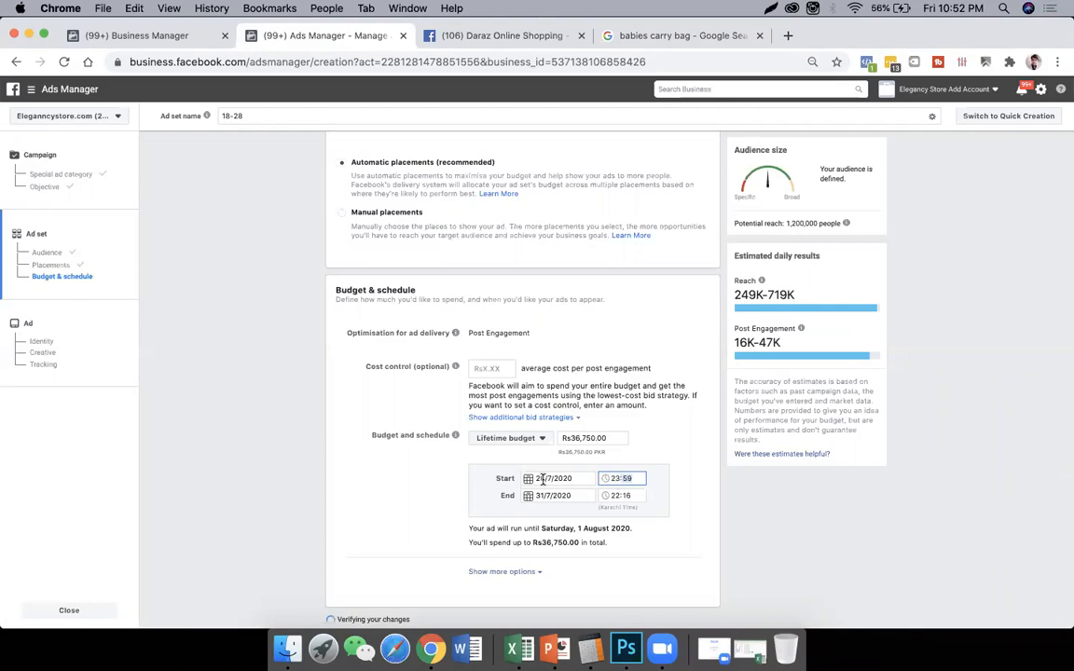
- Reselect 28/7/2020 as the ad set's start date and set the start time to 00:01
click(548, 478)
click(564, 599)
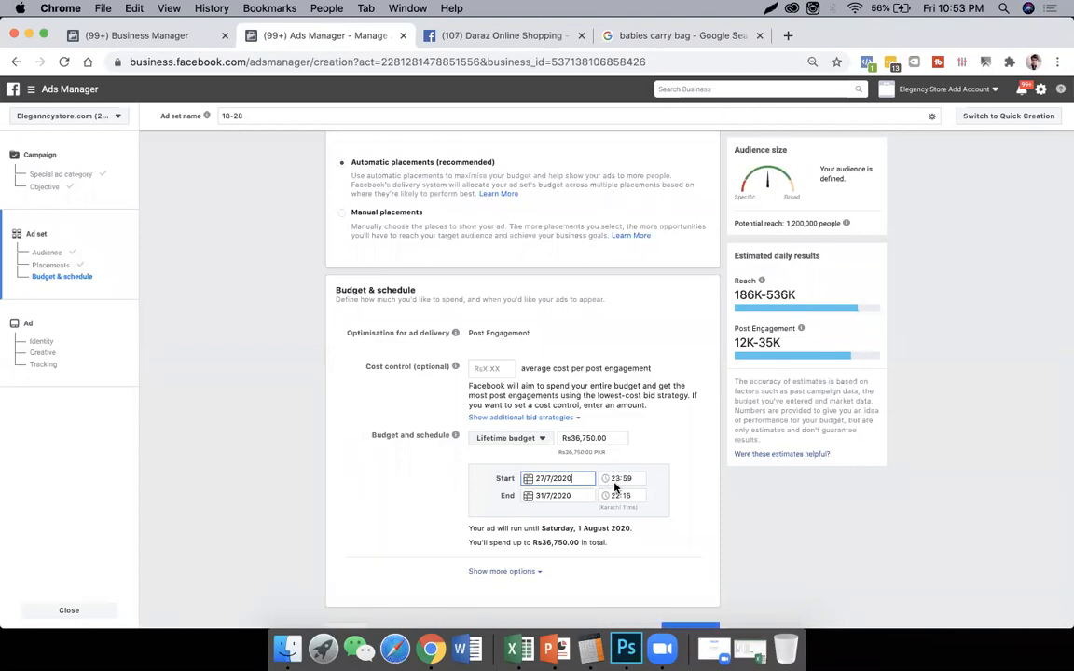
click(539, 476)
click(582, 597)
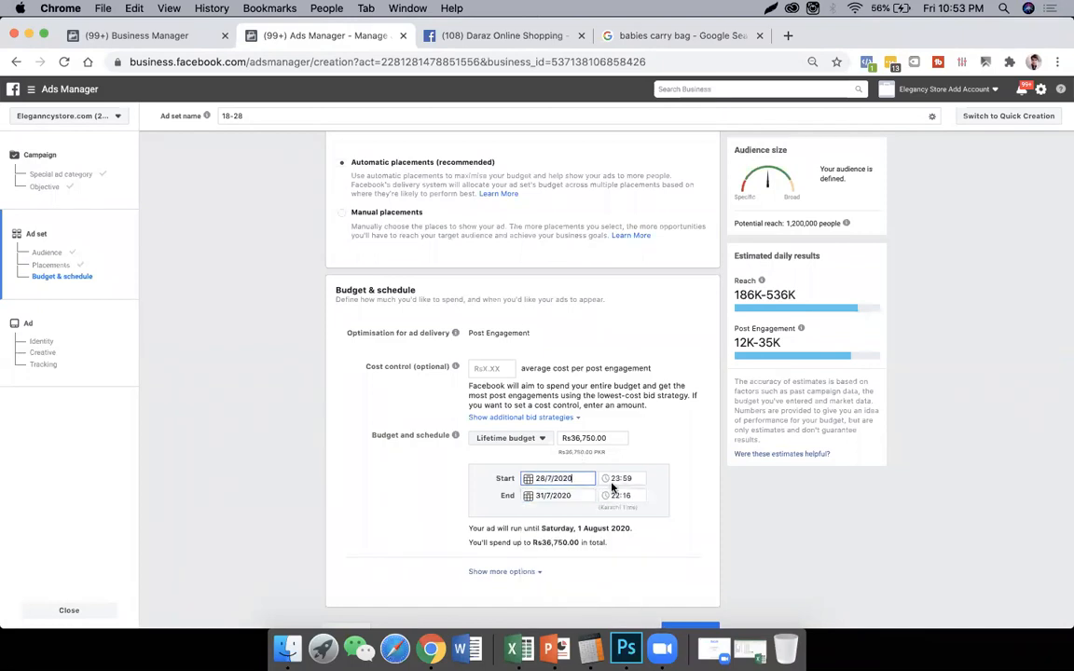
click(616, 478)
text(00:01)
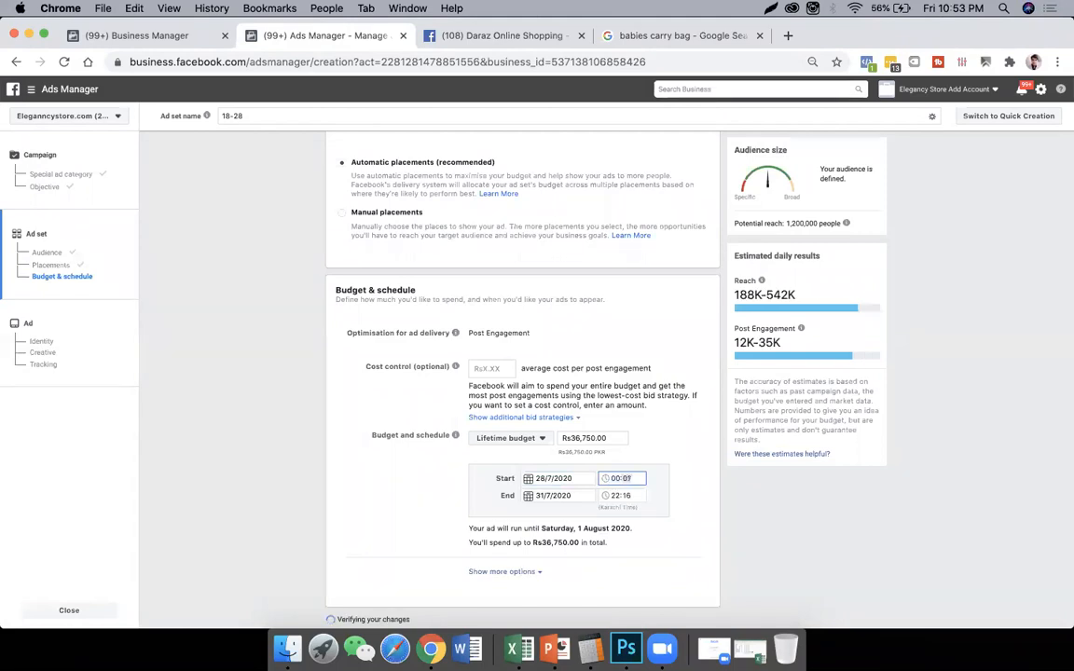
click(461, 513)
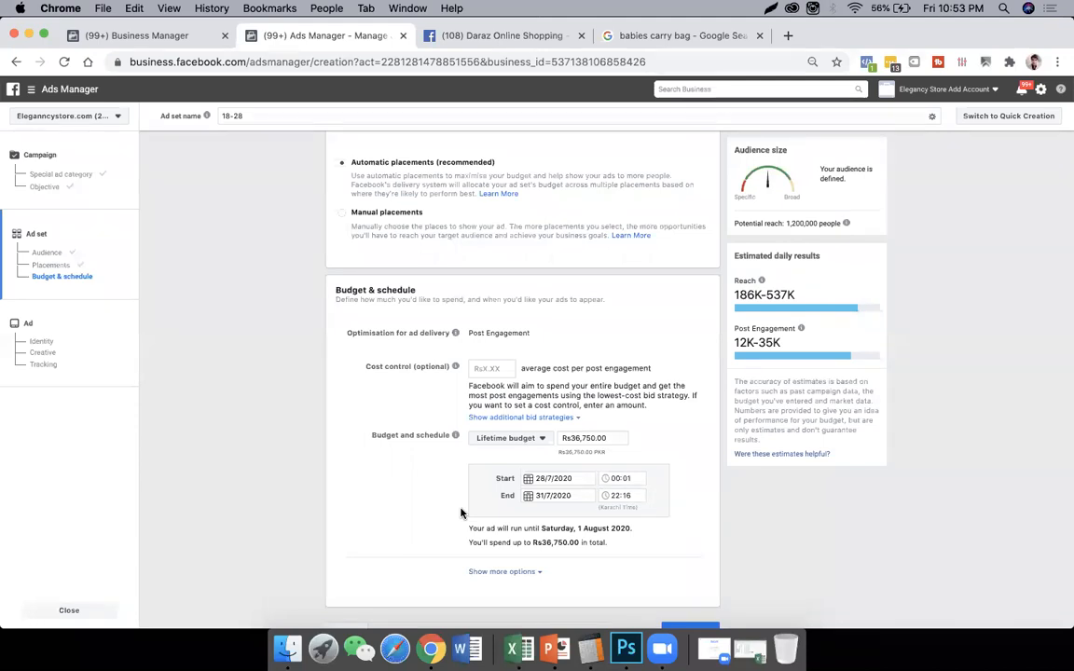
- Set the ad set's end time to 23:59
click(615, 499)
text(23:59)
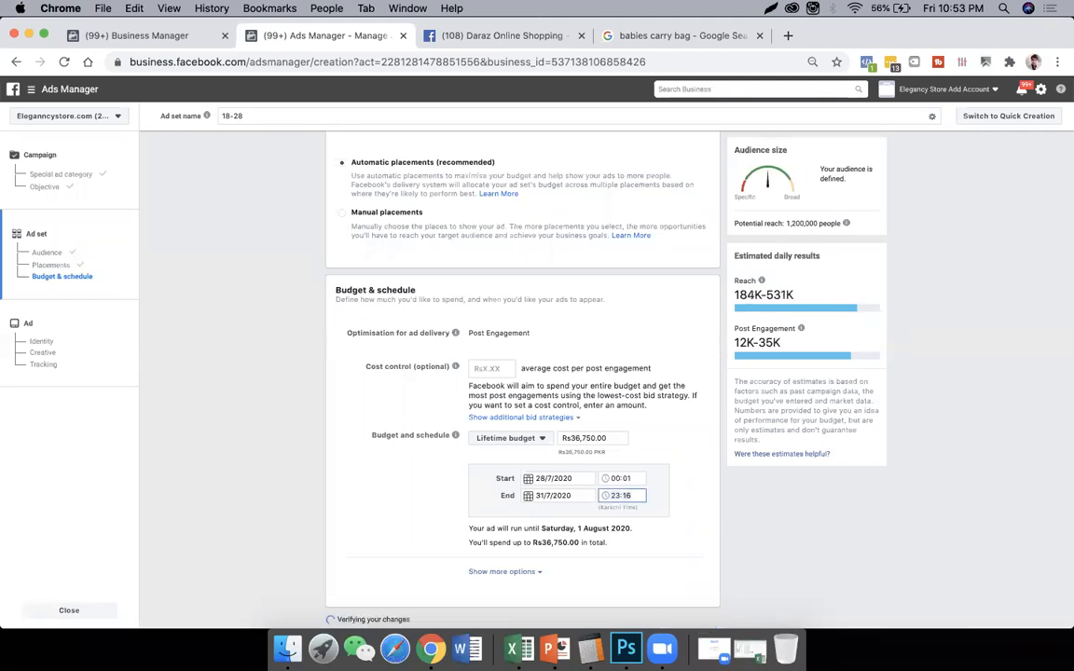
click(424, 522)
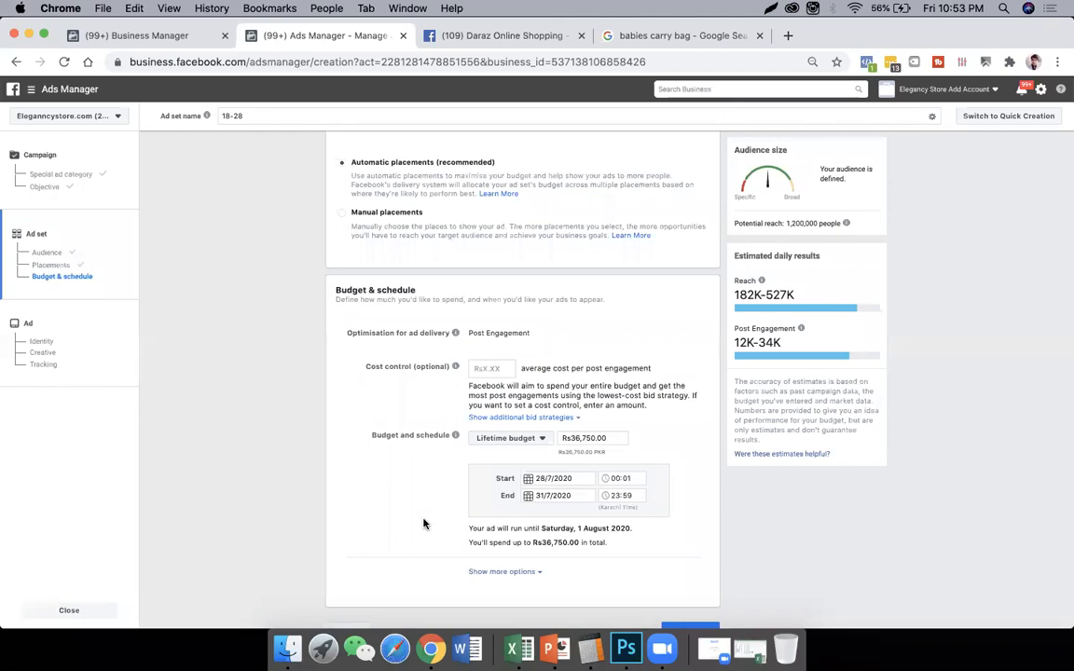
- Set the ad set's lifetime budget to Rs4,000
scroll(519, 470, down, 1)
double_click(616, 415)
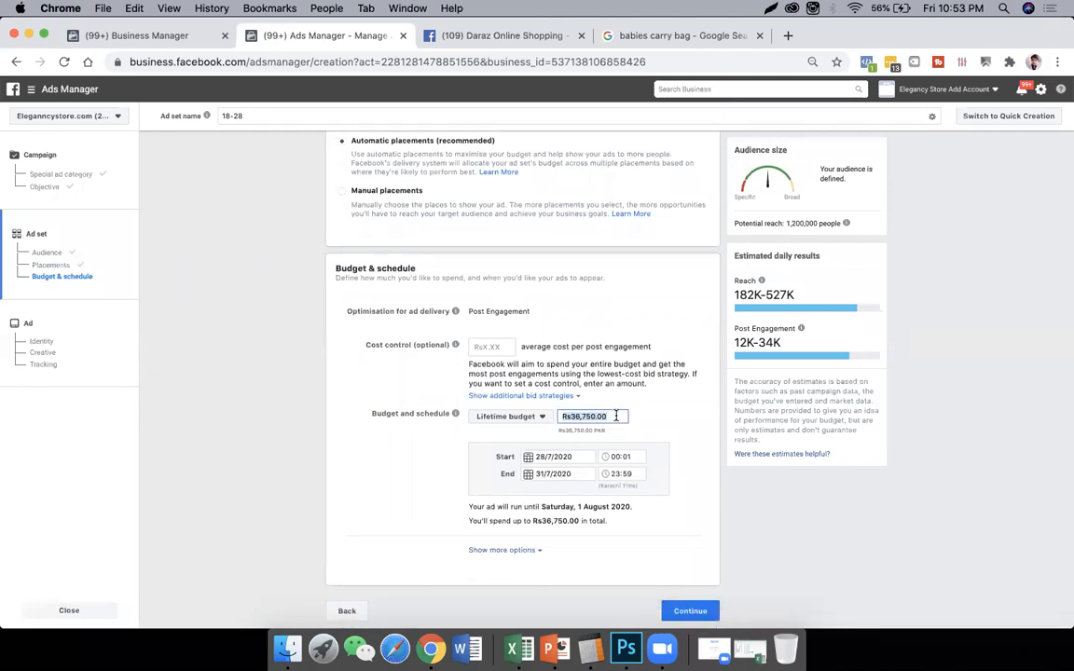
text(4000)
click(411, 466)
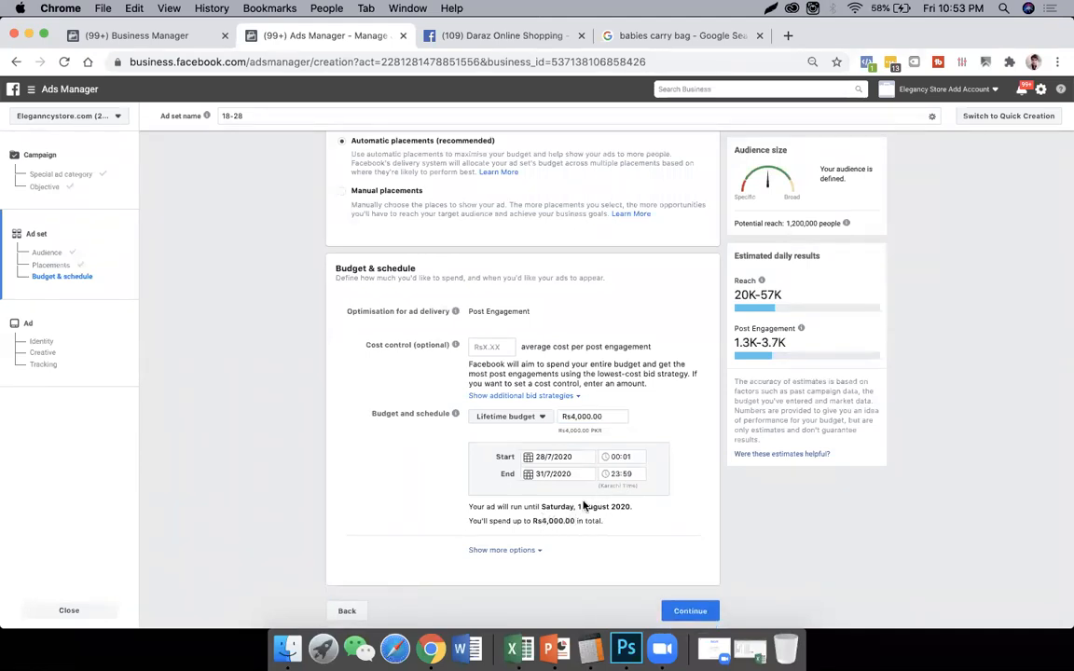
drag(543, 521, 552, 522)
- Reveal the additional budget and schedule options and set ad scheduling to run ads on a schedule
click(534, 555)
scroll(648, 528, down, 2)
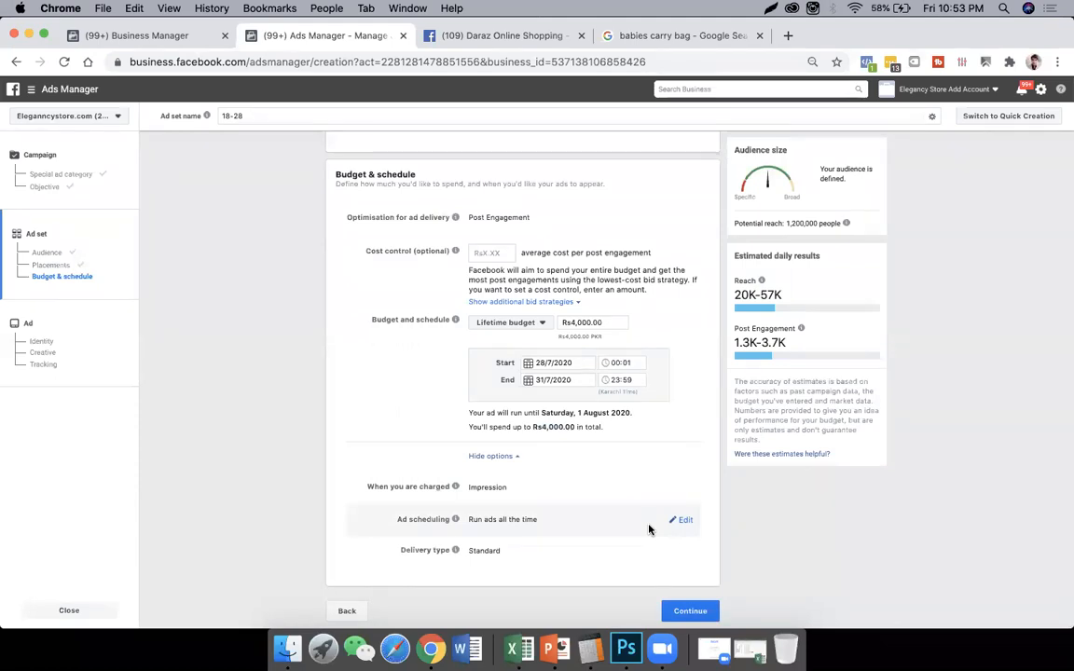
click(680, 519)
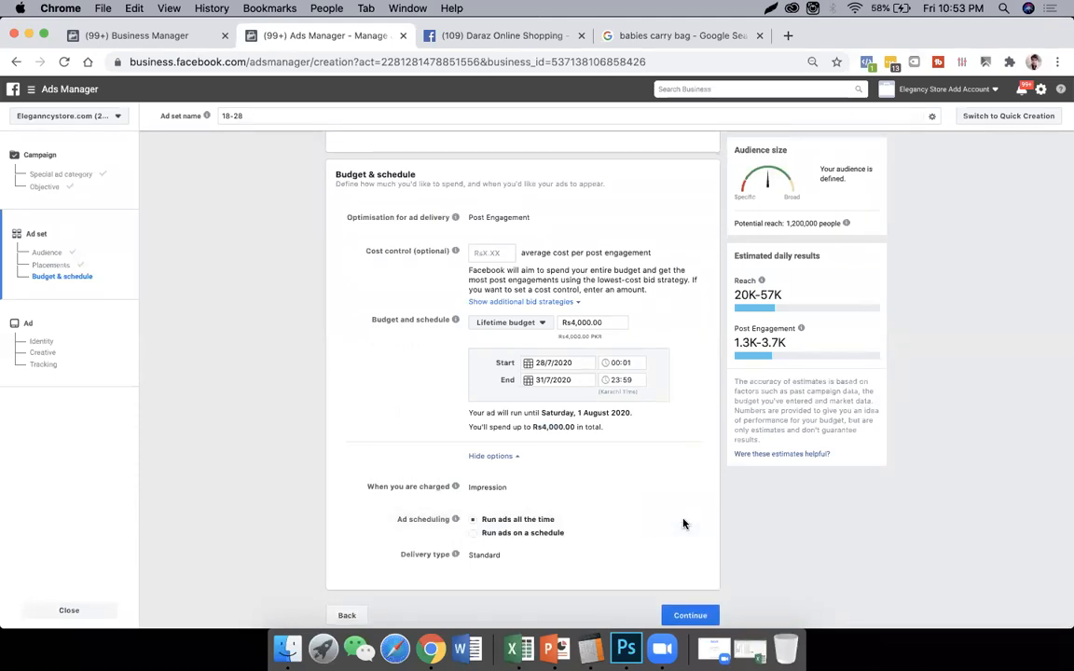
click(541, 532)
scroll(615, 514, down, 3)
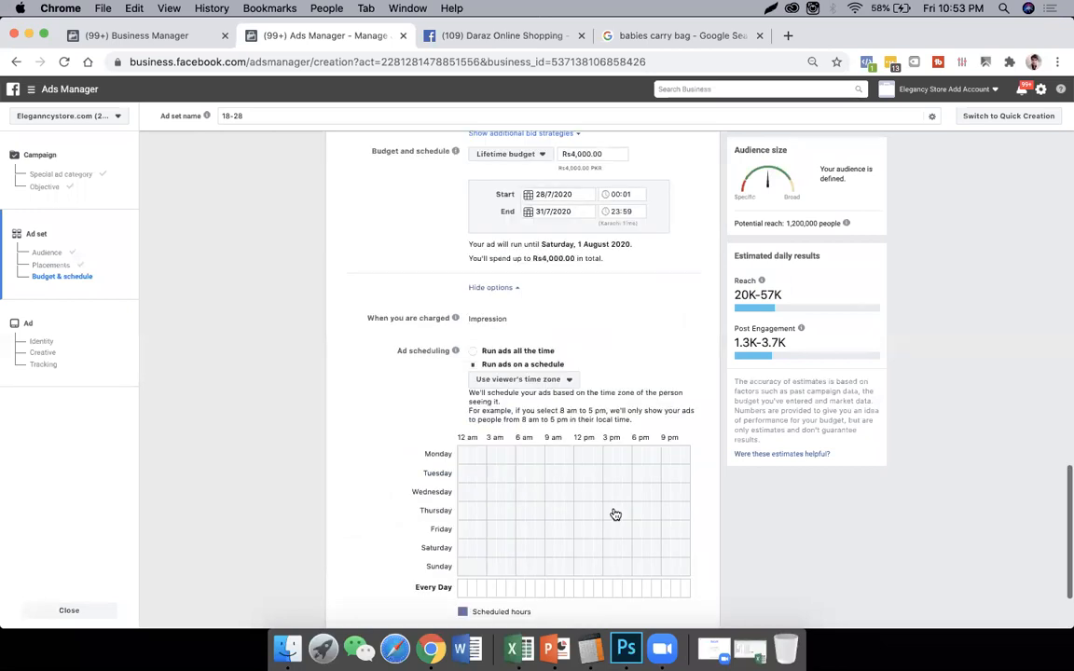
scroll(615, 515, down, 2)
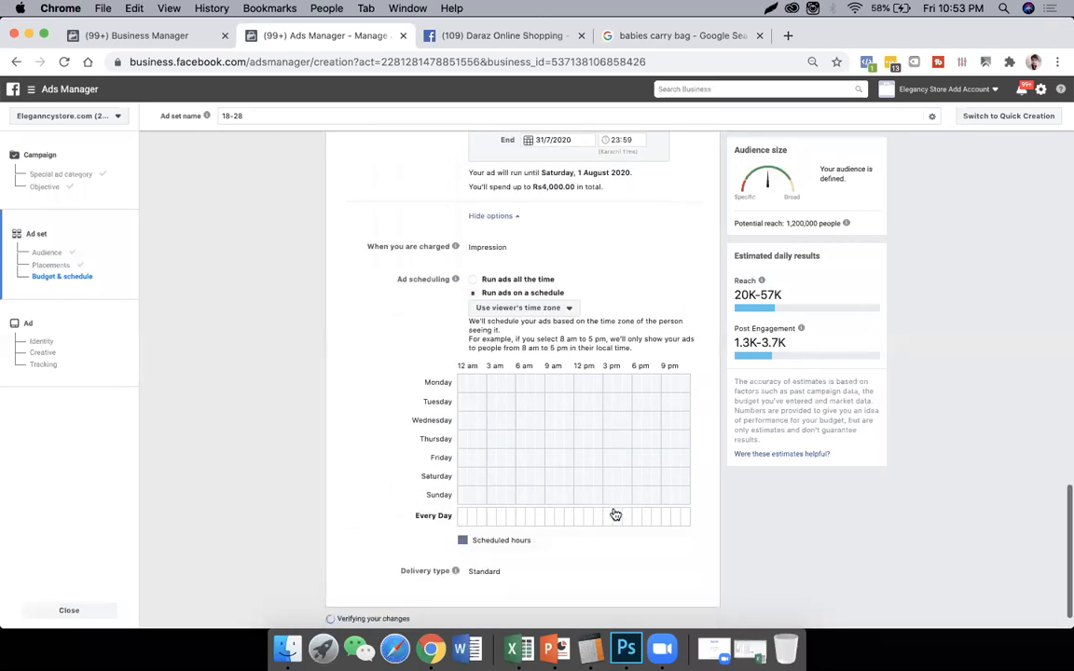
- Schedule Monday's ads for the hours starting at 12 am, 10 am, 11 am, 3 pm and 5 pm through 11 pm
click(464, 390)
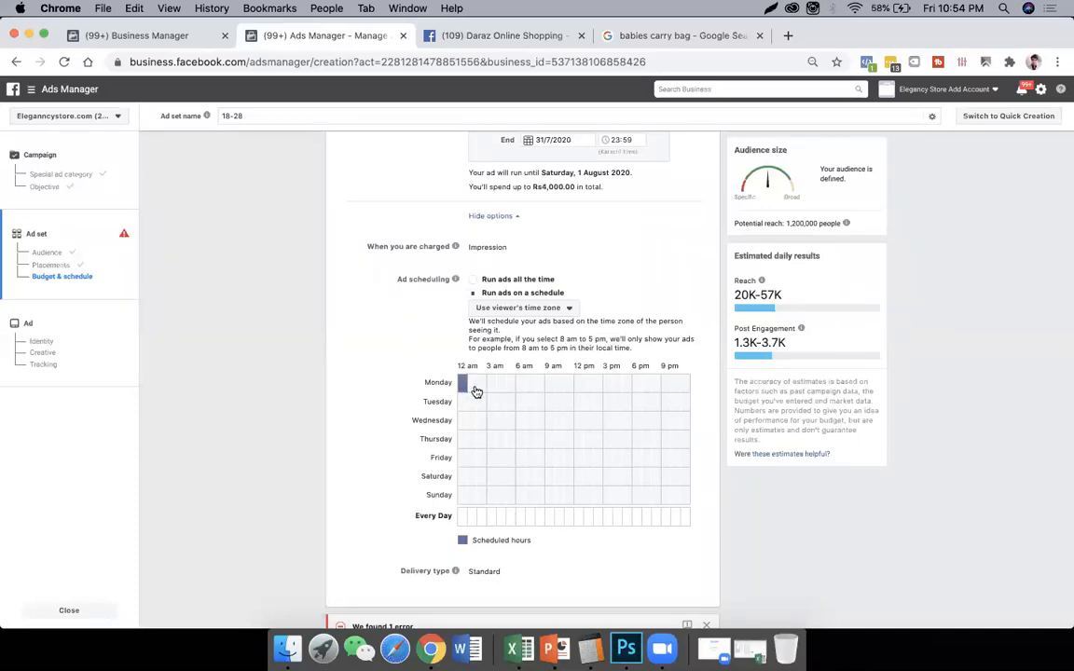
click(482, 392)
click(492, 391)
click(482, 390)
click(493, 389)
click(559, 383)
click(569, 385)
click(607, 385)
click(627, 389)
click(636, 389)
click(647, 388)
click(656, 390)
click(667, 389)
click(677, 390)
click(685, 389)
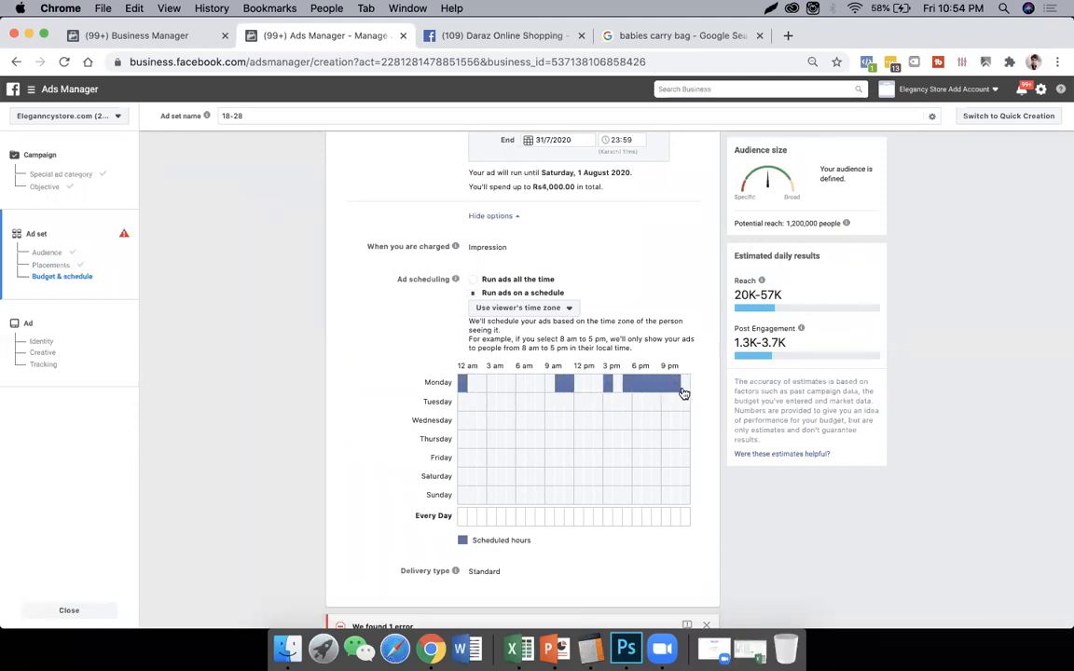
- Remove the 10 am, 11 am and 3 pm hours from Monday's ad schedule
click(569, 383)
click(559, 383)
click(608, 385)
- Add scattered single hours to the Tuesday, Wednesday, Thursday and Saturday ad schedule, including Tuesday 9 am and Wednesday 6 am, 12 pm, 7 pm and 9 pm
click(520, 420)
click(578, 439)
click(626, 439)
click(647, 476)
click(462, 476)
click(521, 476)
click(569, 476)
click(578, 420)
click(646, 420)
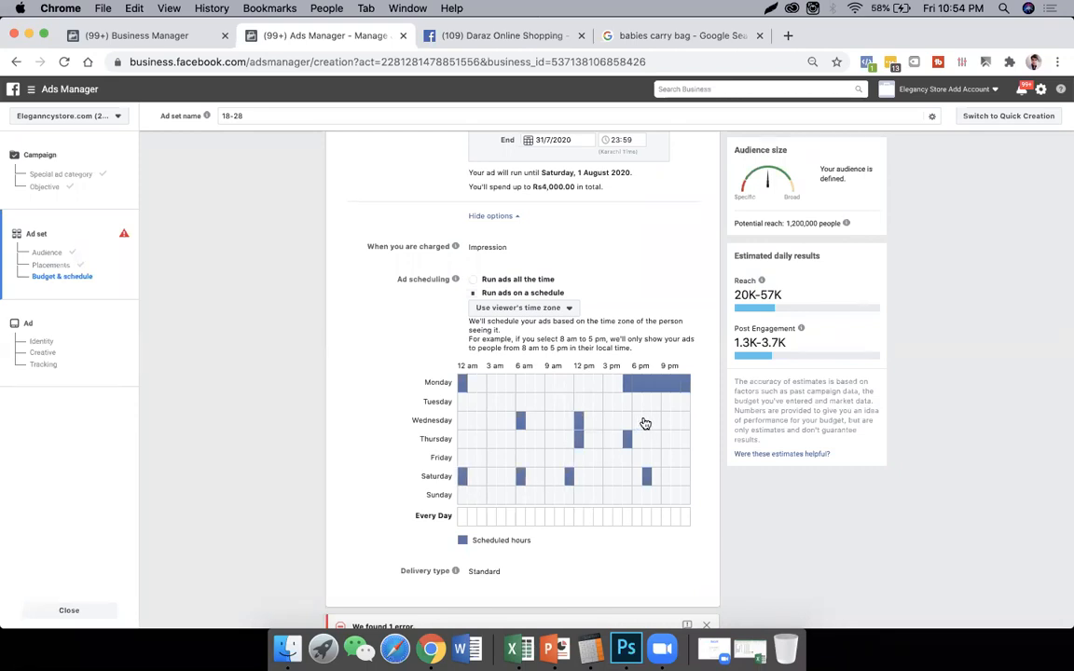
click(666, 420)
click(549, 402)
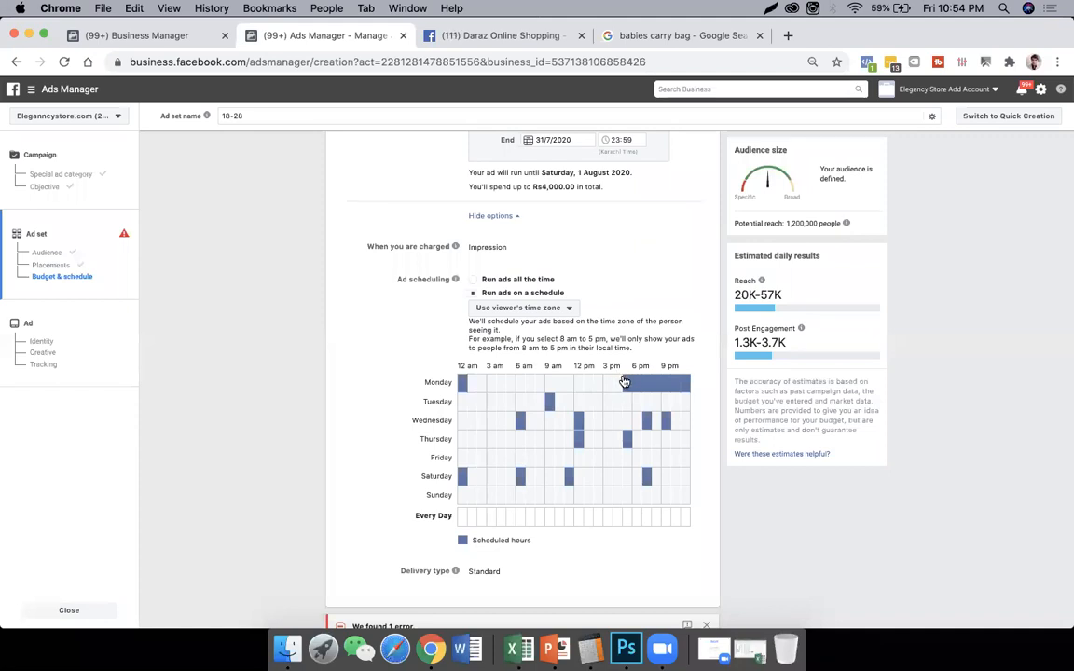
- Remove Monday's 9 pm and 10 pm scheduled hours and set ad scheduling back to run ads all the time
click(675, 389)
click(667, 387)
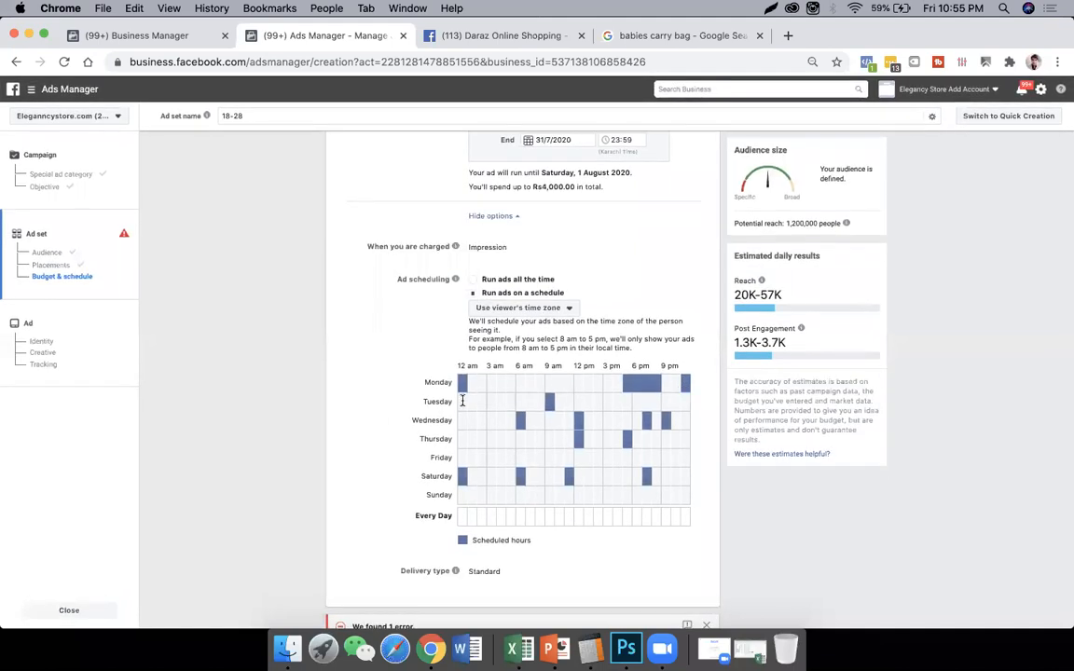
scroll(390, 417, up, 2)
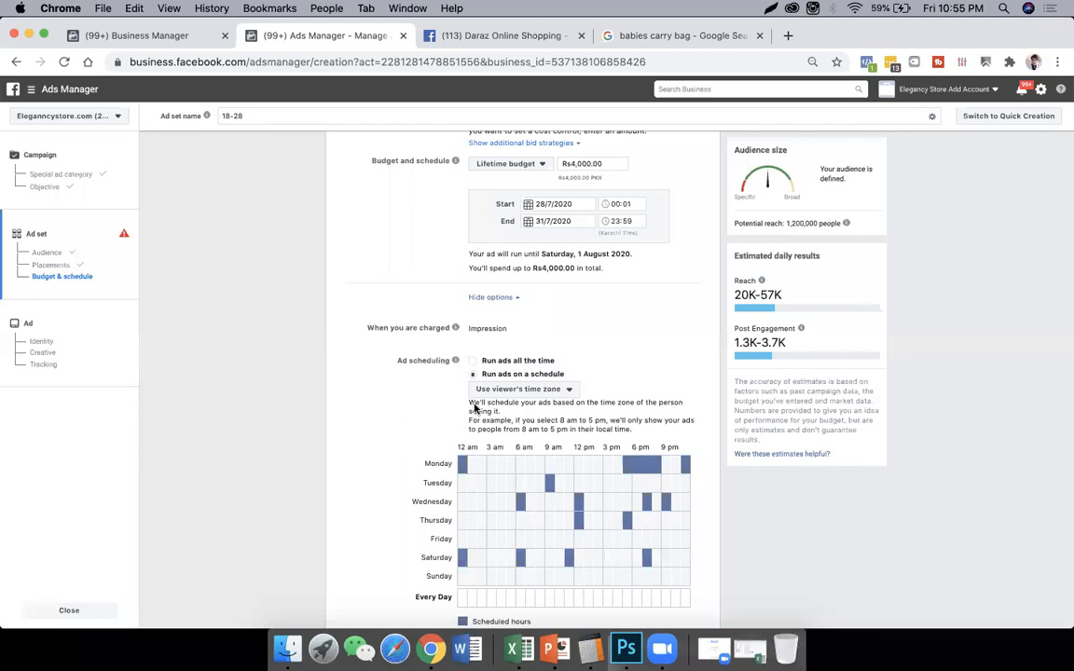
click(494, 363)
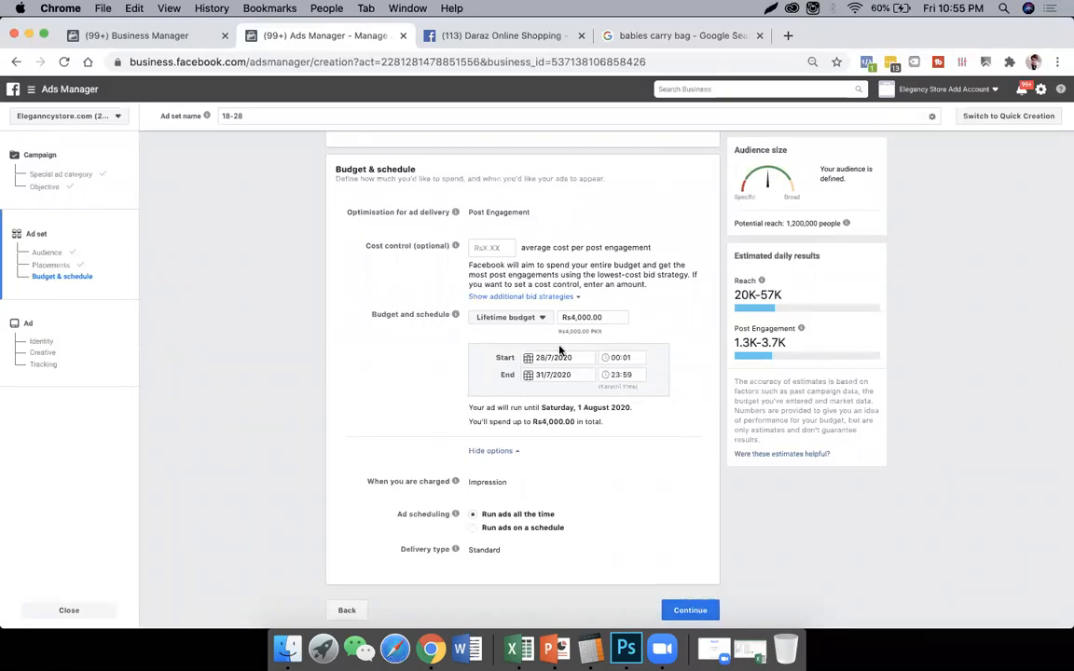
- Switch the ad set to a daily budget and run it continuously starting today
click(566, 375)
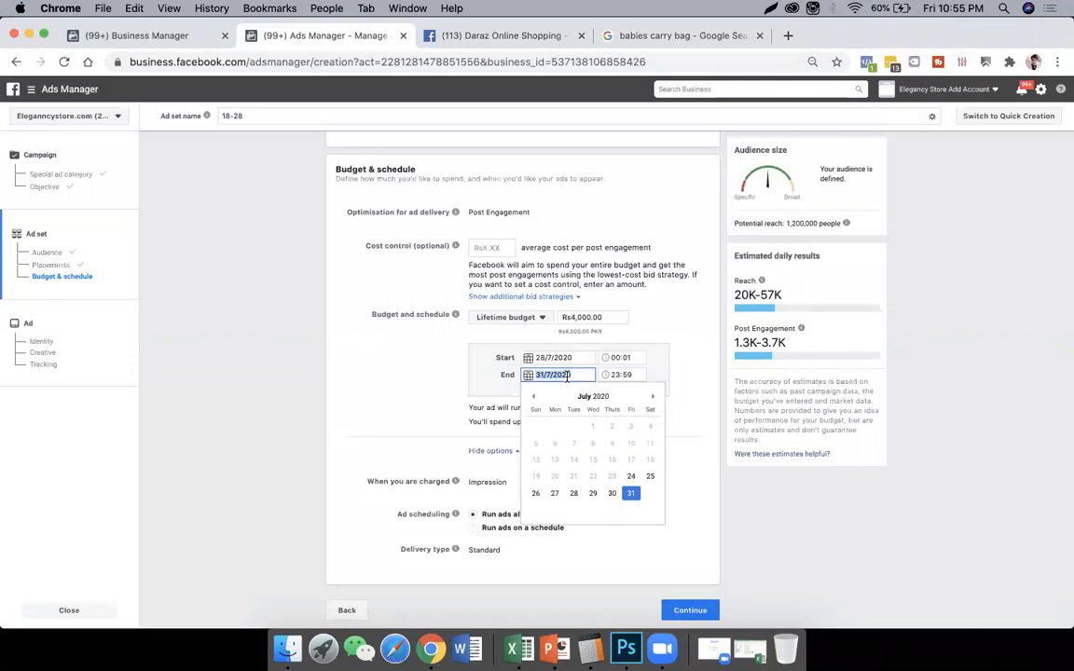
click(522, 318)
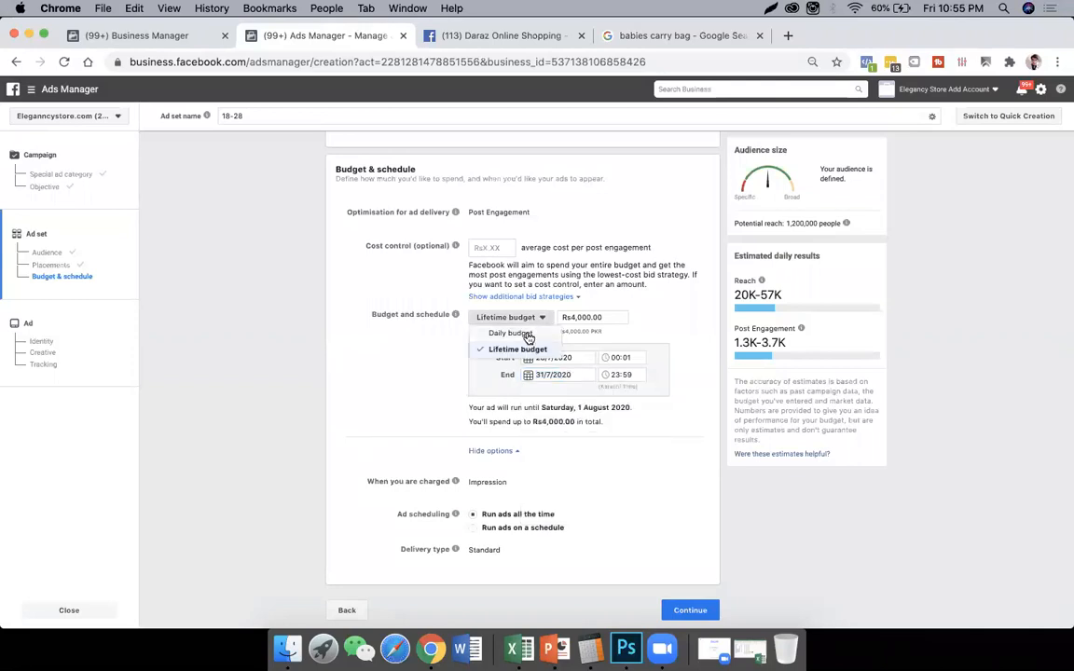
click(513, 333)
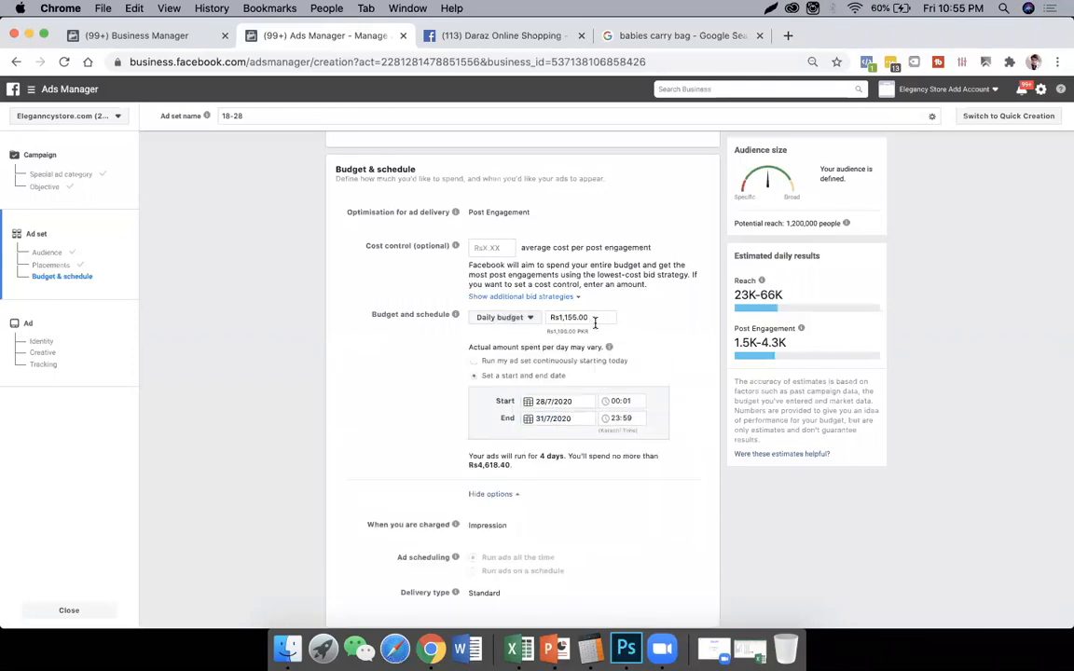
click(495, 366)
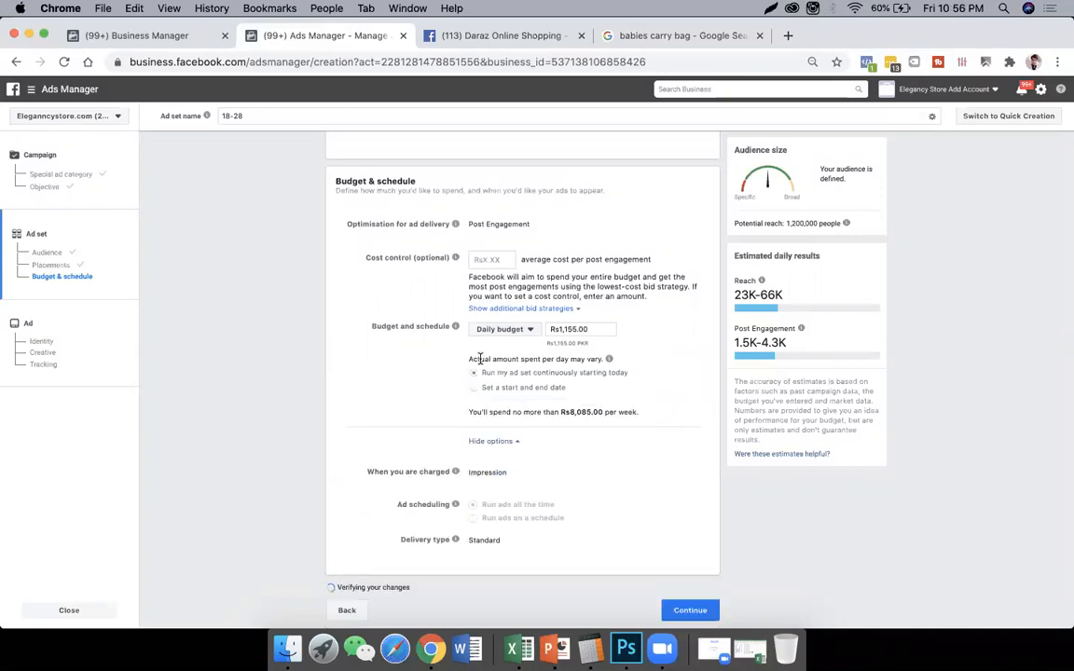
- Set the ad set's daily budget to Rs8,000 and continue to the ad's identity and creative setup
triple_click(592, 332)
text(200)
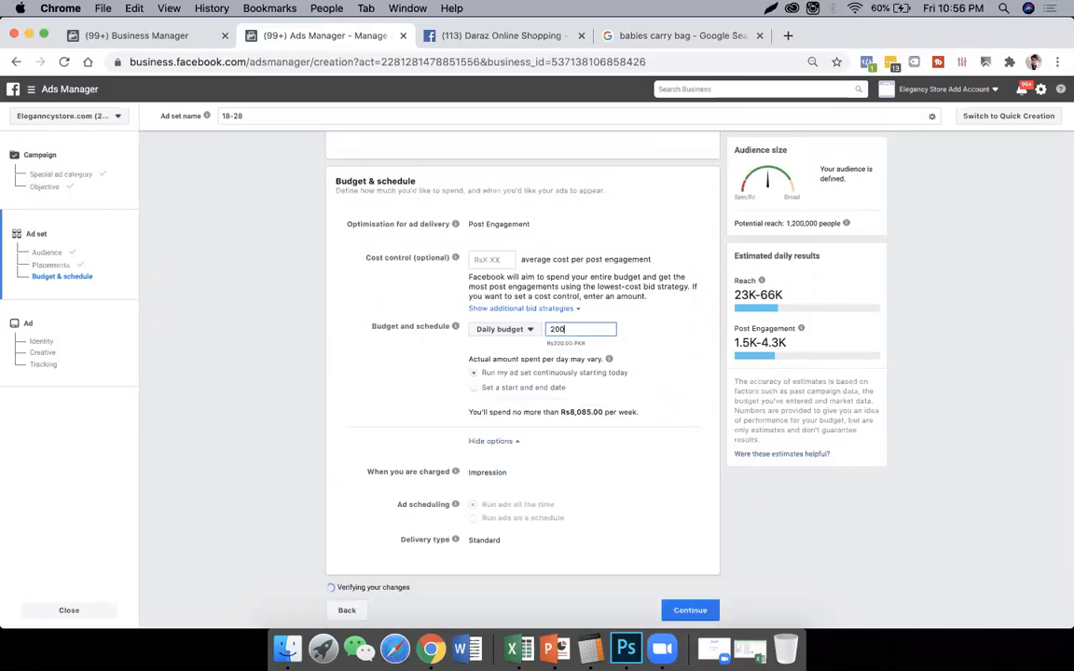
key(BackSpace)
key(BackSpace)
key(BackSpace)
text(8000)
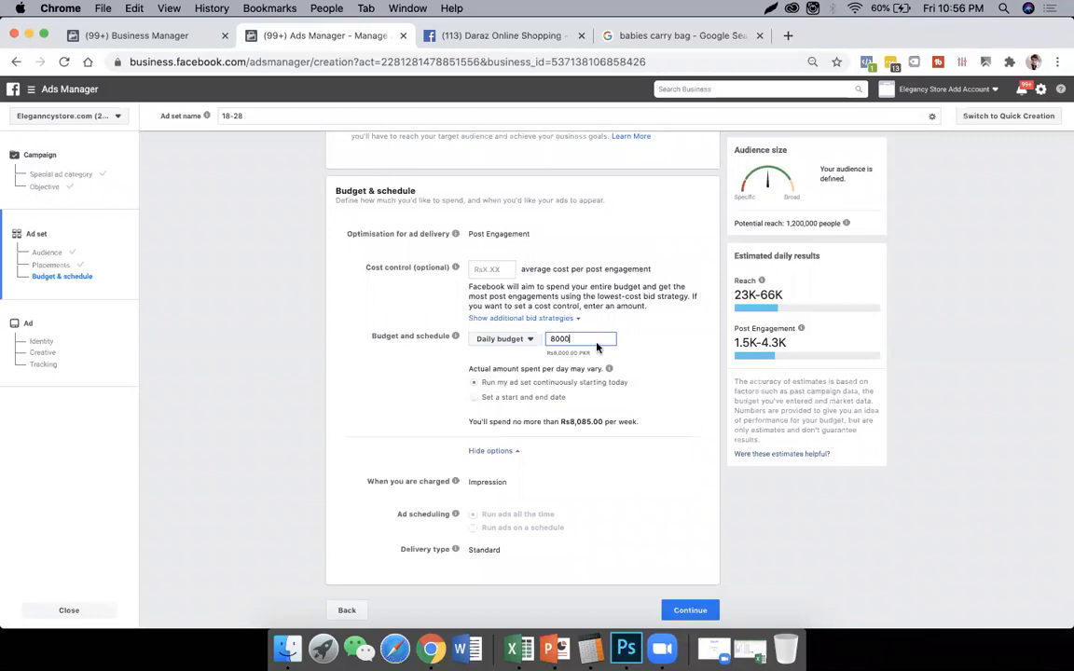
click(612, 475)
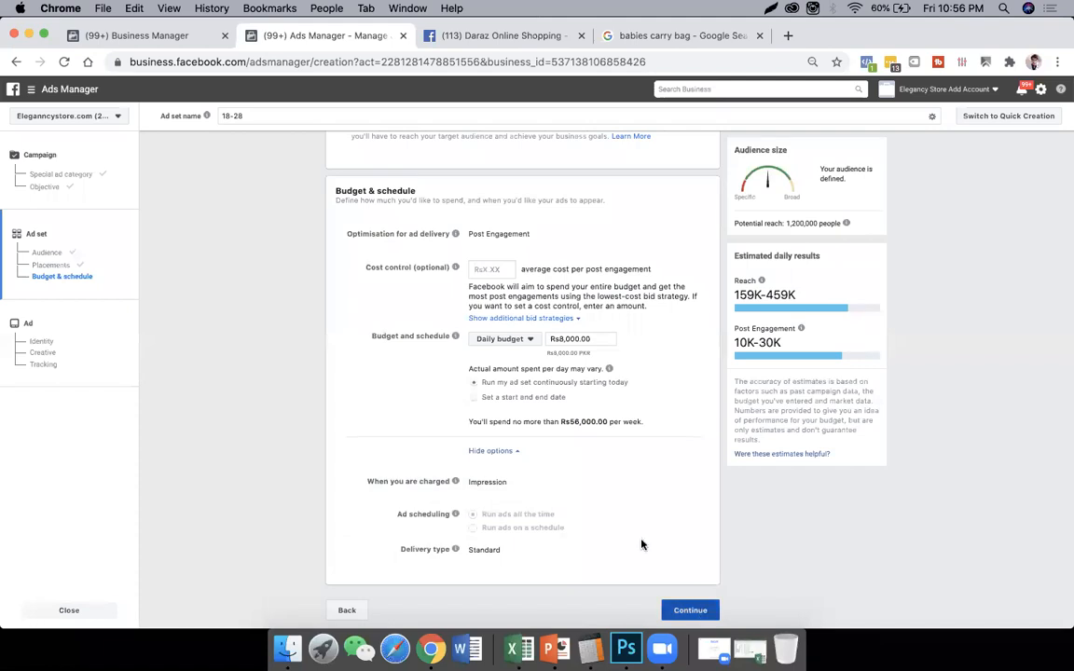
click(690, 611)
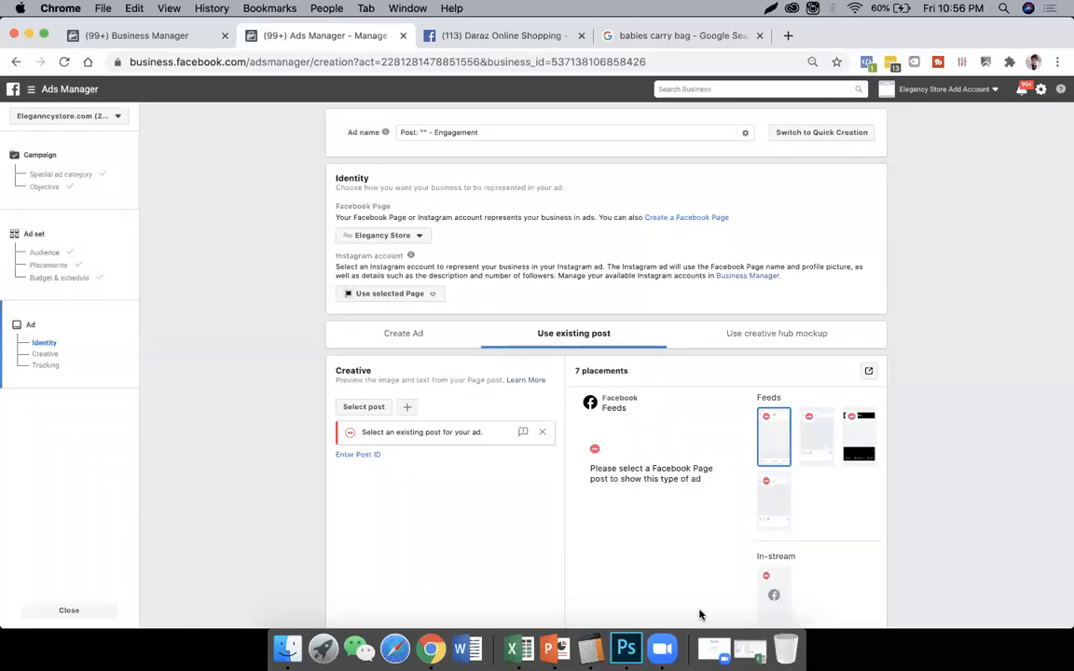
- Choose elegancystore786 as the ad's Instagram account and switch the ad from using an existing post to creating a new ad
click(422, 294)
click(428, 334)
click(46, 354)
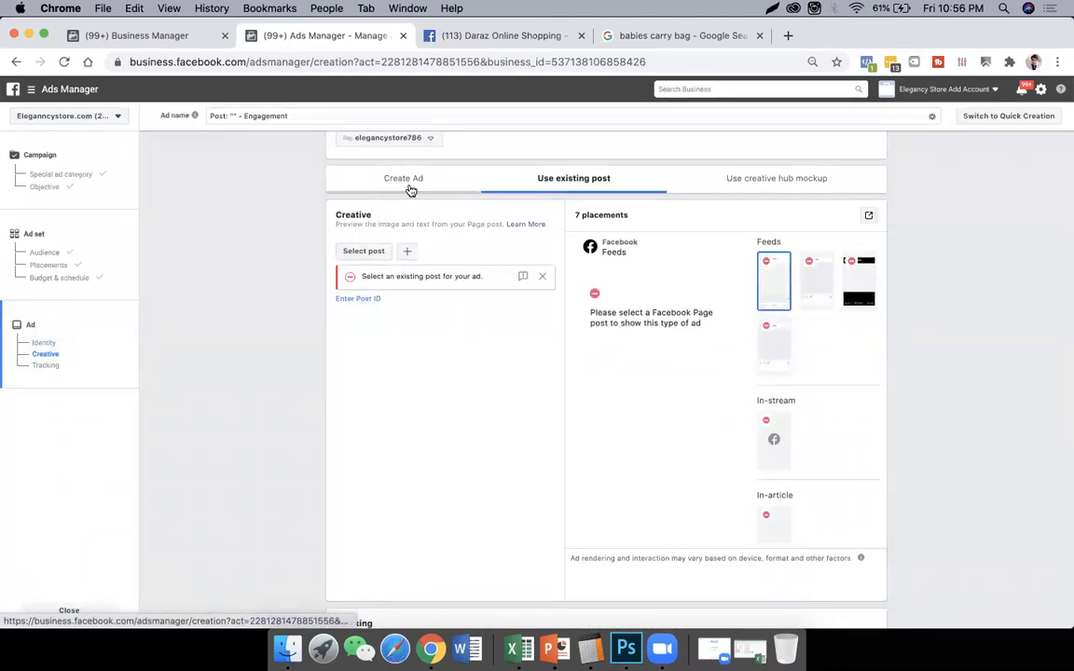
click(407, 187)
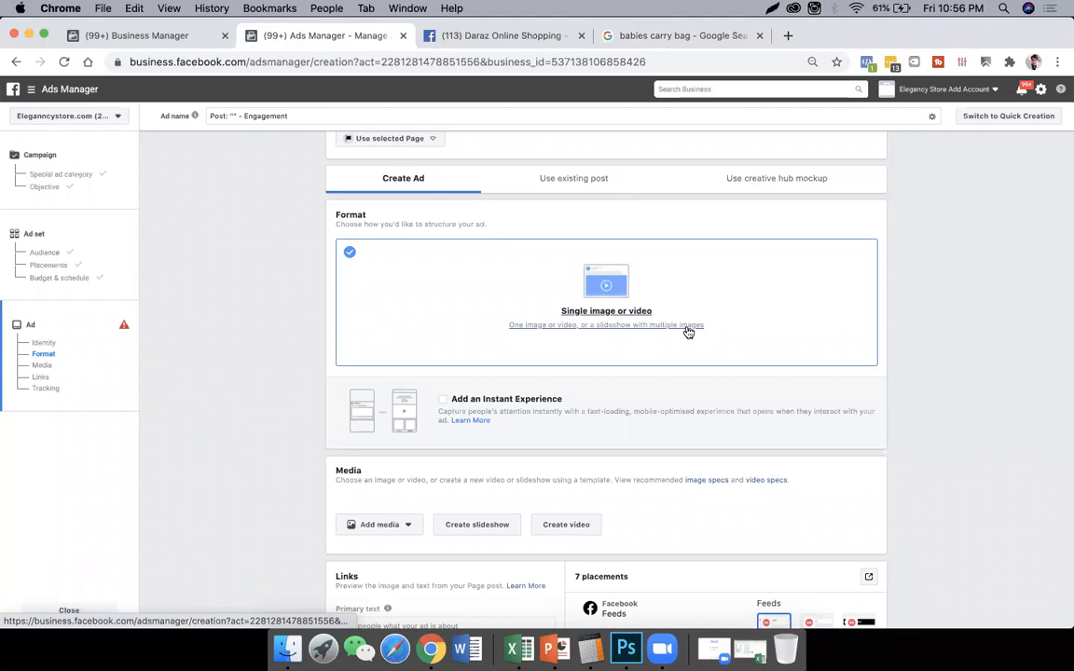
- Add the existing account image q6.png as the ad's media
scroll(688, 332, down, 1)
scroll(639, 302, down, 2)
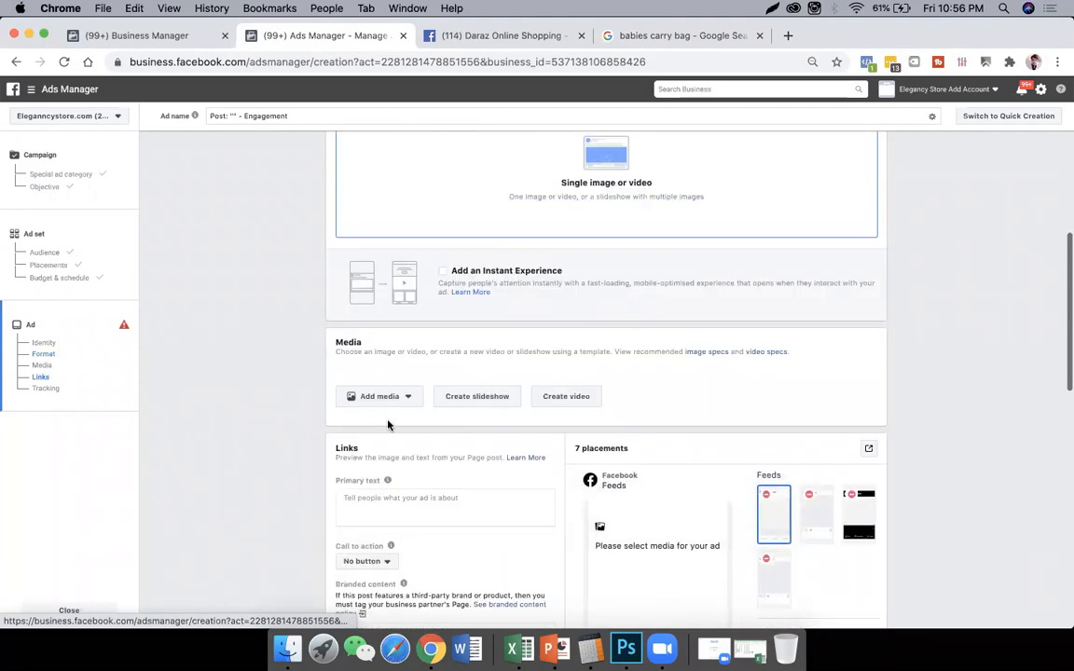
click(405, 399)
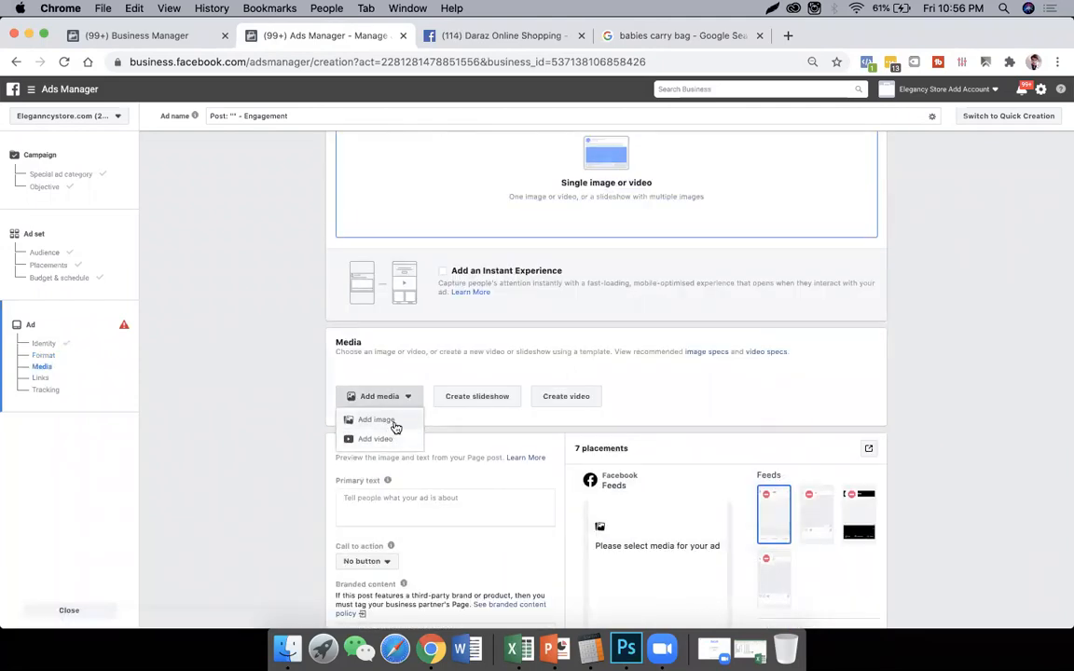
click(384, 420)
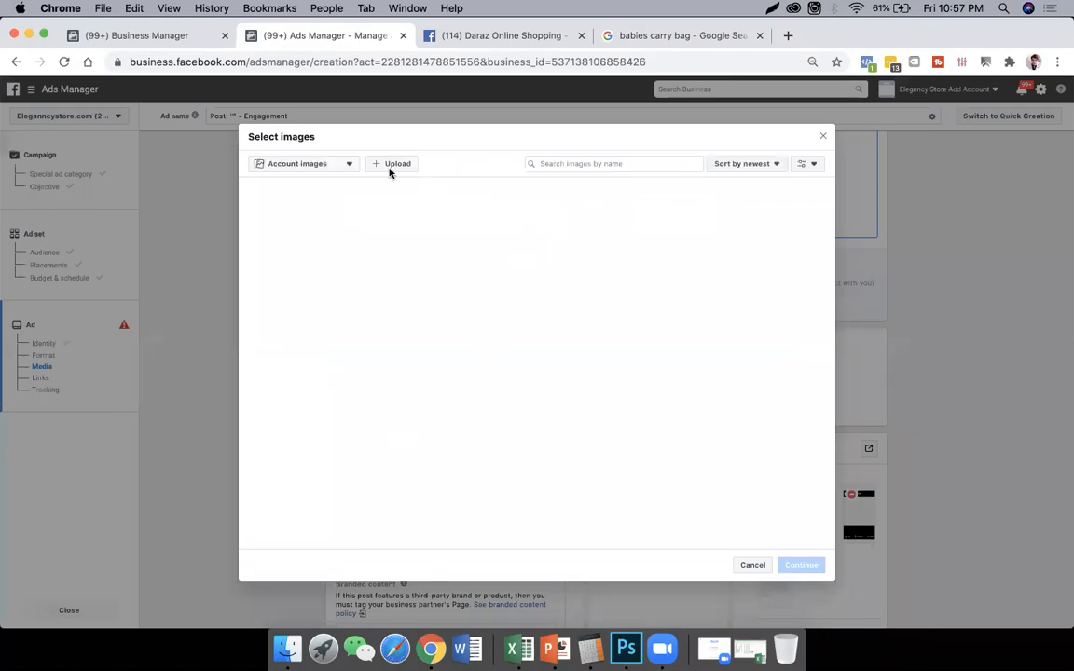
click(395, 166)
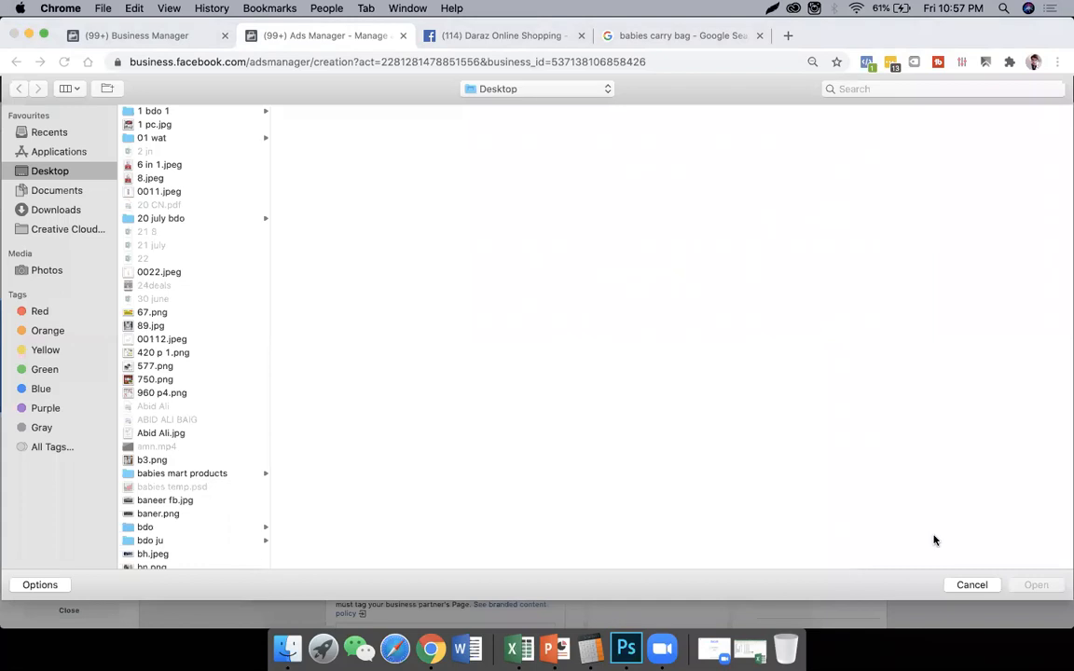
click(970, 584)
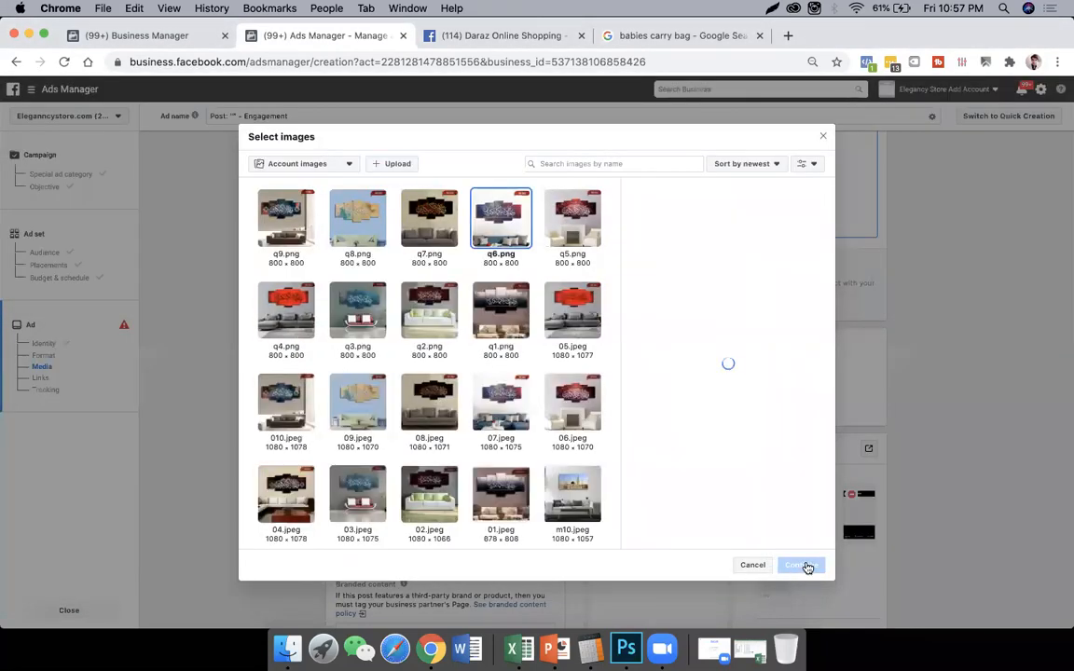
click(804, 566)
- Enter "captions" as the ad's primary text and set its call to action to Shop Now
scroll(492, 477, down, 5)
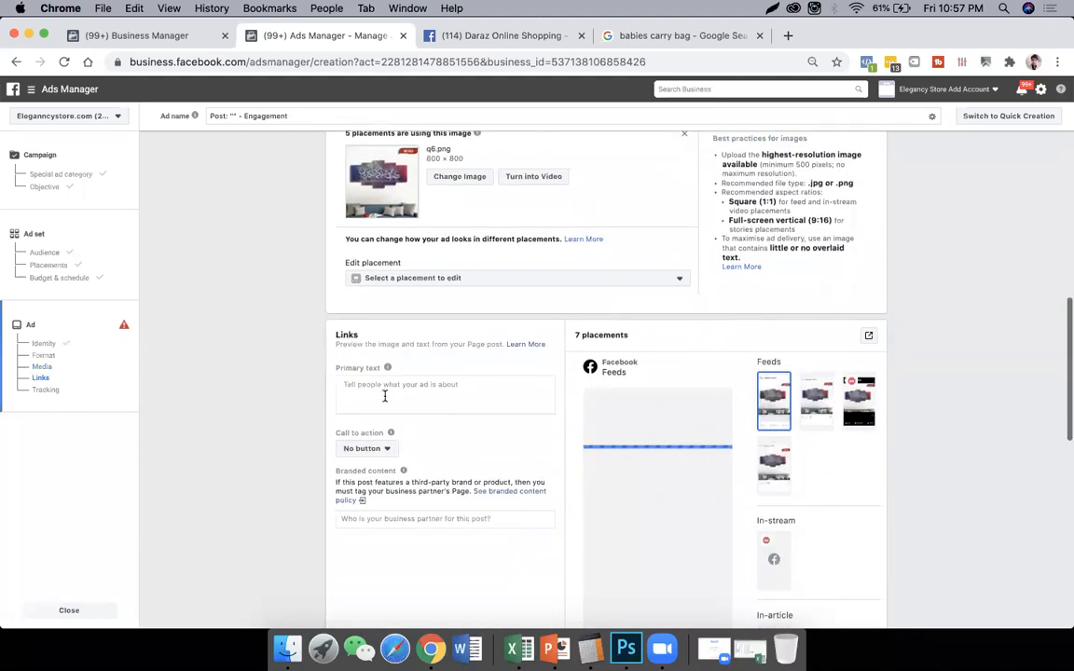
click(388, 402)
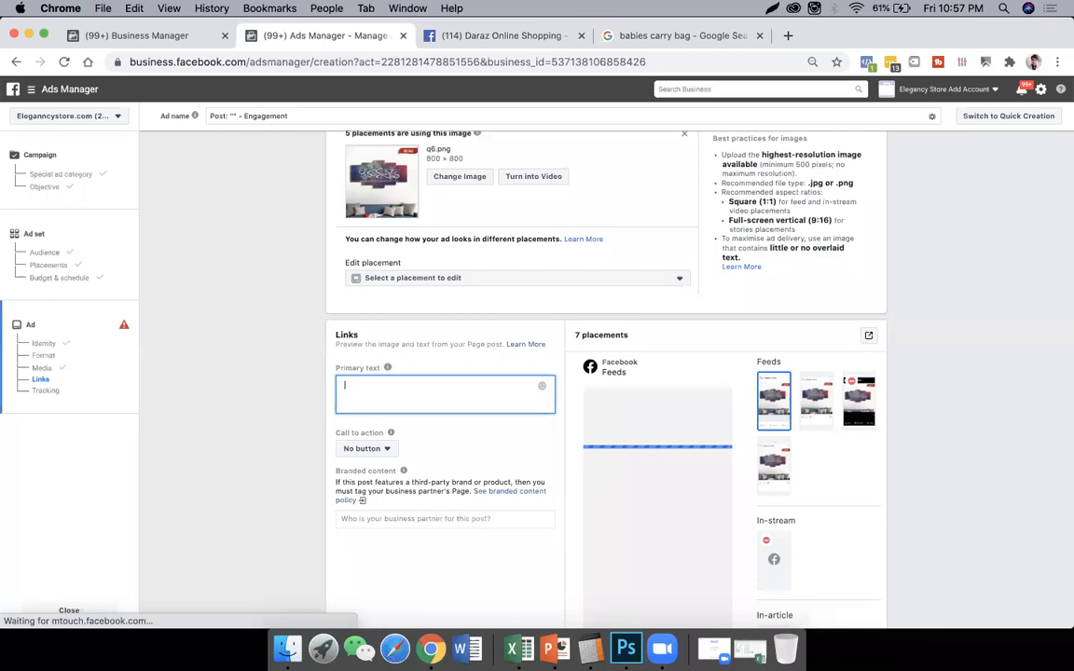
text(captions)
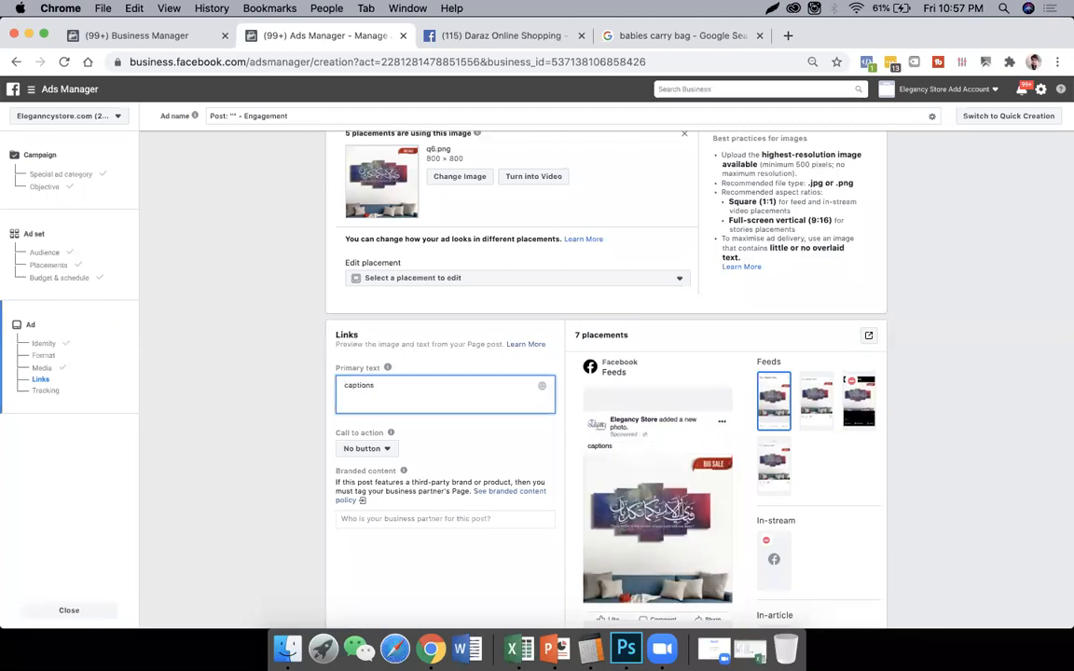
scroll(319, 423, down, 1)
click(374, 411)
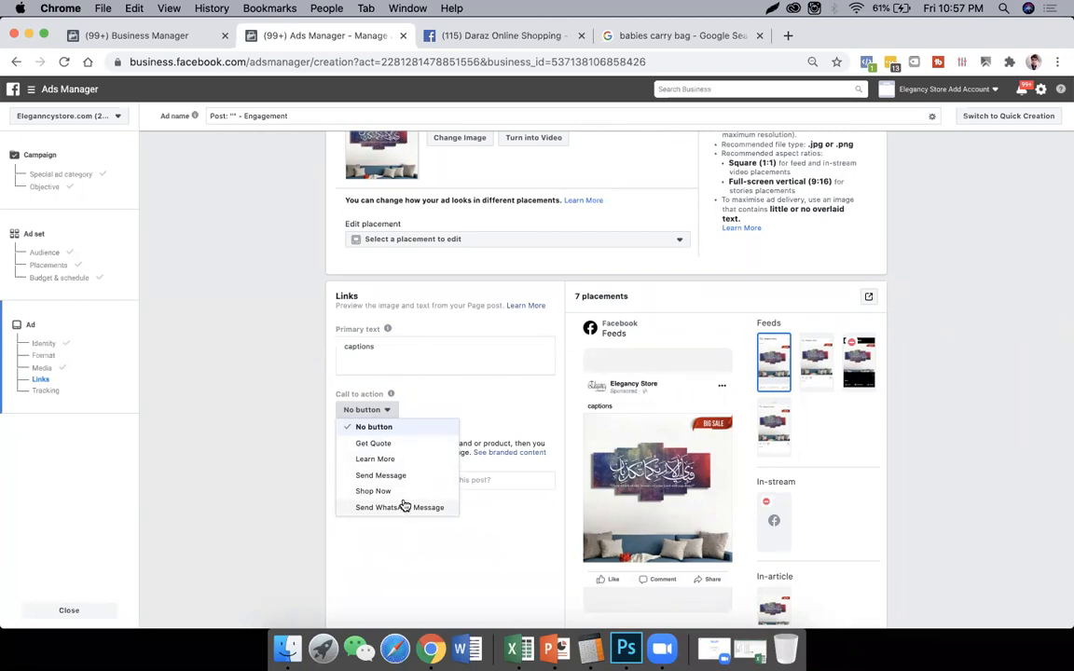
click(373, 492)
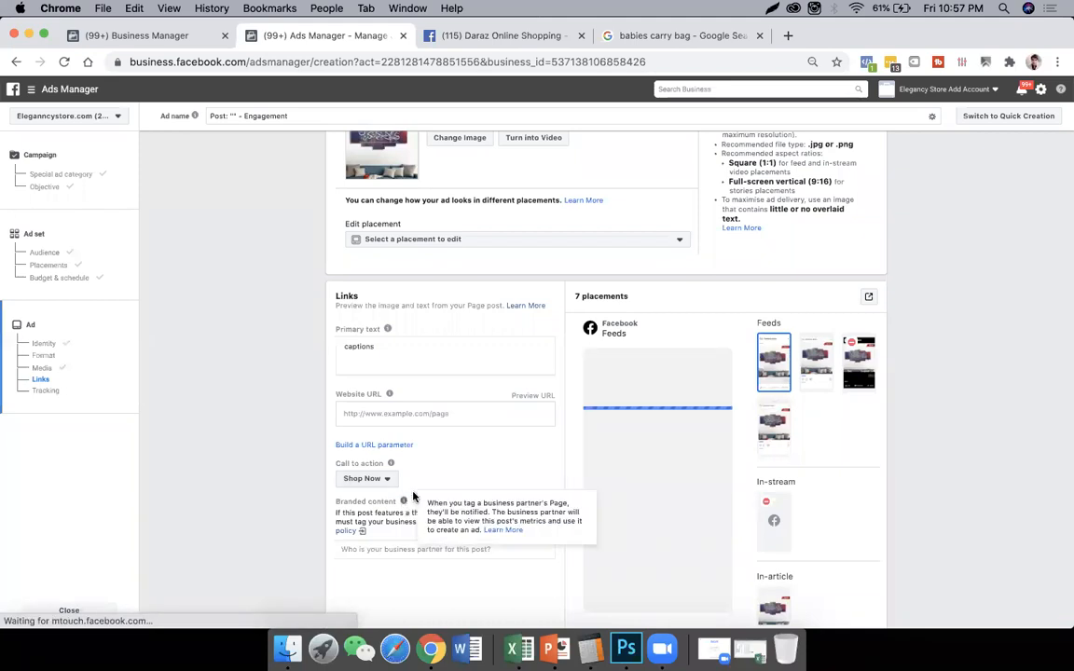
- Copy the Daraz Online Shopping shop page address, facebook.com/pg/darazpk/shop/?ref=page_internal, into the ad's website URL
scroll(438, 512, down, 1)
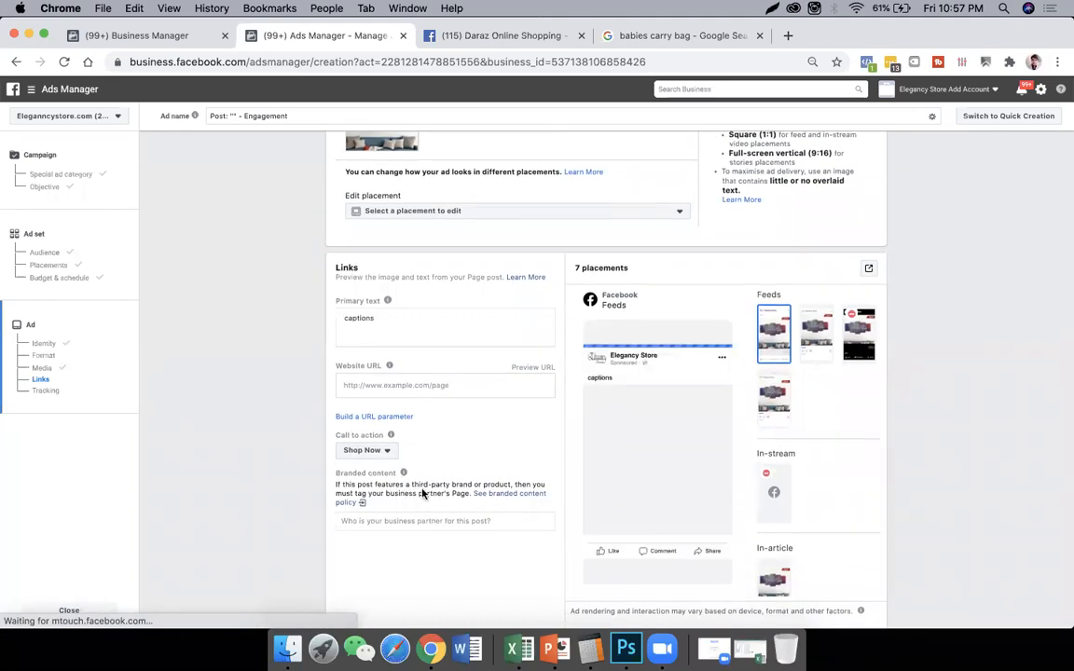
click(392, 384)
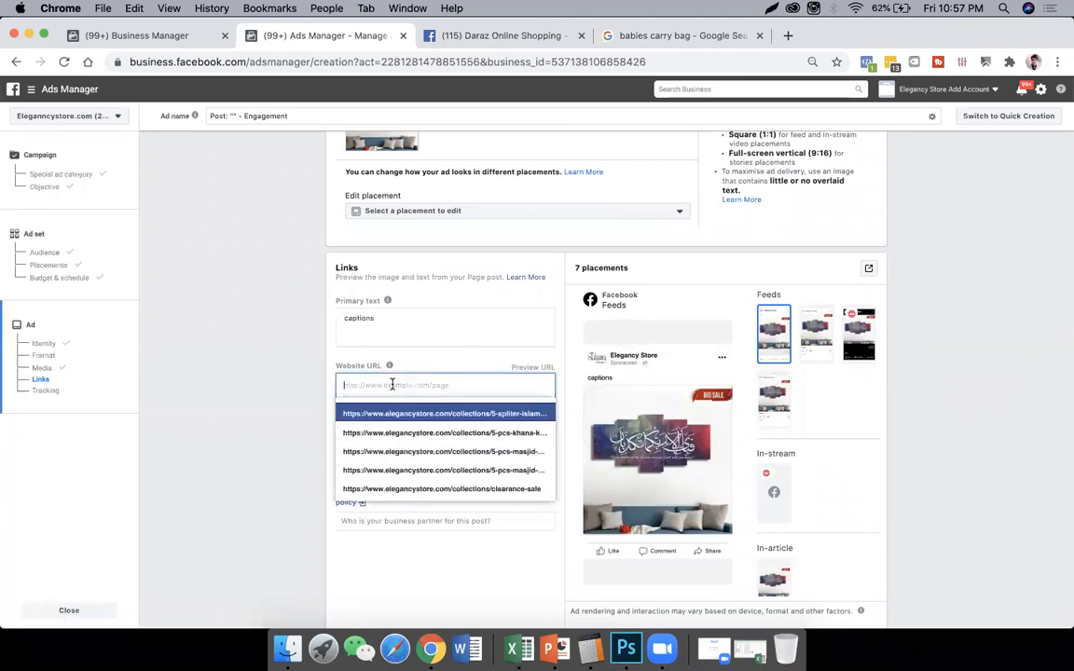
click(303, 376)
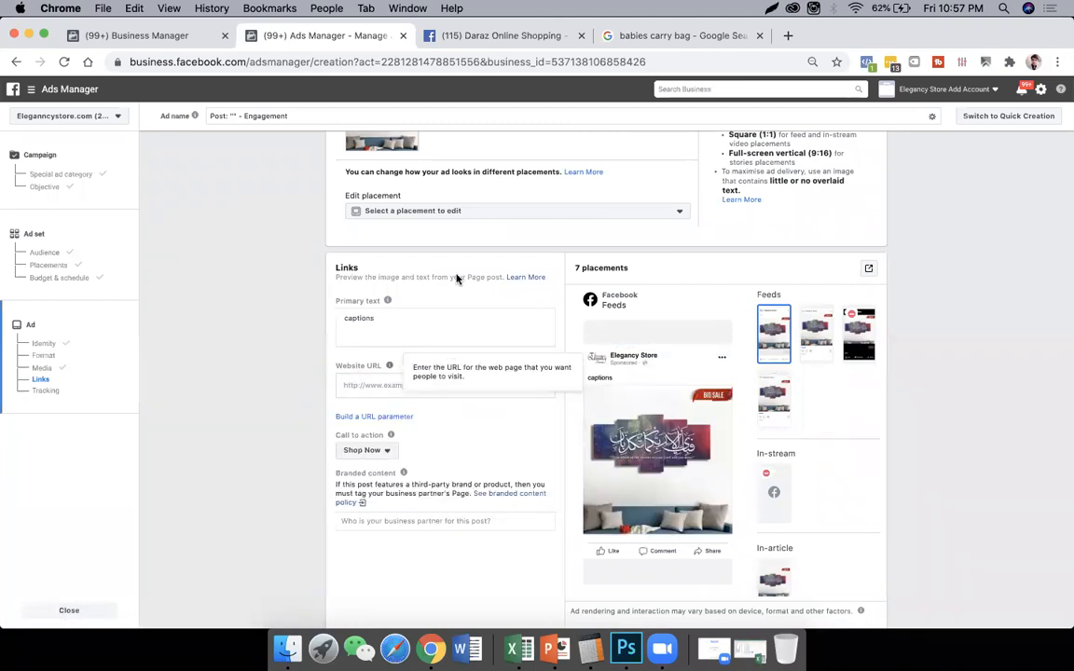
click(433, 35)
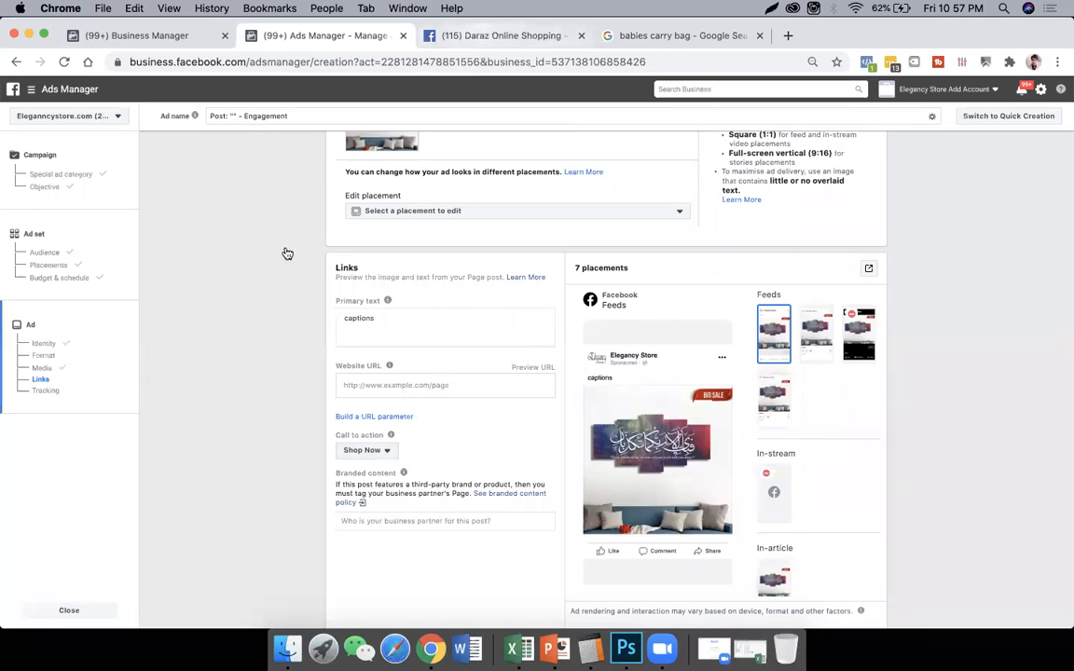
click(271, 304)
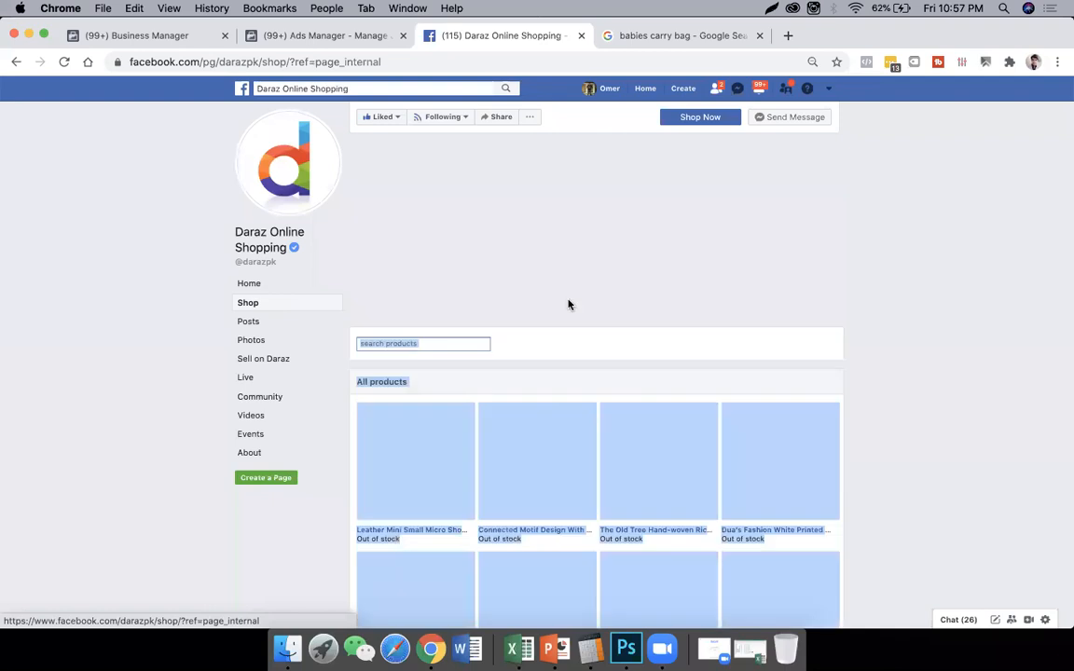
click(309, 549)
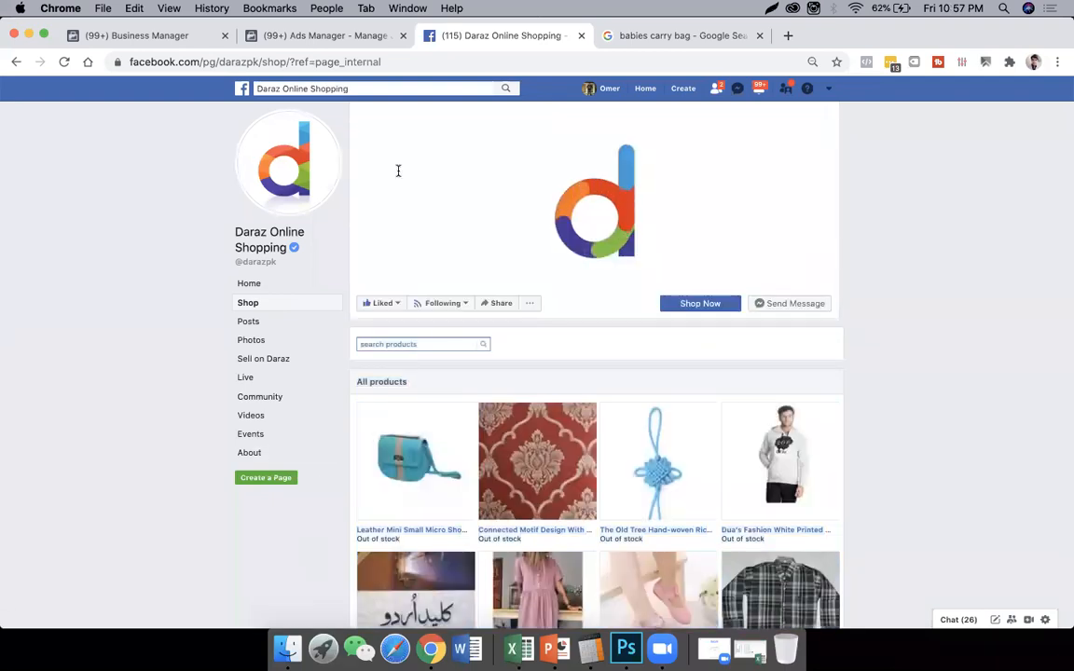
click(369, 59)
key(super+c)
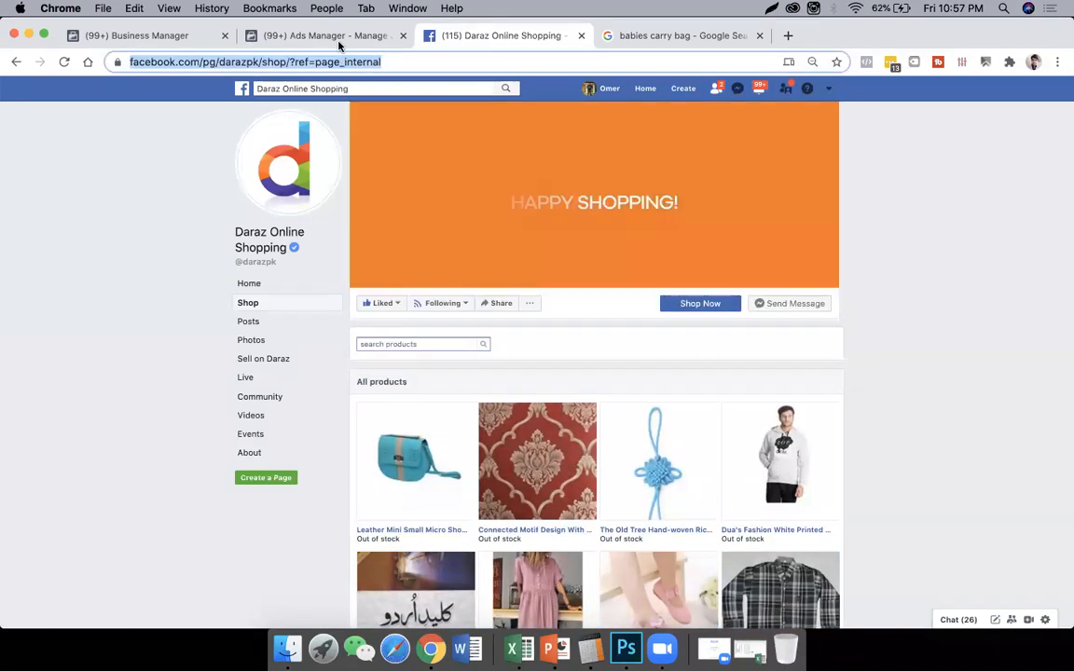
click(322, 36)
click(418, 384)
key(super+v)
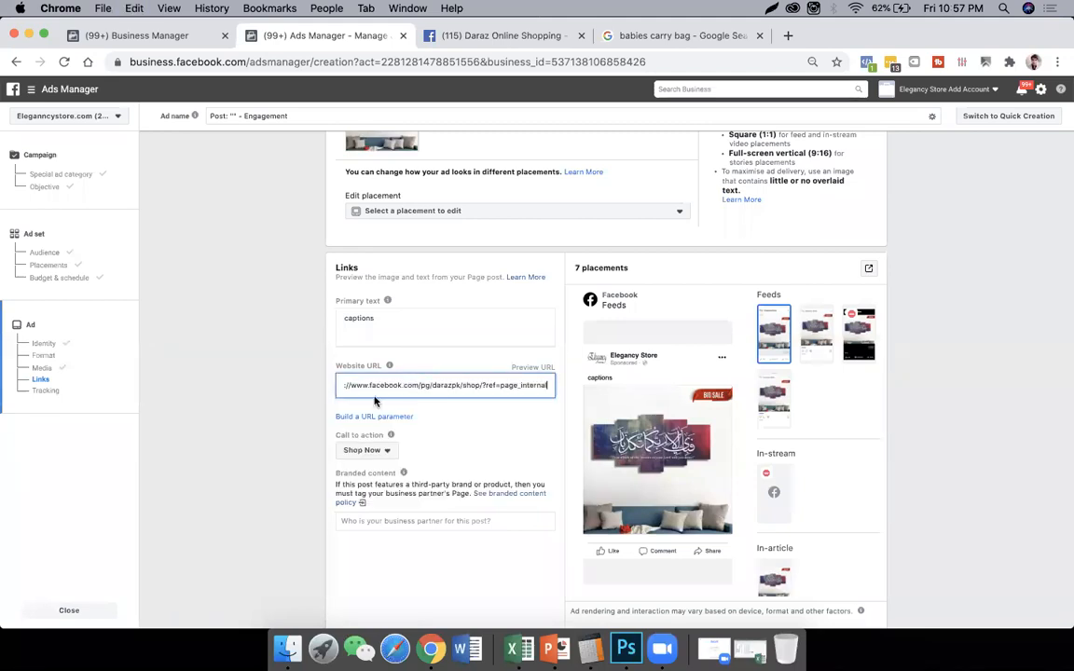
click(611, 437)
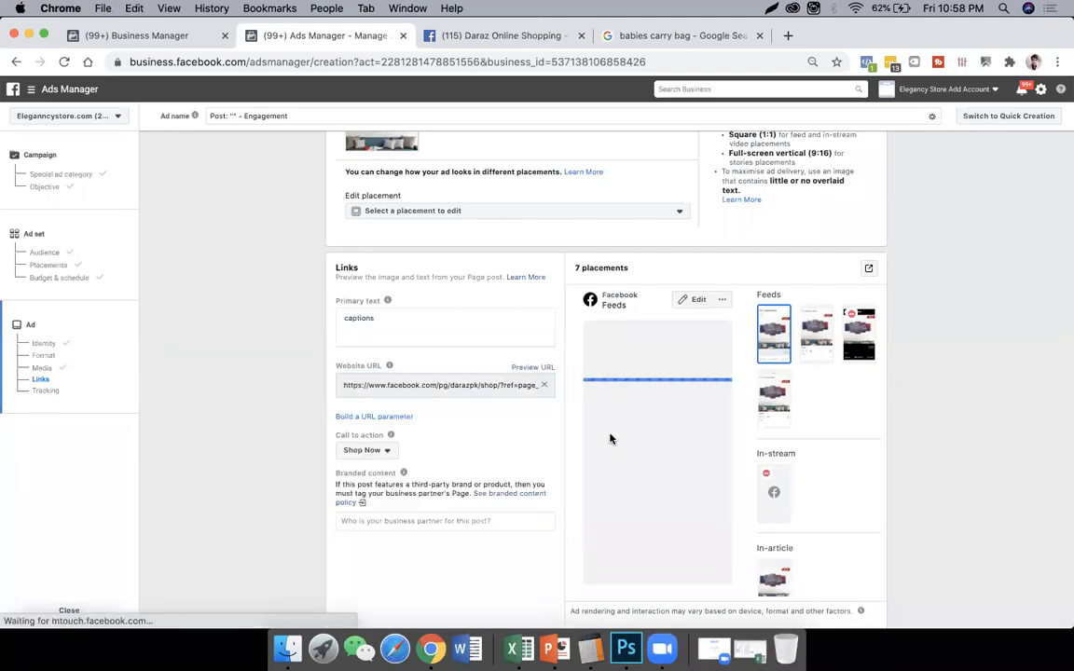
- Review the ad's tracking settings, and leave the ad creation by closing it without saving
scroll(559, 466, down, 2)
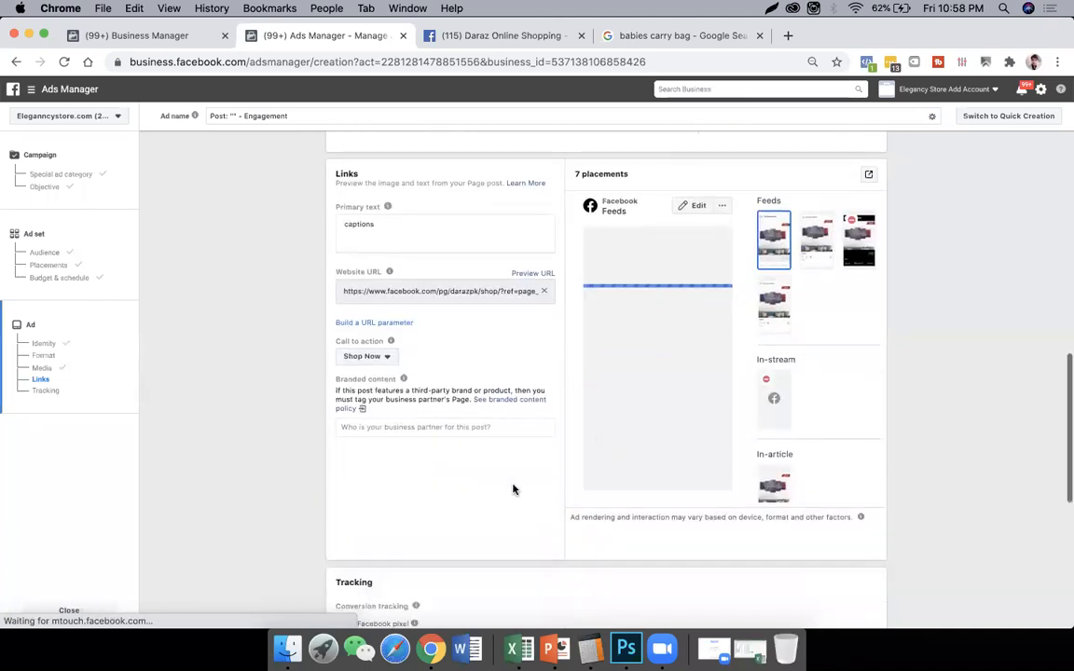
scroll(485, 483, down, 5)
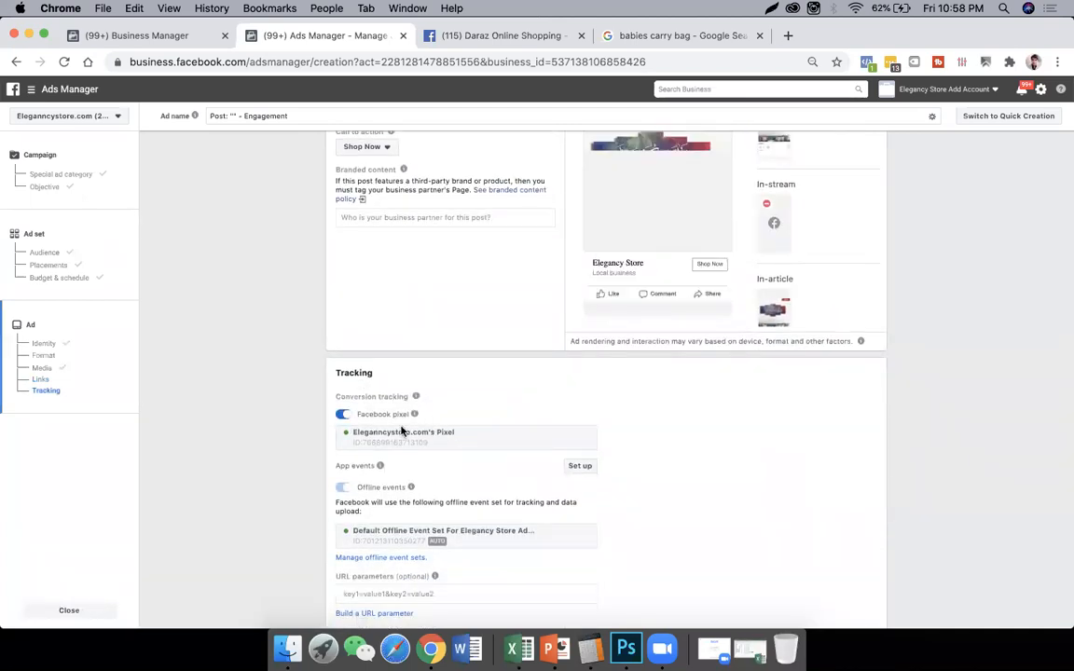
scroll(606, 490, down, 3)
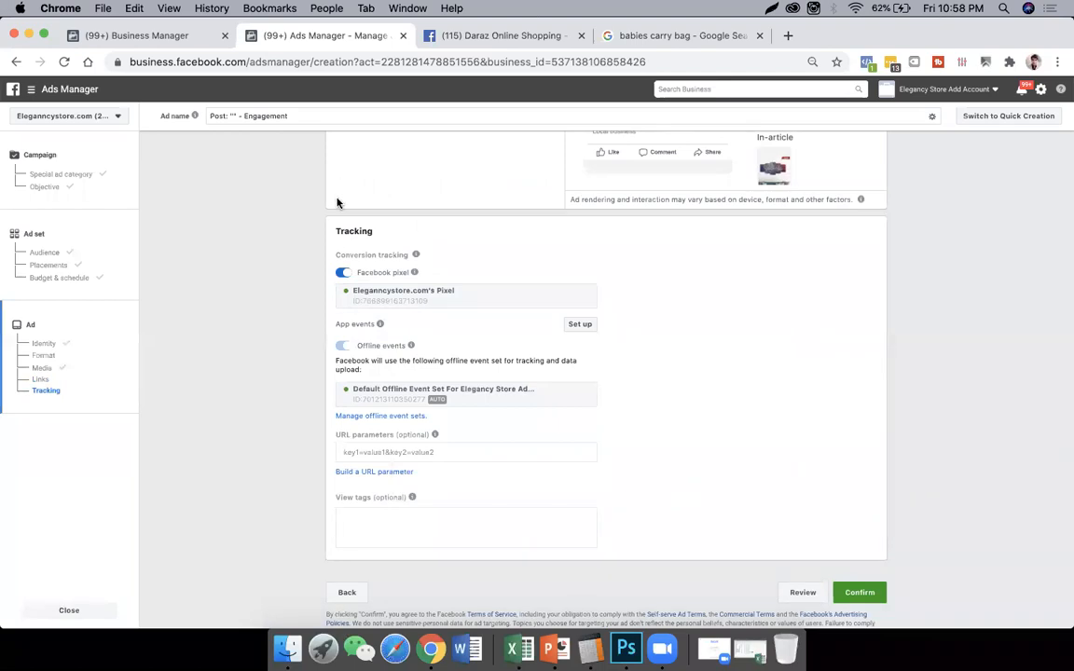
scroll(867, 473, down, 1)
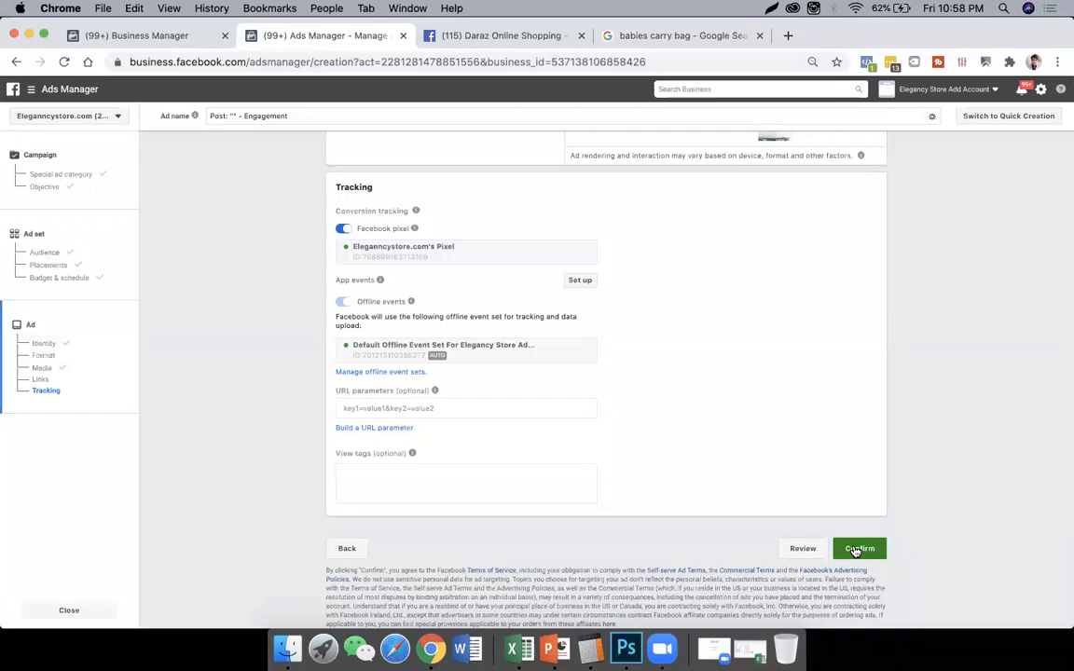
click(856, 549)
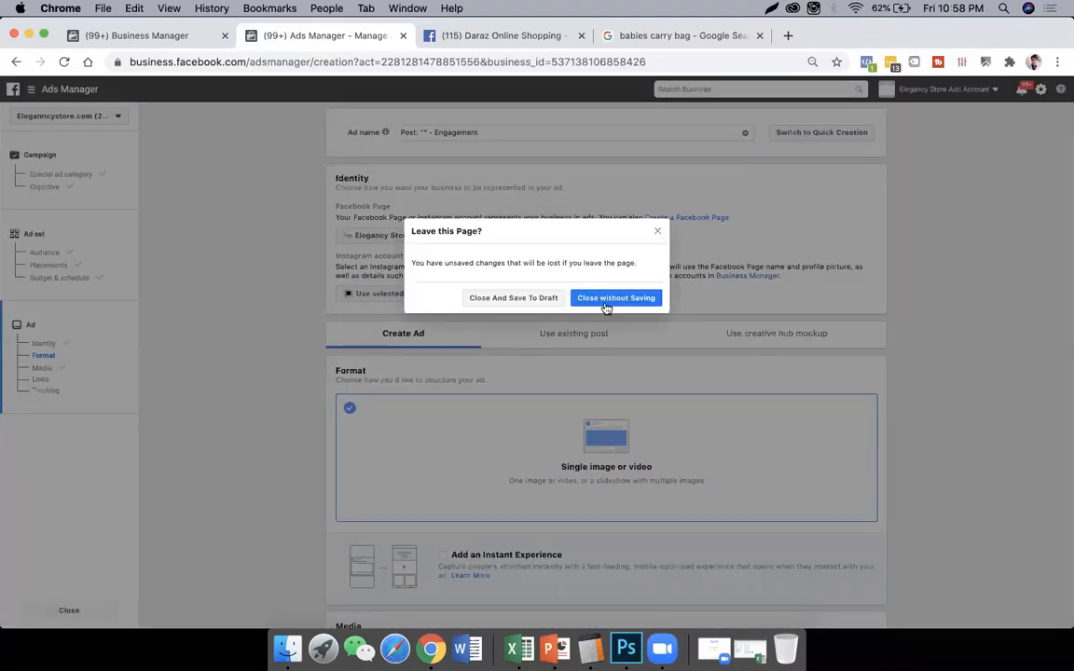
click(606, 306)
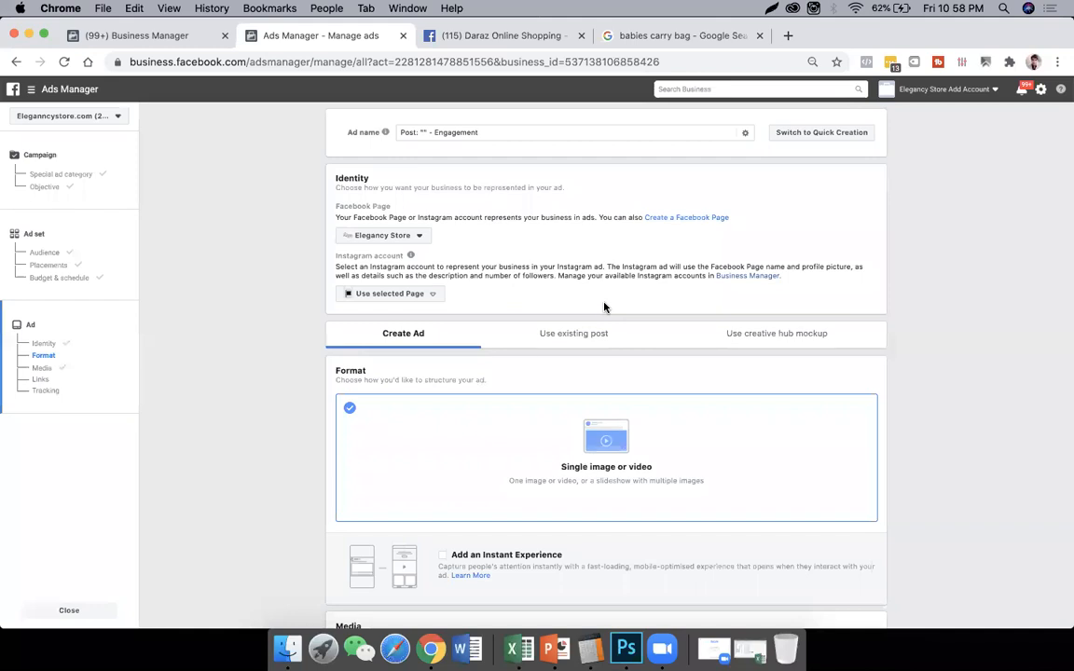